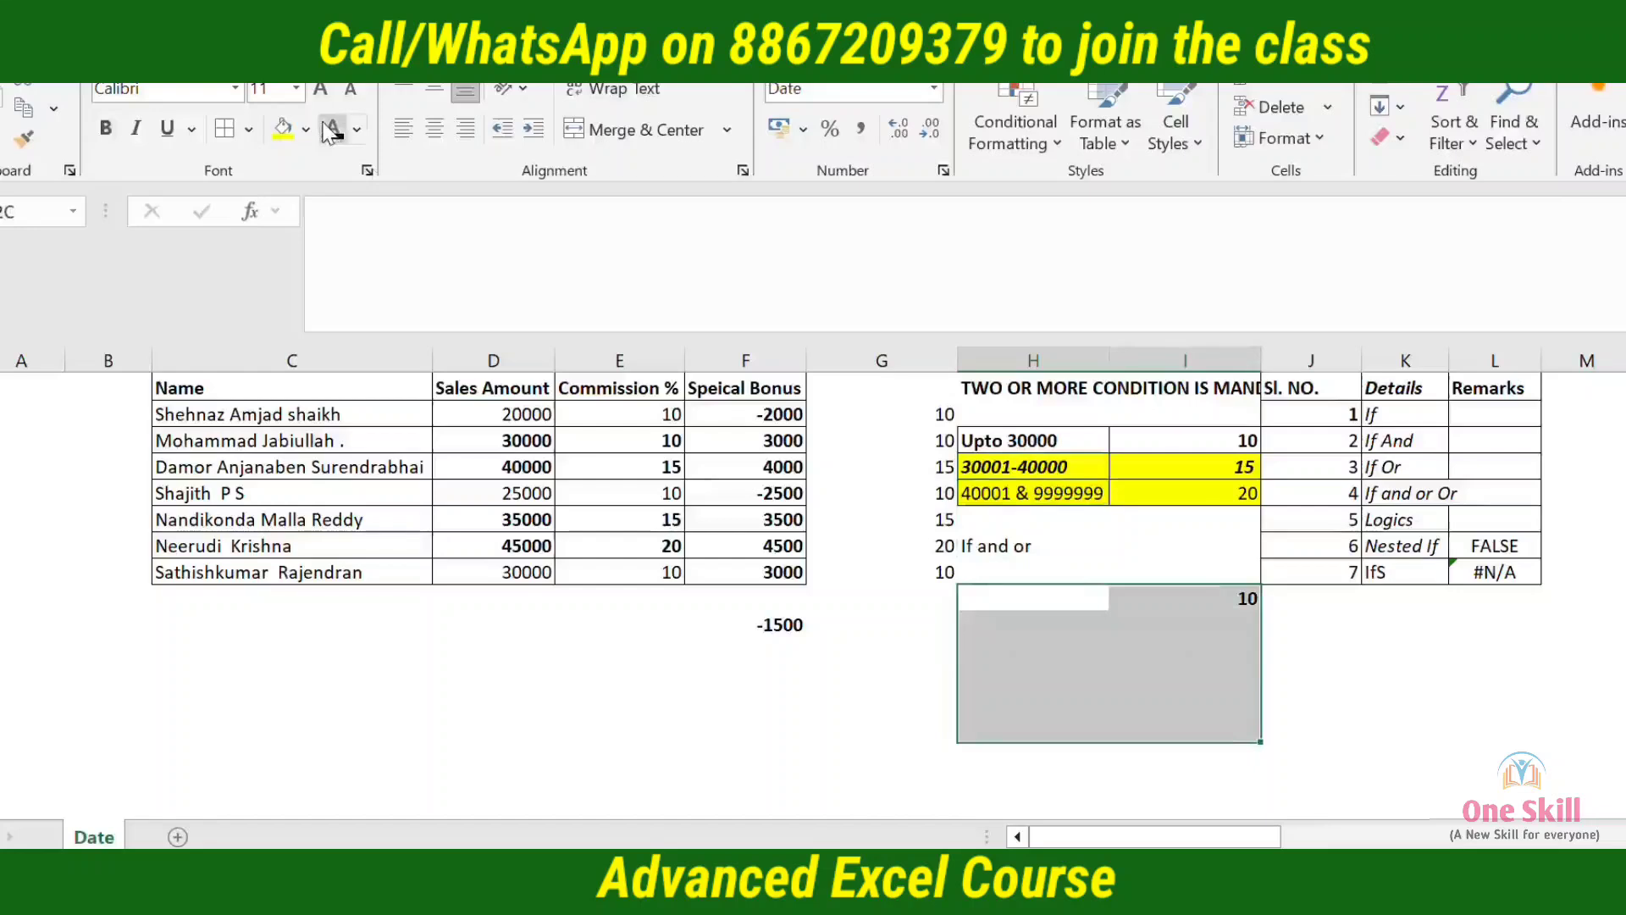
Clear the selected cells H18:I23, then enter 30000 in H19 and give it the General number format
{"action": "left_click", "coordinate": [330, 128]}
{"action": "key", "text": "Down"}
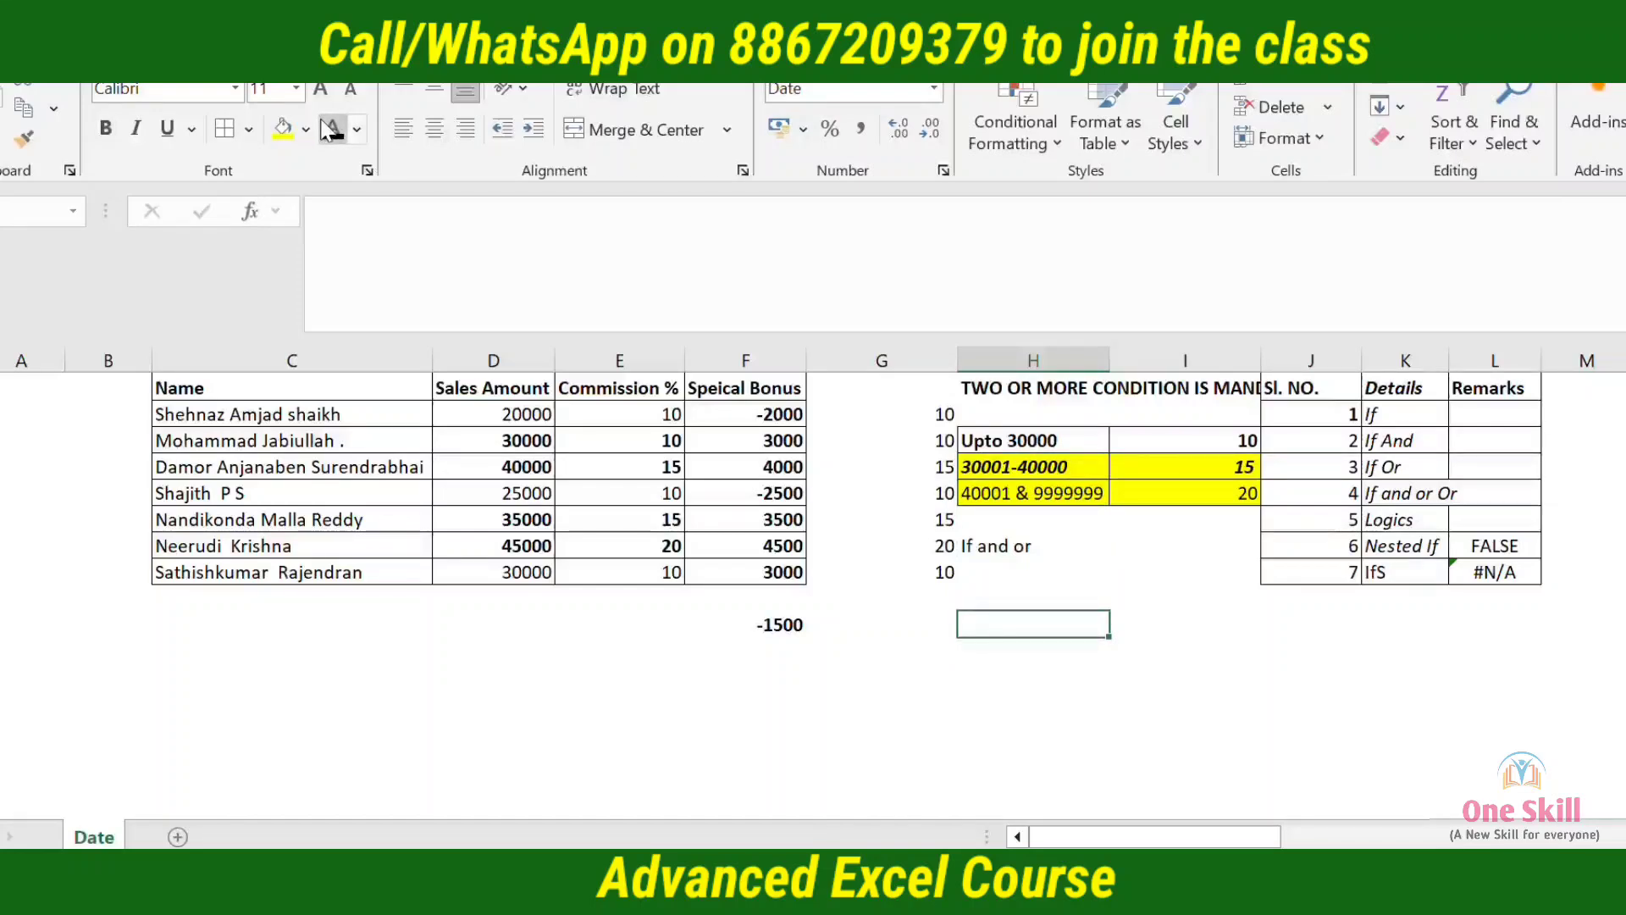
{"action": "type", "text": "3"}
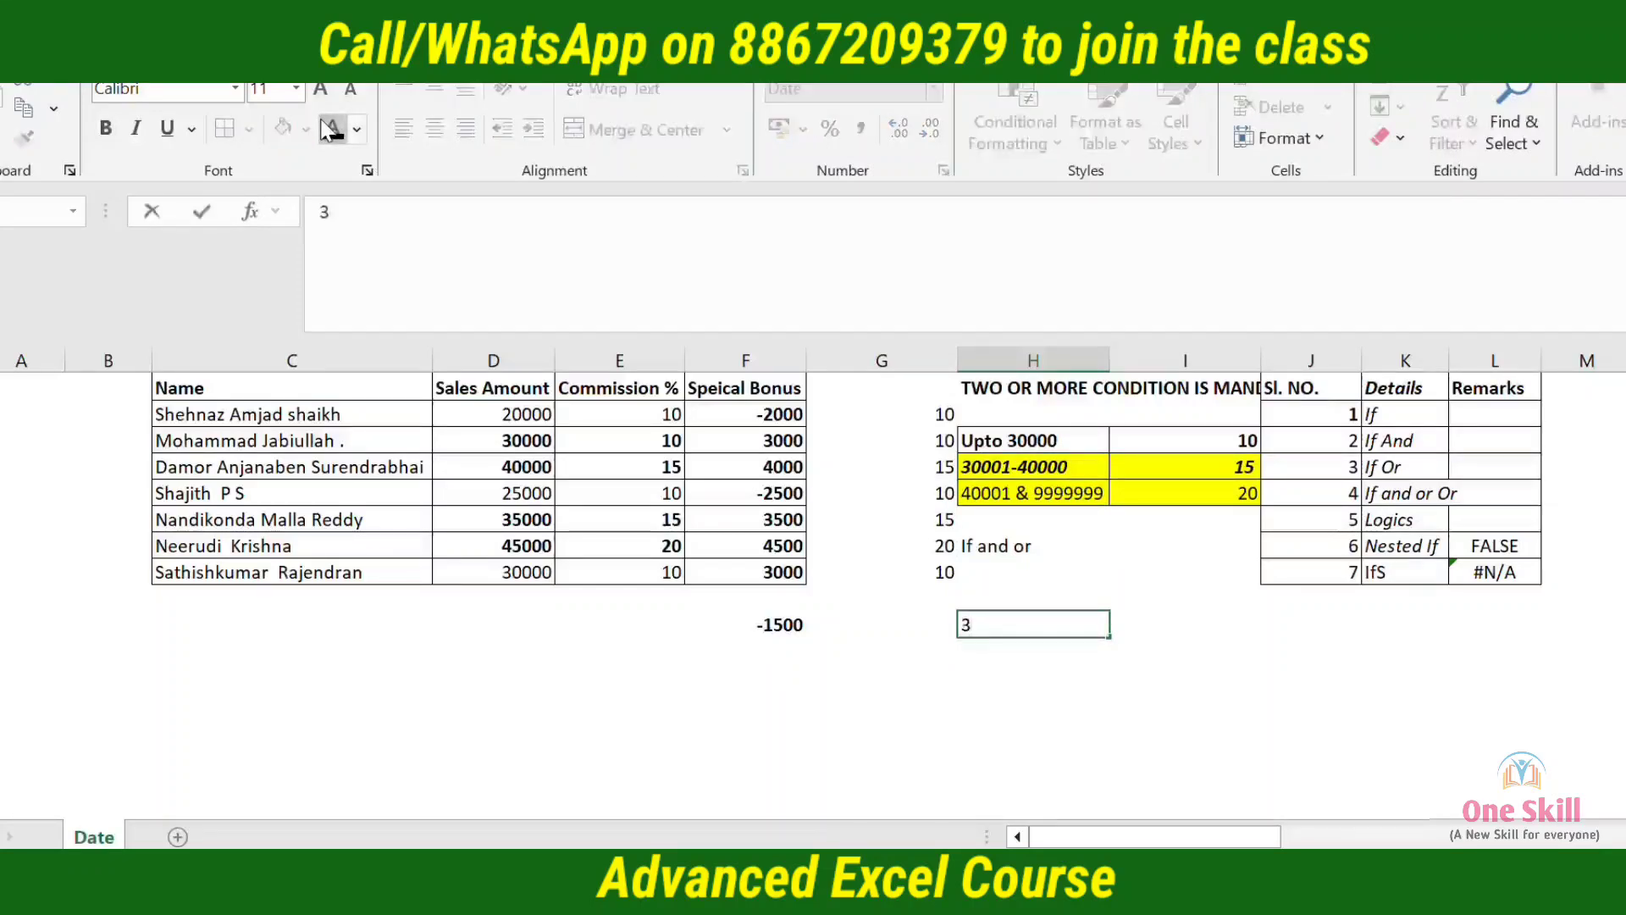
{"action": "type", "text": "0000"}
{"action": "key", "text": "ctrl+Return"}
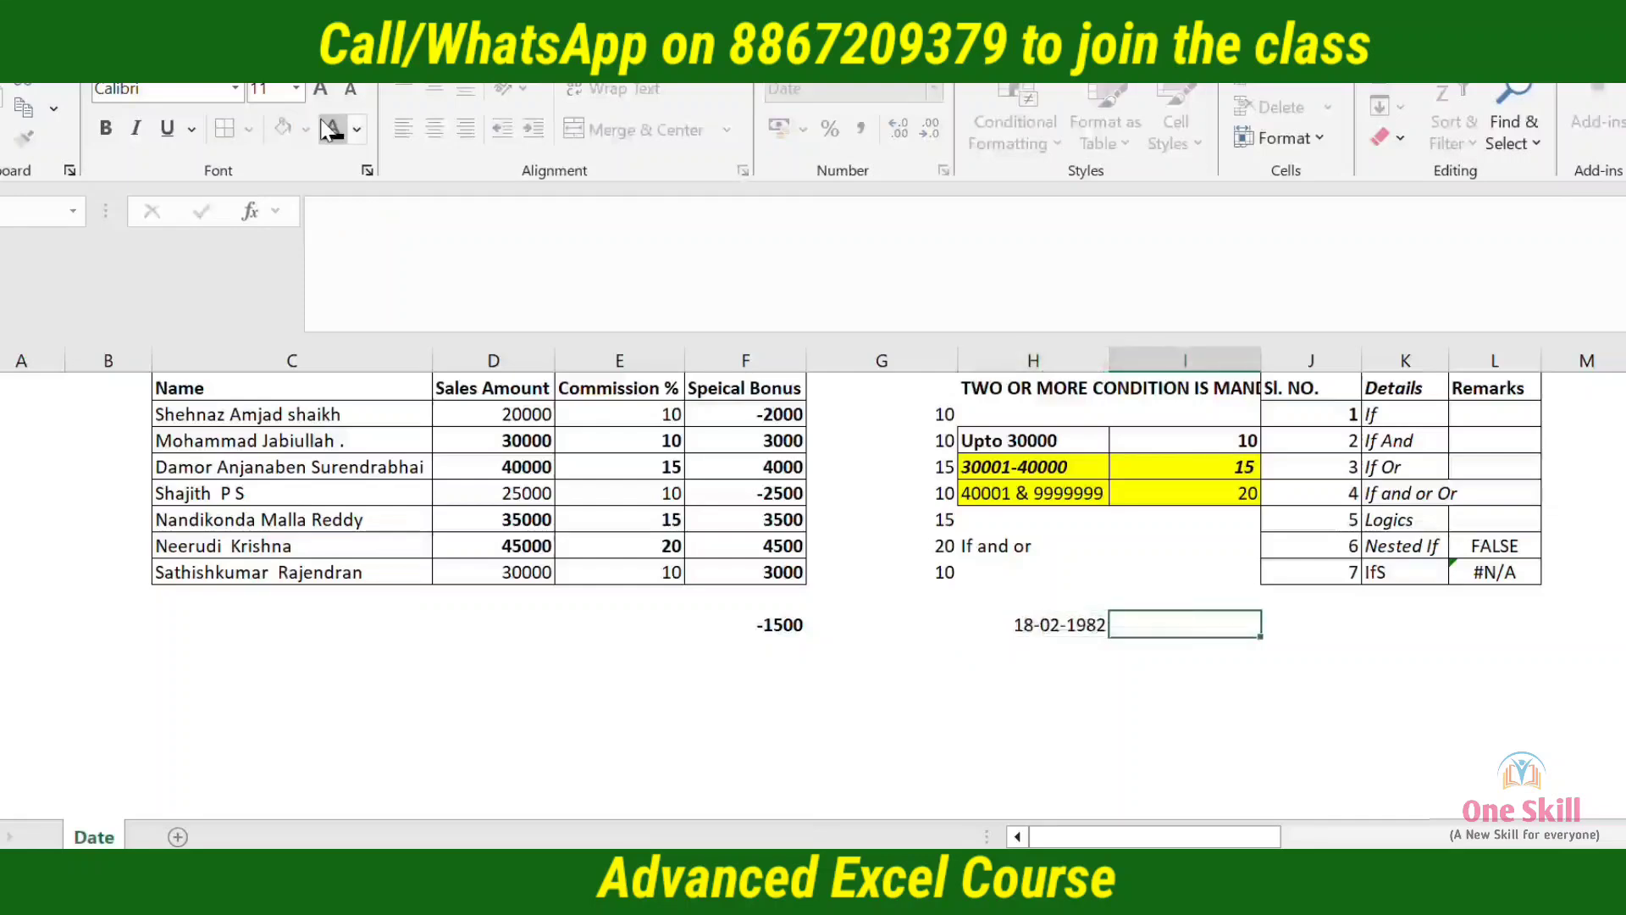
{"action": "key", "text": "ctrl+shift+grave"}
{"action": "key", "text": "Right"}
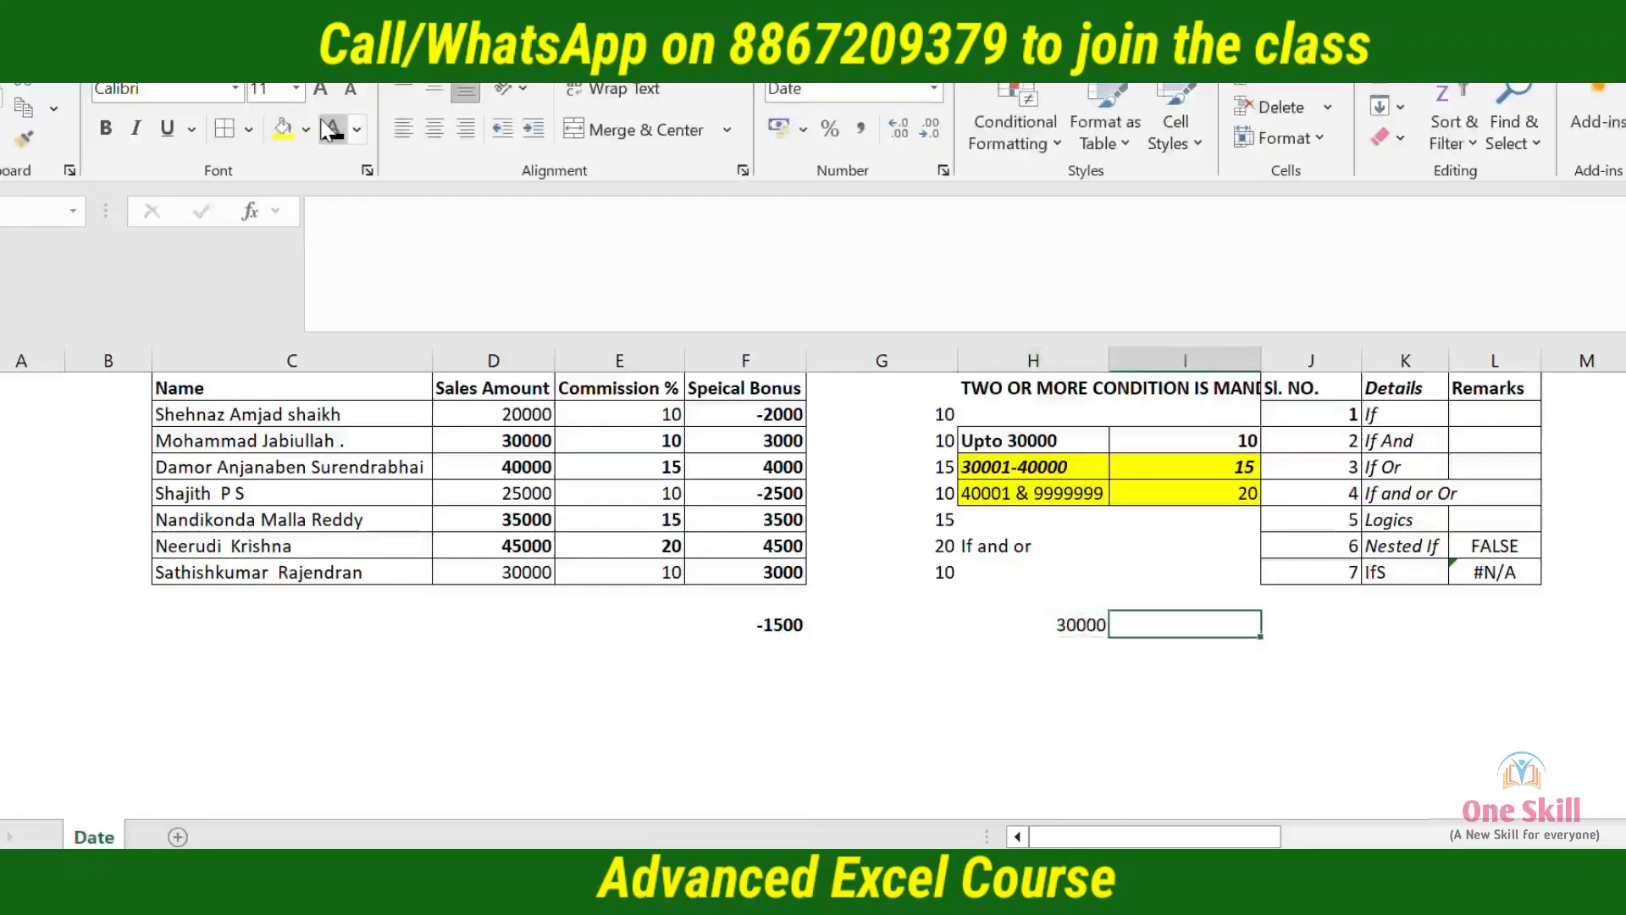
Enter 5 in I19 and set the new table cells from H19 downward to the General number format
{"action": "type", "text": "5"}
{"action": "key", "text": "Return"}
{"action": "key", "text": "Left"}
{"action": "key", "text": "Up"}
{"action": "key", "text": "shift+Right"}
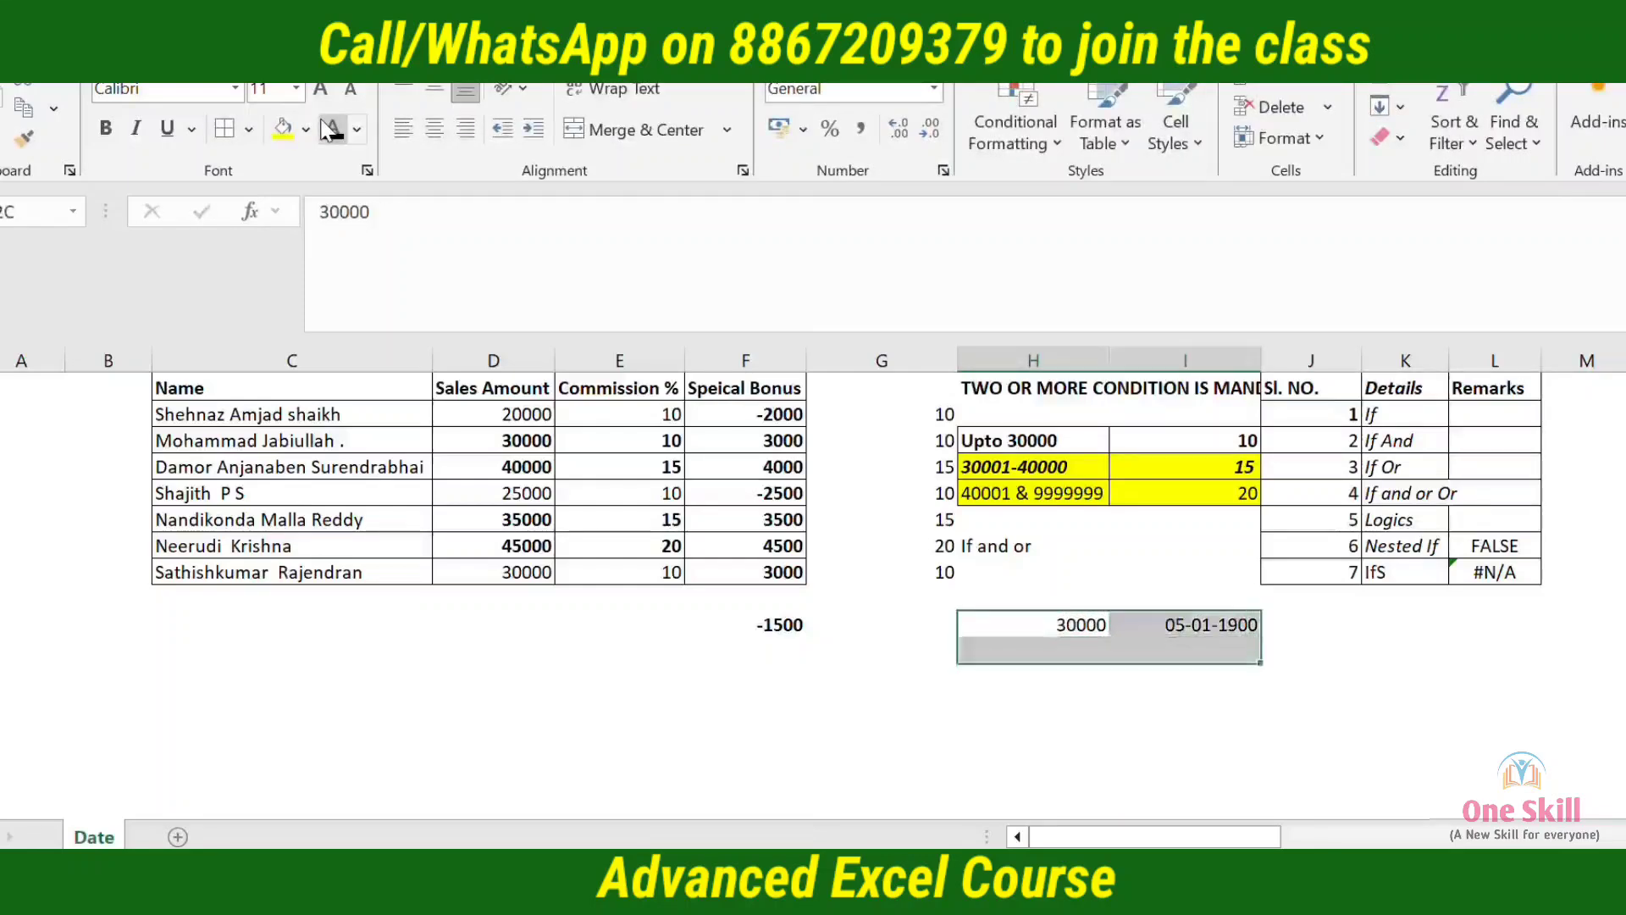
{"action": "key", "text": "shift+Down"}
{"action": "key", "text": "shift+Down"}
{"action": "key", "text": "shift+Down"}
{"action": "key", "text": "shift+Down"}
{"action": "key", "text": "ctrl+shift+grave"}
Fill the second row of the new rate table with "above 30000" in H20 and 10 in I20
{"action": "key", "text": "Down"}
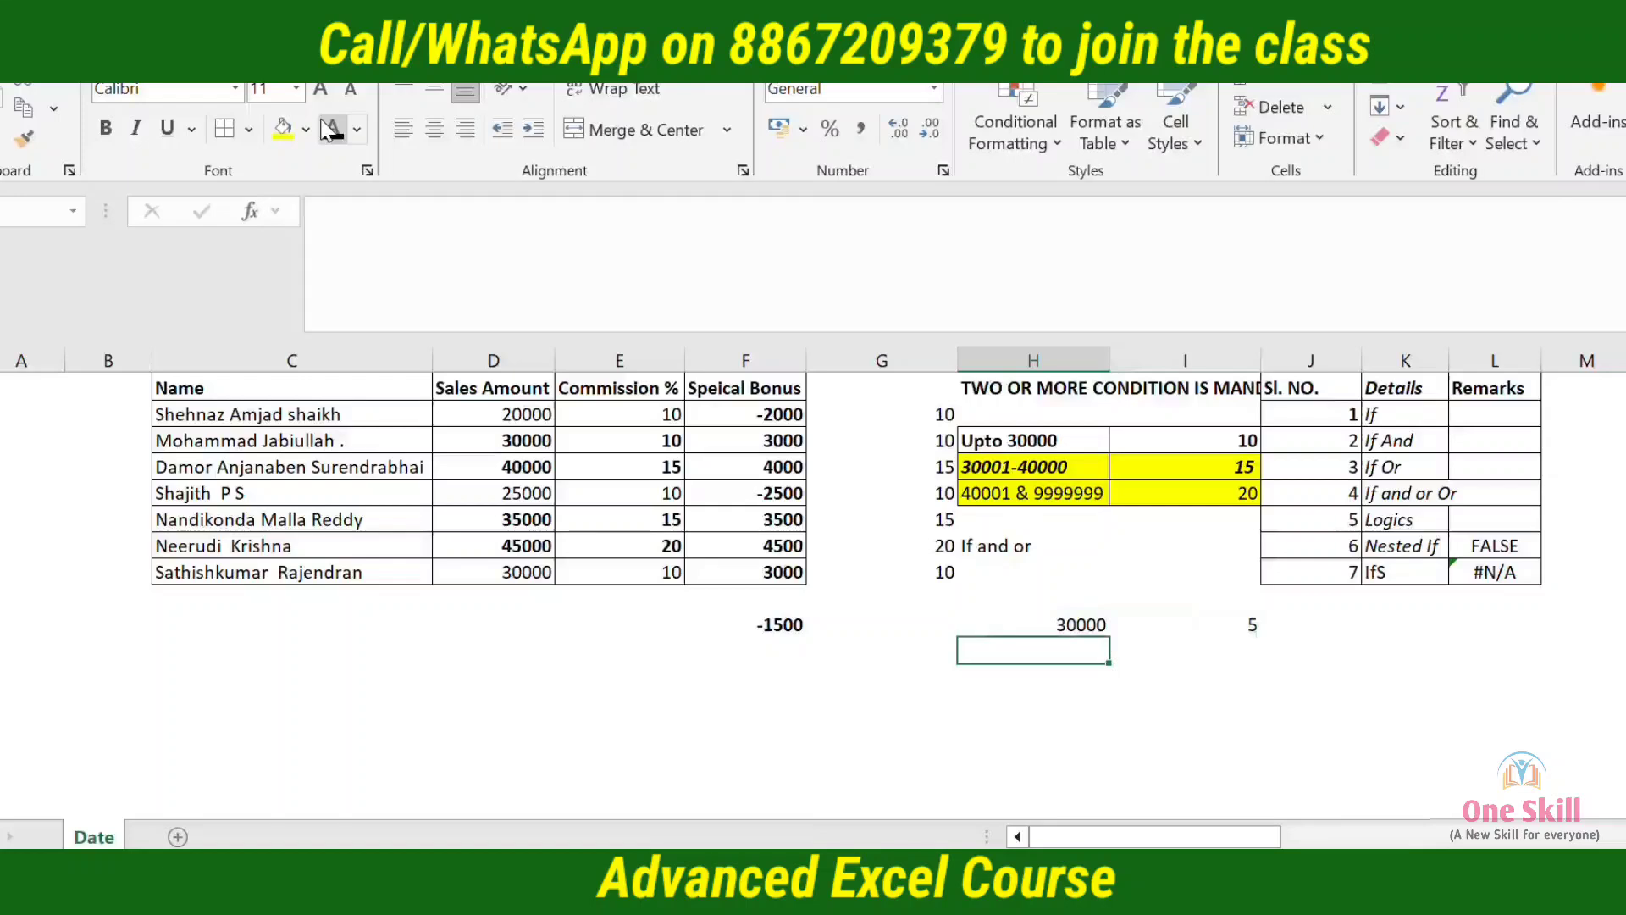
{"action": "type", "text": "REst"}
{"action": "key", "text": "Escape"}
{"action": "type", "text": "above"}
{"action": "key", "text": "ctrl+Return"}
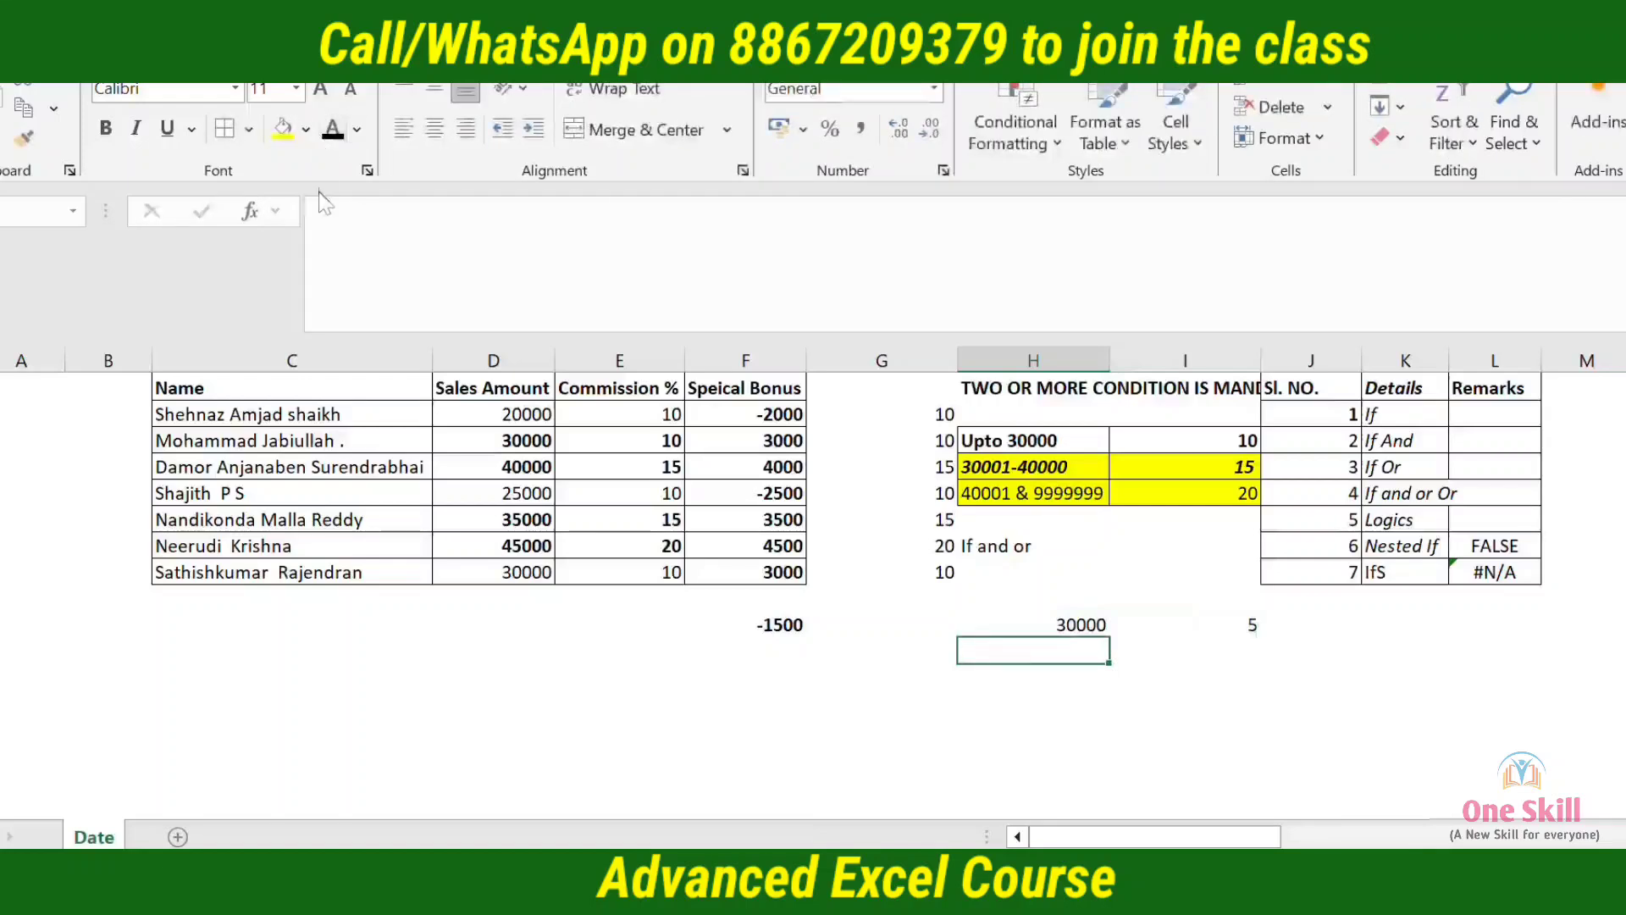
{"action": "type", "text": "above 30000"}
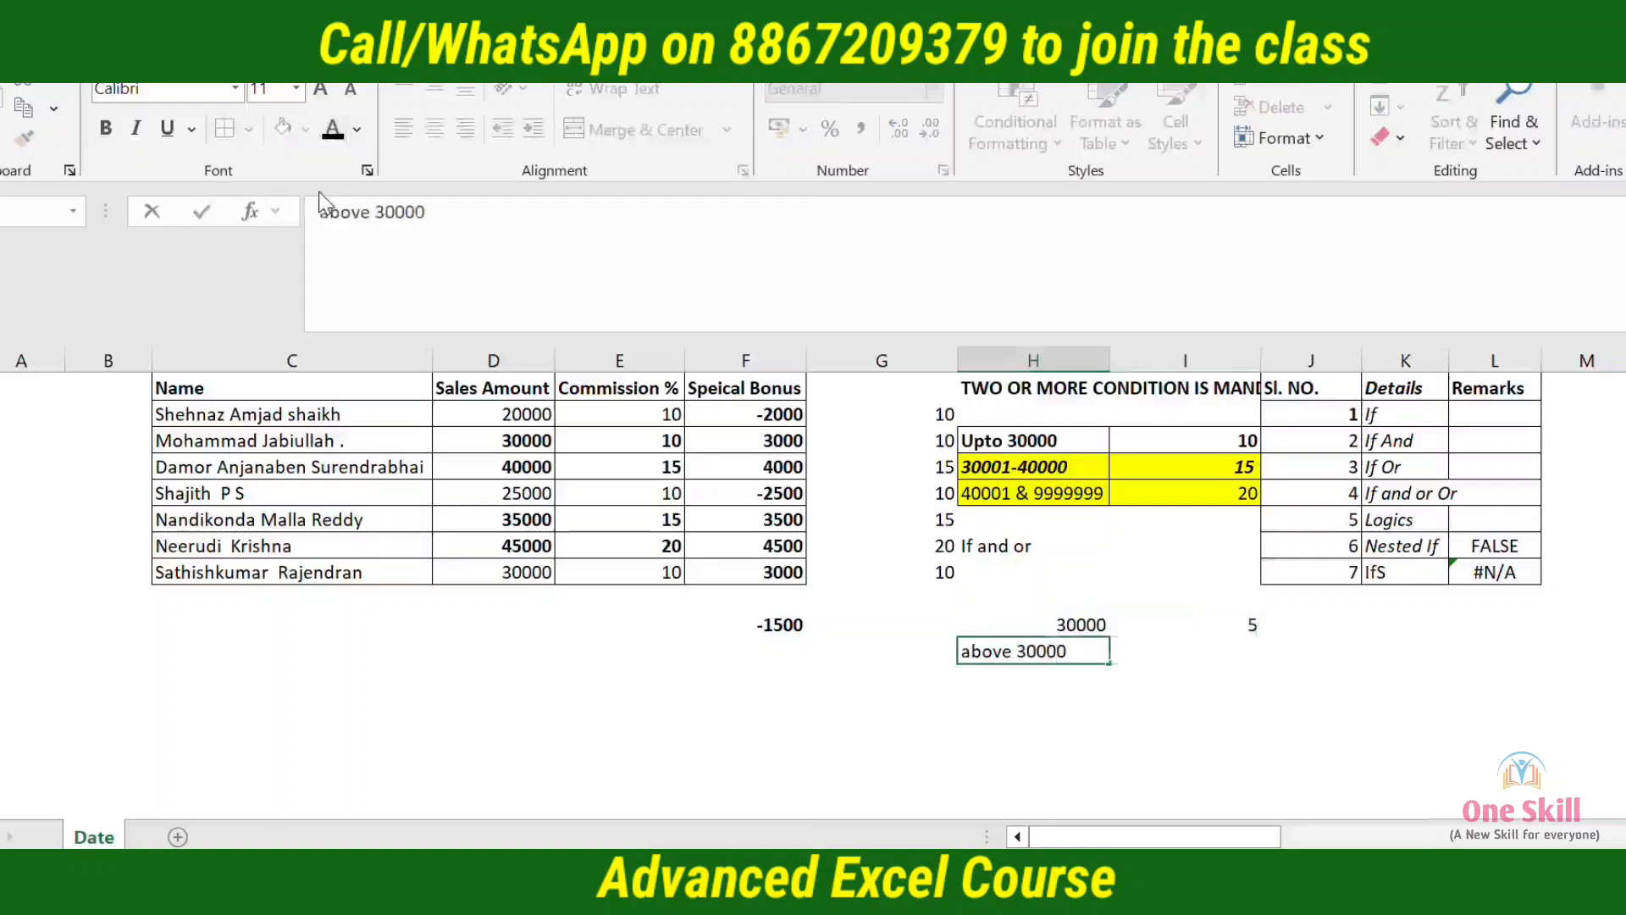
{"action": "key", "text": "Tab"}
{"action": "key", "text": "Left"}
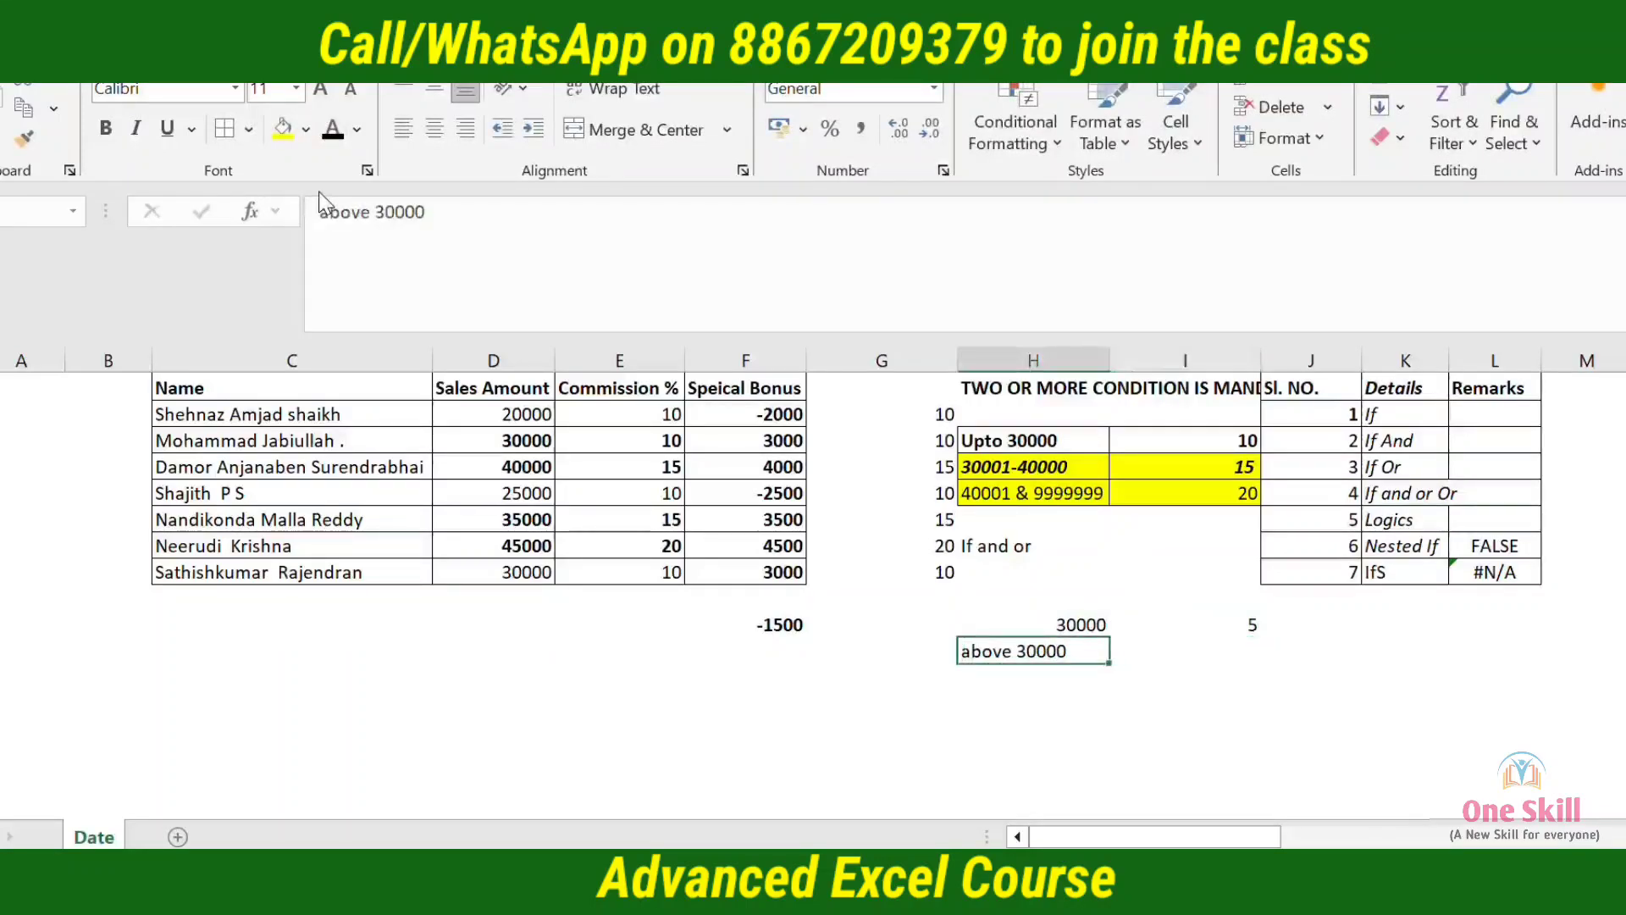
{"action": "key", "text": "F2"}
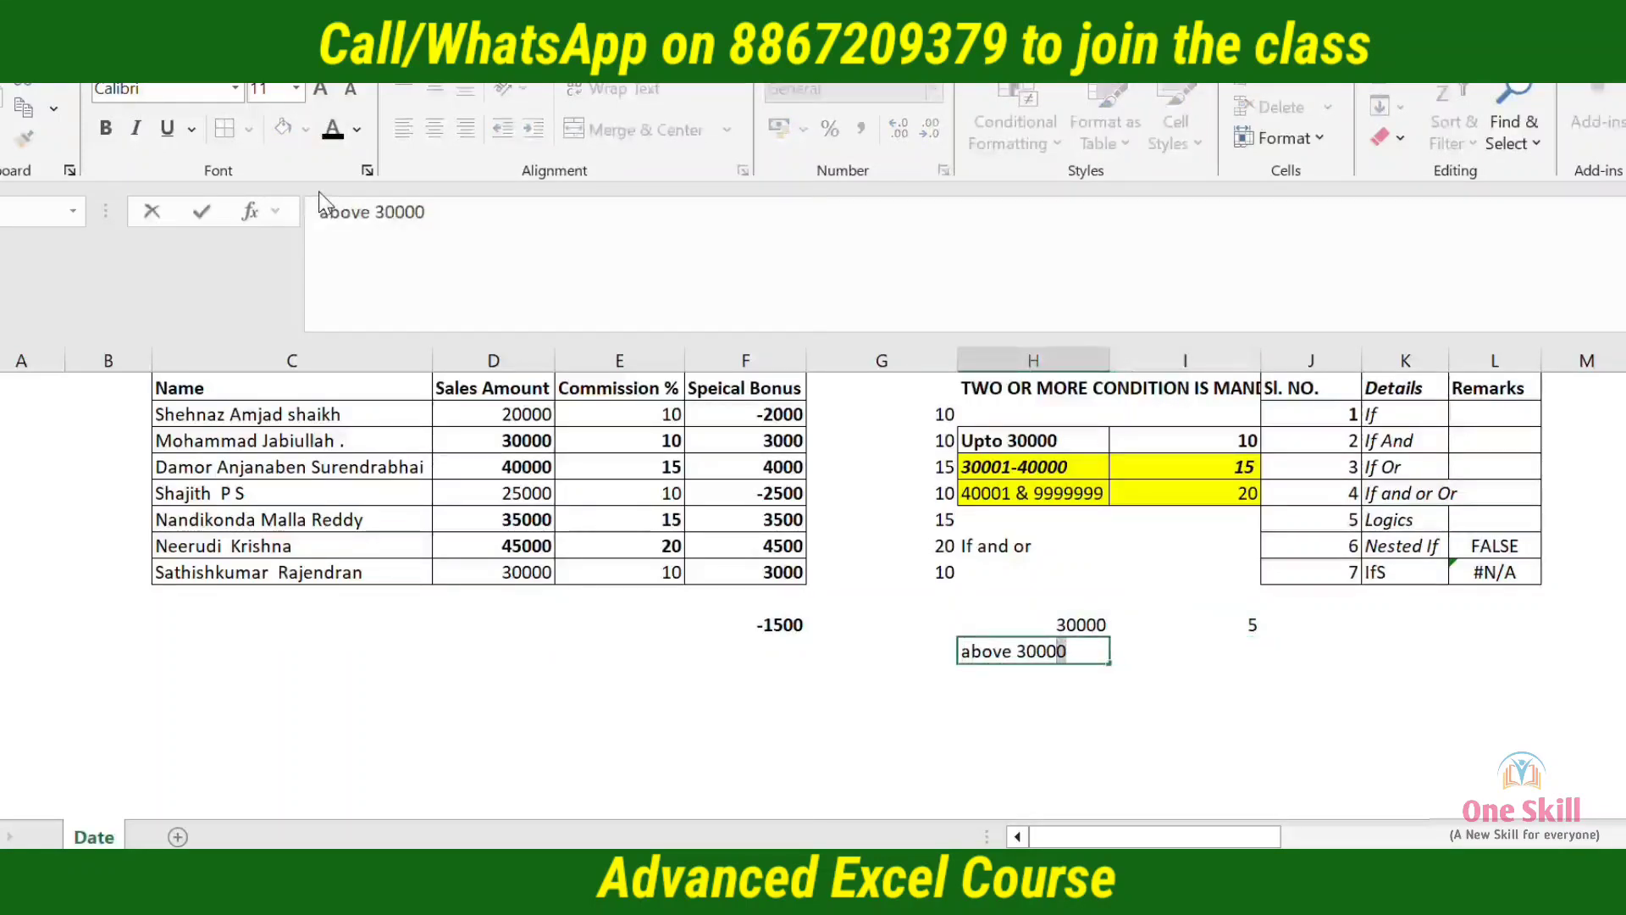
{"action": "key", "text": "Escape"}
{"action": "key", "text": "Right"}
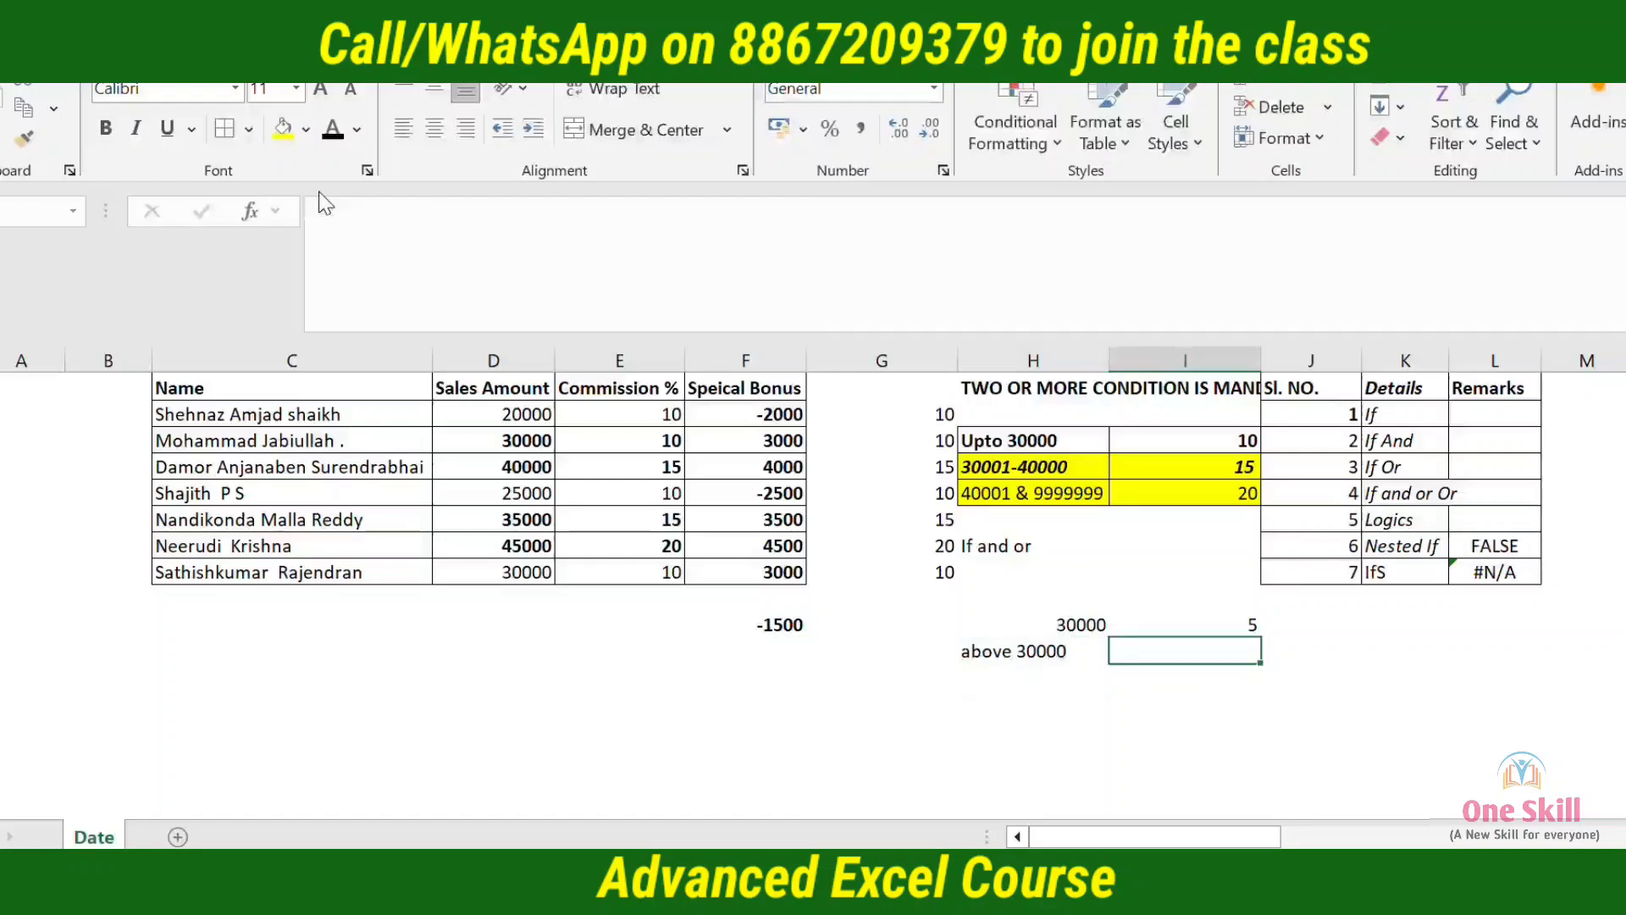
{"action": "type", "text": "10"}
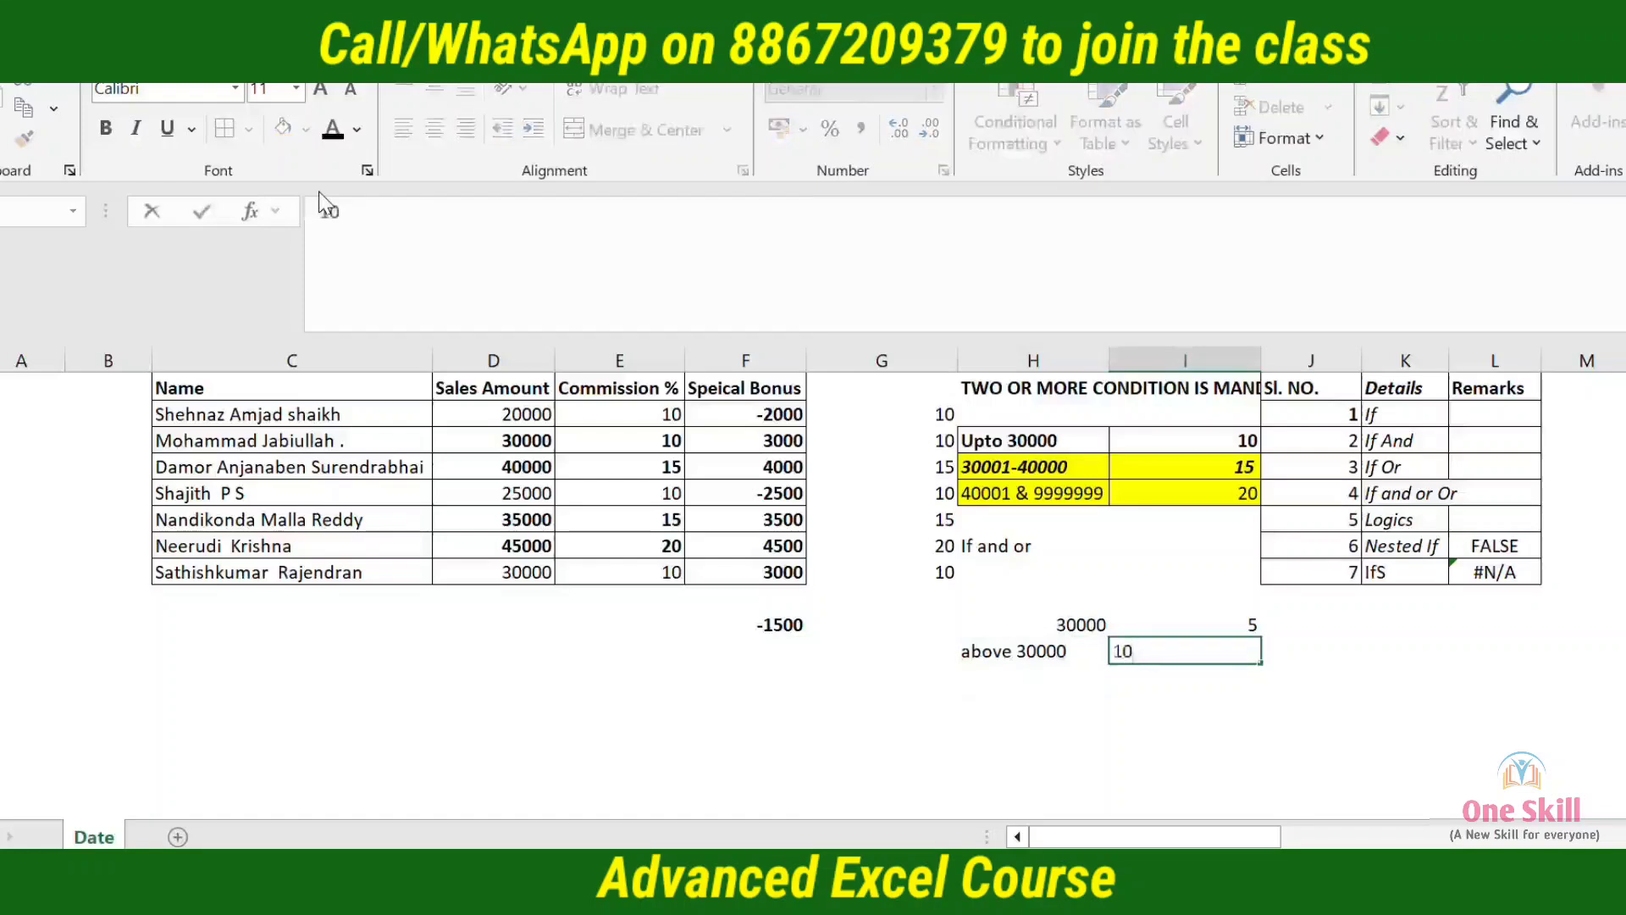
{"action": "key", "text": "Return"}
Apply all borders to the new rate table in H19:I20
{"action": "key", "text": "Up"}
Insert a blank column immediately after the Speical Bonus column
{"action": "key", "text": "Up"}
{"action": "key", "text": "Left"}
{"action": "key", "text": "shift+Right"}
{"action": "key", "text": "shift+Down"}
{"action": "key", "text": "alt+h"}
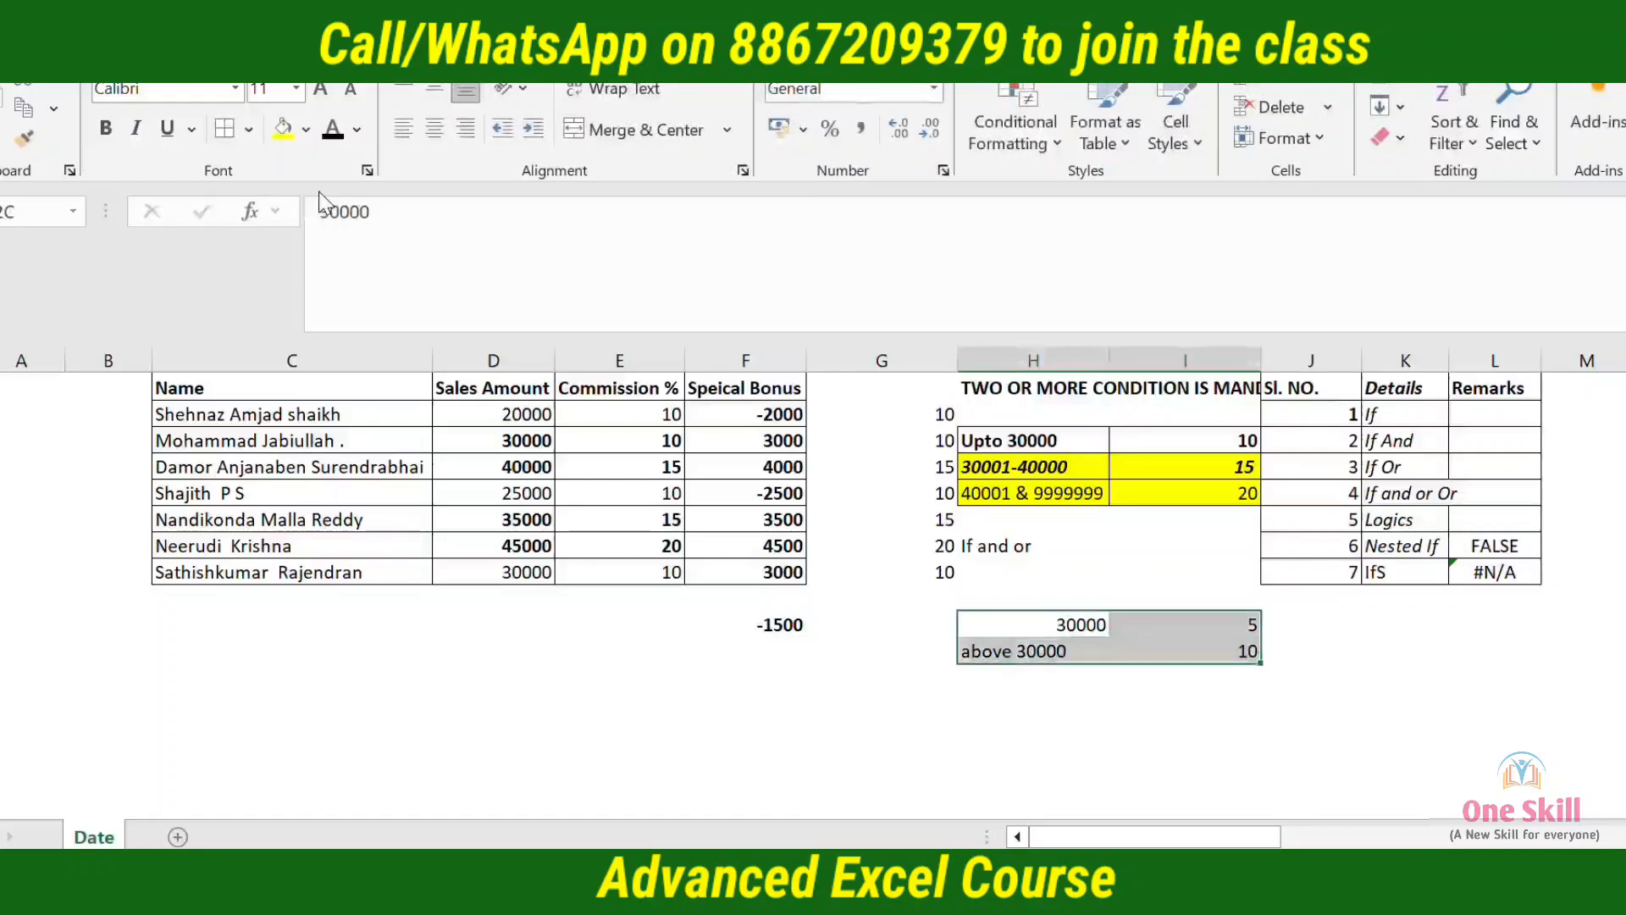
{"action": "key", "text": "b"}
{"action": "key", "text": "a"}
{"action": "key", "text": "Left"}
{"action": "key", "text": "Up"}
{"action": "key", "text": "Up"}
{"action": "key", "text": "Left"}
{"action": "key", "text": "Up"}
{"action": "key", "text": "Up"}
{"action": "key", "text": "Up"}
{"action": "key", "text": "Up"}
{"action": "key", "text": "Up"}
{"action": "key", "text": "Up"}
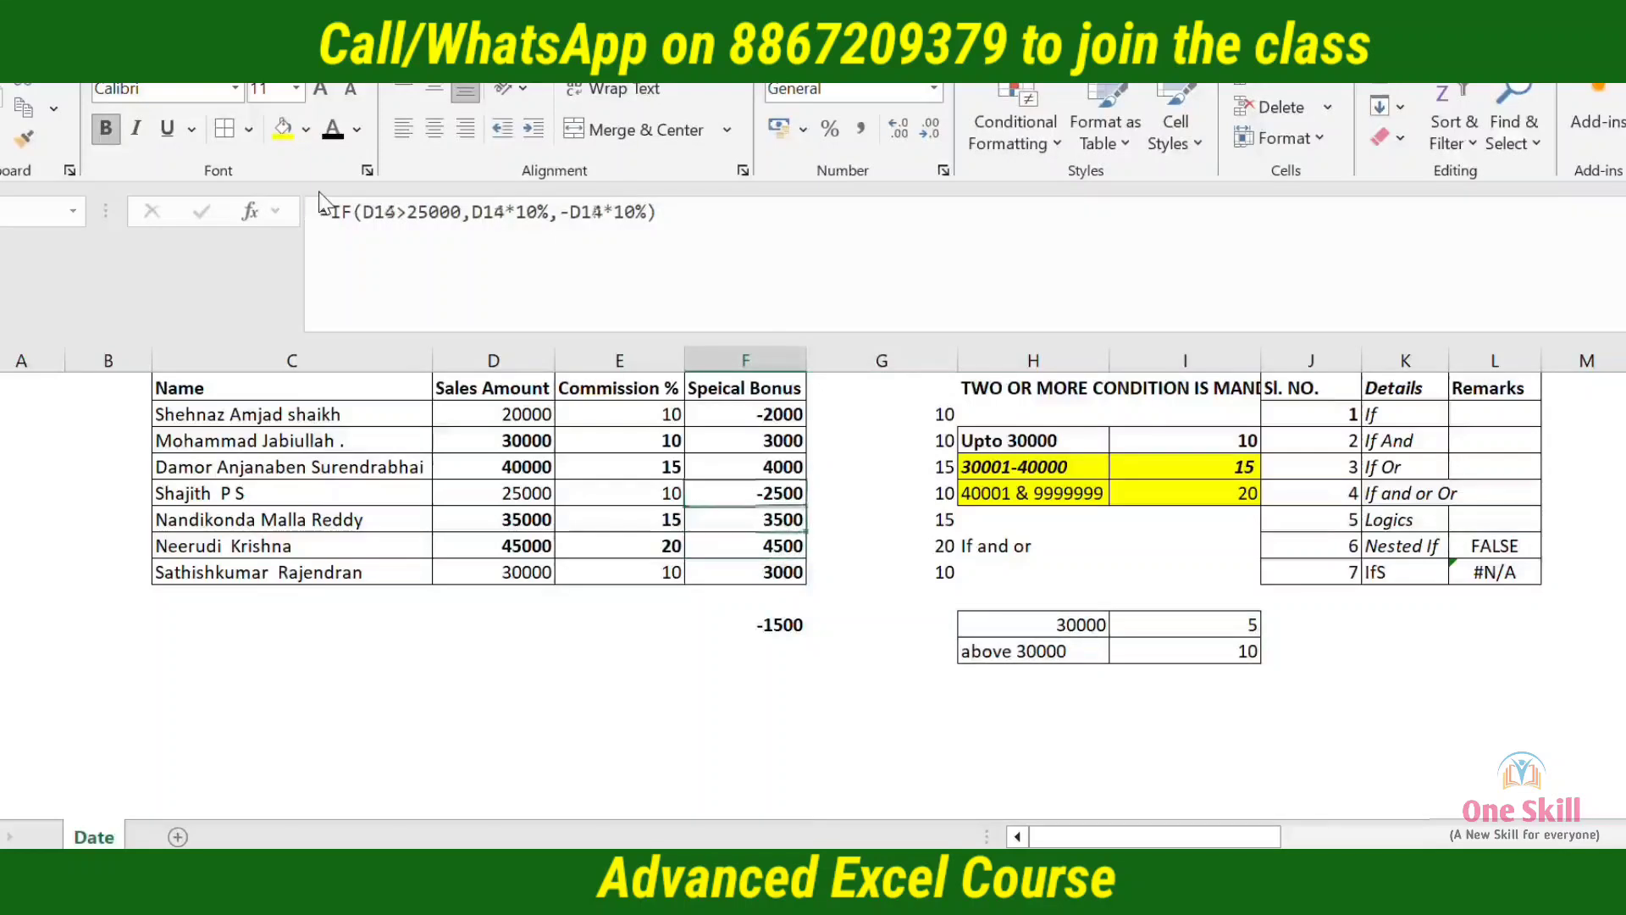
{"action": "key", "text": "ctrl+shift+Down"}
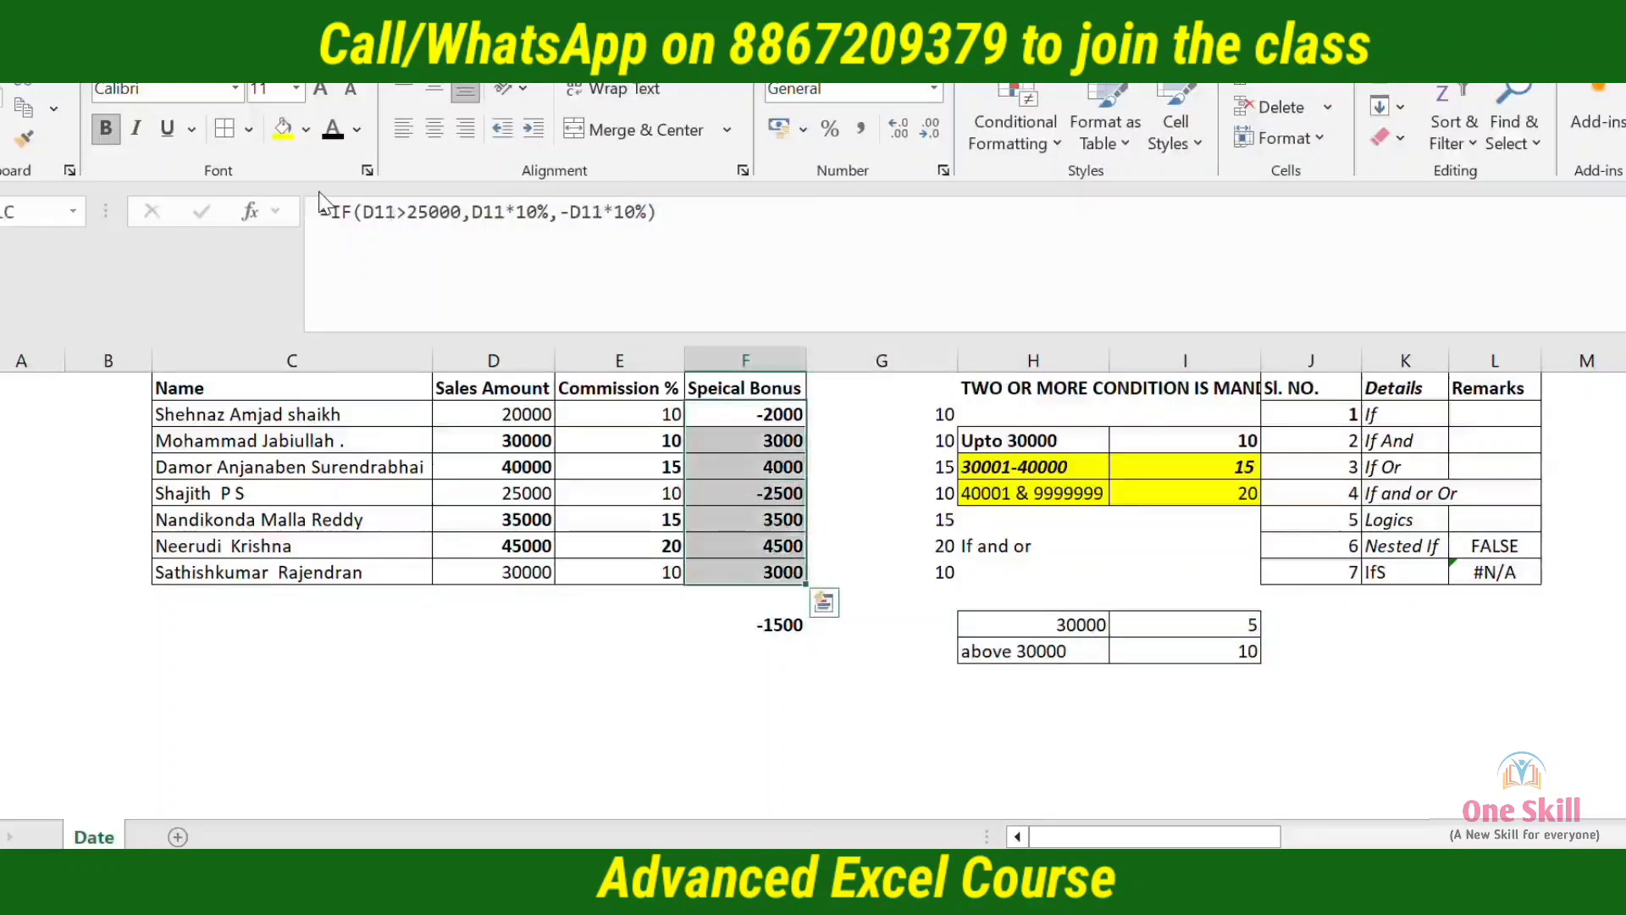
{"action": "key", "text": "ctrl+q"}
{"action": "key", "text": "Escape"}
{"action": "key", "text": "Right"}
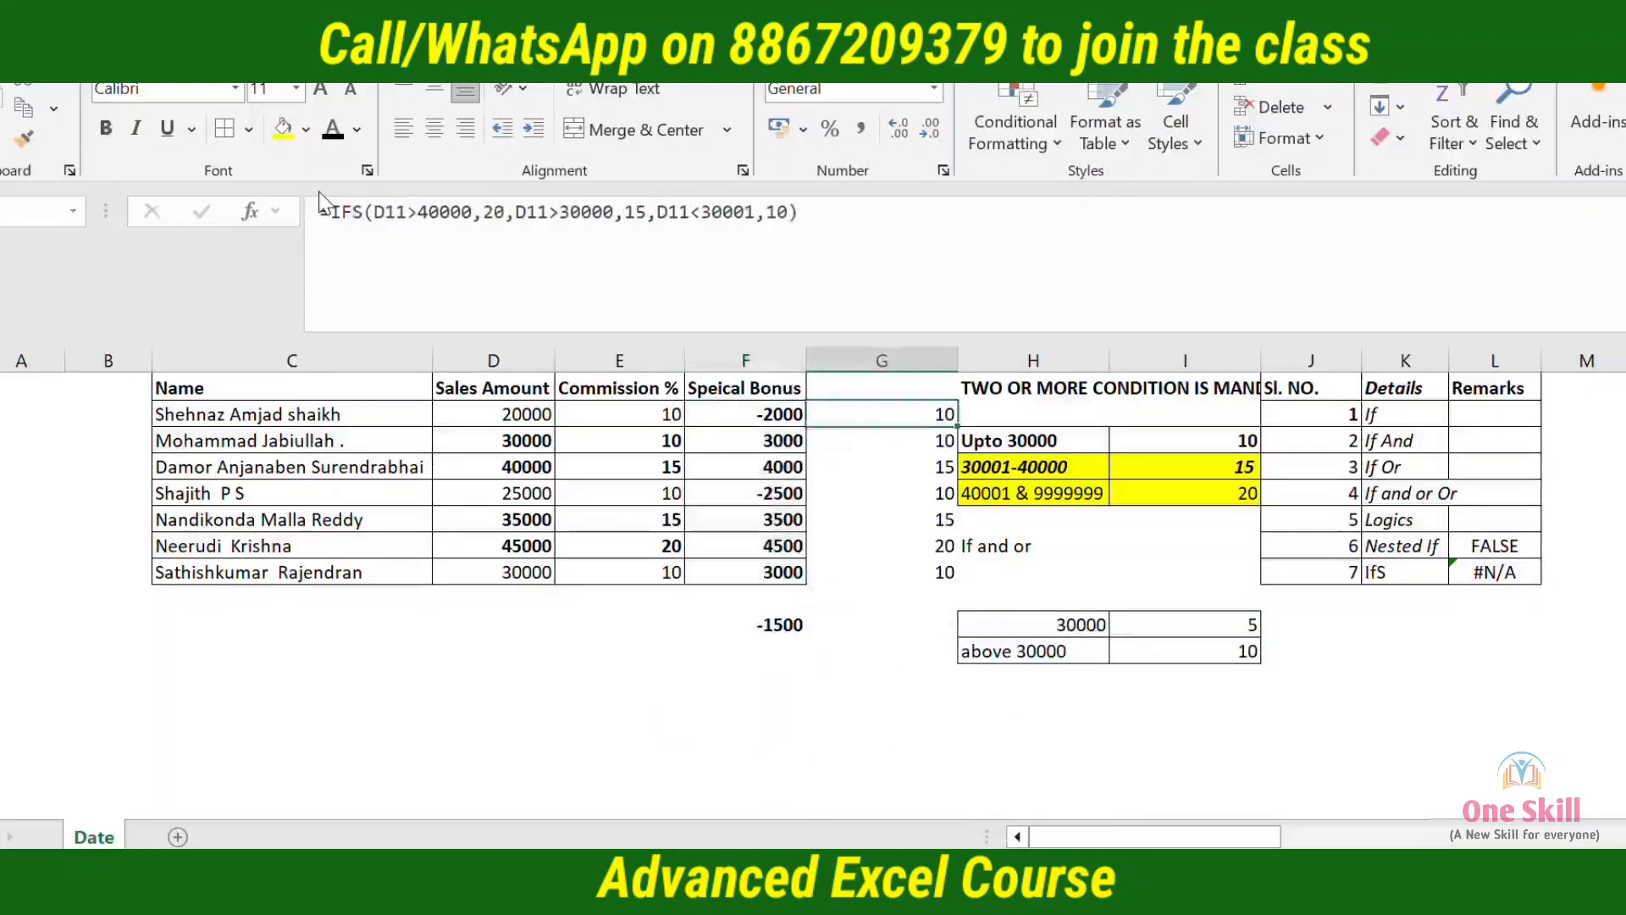
{"action": "key", "text": "alt+h"}
{"action": "key", "text": "i"}
{"action": "key", "text": "c"}
Move the Speical Bonus formulas from F11:F17 into the blank column, starting at G11
{"action": "key", "text": "Left"}
{"action": "key", "text": "ctrl+shift+Down"}
{"action": "key", "text": "ctrl+c"}
{"action": "key", "text": "Right"}
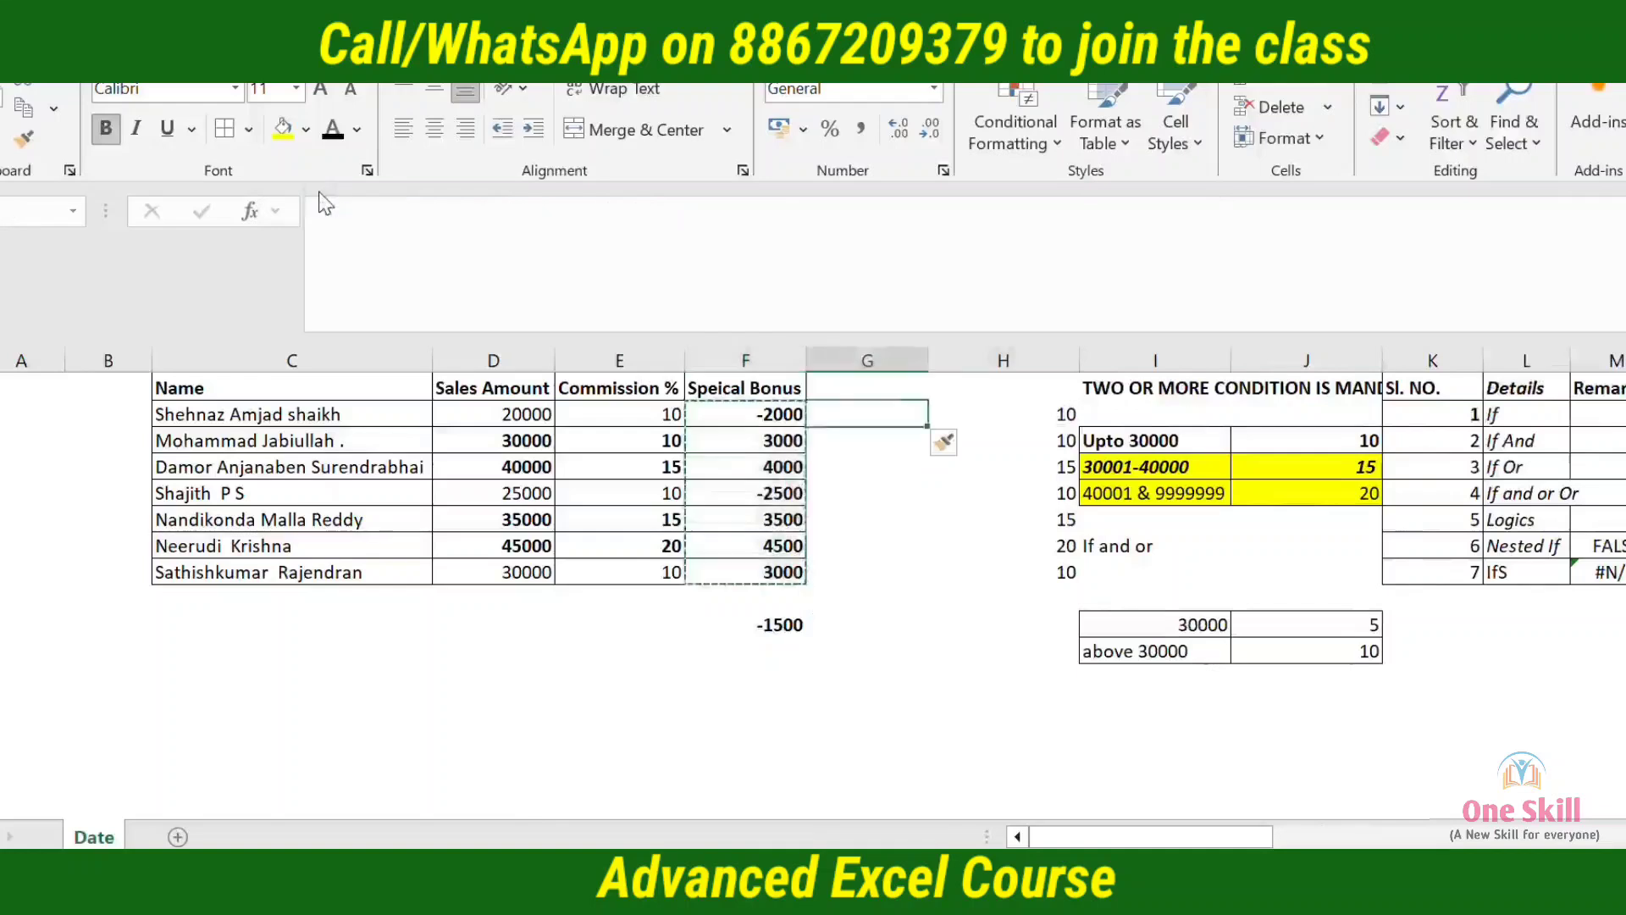
{"action": "key", "text": "ctrl+v"}
Apply all borders to the Commission % and Speical Bonus columns in E10:F17
{"action": "key", "text": "Up"}
{"action": "key", "text": "Left"}
{"action": "key", "text": "Left"}
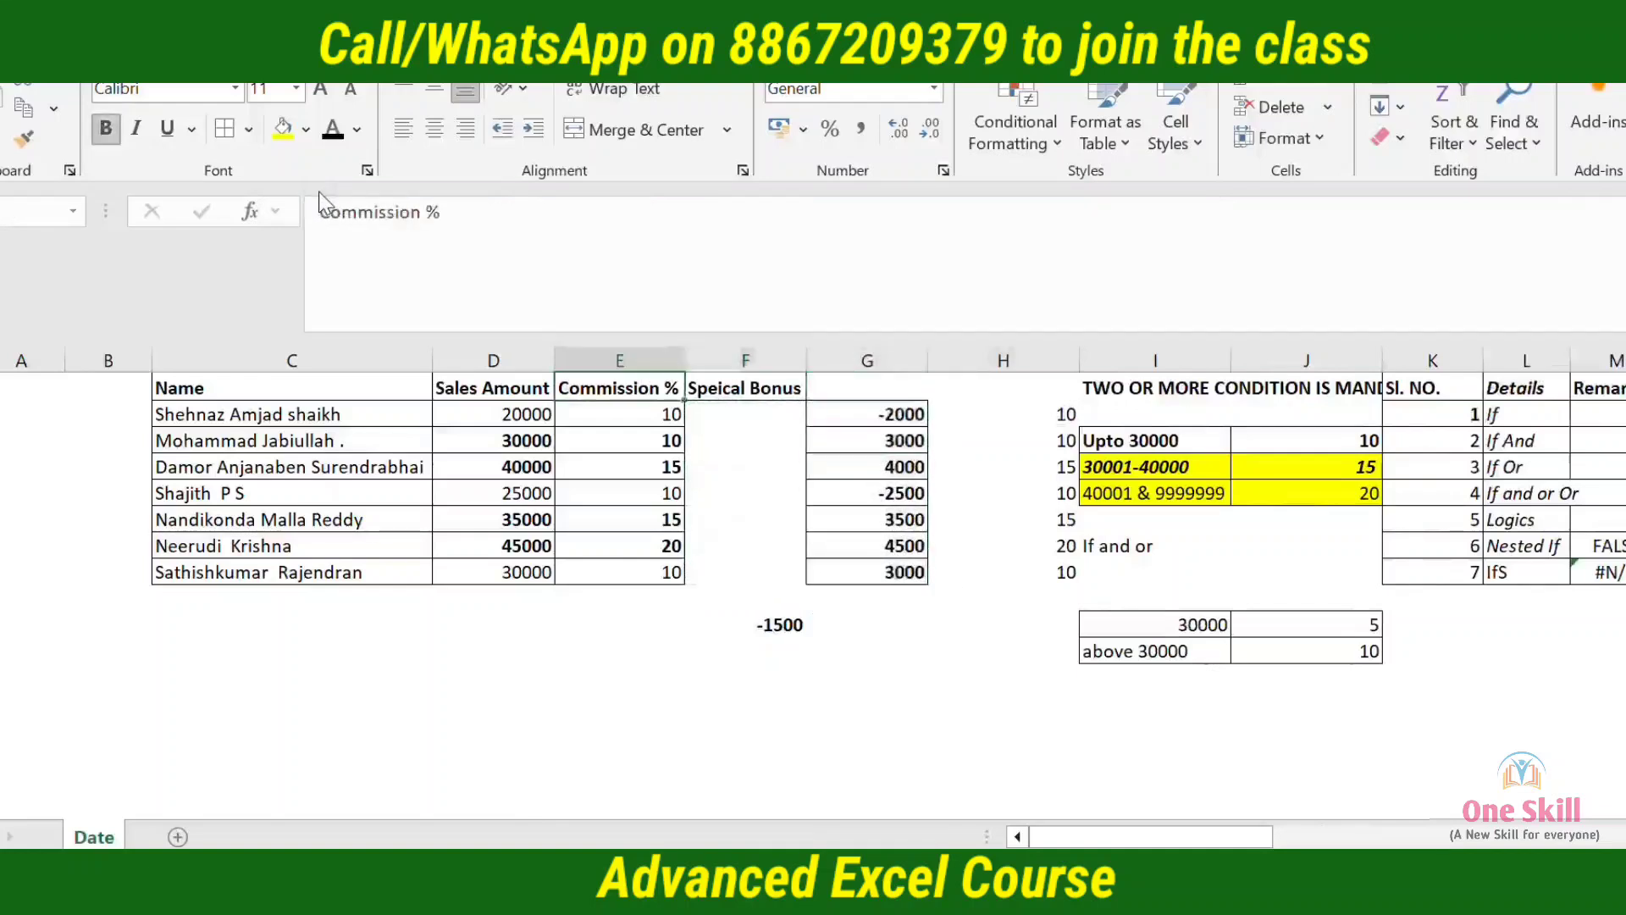
{"action": "key", "text": "shift+Right"}
{"action": "key", "text": "ctrl+shift+Down"}
{"action": "key", "text": "alt+h"}
{"action": "key", "text": "b"}
{"action": "key", "text": "a"}
Remove the bold formatting from rows 11 to 17
{"action": "key", "text": "Down"}
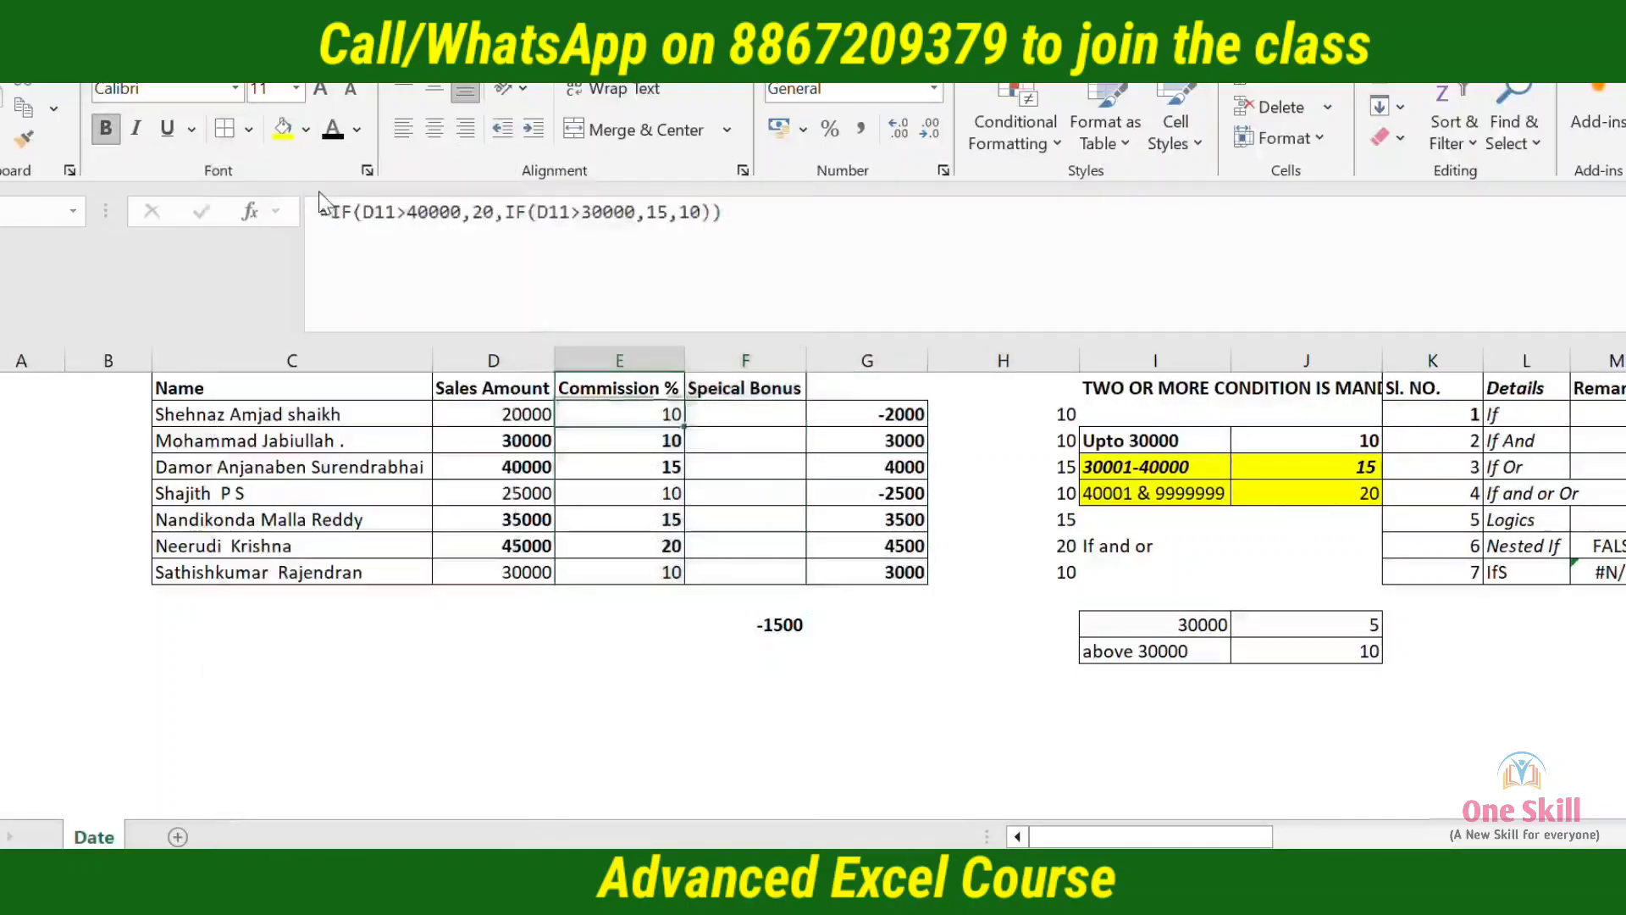
{"action": "key", "text": "shift+space"}
{"action": "key", "text": "shift+Down"}
{"action": "key", "text": "shift+Down"}
{"action": "key", "text": "shift+Down"}
{"action": "key", "text": "shift+Down"}
{"action": "key", "text": "shift+Down"}
{"action": "key", "text": "shift+Down"}
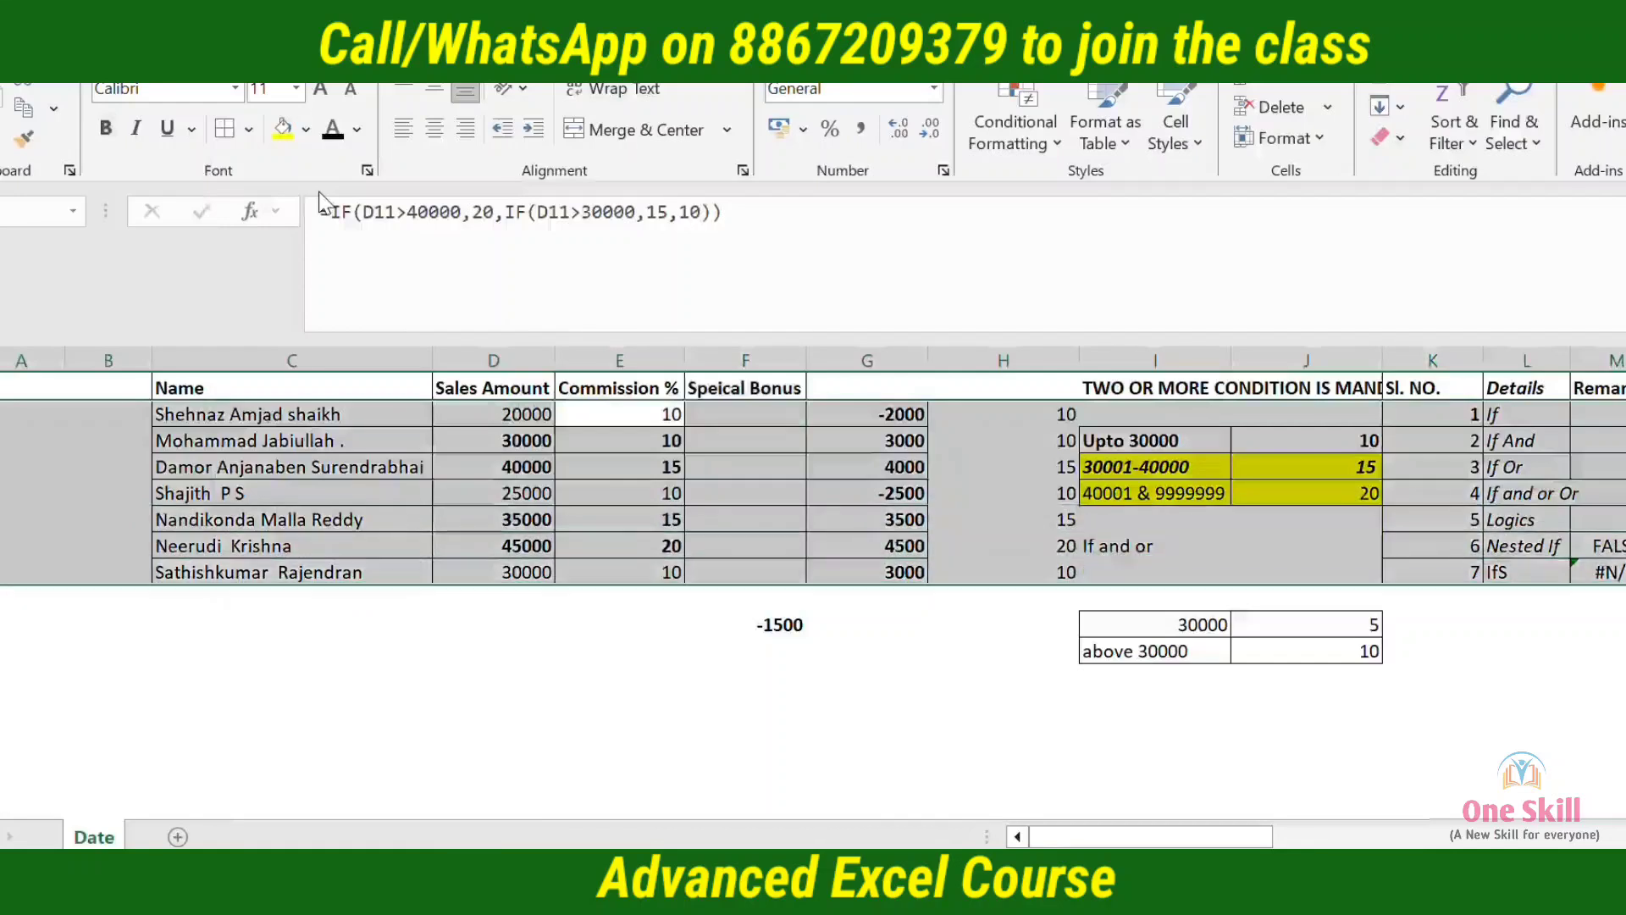
{"action": "key", "text": "Up"}
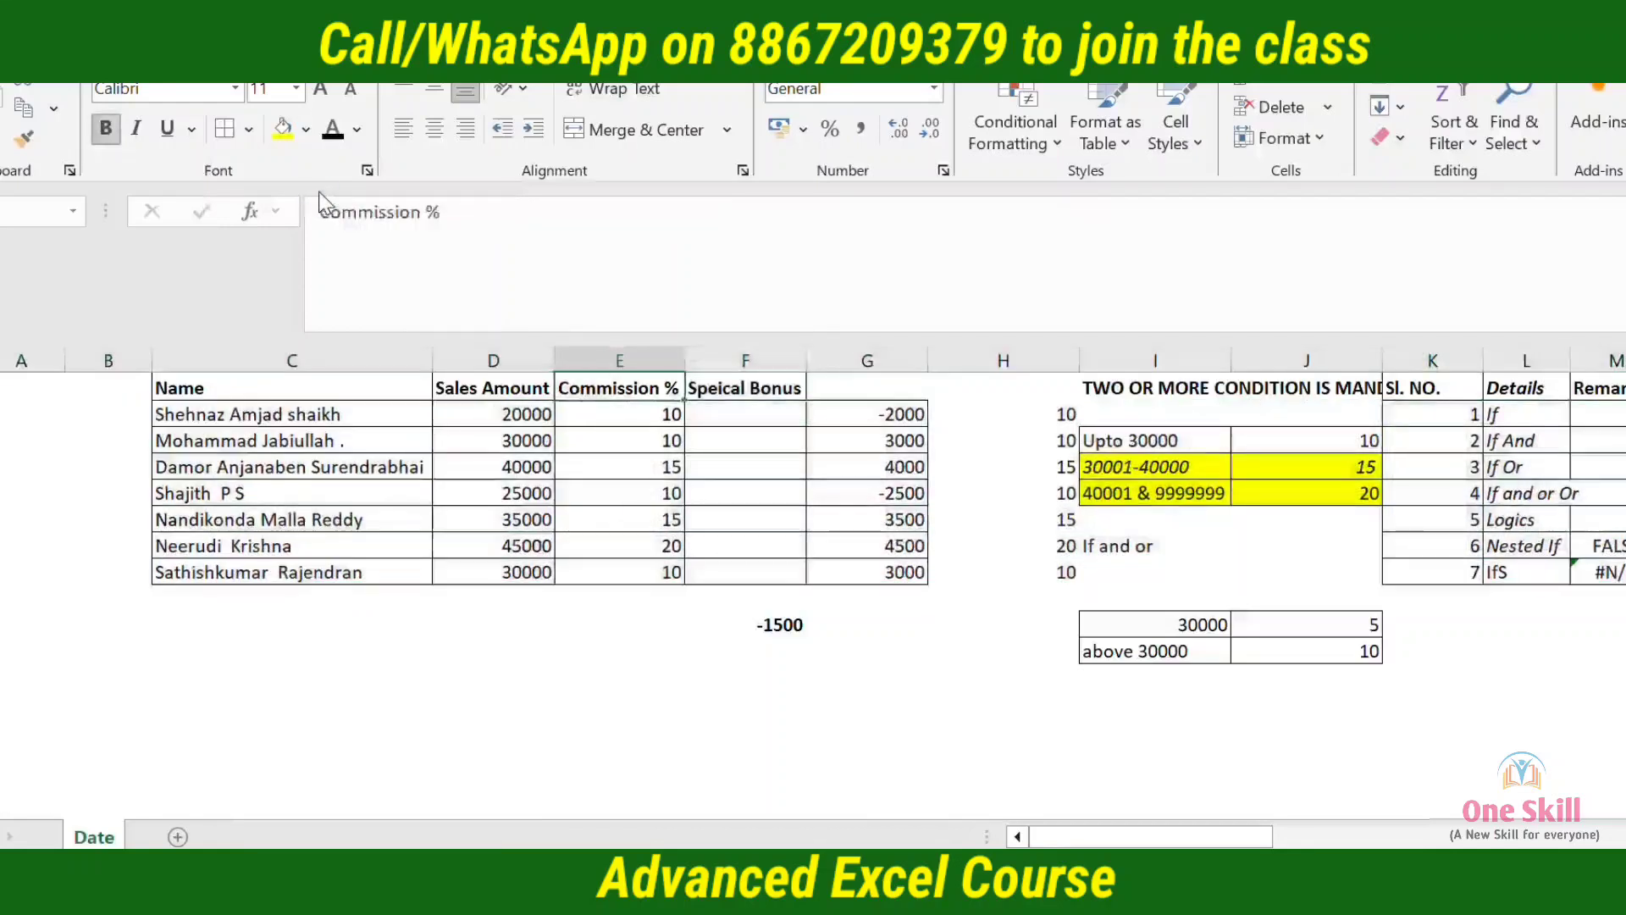
Fill the rate table in I19:J20 with yellow
{"action": "key", "text": "Right"}
{"action": "key", "text": "Down"}
{"action": "key", "text": "Right"}
{"action": "key", "text": "Down"}
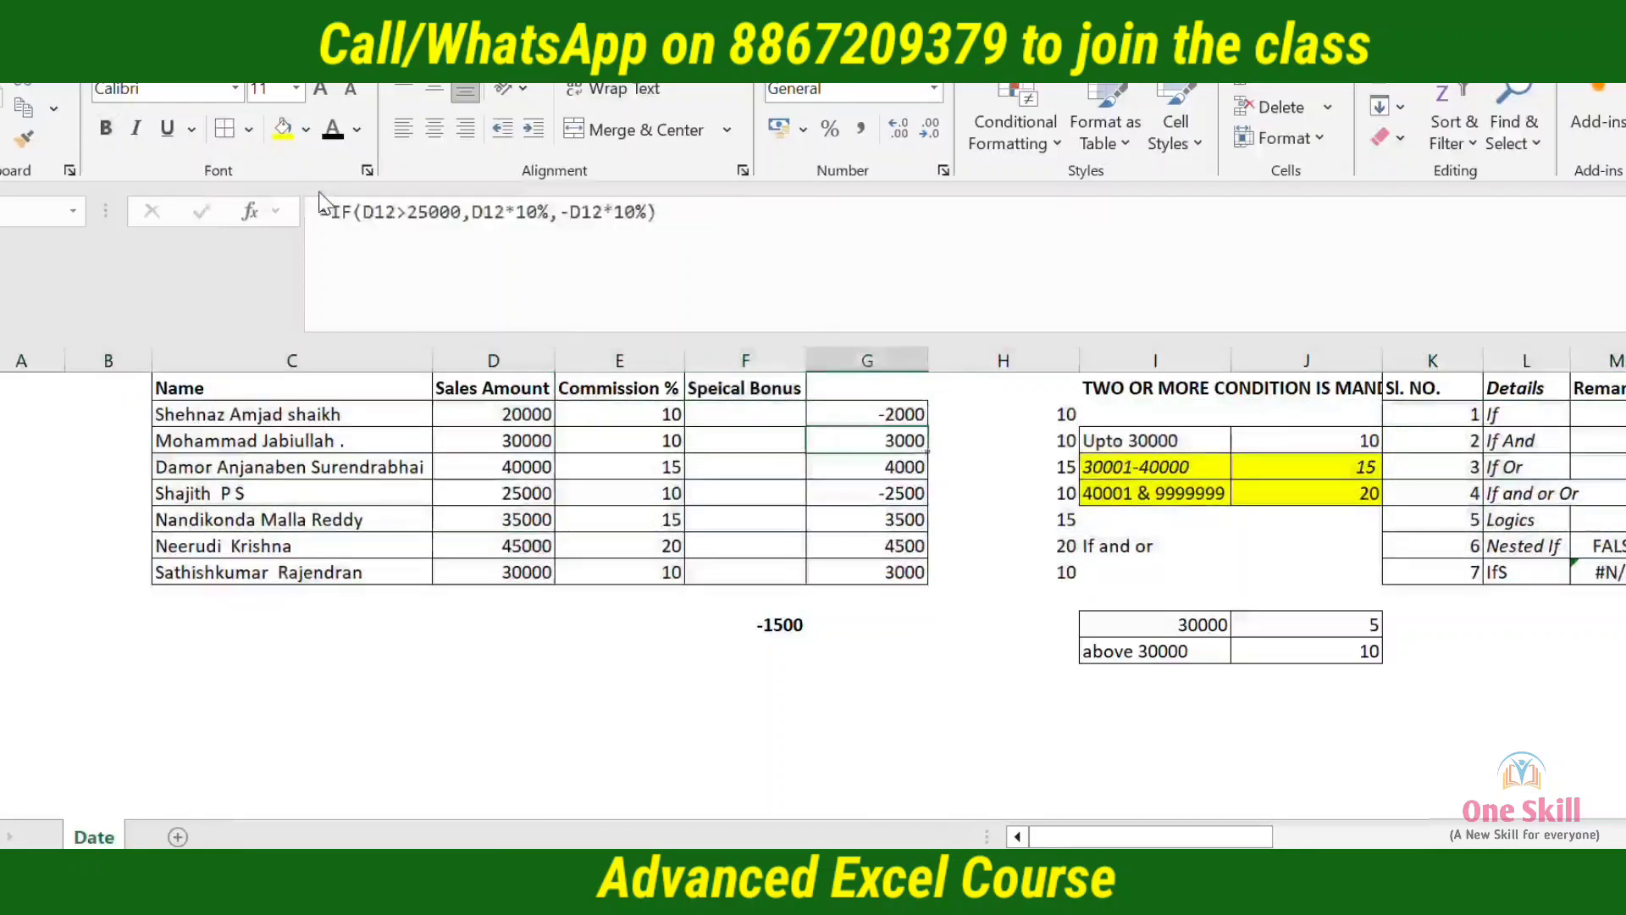
{"action": "key", "text": "Right"}
{"action": "key", "text": "Down"}
{"action": "key", "text": "Down"}
{"action": "key", "text": "Down"}
{"action": "key", "text": "Down"}
{"action": "key", "text": "Down"}
{"action": "key", "text": "Right"}
{"action": "key", "text": "Down"}
{"action": "key", "text": "Down"}
{"action": "key", "text": "shift+Right"}
{"action": "key", "text": "shift+Down"}
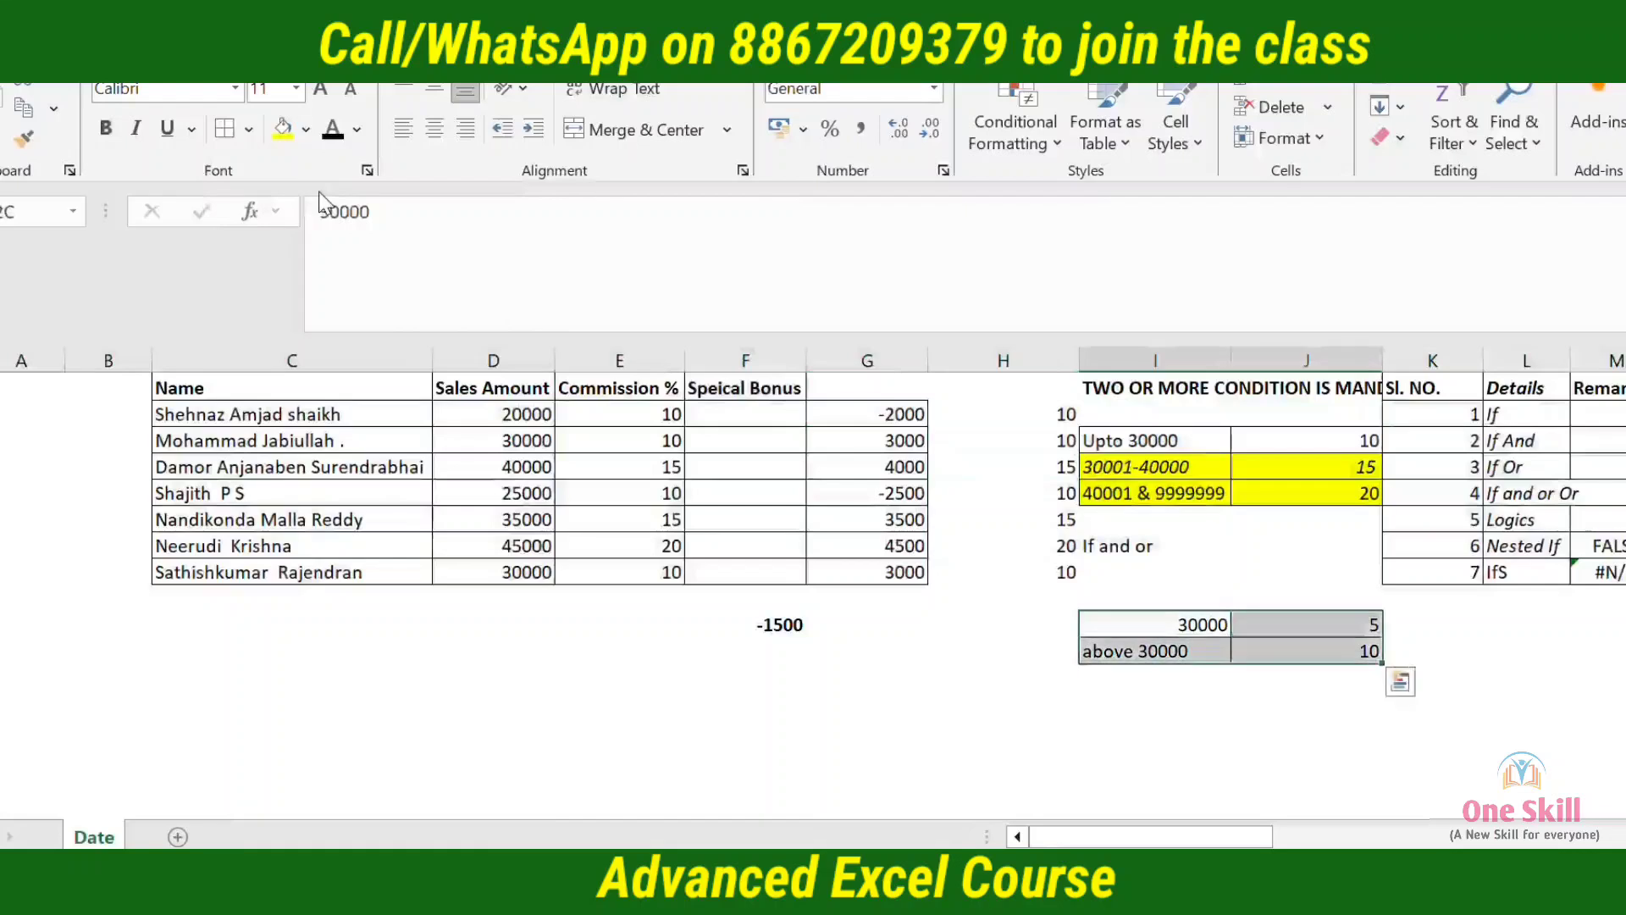
{"action": "left_click", "coordinate": [306, 129]}
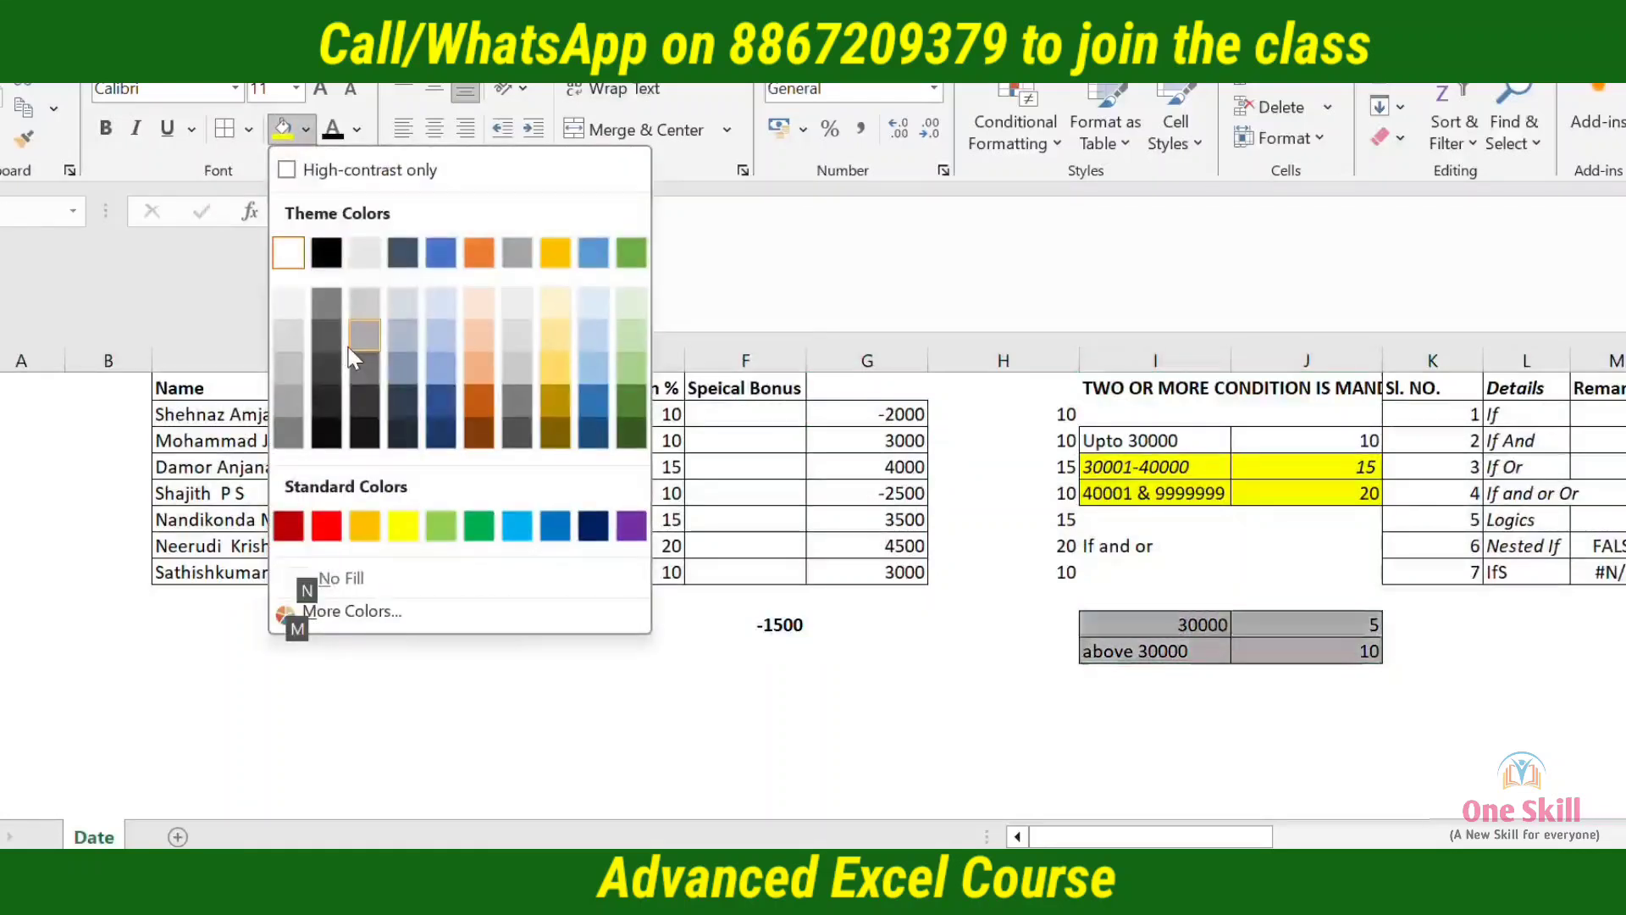
{"action": "left_click", "coordinate": [402, 526]}
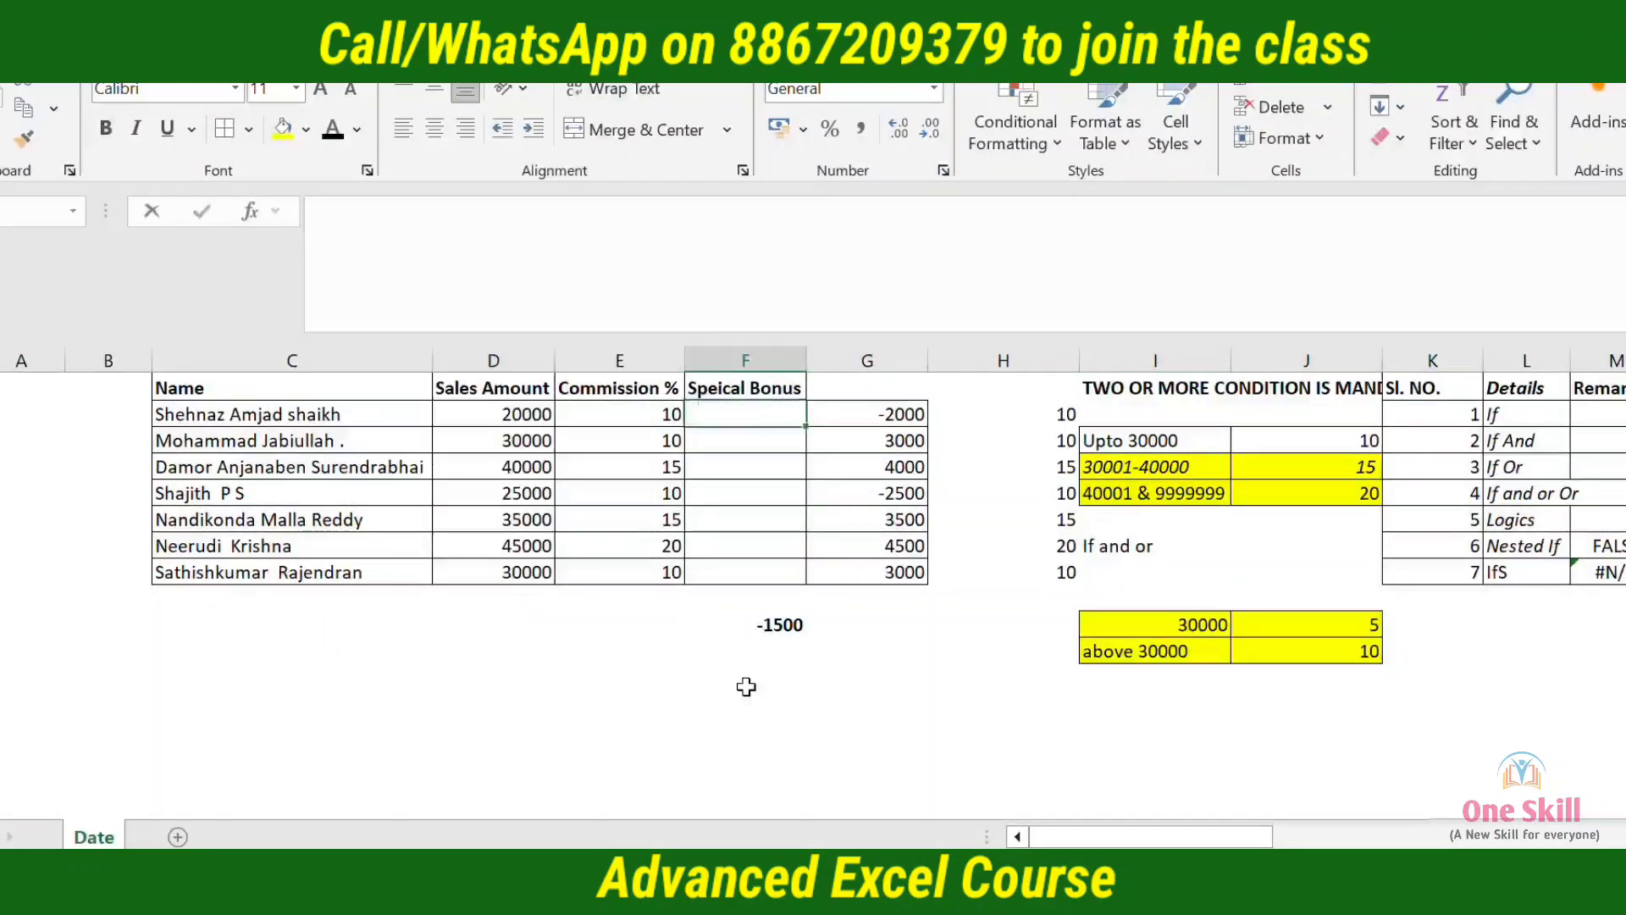
Start an IF formula in F11 with the logical test D11>30000
{"action": "left_click", "coordinate": [745, 413]}
{"action": "type", "text": "=if"}
{"action": "key", "text": "Tab"}
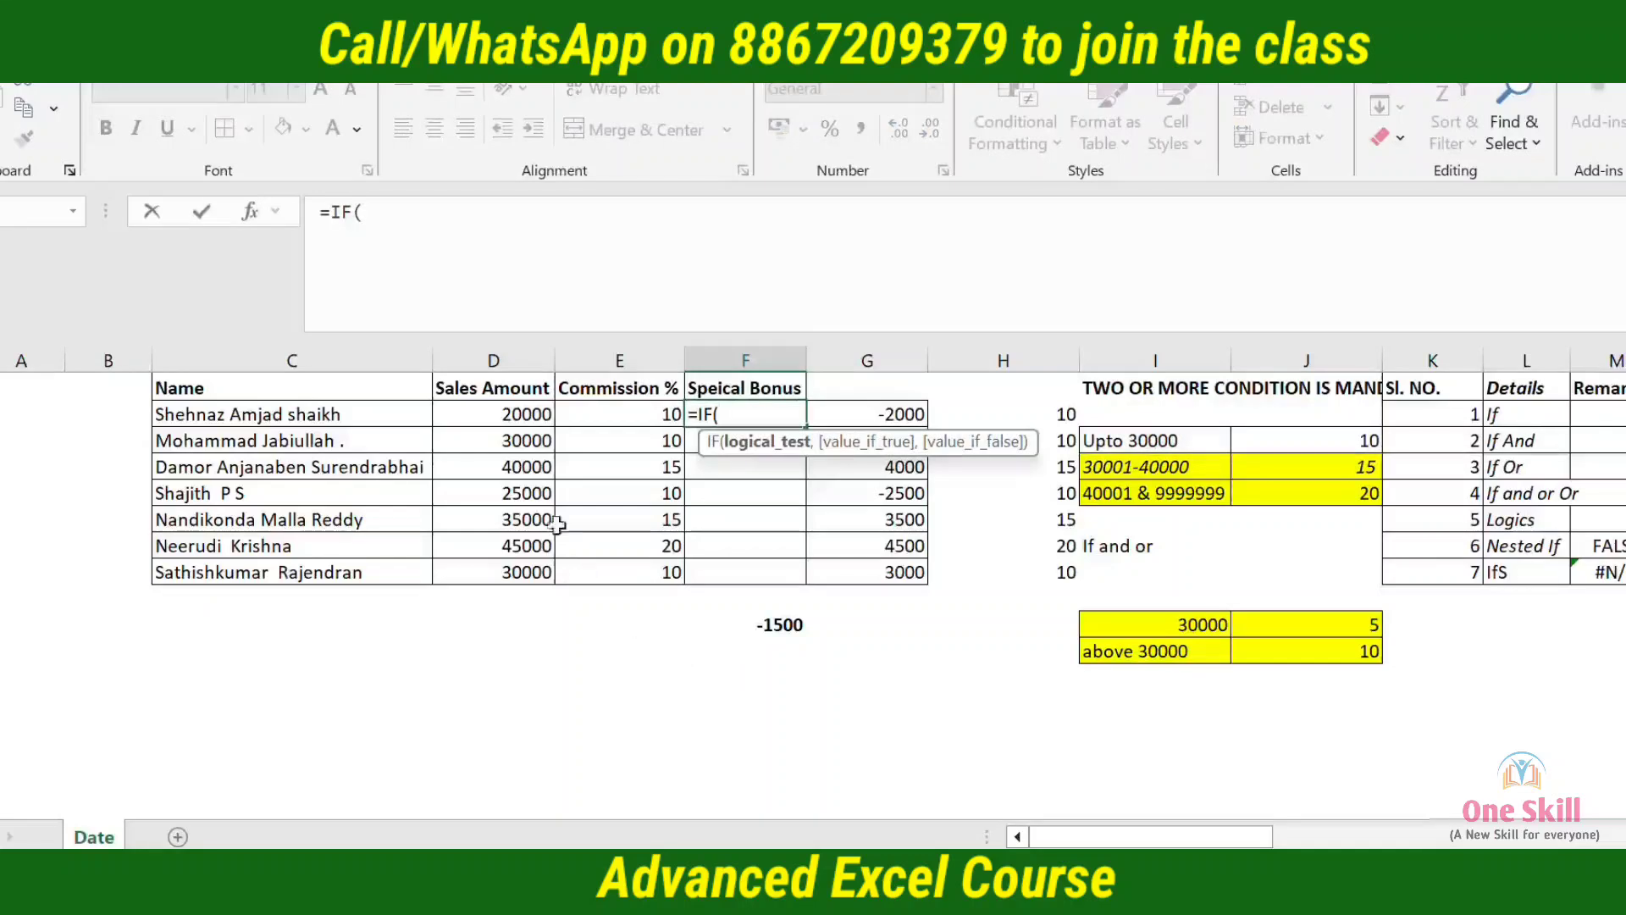
{"action": "left_click", "coordinate": [518, 418]}
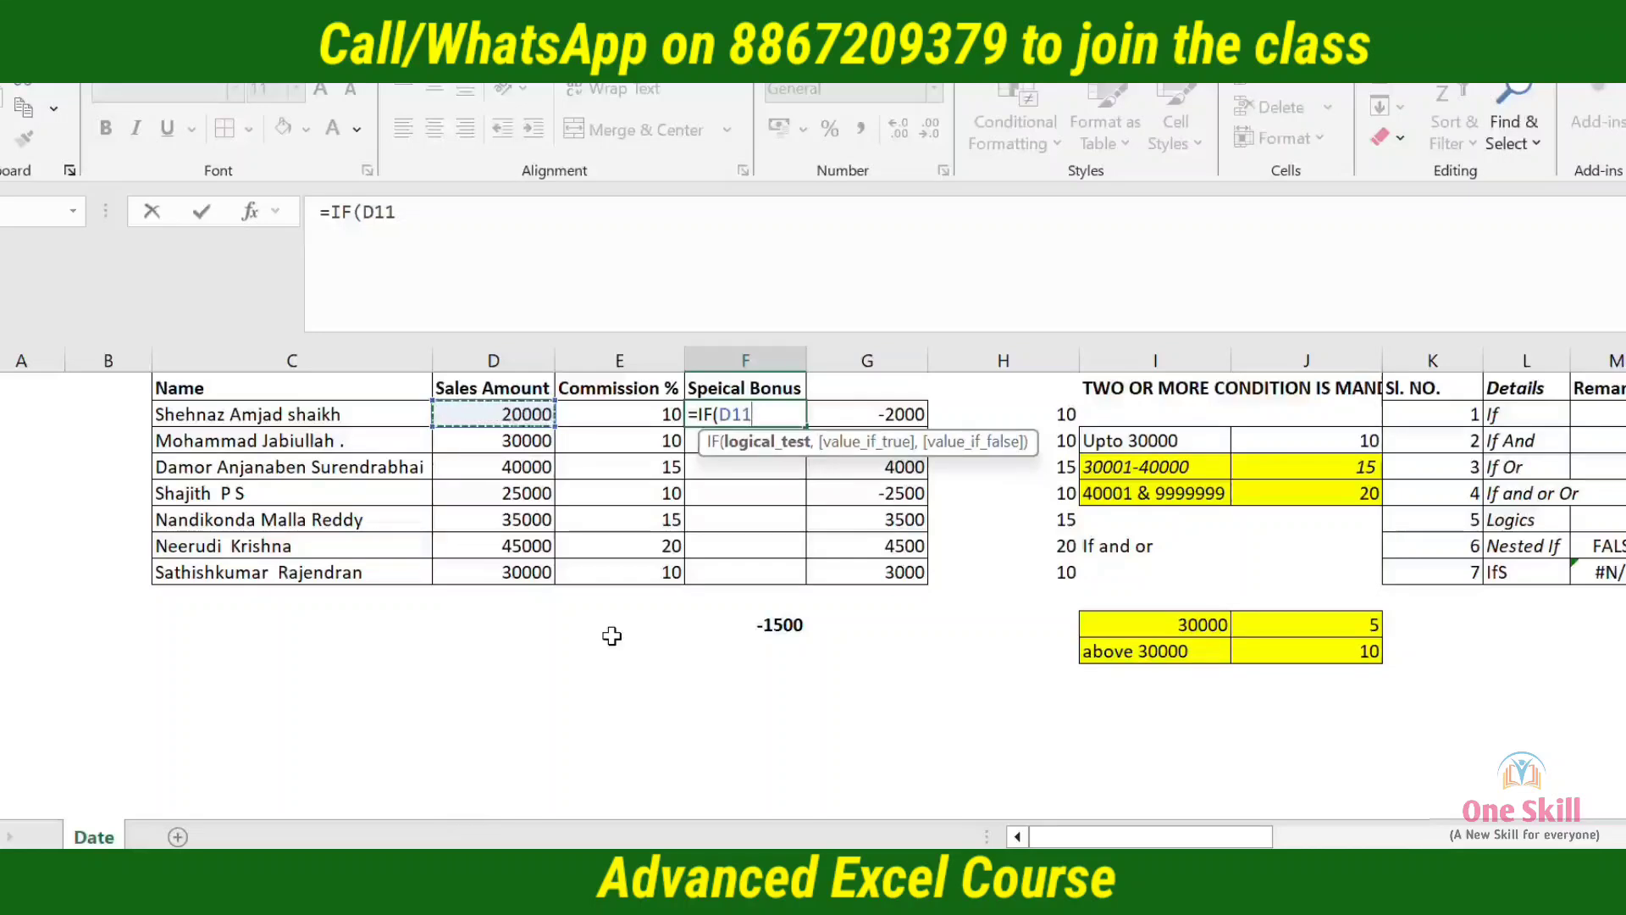
{"action": "type", "text": ">30000"}
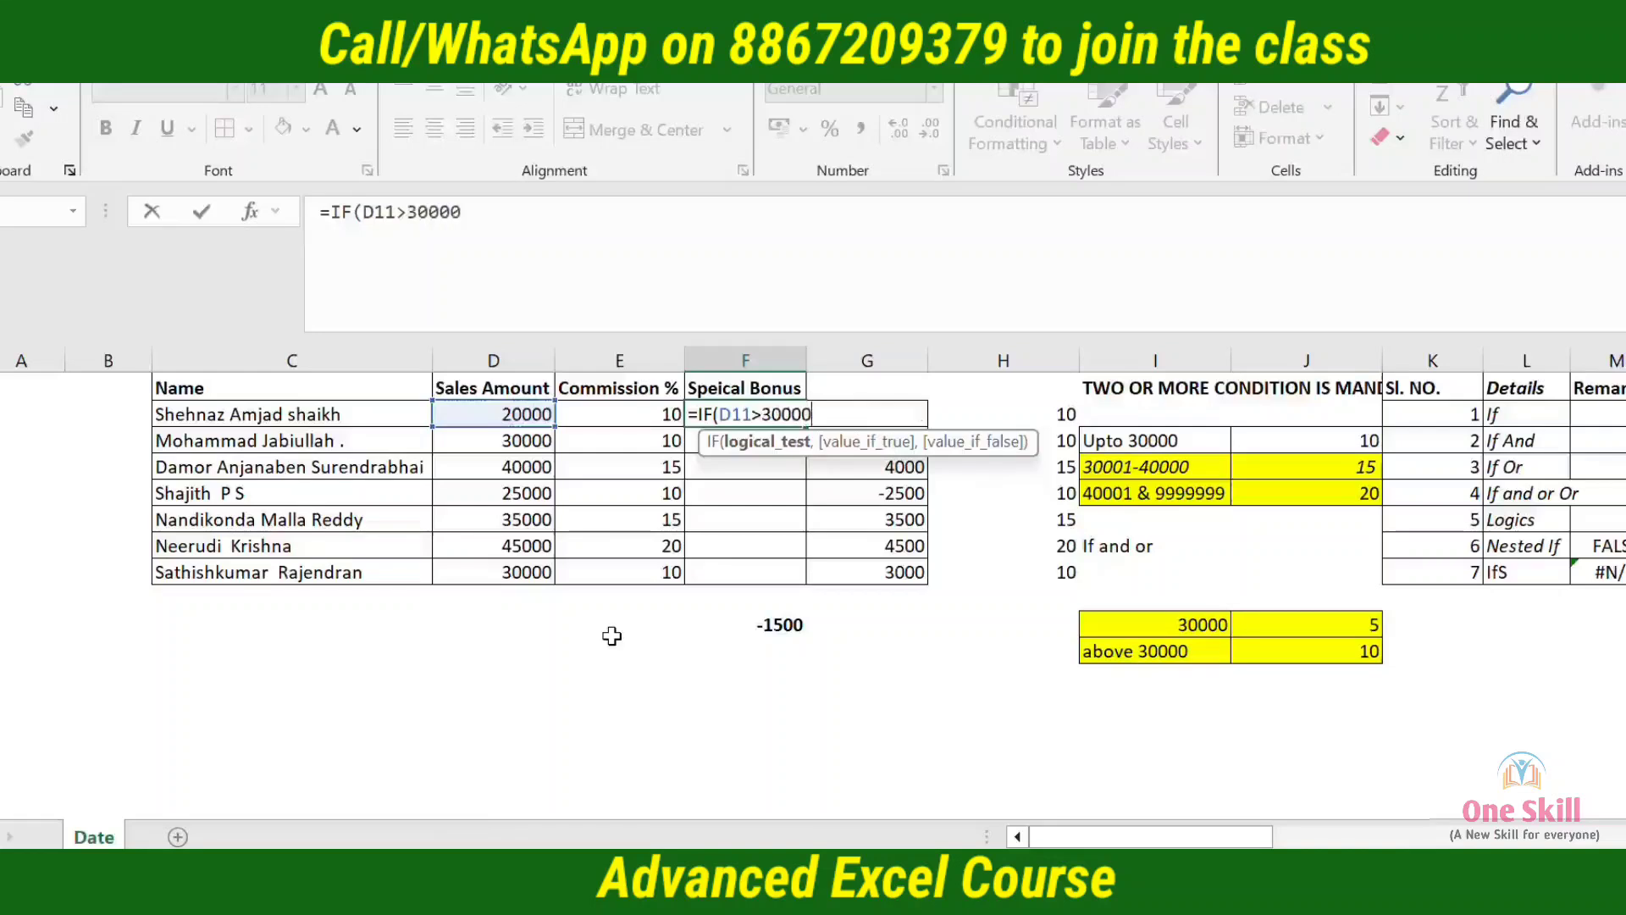
{"action": "type", "text": ","}
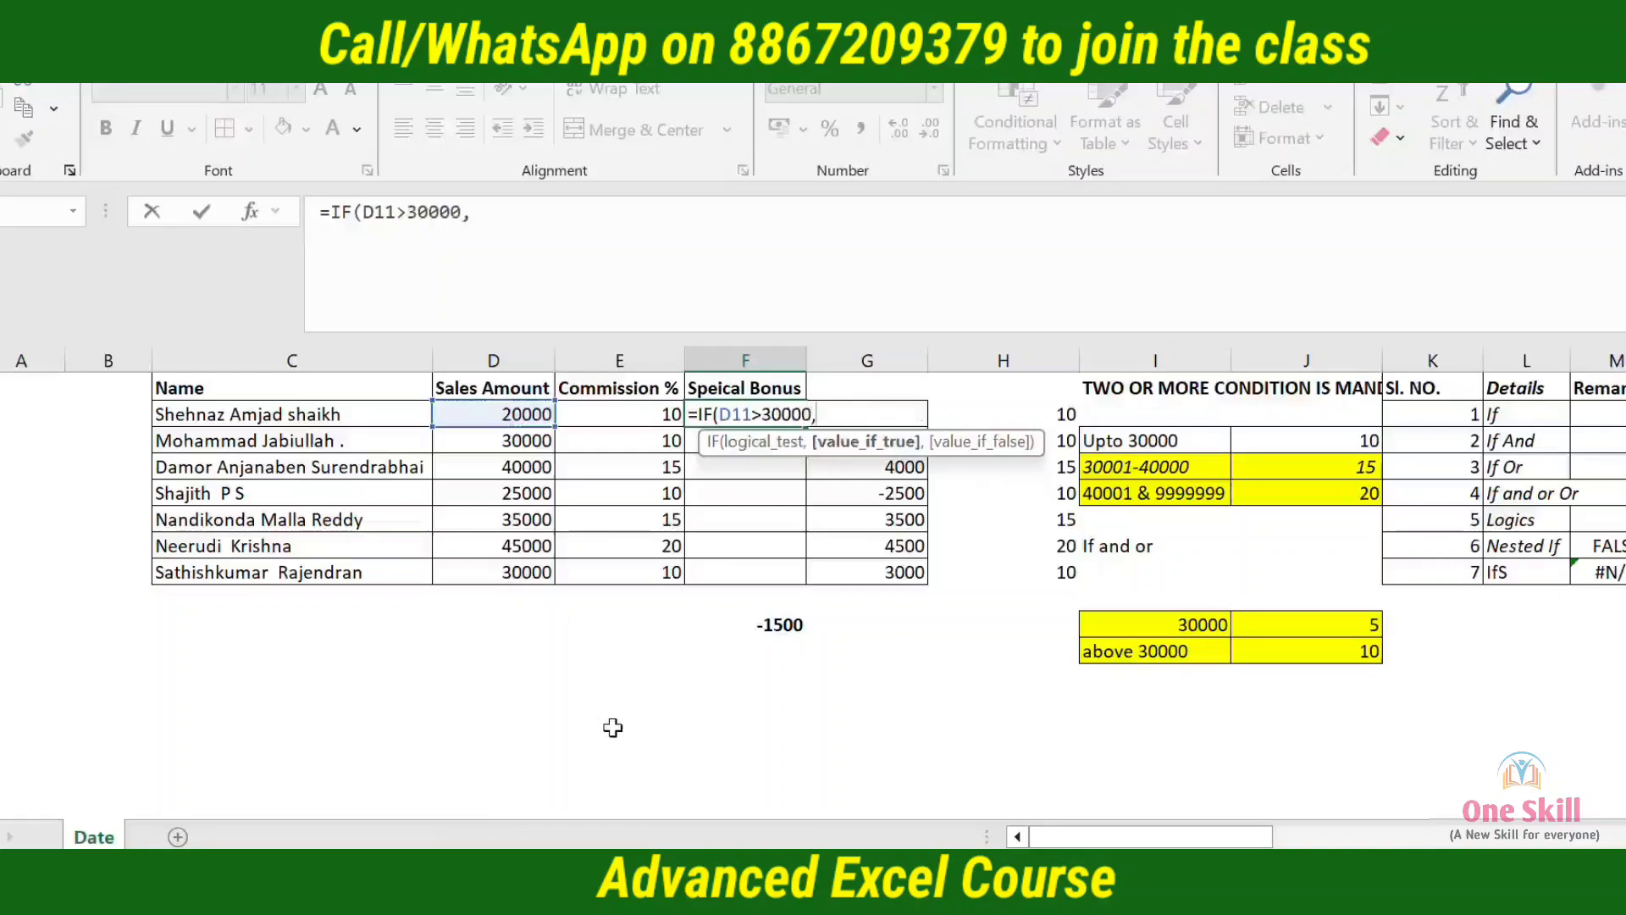
{"action": "type", "text": "-"}
Add -D11*10% as the value-if-true argument of the IF formula in F11
{"action": "left_click", "coordinate": [465, 413]}
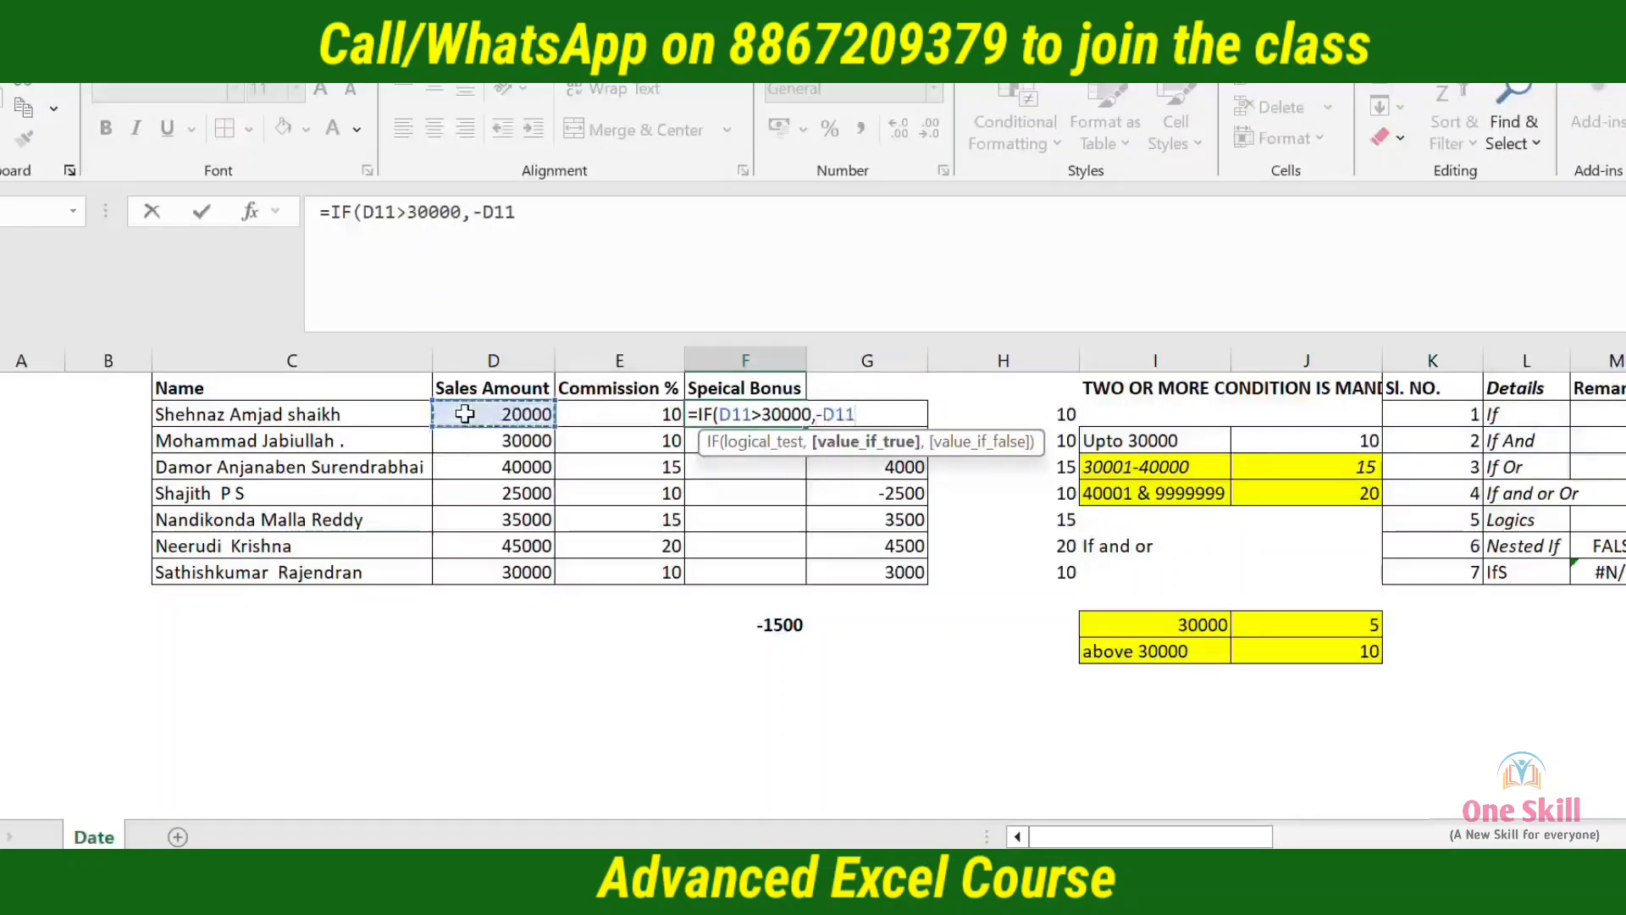
{"action": "type", "text": "*10%"}
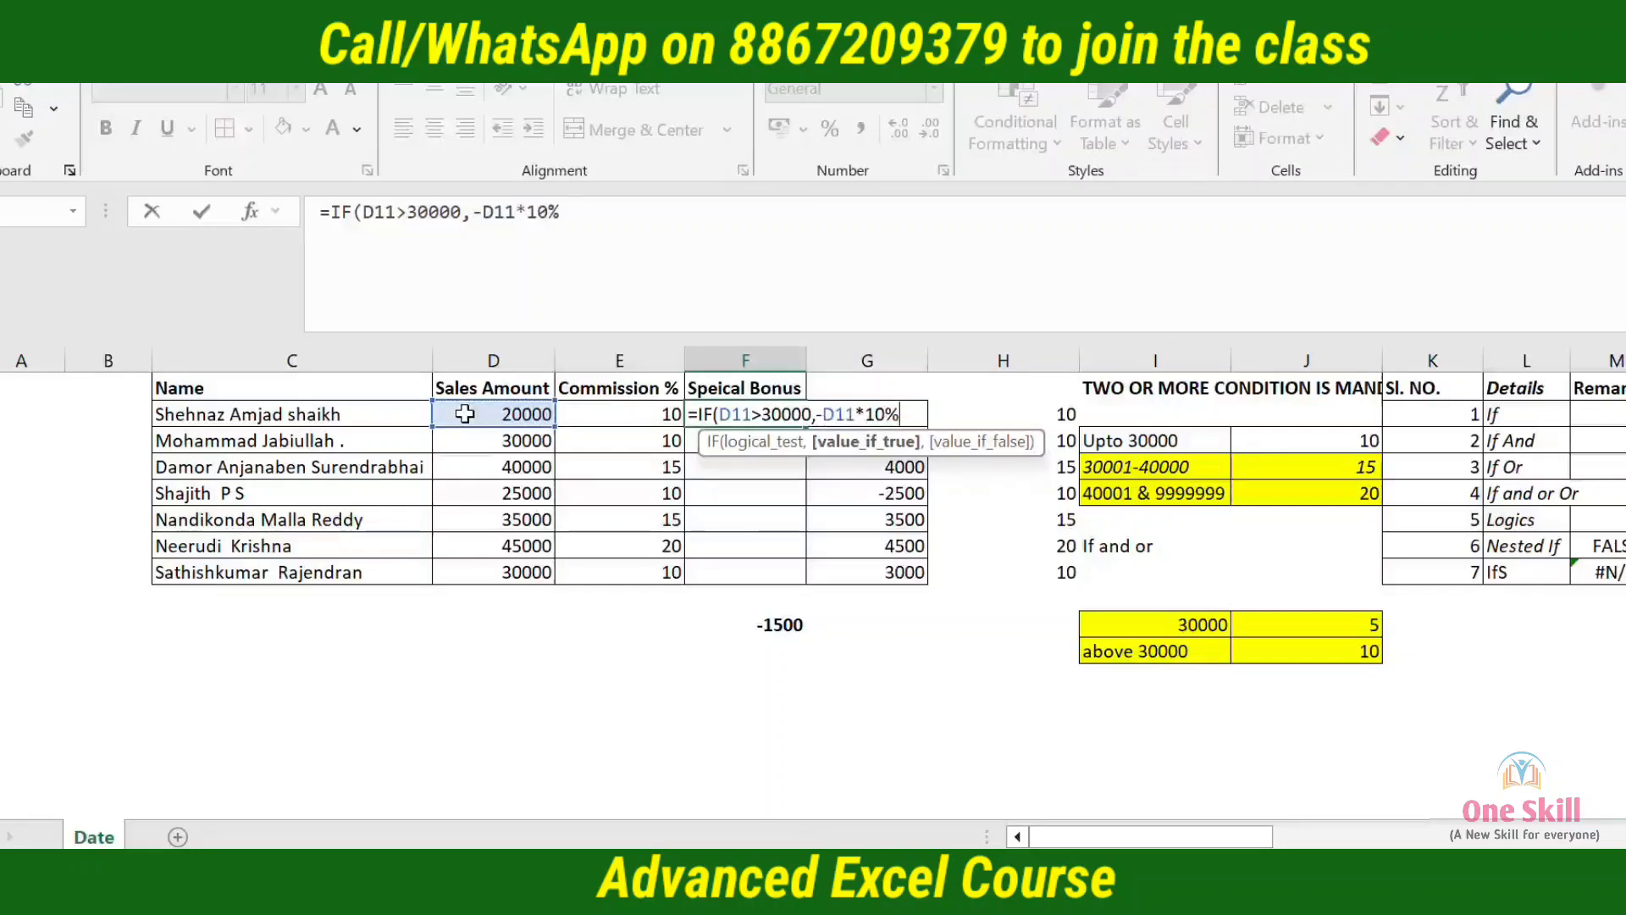
{"action": "type", "text": ","}
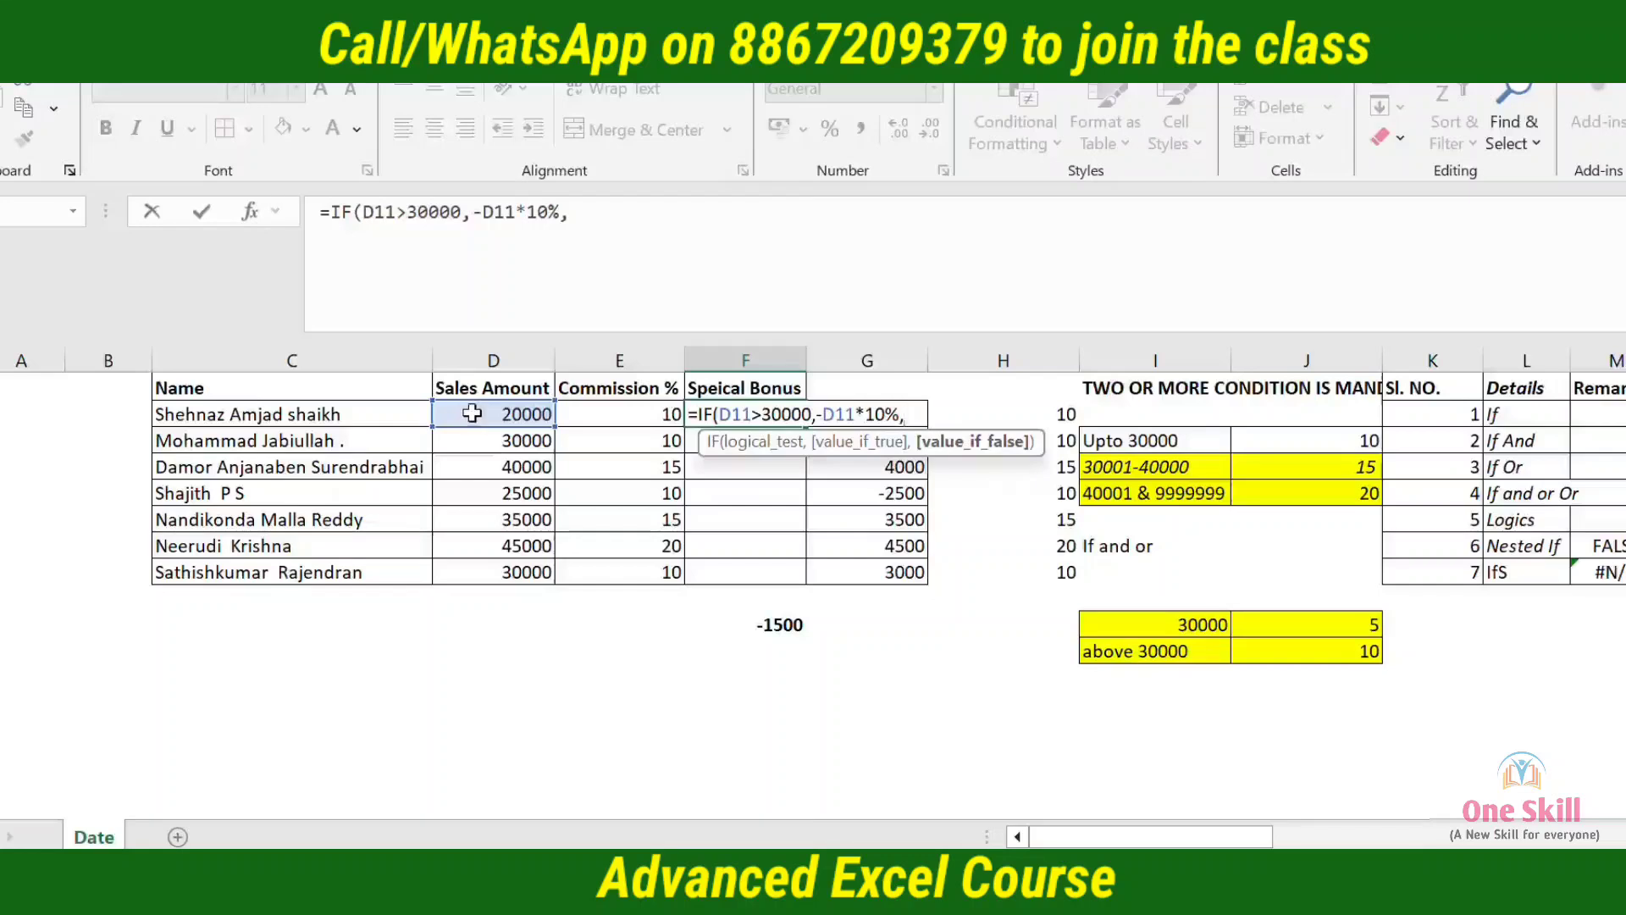
Complete the IF formula in F11 with -D11*5% as the value-if-false argument
{"action": "left_click", "coordinate": [465, 413]}
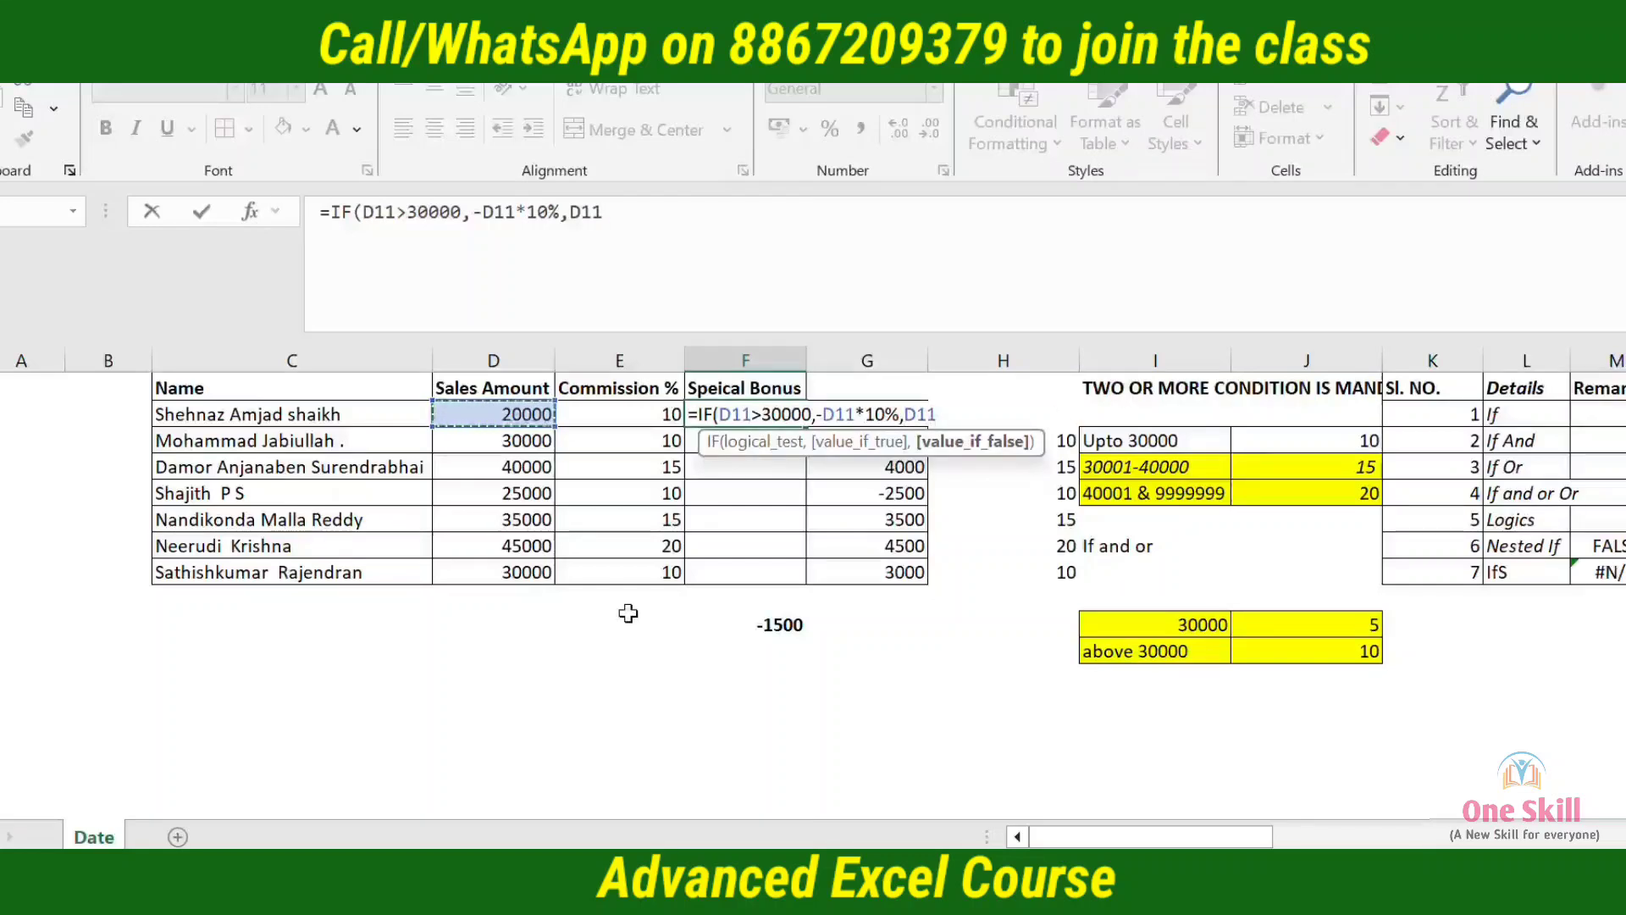
{"action": "key", "text": "BackSpace"}
{"action": "key", "text": "BackSpace"}
{"action": "key", "text": "BackSpace"}
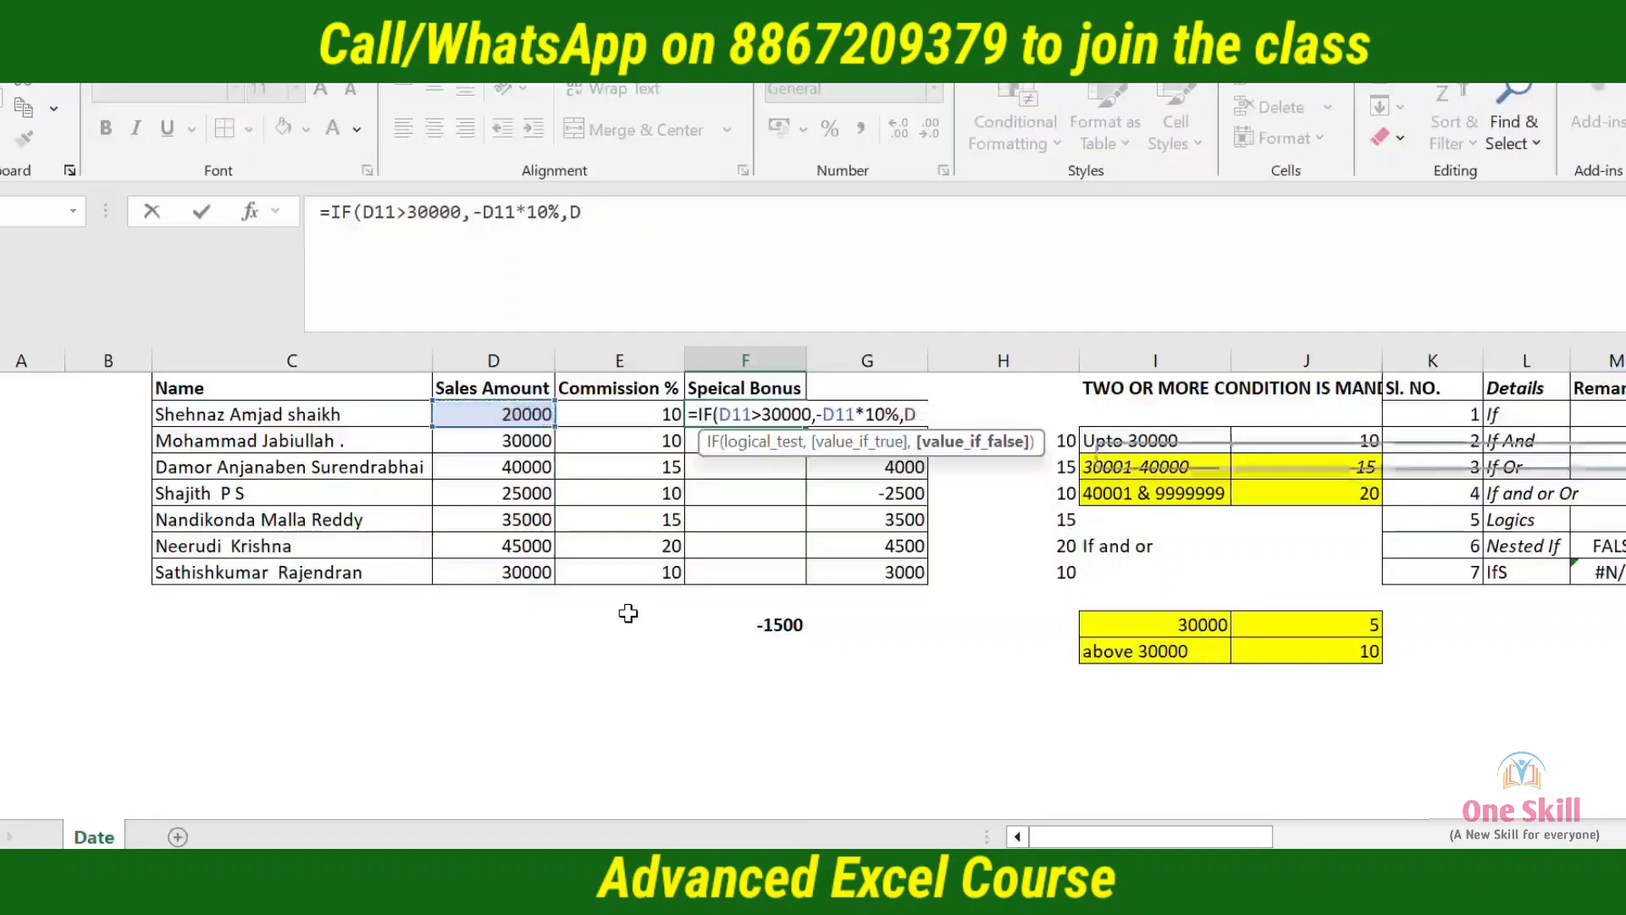
{"action": "type", "text": "-"}
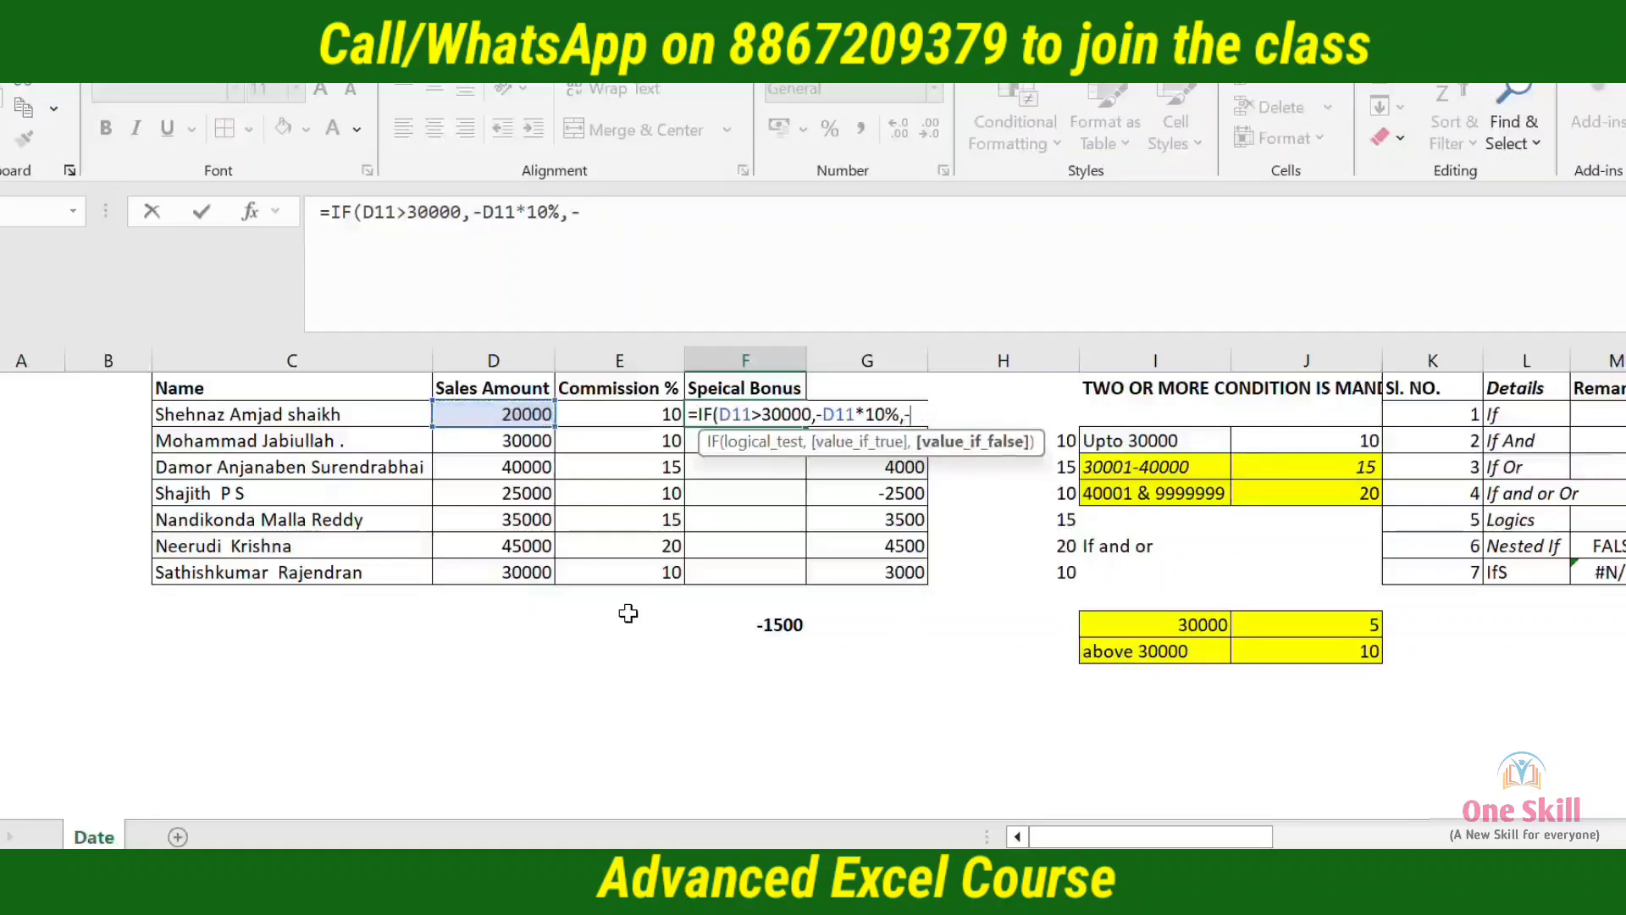
{"action": "left_click", "coordinate": [529, 413]}
{"action": "type", "text": "*5%"}
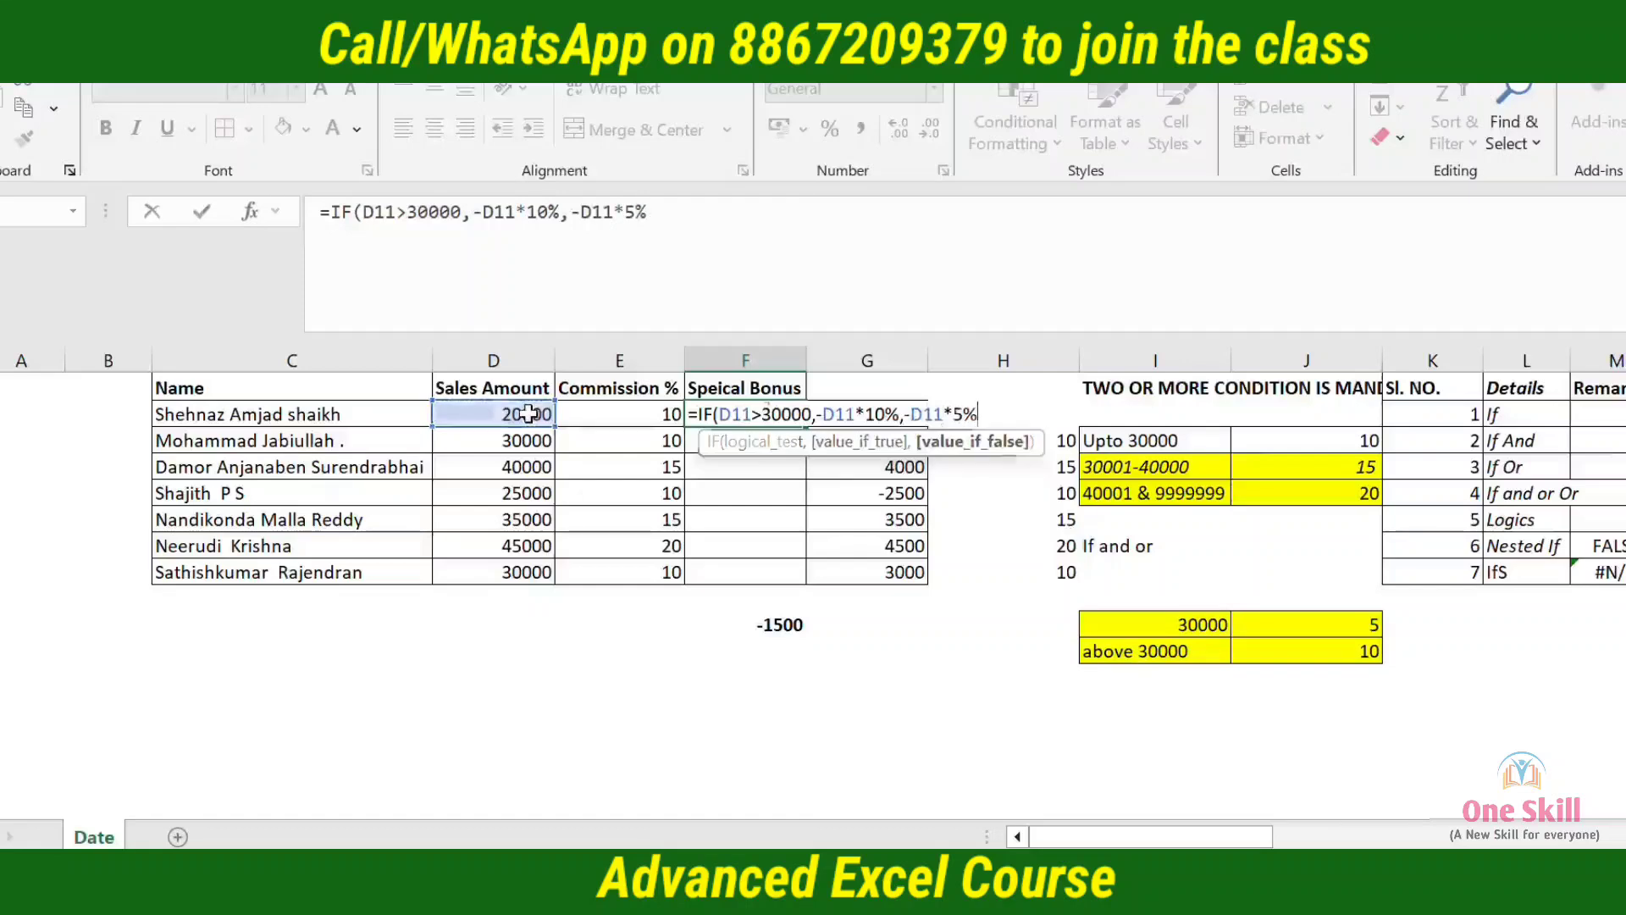
{"action": "key", "text": "Return"}
Copy the special bonus formula from F11 down through F17
{"action": "key", "text": "Up"}
{"action": "key", "text": "ctrl+c"}
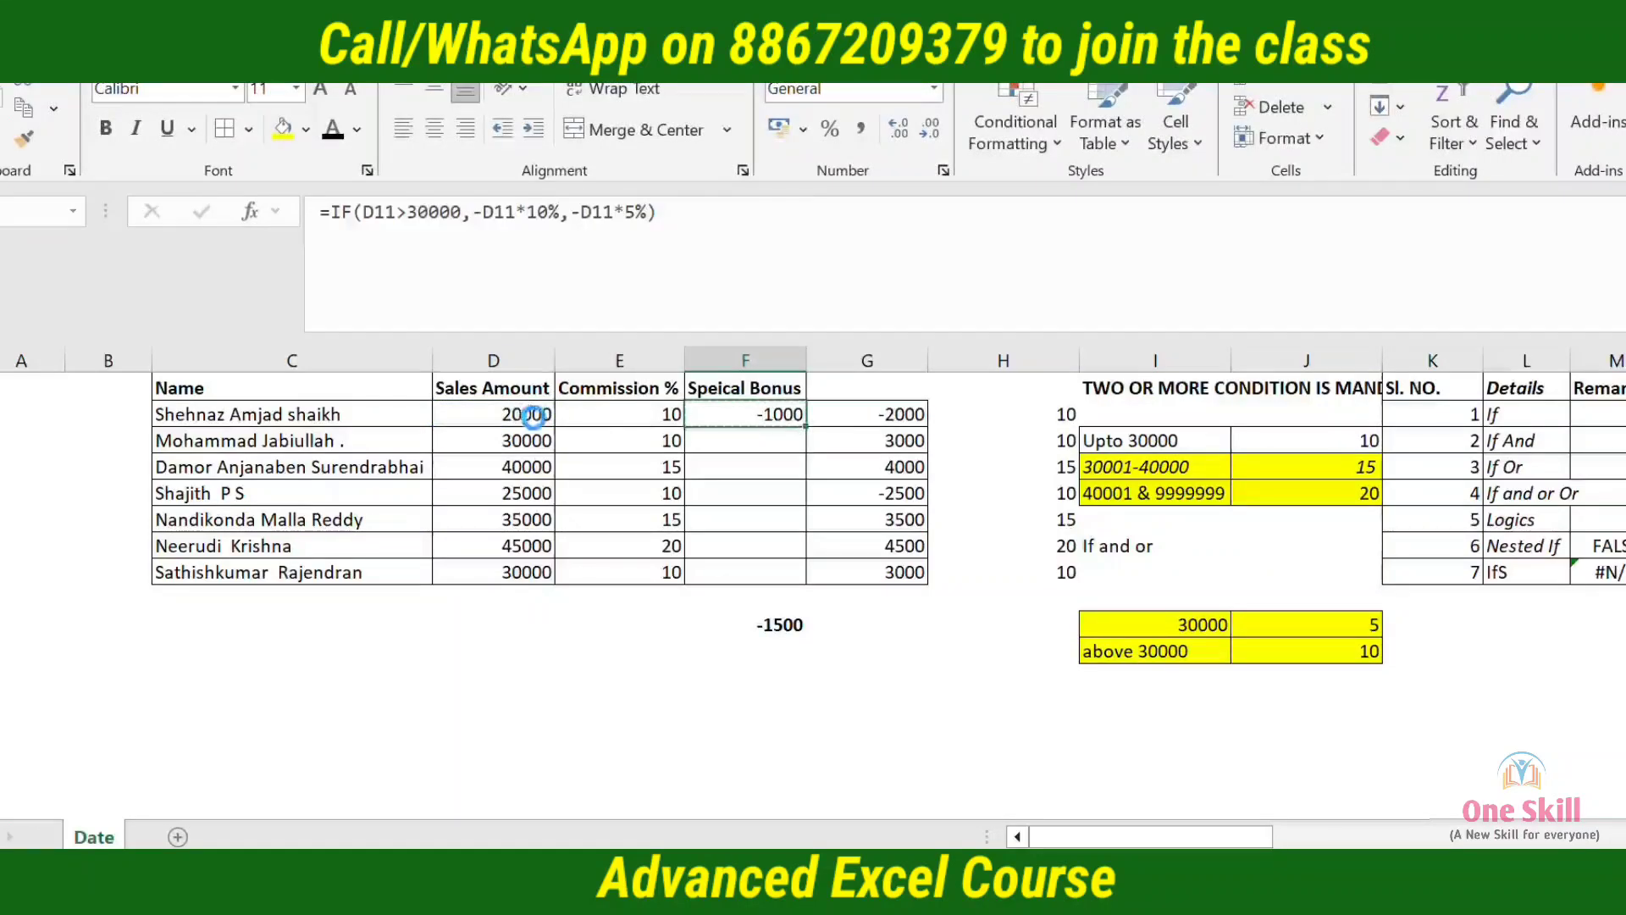
{"action": "key", "text": "Left"}
{"action": "key", "text": "ctrl+Down"}
{"action": "key", "text": "Right"}
{"action": "key", "text": "ctrl+shift+Up"}
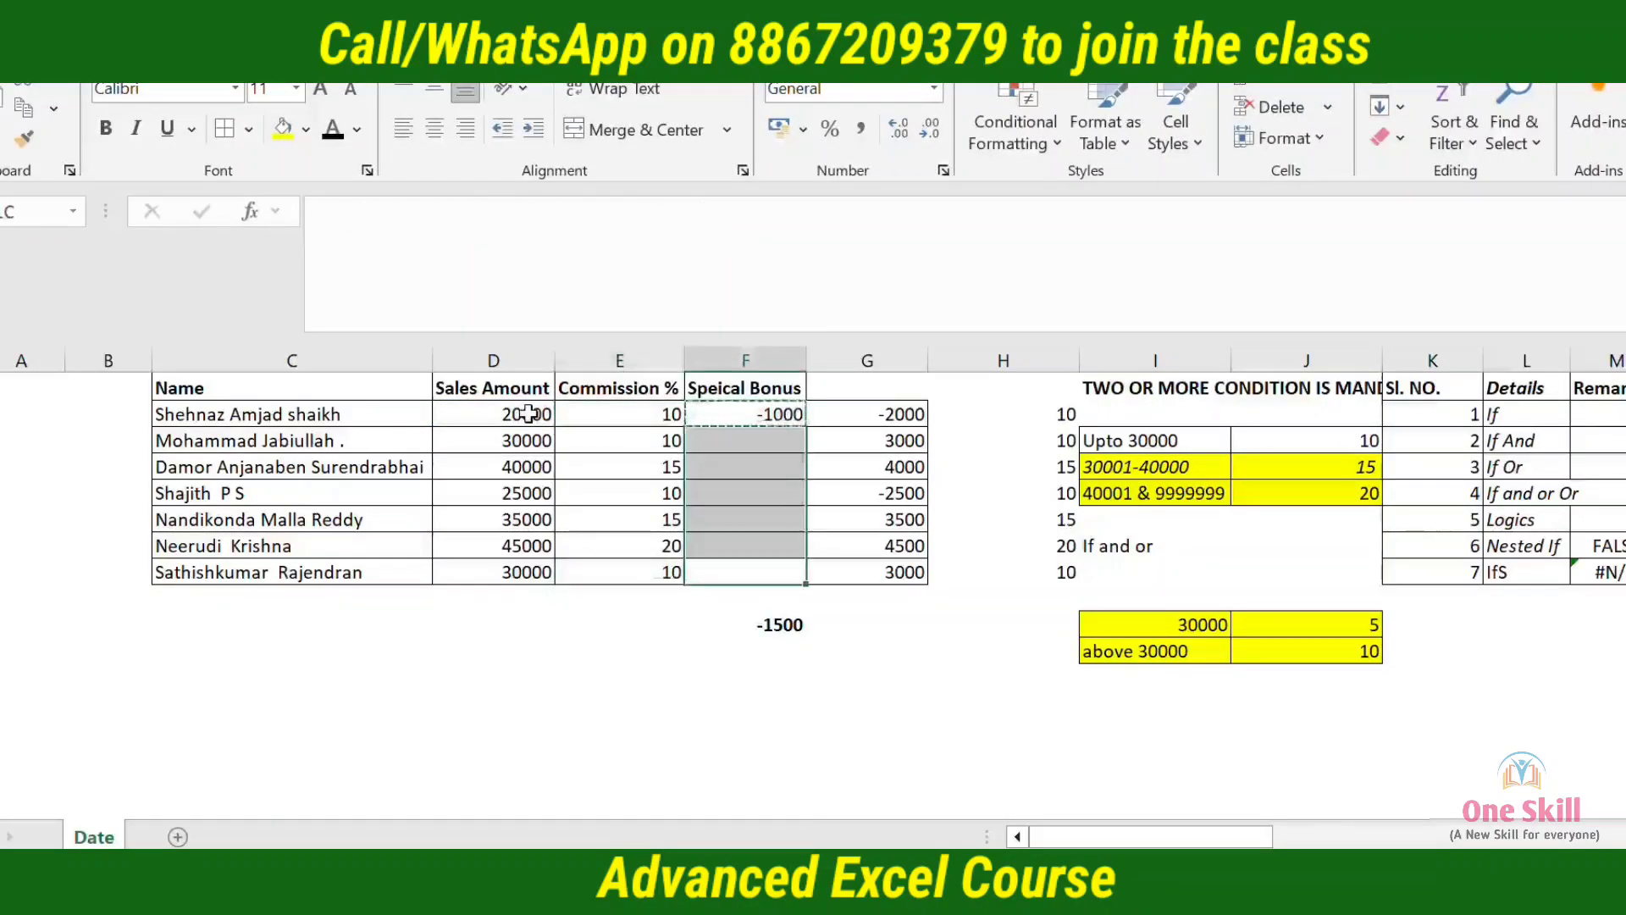
{"action": "key", "text": "ctrl+v"}
Examine the special bonus formulas in F11 and F13 against the other values in their rows
{"action": "left_click", "coordinate": [728, 665]}
{"action": "key", "text": "Up"}
{"action": "key", "text": "Up"}
{"action": "key", "text": "Up"}
{"action": "key", "text": "Up"}
{"action": "key", "text": "Up"}
{"action": "key", "text": "Up"}
{"action": "key", "text": "Up"}
{"action": "key", "text": "Up"}
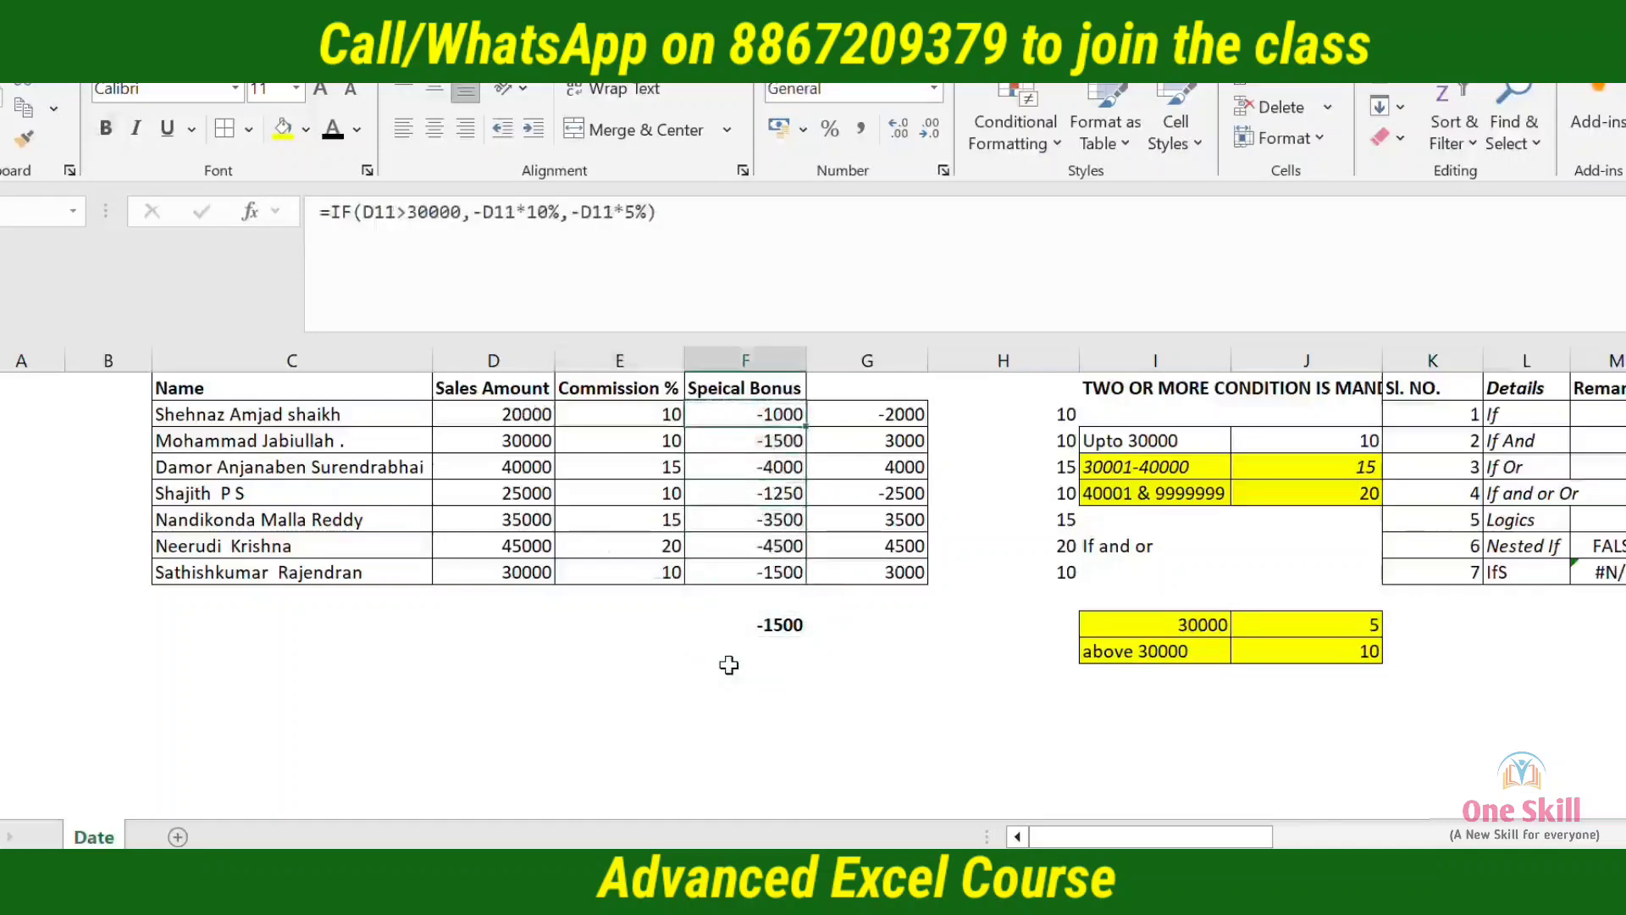
{"action": "key", "text": "shift+space"}
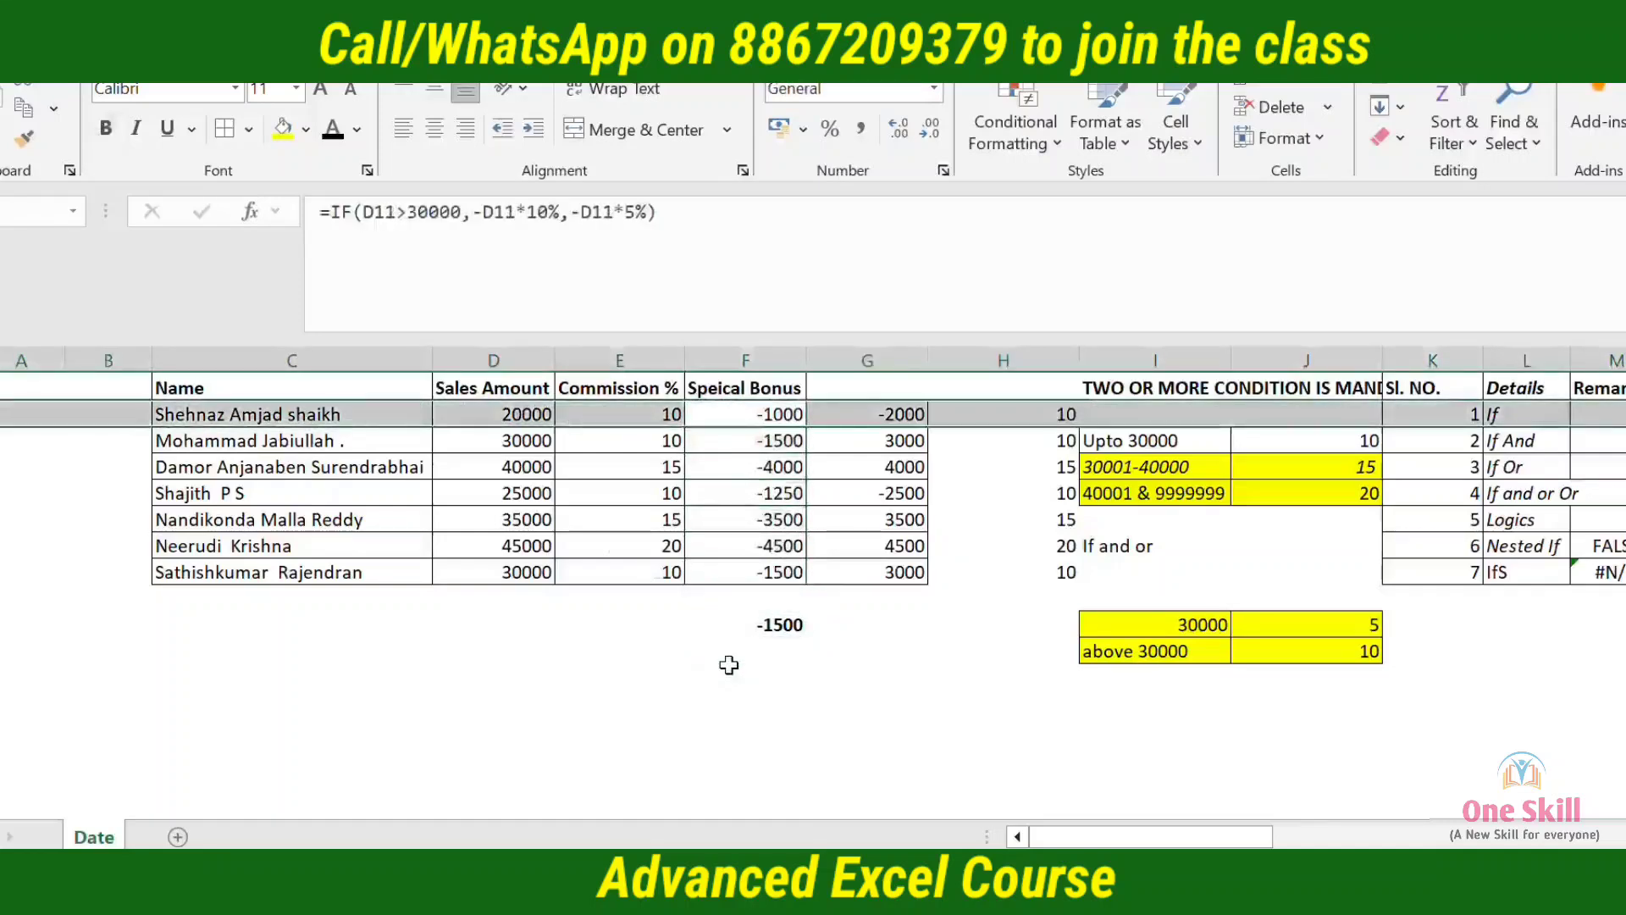
{"action": "key", "text": "Left"}
{"action": "key", "text": "Right"}
{"action": "key", "text": "Down"}
{"action": "key", "text": "Down"}
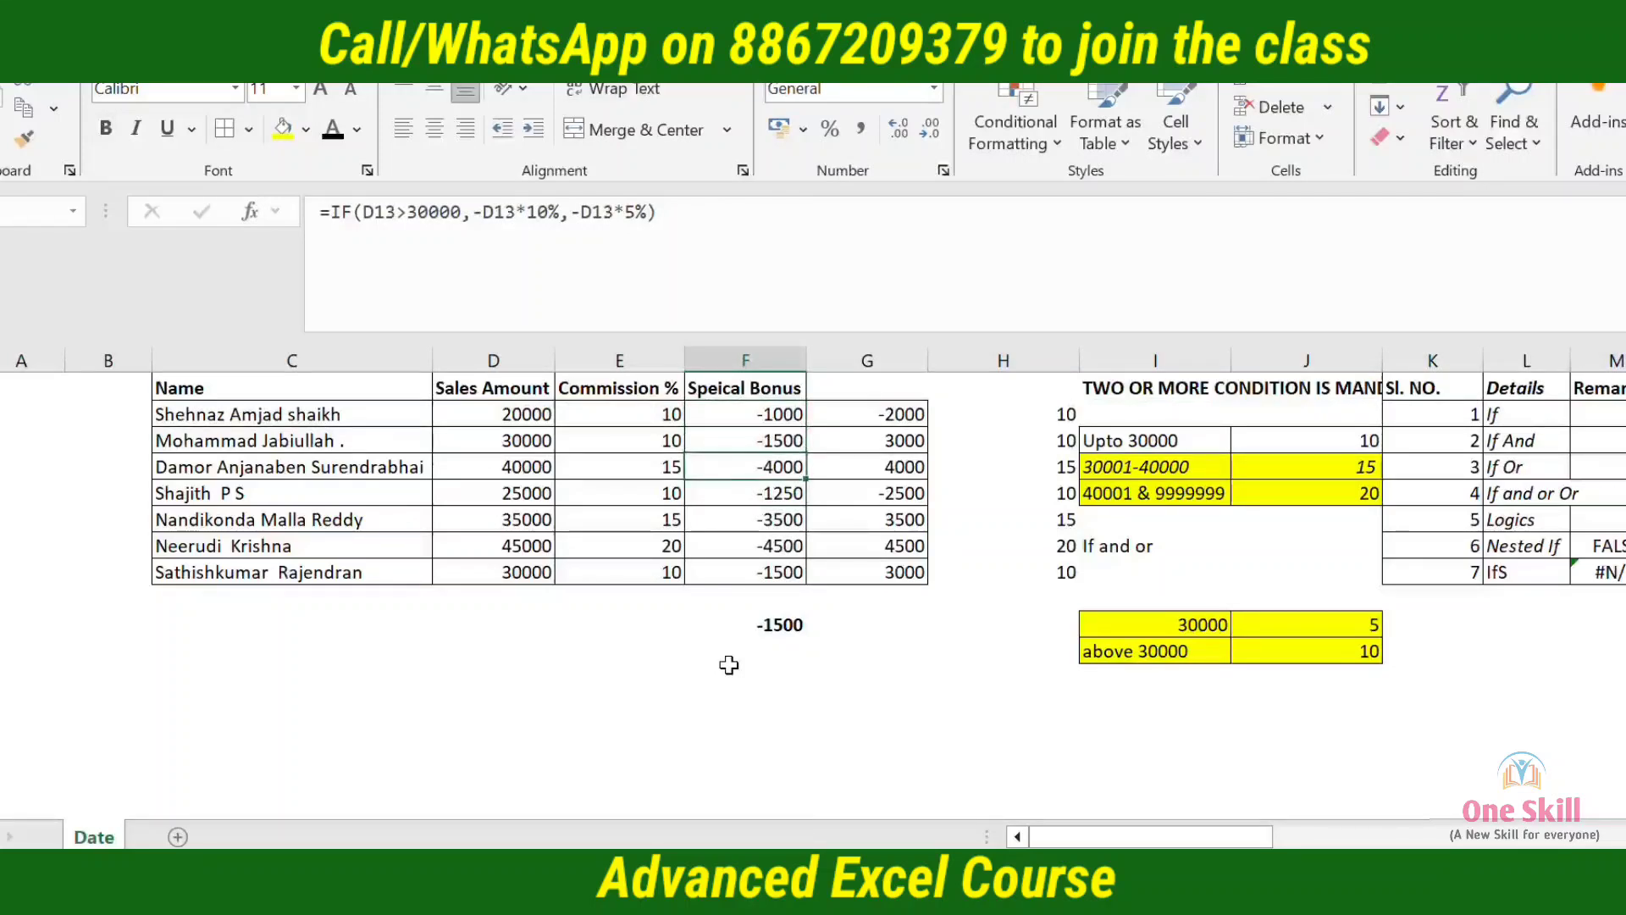
{"action": "key", "text": "shift+space"}
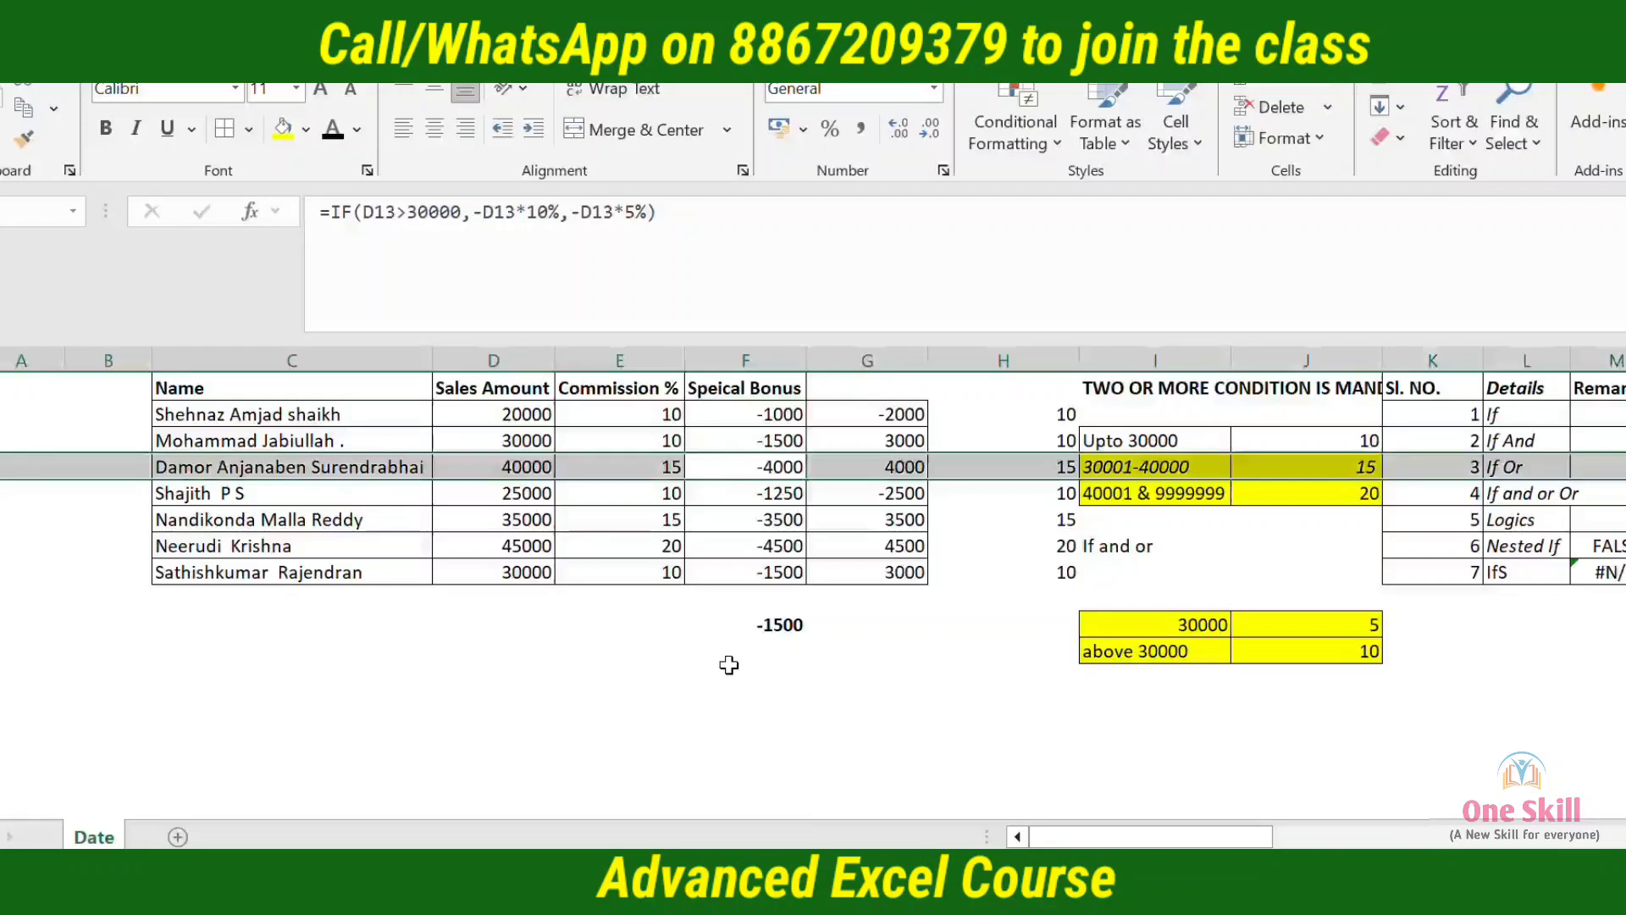
Make the sales amount, commission and special bonus in D13:F13 bold
{"action": "key", "text": "Left"}
{"action": "key", "text": "Left"}
{"action": "key", "text": "shift+Right"}
{"action": "key", "text": "shift+Right"}
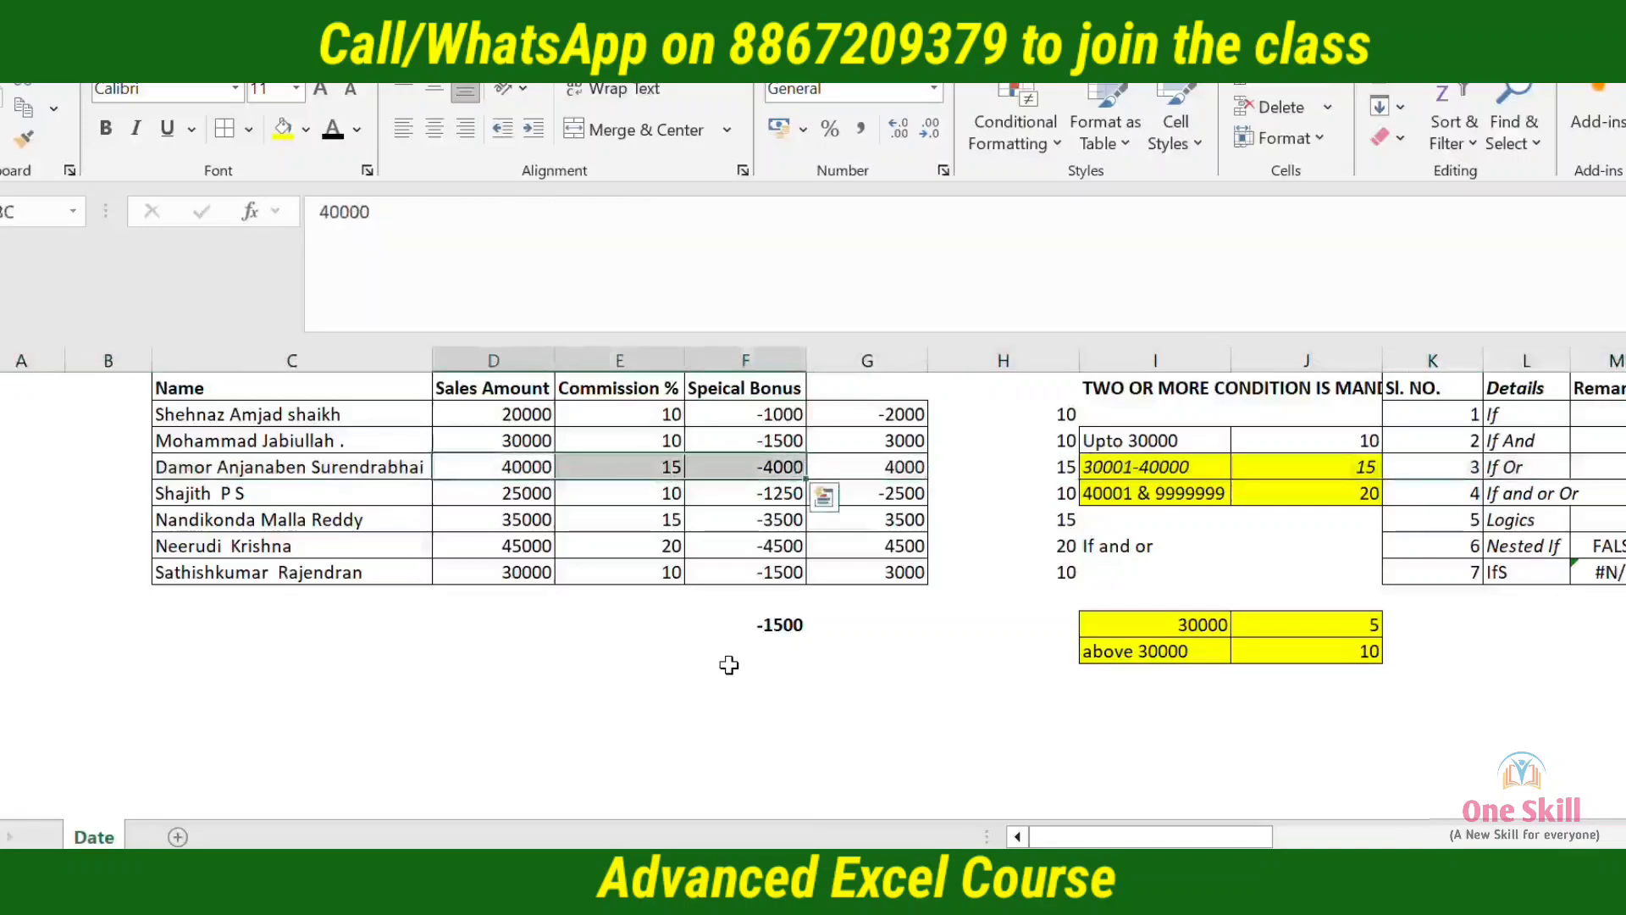
Make the sales amount, commission and special bonus in D11:F11 bold
{"action": "key", "text": "Up"}
{"action": "key", "text": "Up"}
{"action": "key", "text": "shift+Right"}
{"action": "key", "text": "shift+Right"}
{"action": "key", "text": "shift+Right"}
{"action": "key", "text": "shift+Right"}
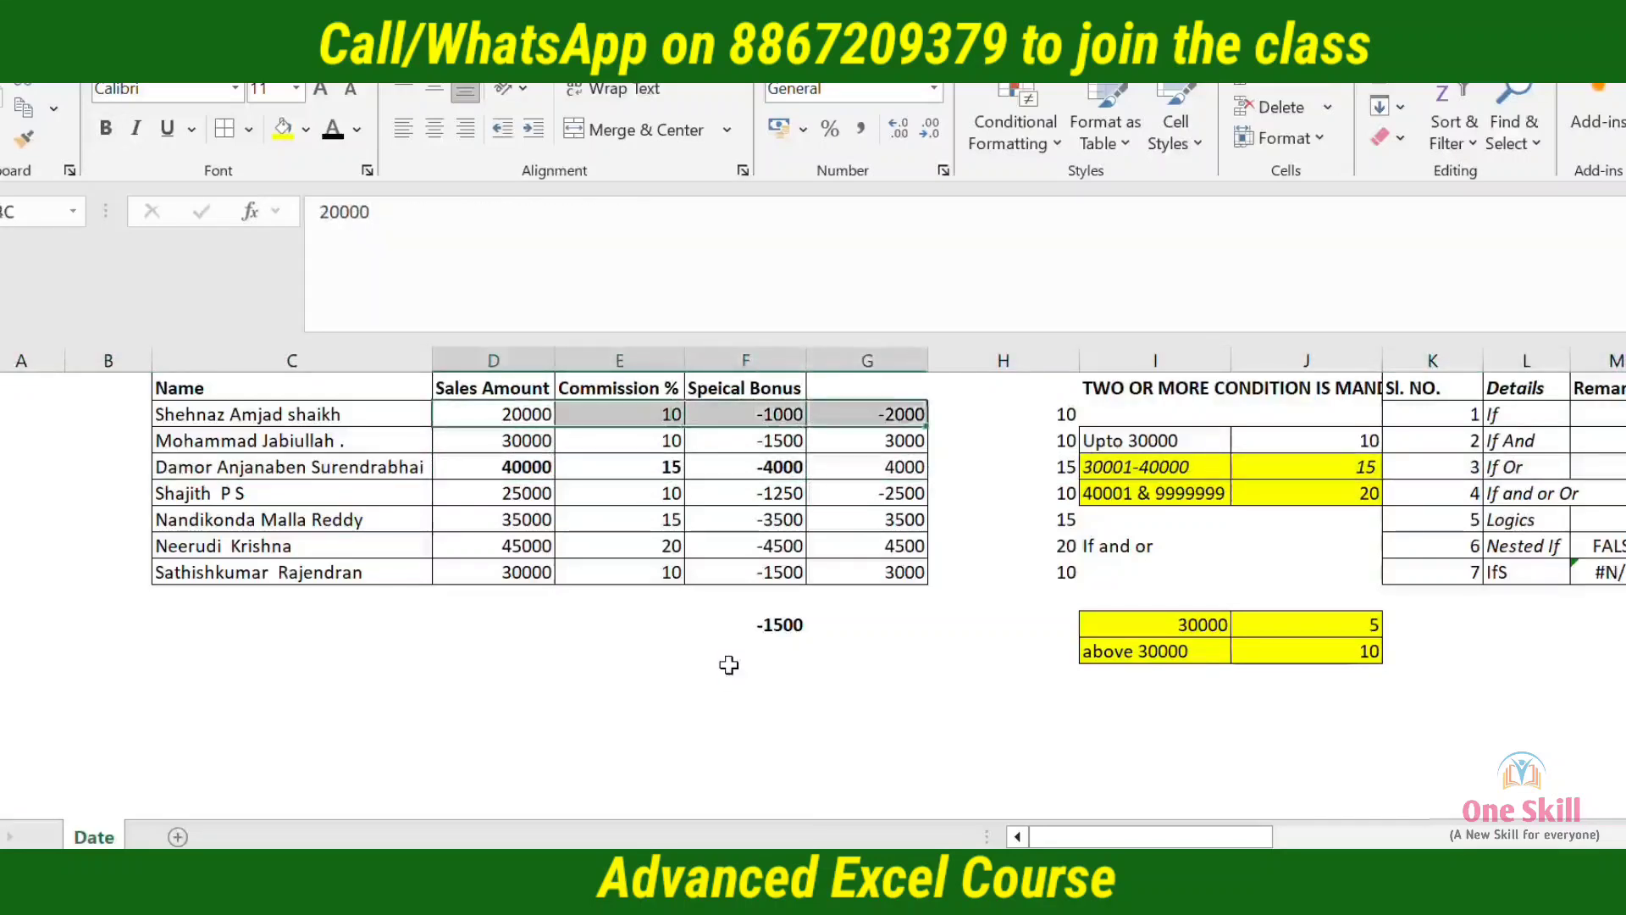
{"action": "key", "text": "shift+Left"}
{"action": "key", "text": "shift+Left"}
{"action": "key", "text": "ctrl+b"}
Clear the rate table in I19:J20, including its yellow fill and borders
{"action": "key", "text": "Down"}
{"action": "key", "text": "Down"}
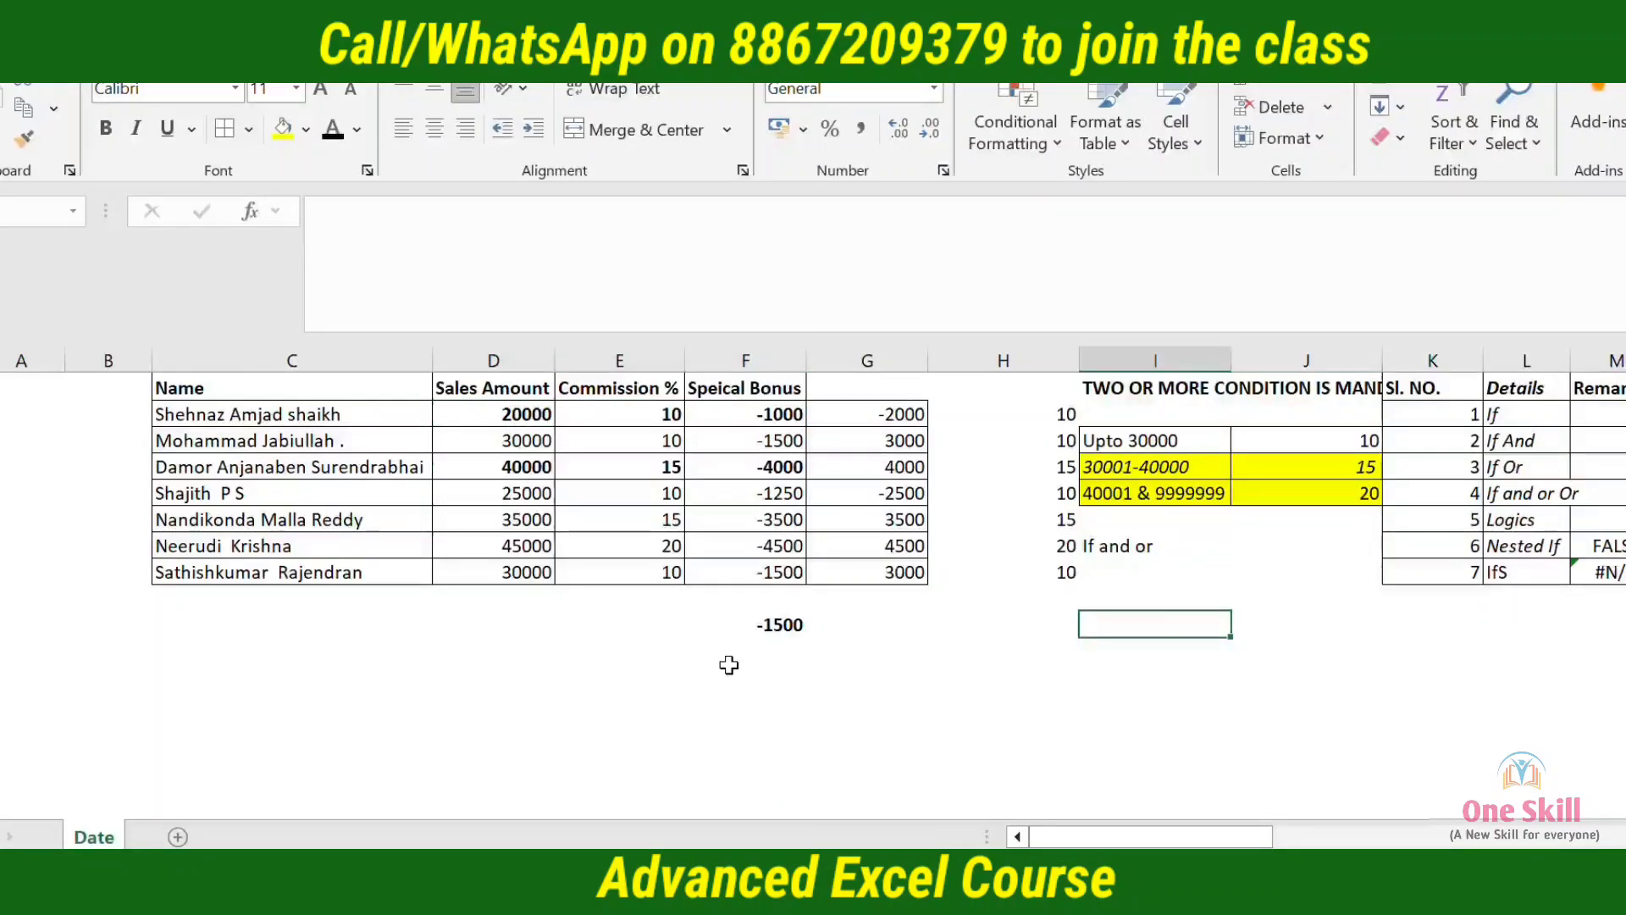
{"action": "key", "text": "Left"}
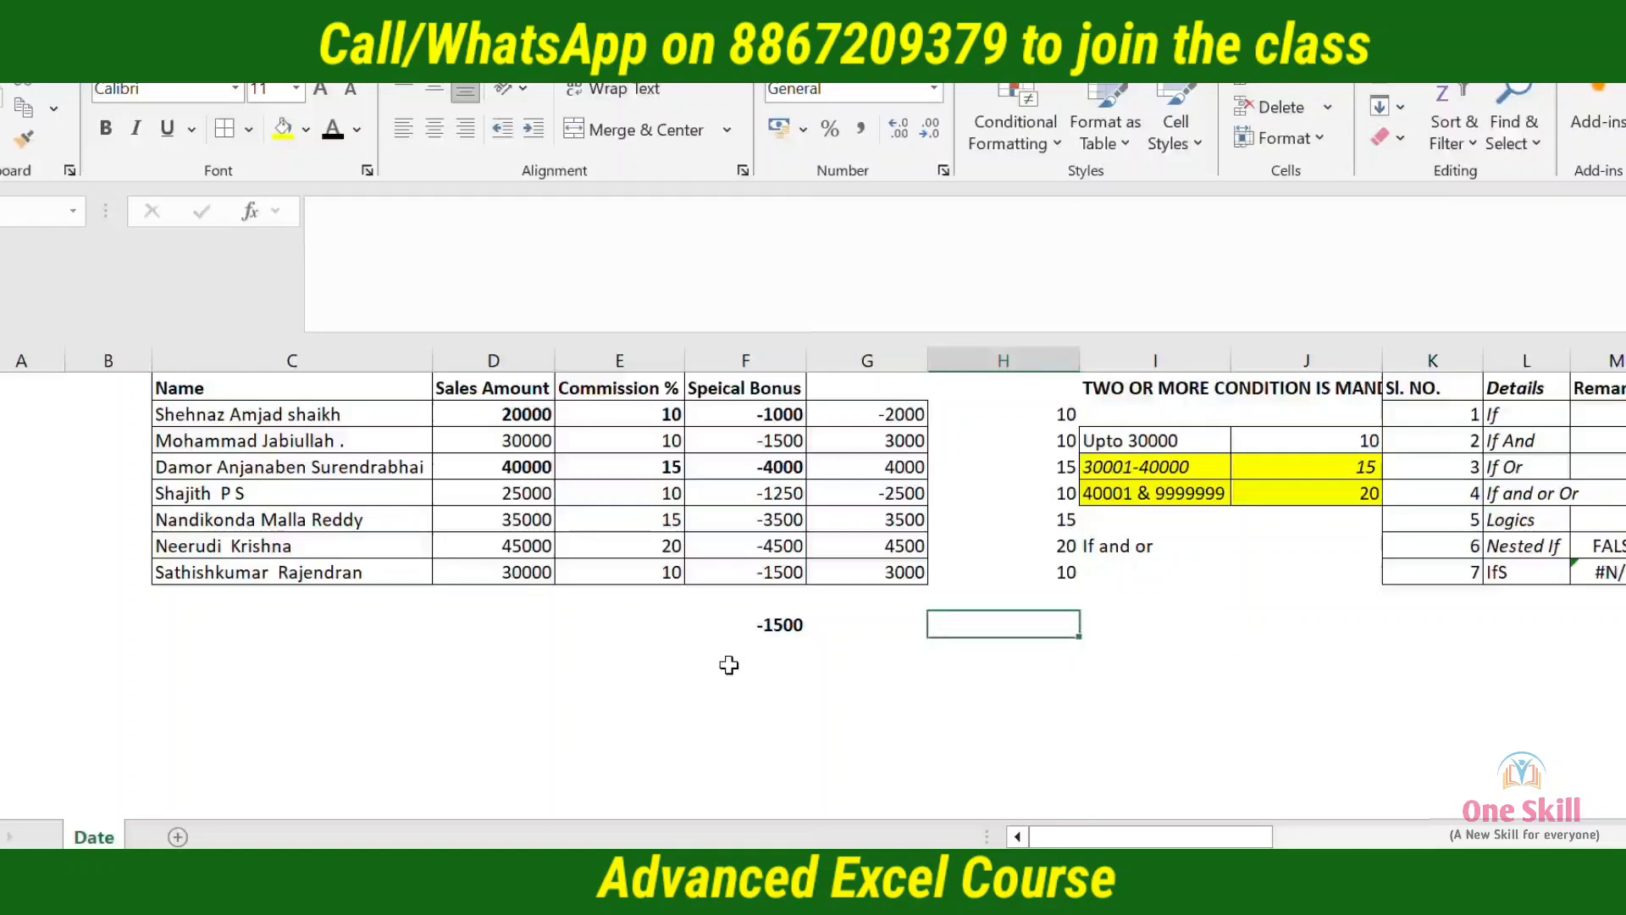
{"action": "key", "text": "Down"}
{"action": "key", "text": "Right"}
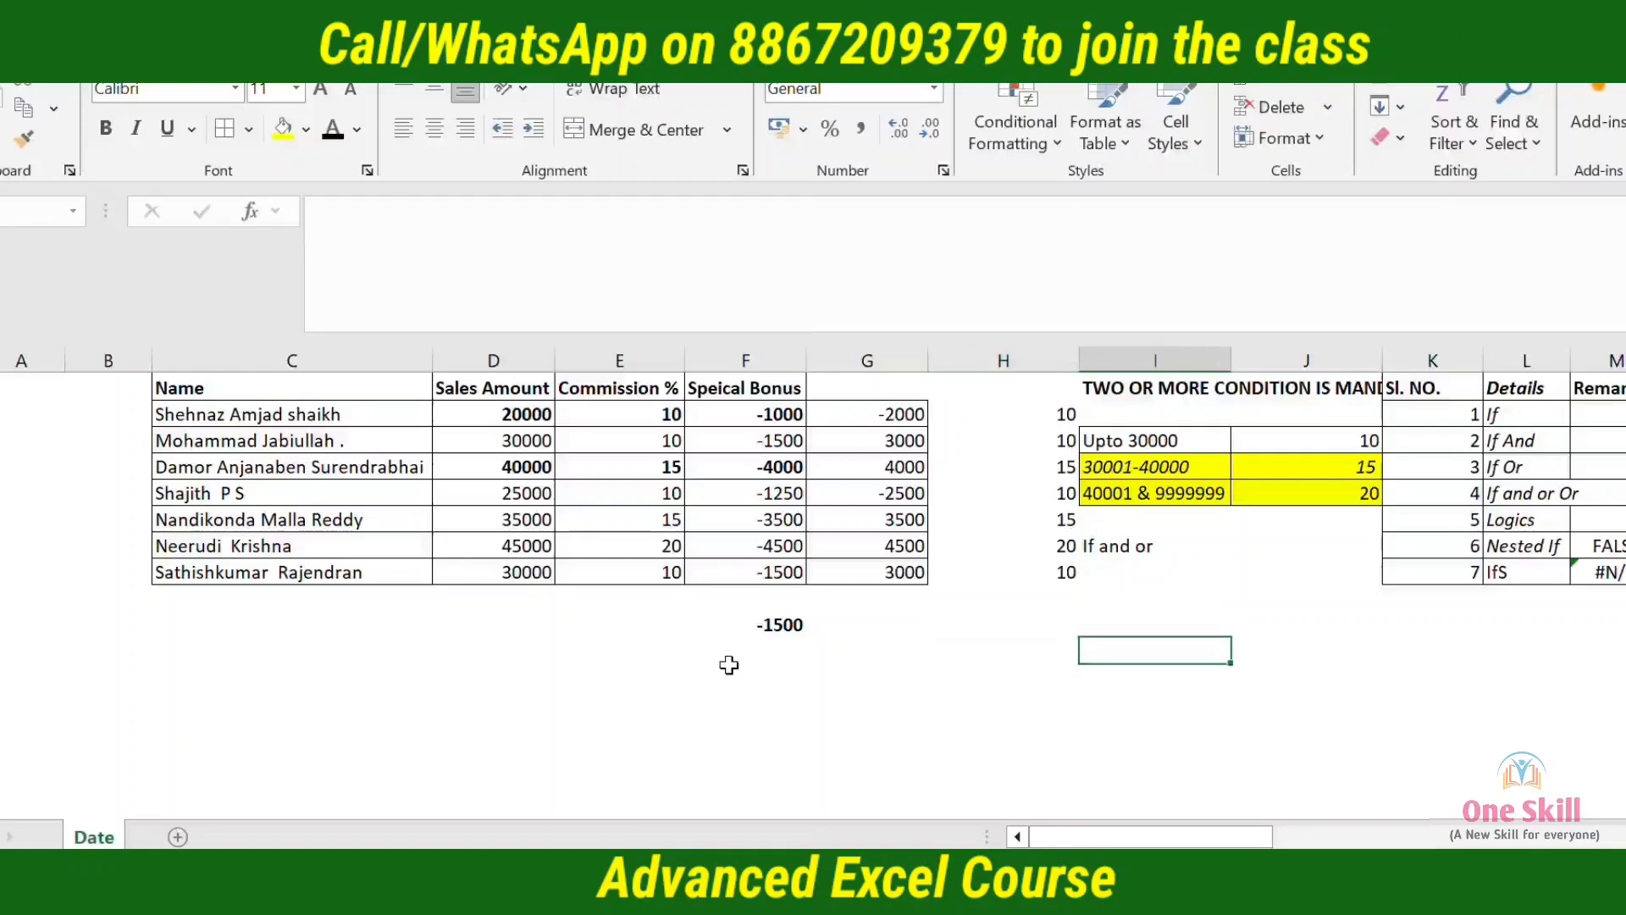
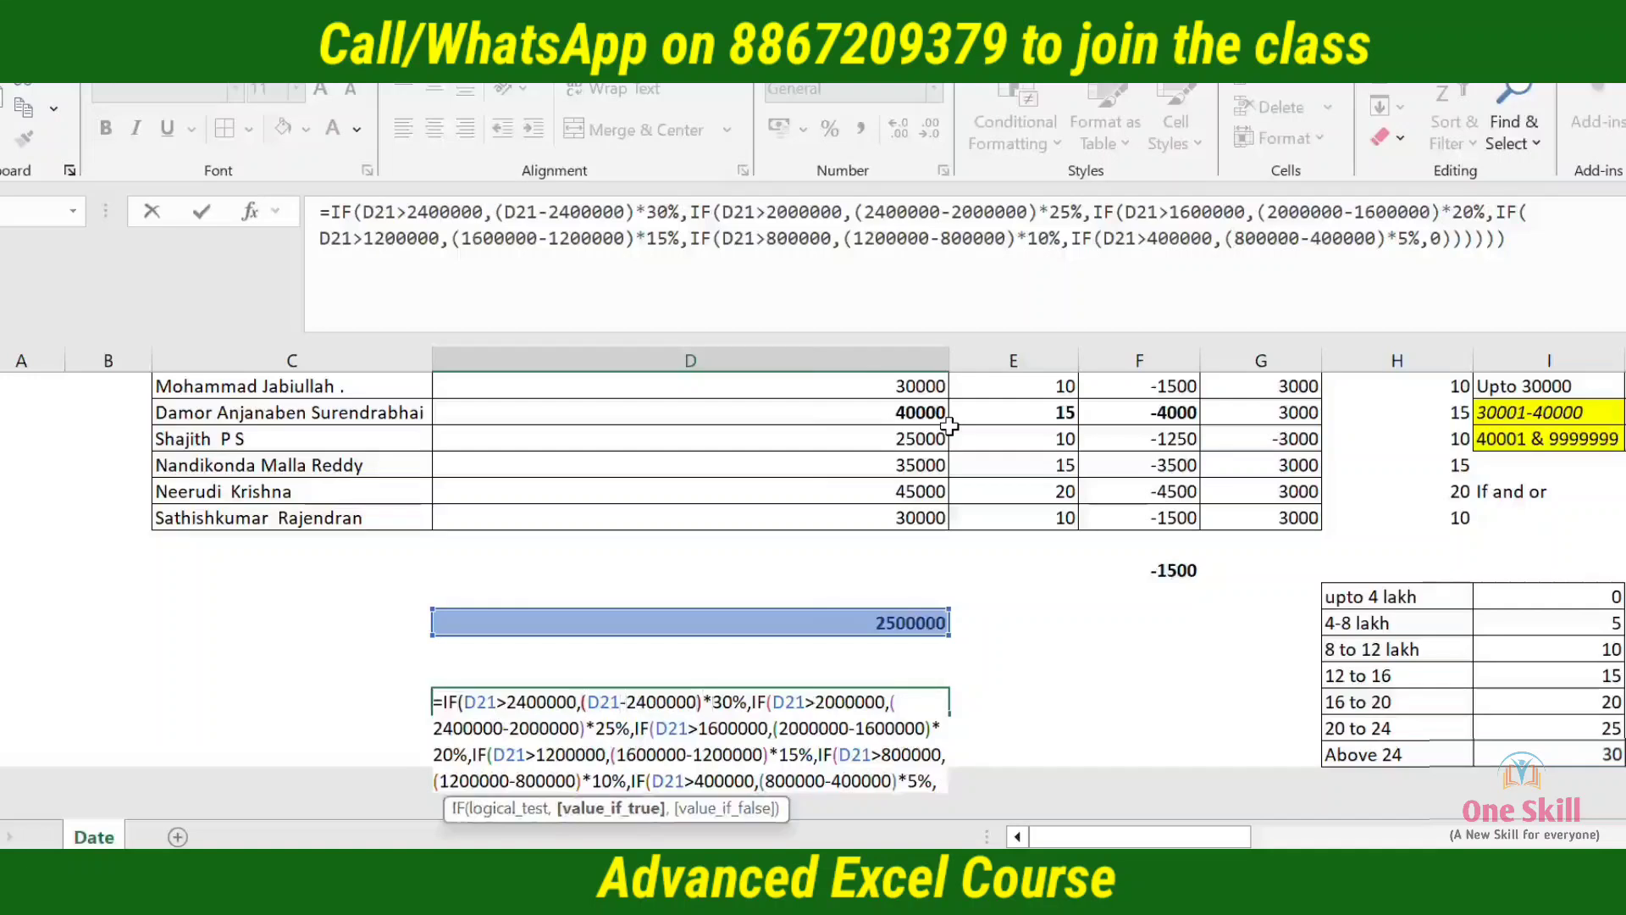
Change the above-2400000 result in D24's nested IF formula to ((D21-2400000)*30%+300000)
{"action": "type", "text": "("}
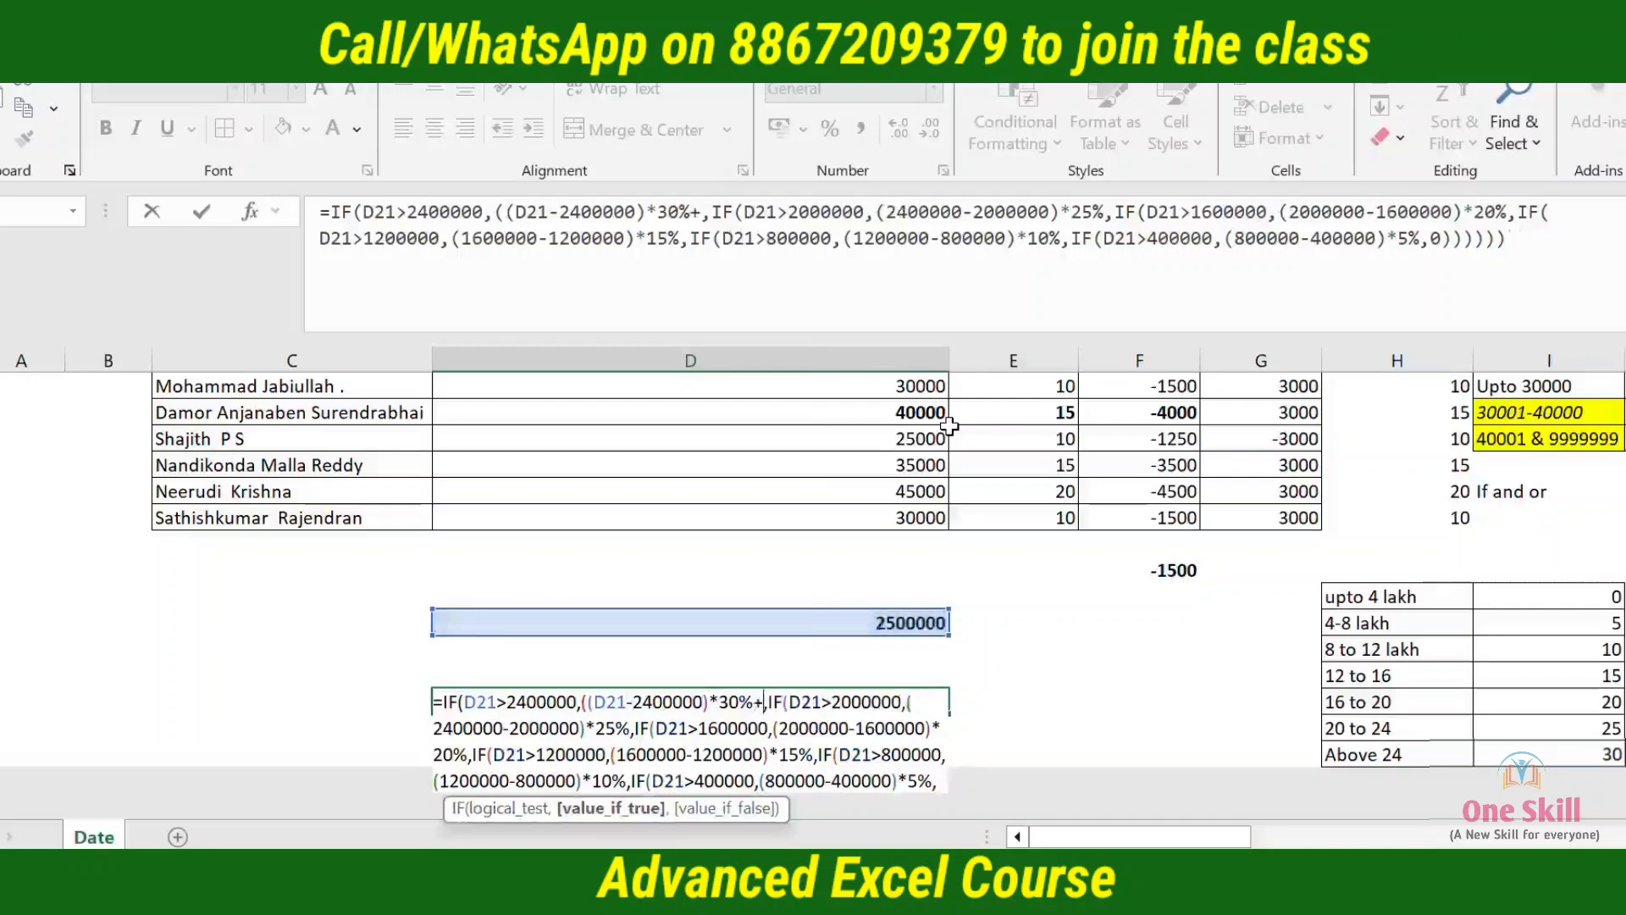
{"action": "type", "text": "+300000"}
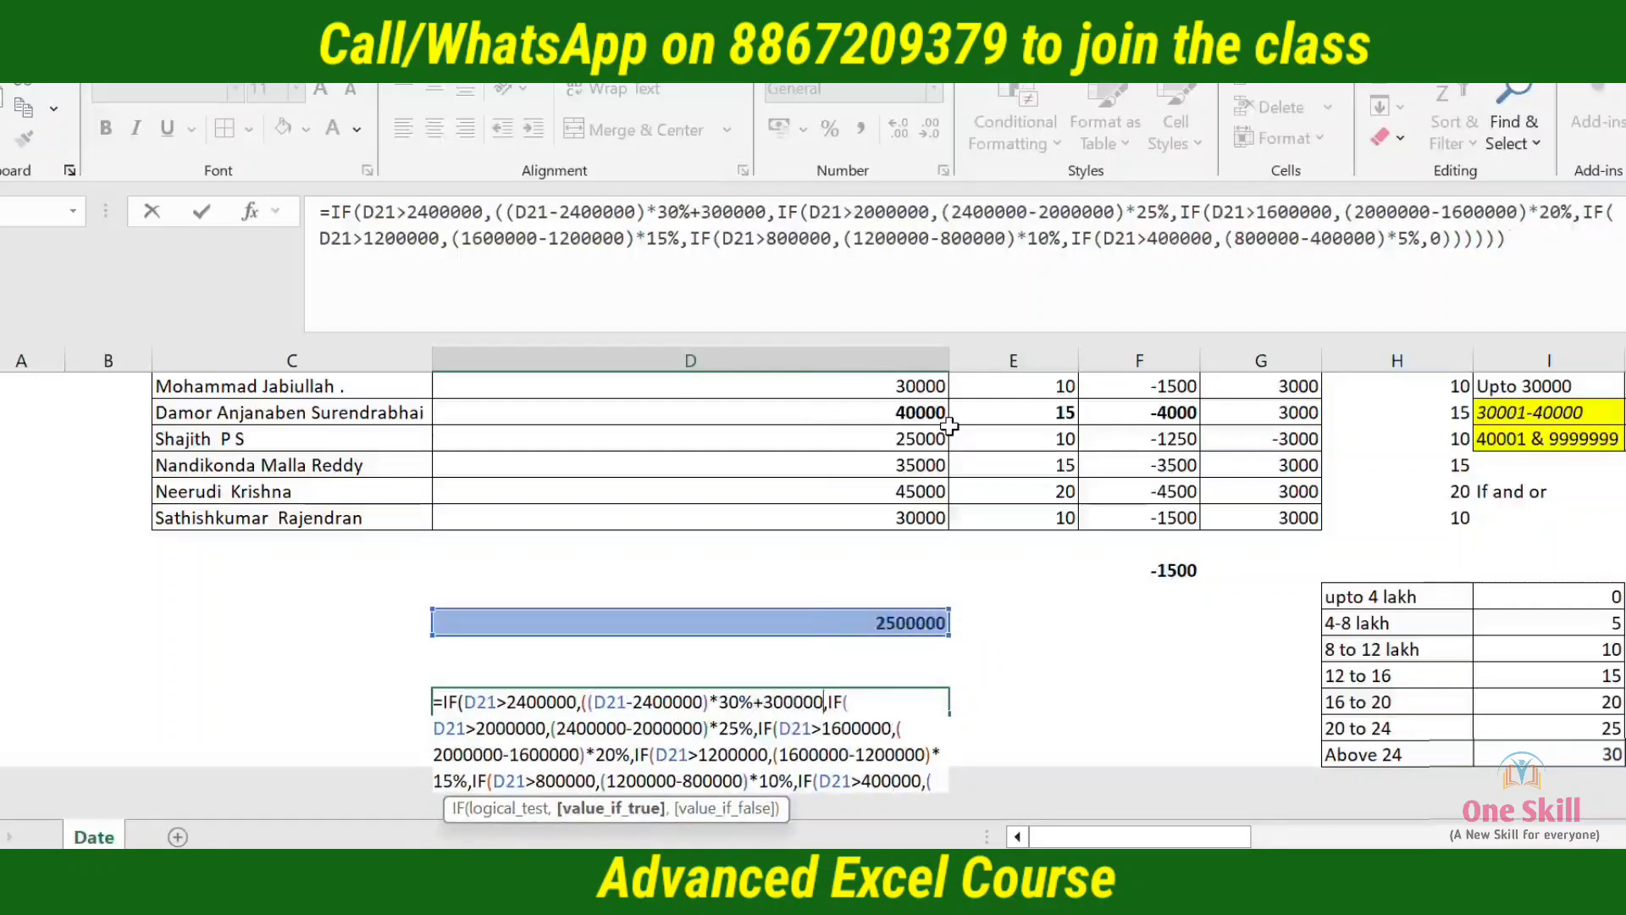
{"action": "type", "text": ")"}
{"action": "key", "text": "Return"}
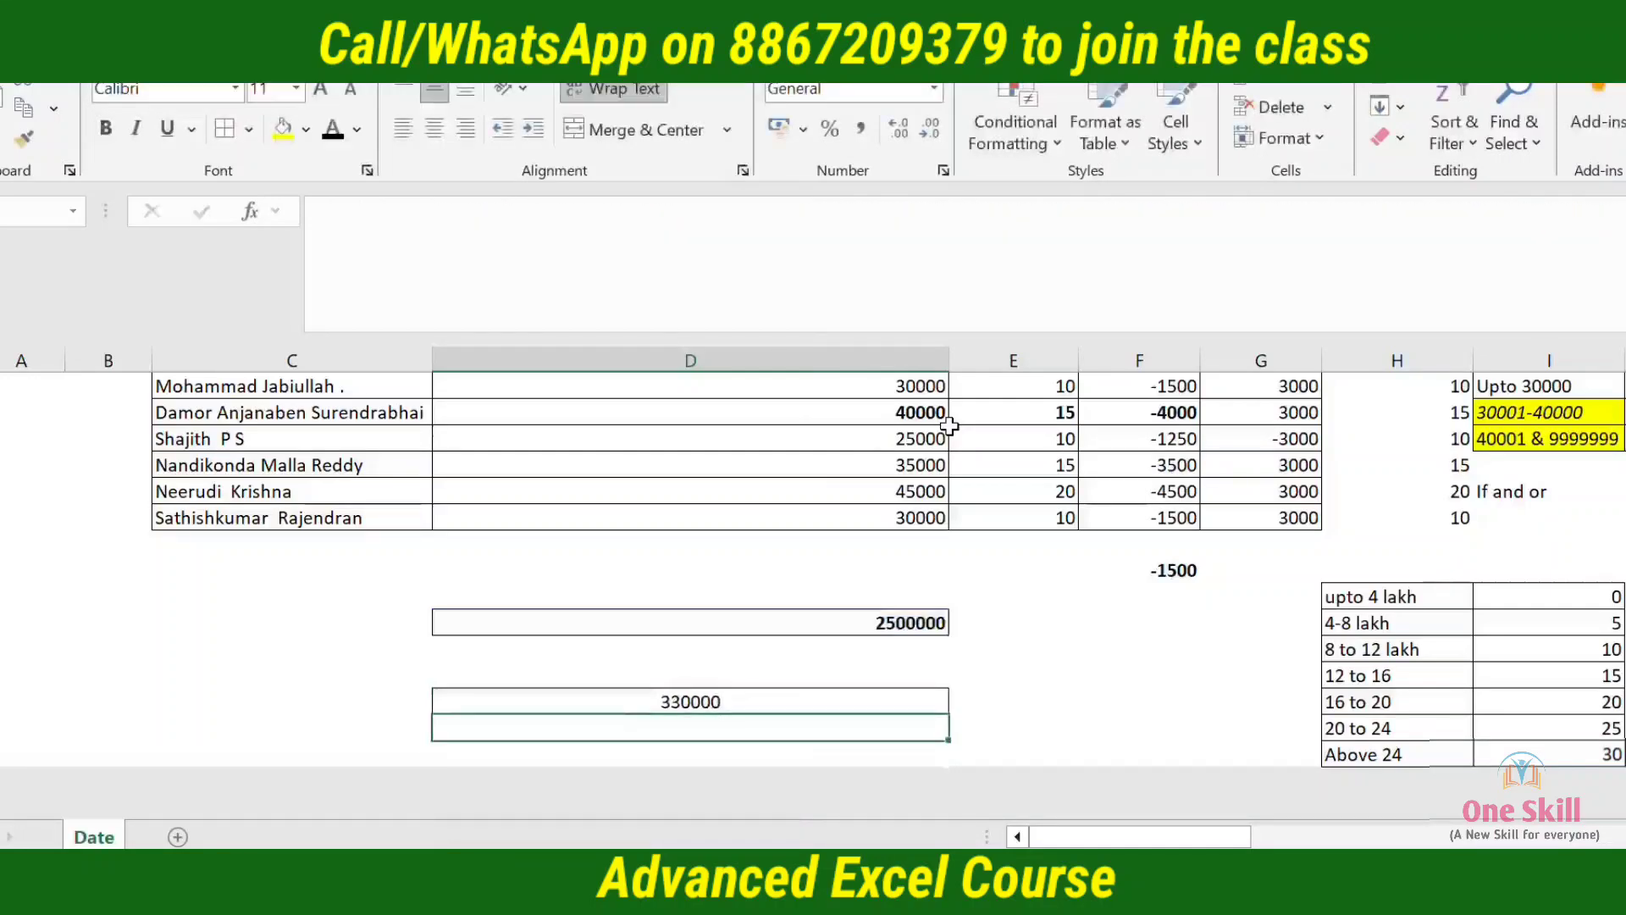
Fill the tax result in D24 and the income in D21 with yellow
{"action": "key", "text": "Up"}
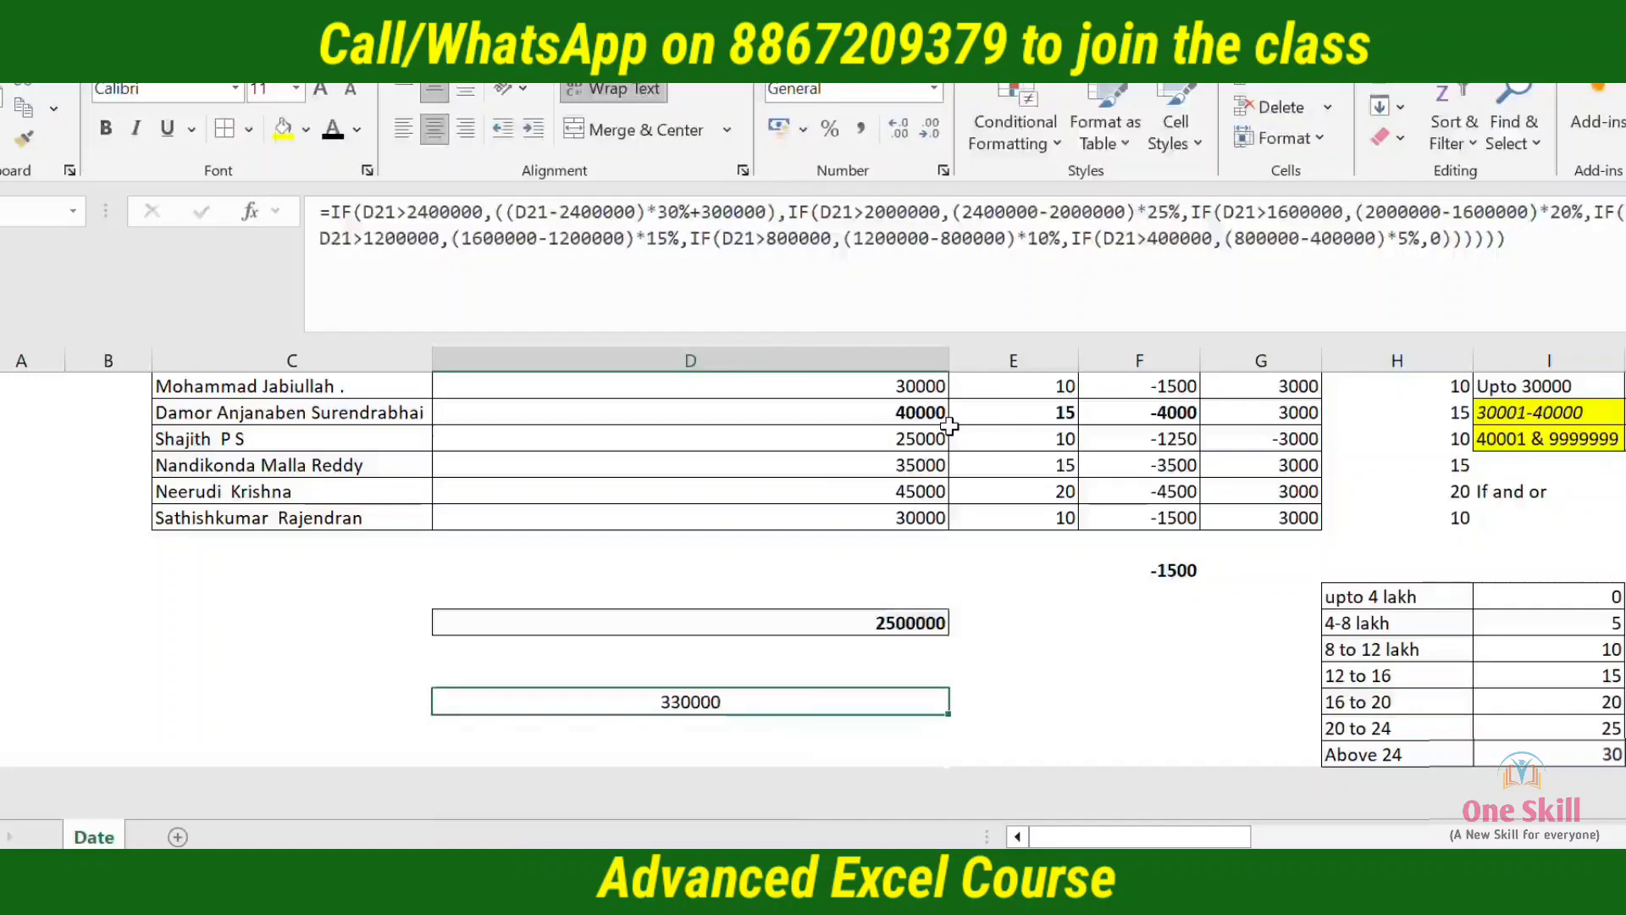
{"action": "key", "text": "alt+h"}
{"action": "key", "text": "h"}
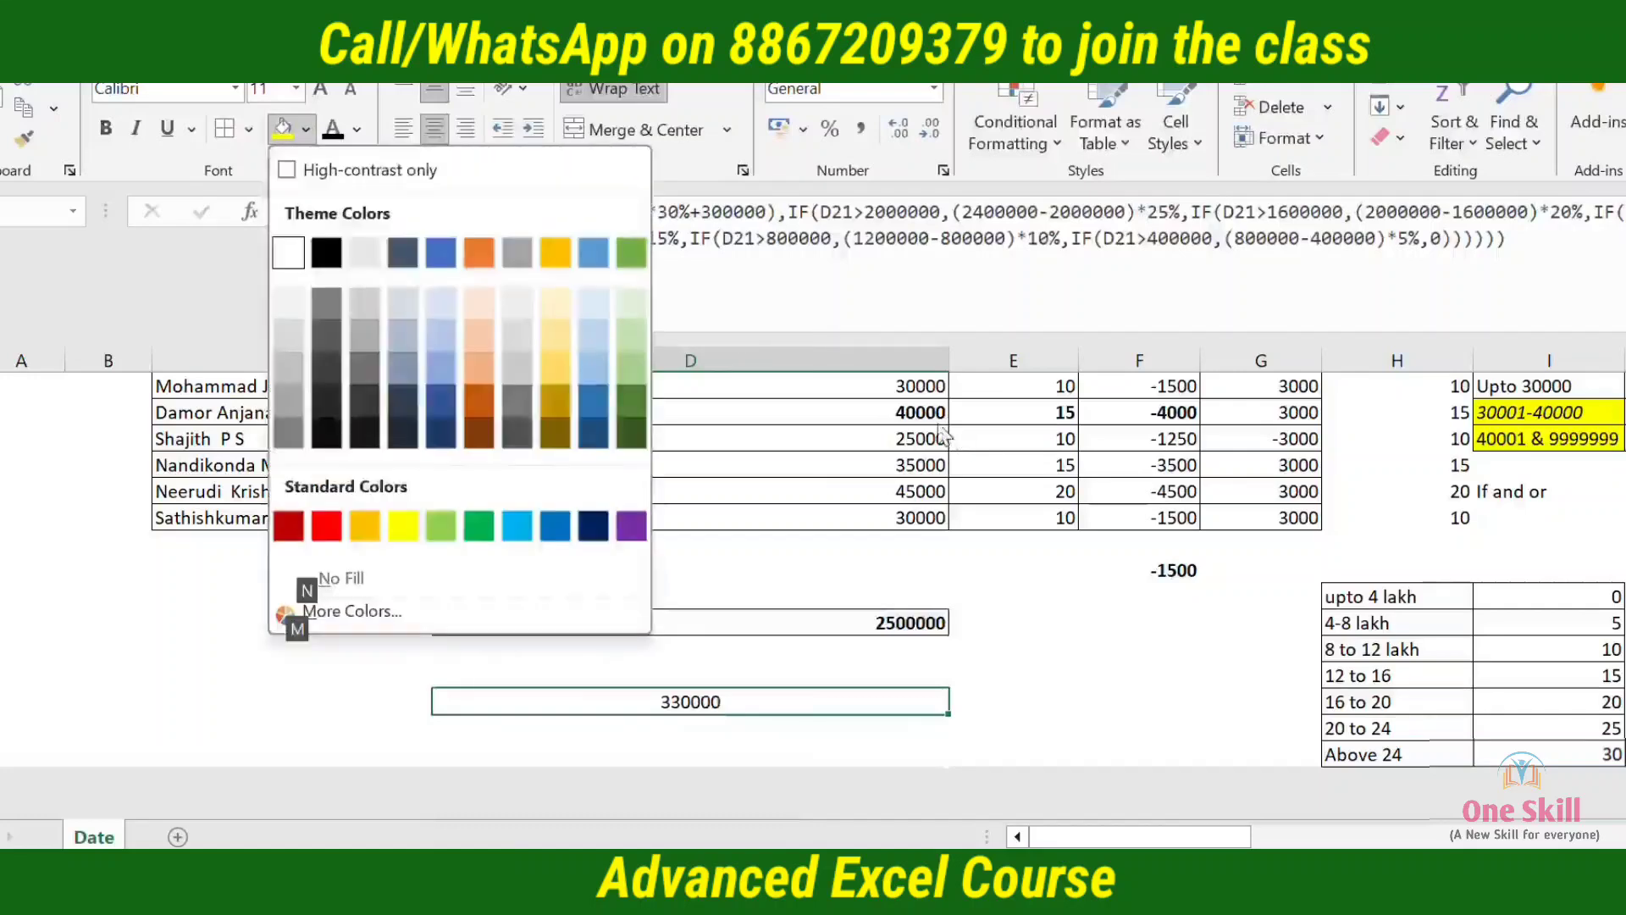
{"action": "left_click", "coordinate": [400, 529]}
{"action": "key", "text": "Up"}
{"action": "key", "text": "Up"}
{"action": "key", "text": "Up"}
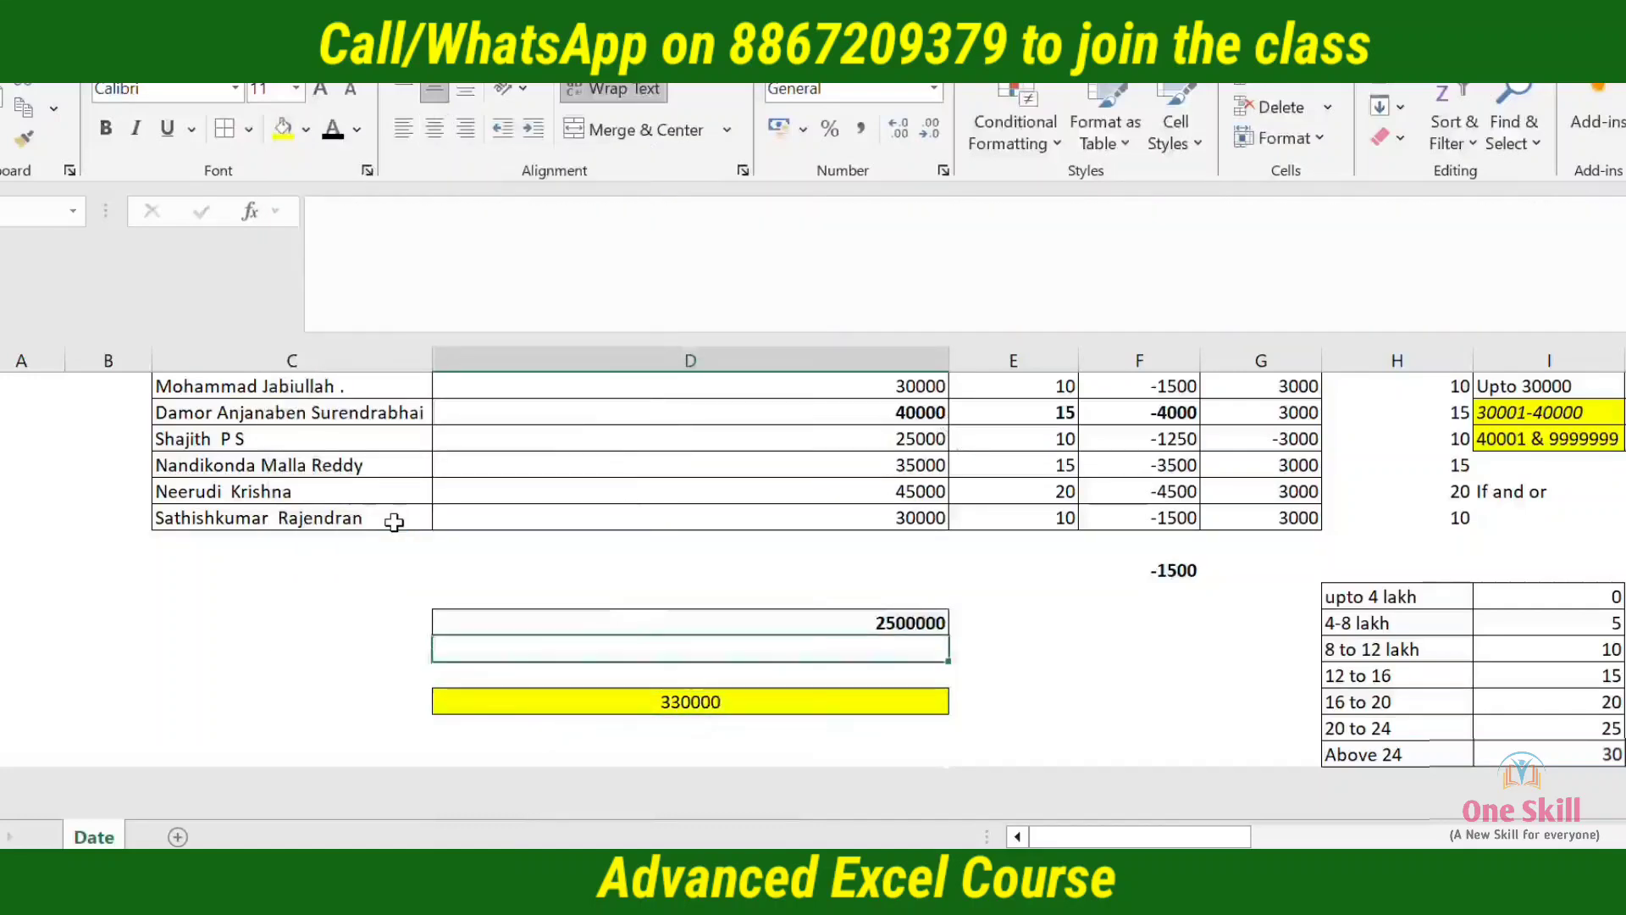
{"action": "key", "text": "F4"}
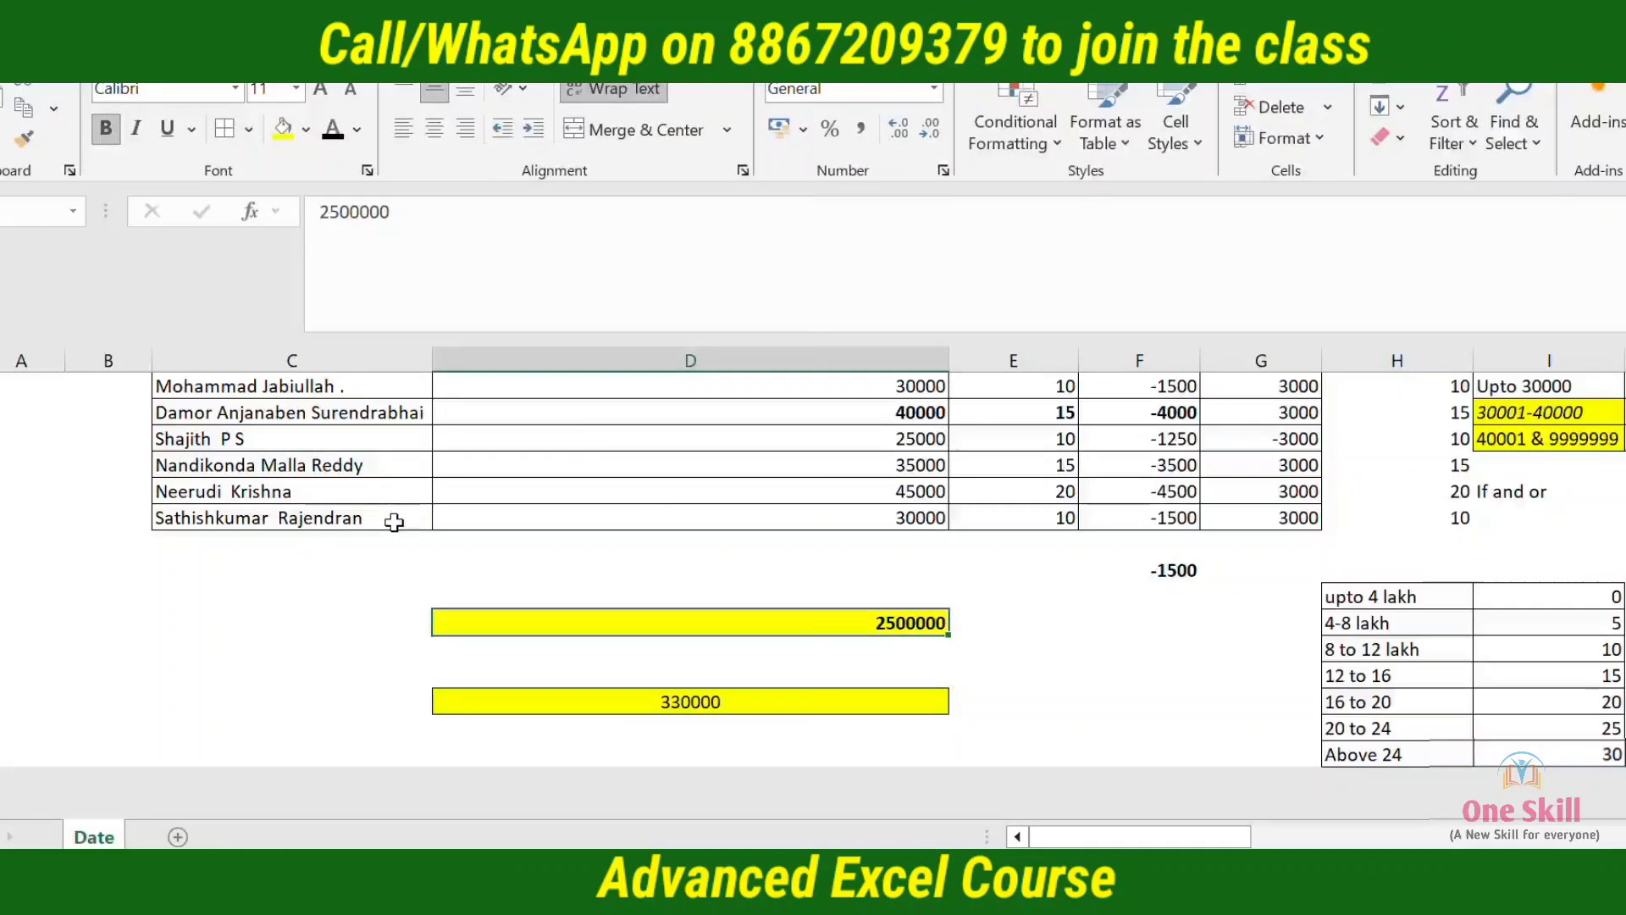
Review the tax result and its nested IF formula in D24
{"action": "key", "text": "Down"}
{"action": "key", "text": "Down"}
{"action": "key", "text": "Down"}
{"action": "key", "text": "Right"}
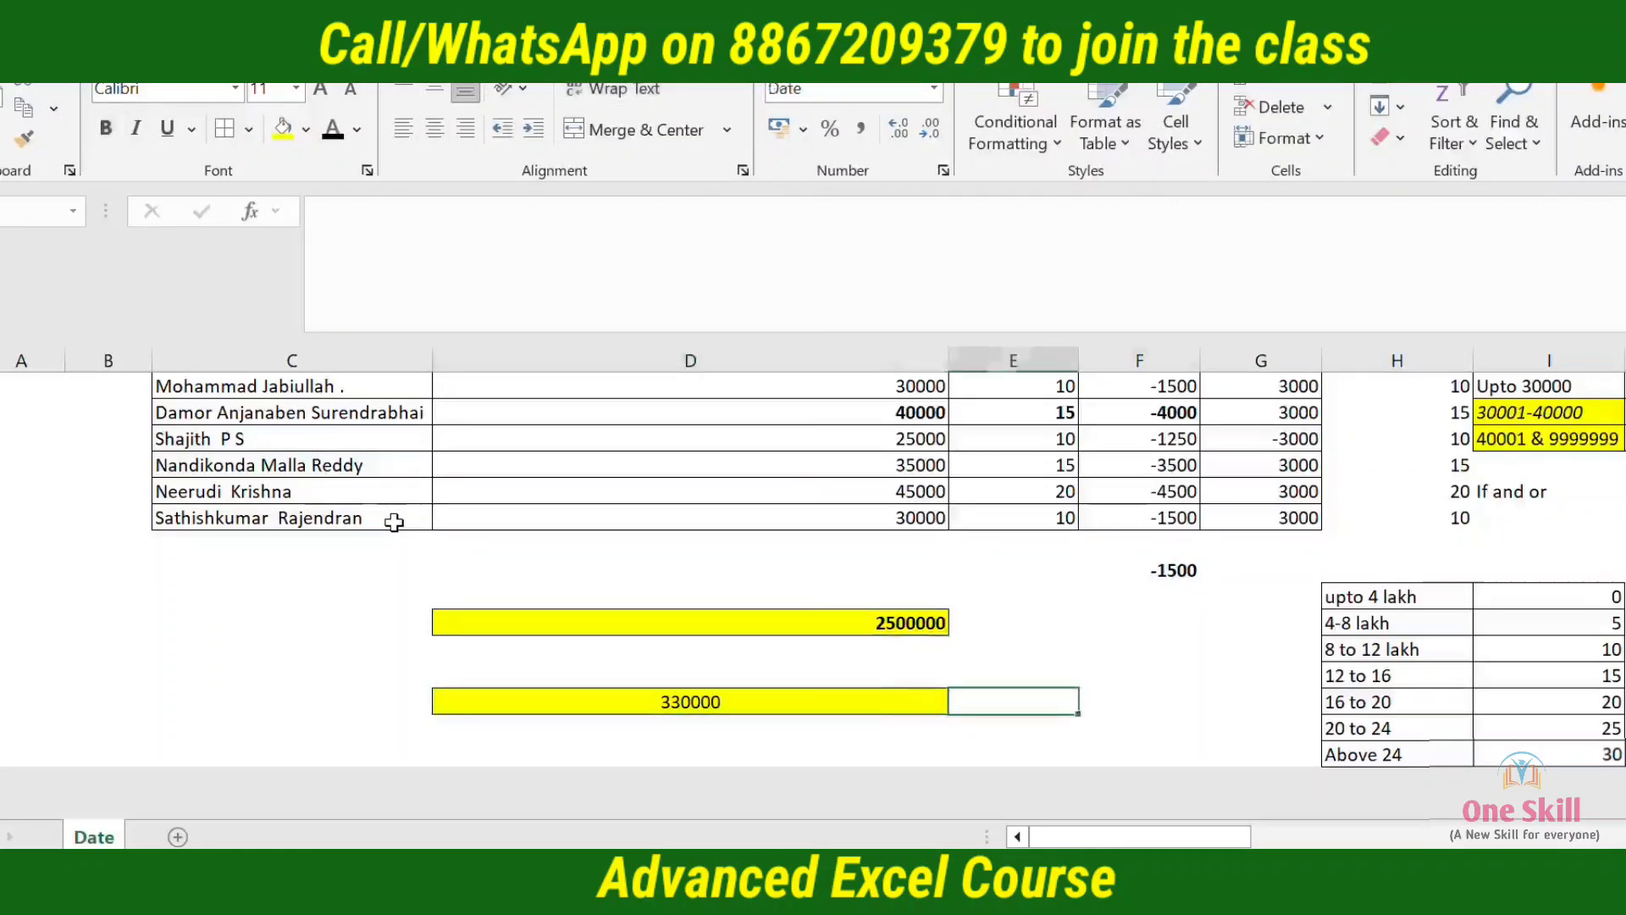
{"action": "key", "text": "Right"}
{"action": "key", "text": "Right"}
{"action": "key", "text": "Left"}
{"action": "key", "text": "Left"}
{"action": "key", "text": "Left"}
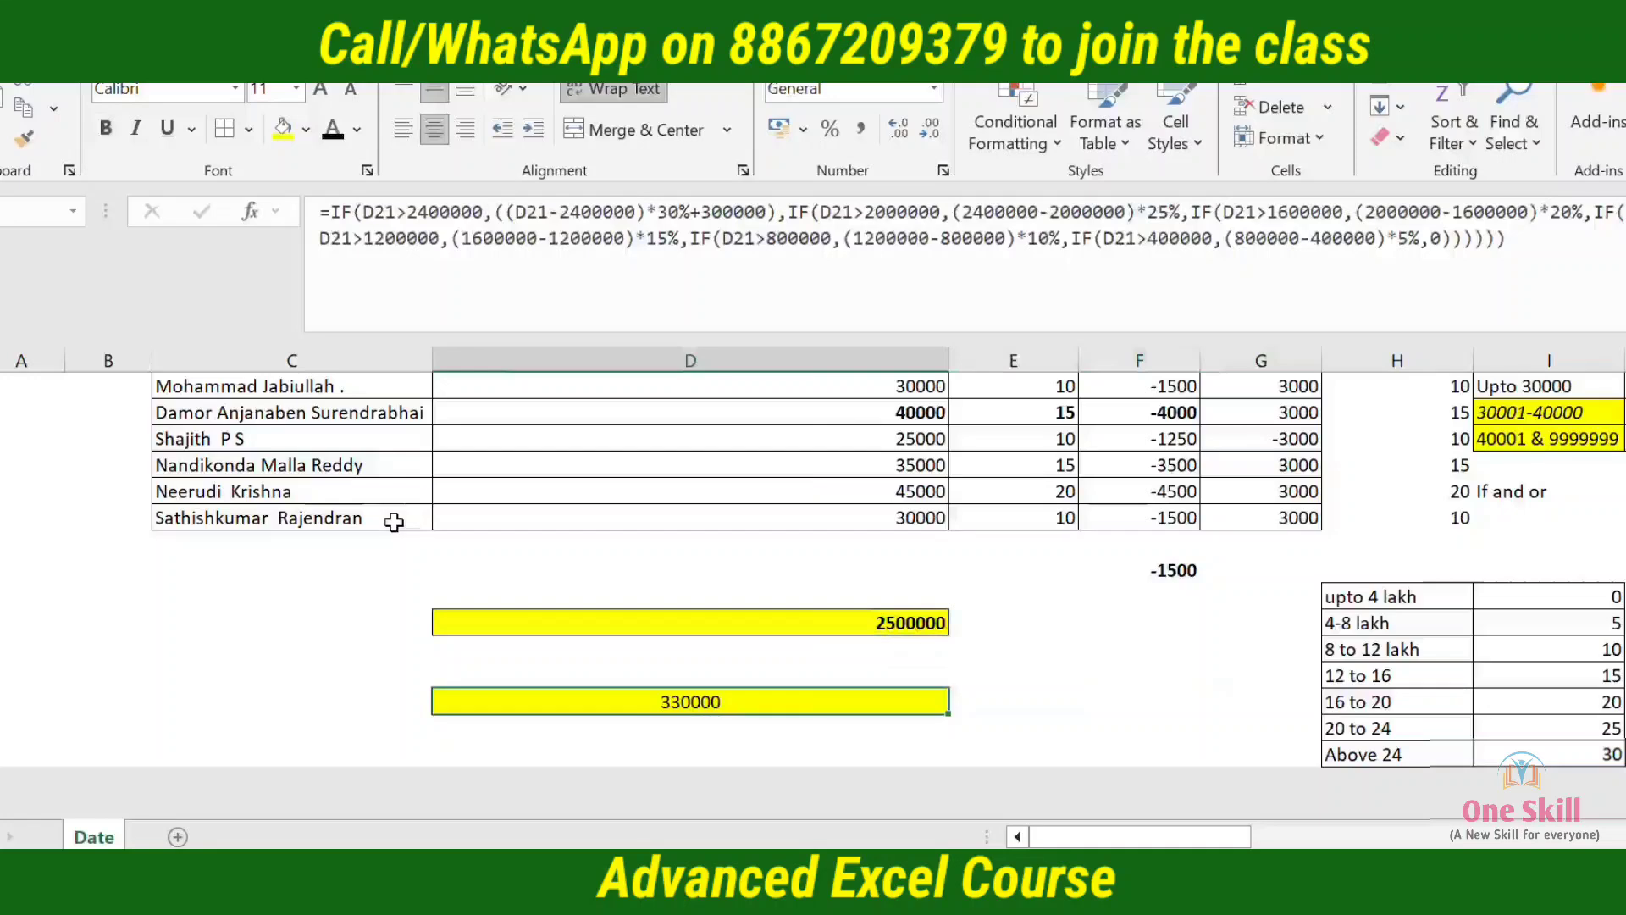
{"action": "key", "text": "Down"}
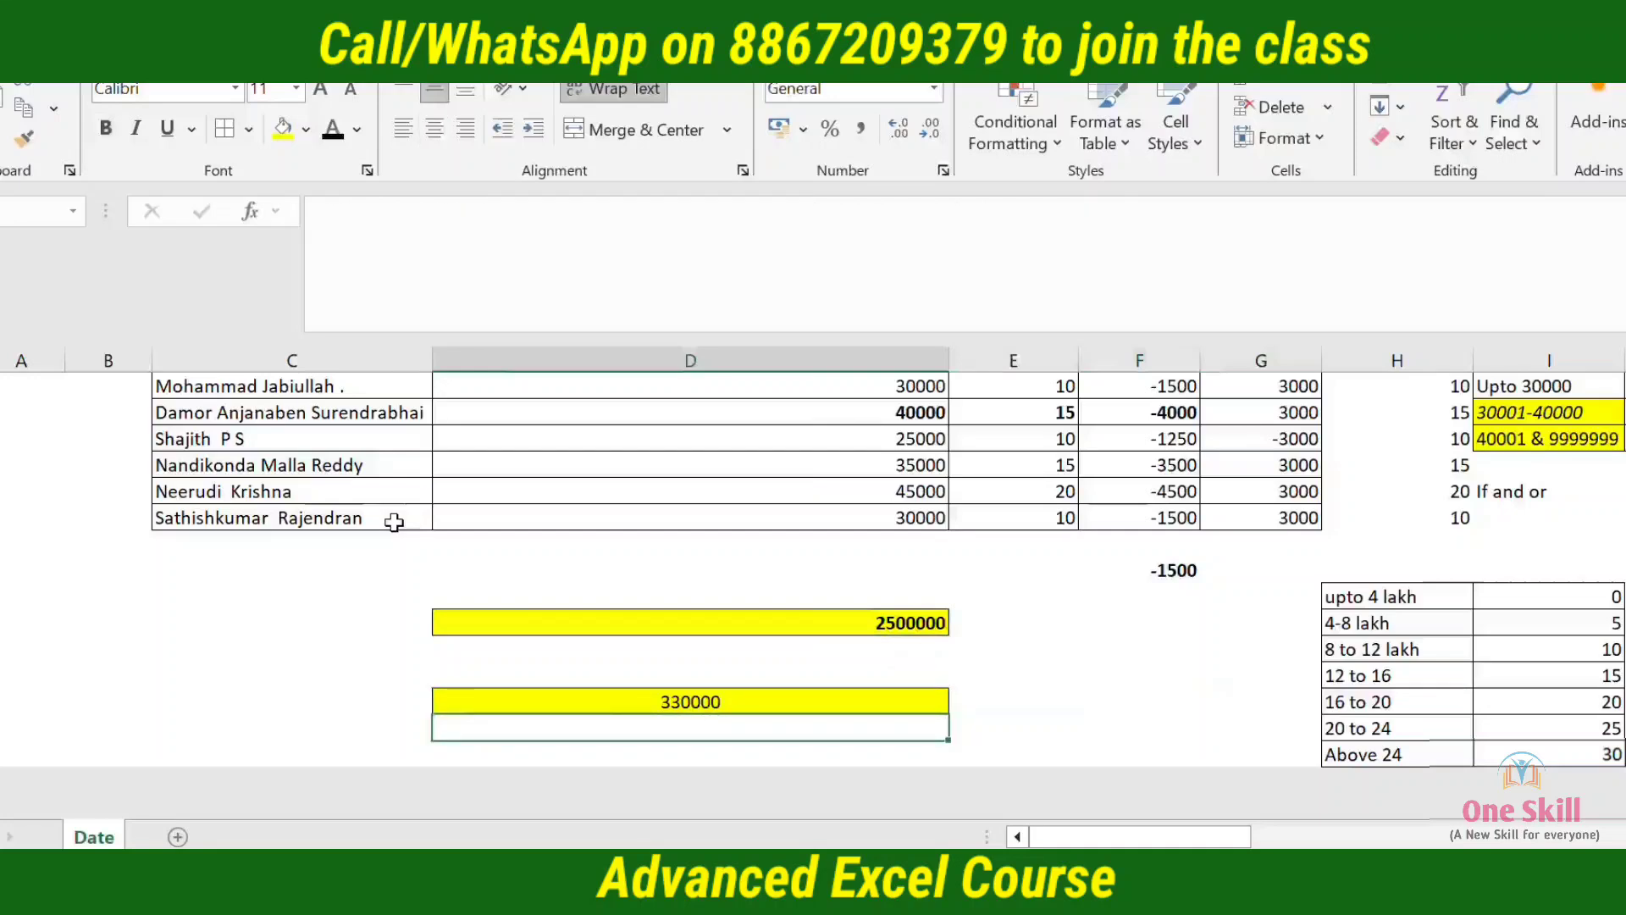
{"action": "key", "text": "Up"}
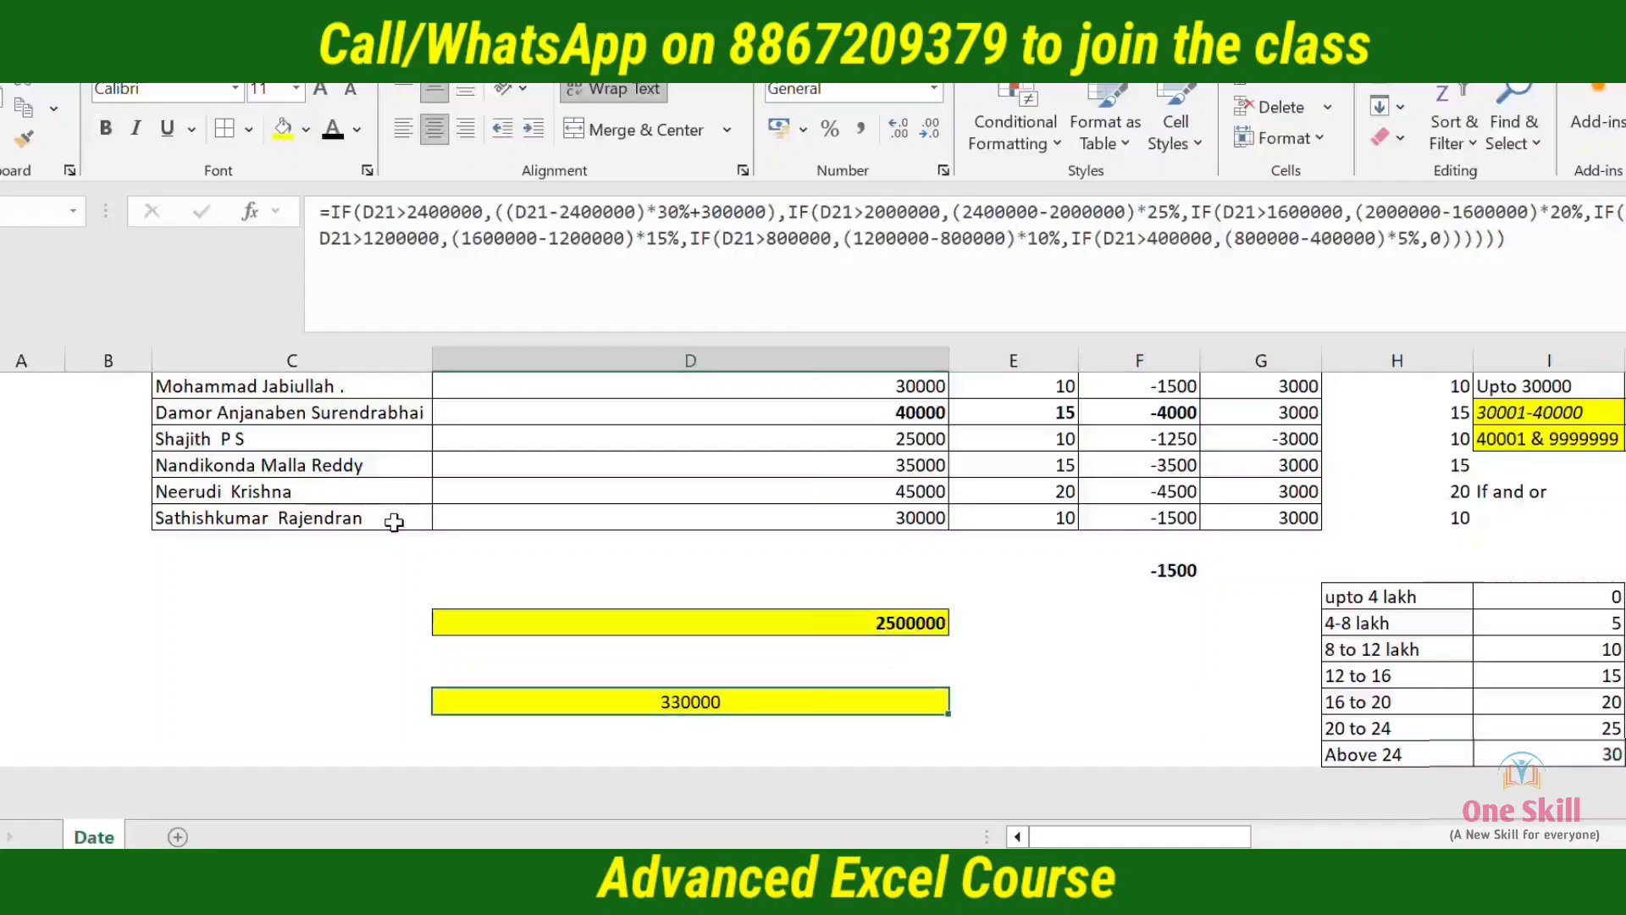
Examine the slab tax amounts in J20:J25 and their sum formula in K25
{"action": "key", "text": "Right"}
{"action": "key", "text": "Right"}
{"action": "key", "text": "Right"}
{"action": "key", "text": "Right"}
{"action": "key", "text": "Right"}
{"action": "key", "text": "Right"}
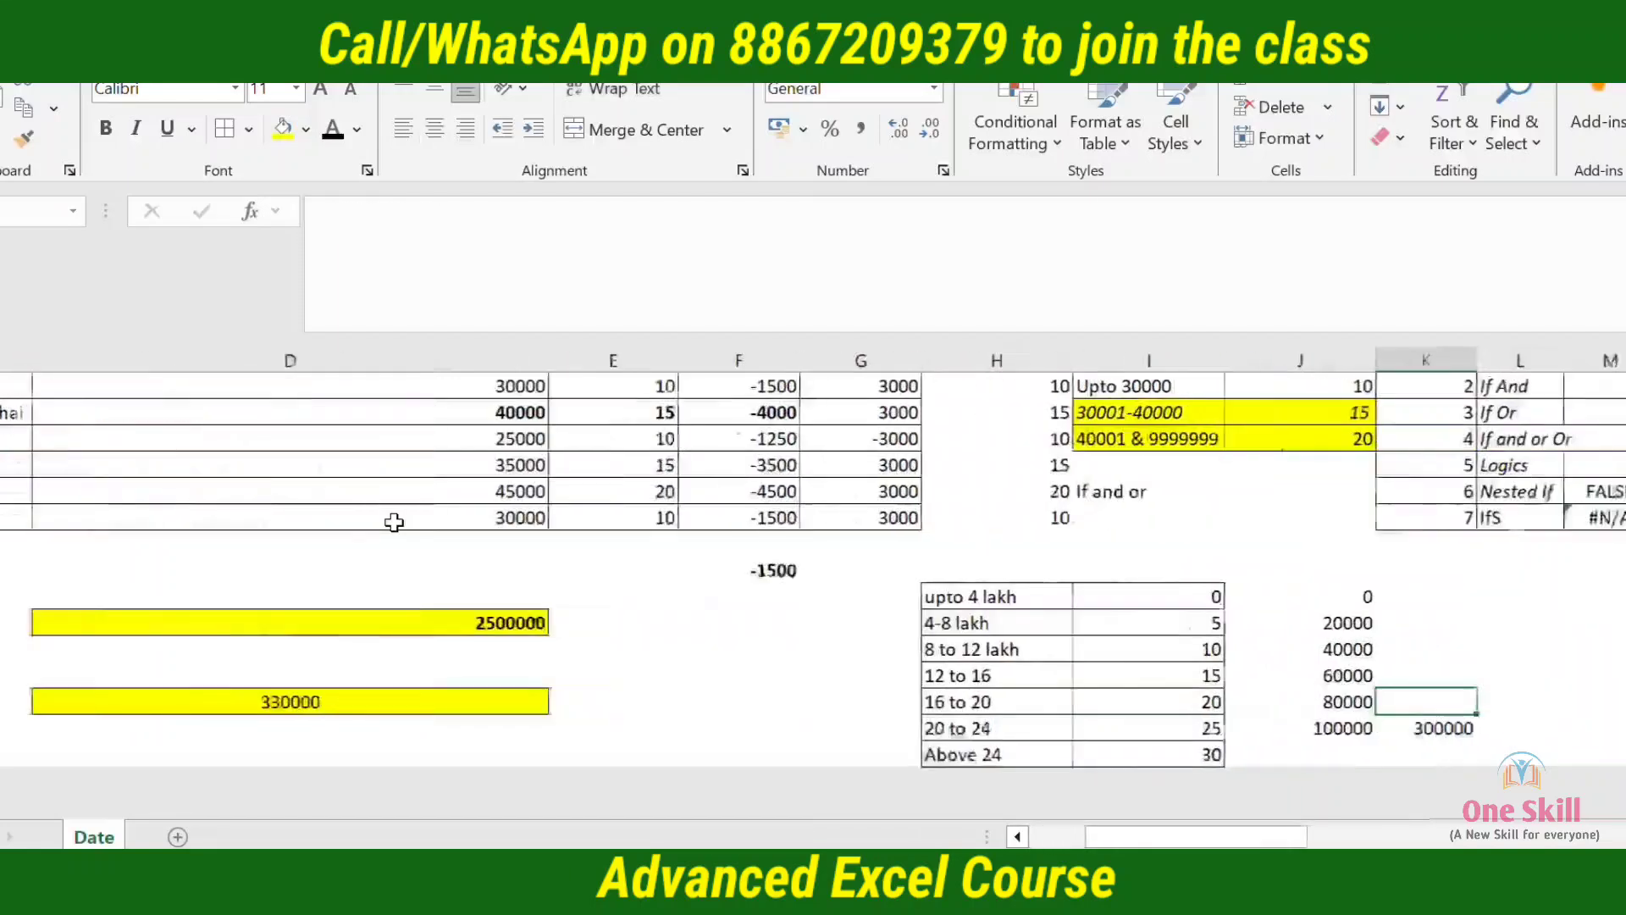
{"action": "key", "text": "Down"}
{"action": "key", "text": "Right"}
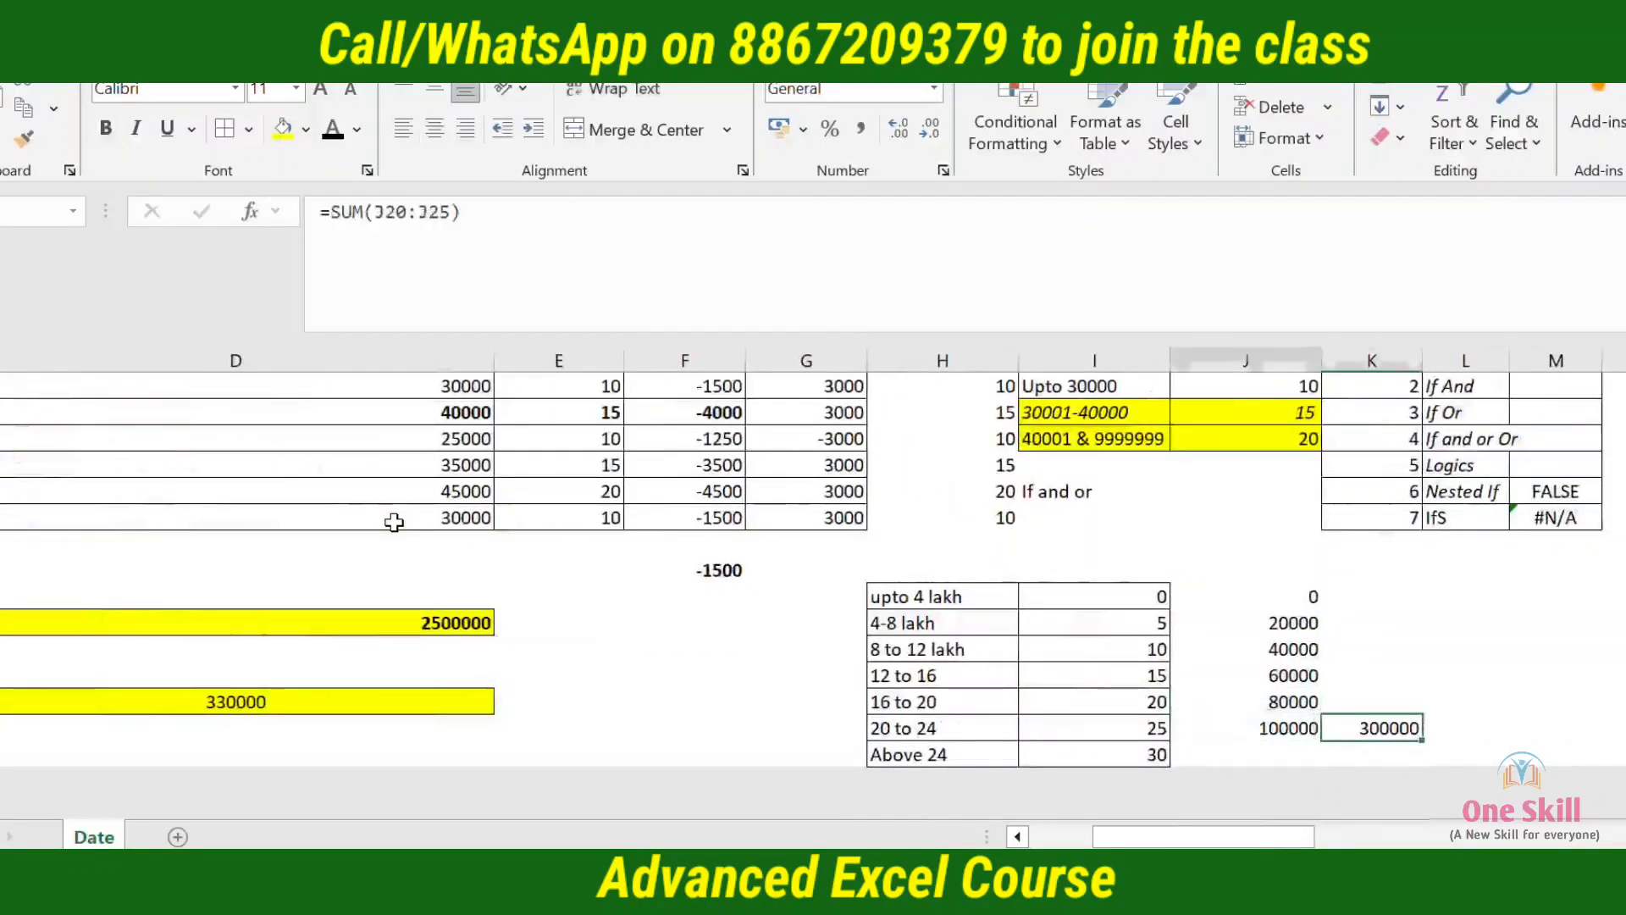
{"action": "key", "text": "Left"}
{"action": "key", "text": "shift+Up"}
{"action": "key", "text": "shift+Up"}
{"action": "key", "text": "shift+Up"}
{"action": "key", "text": "shift+Up"}
{"action": "key", "text": "shift+Up"}
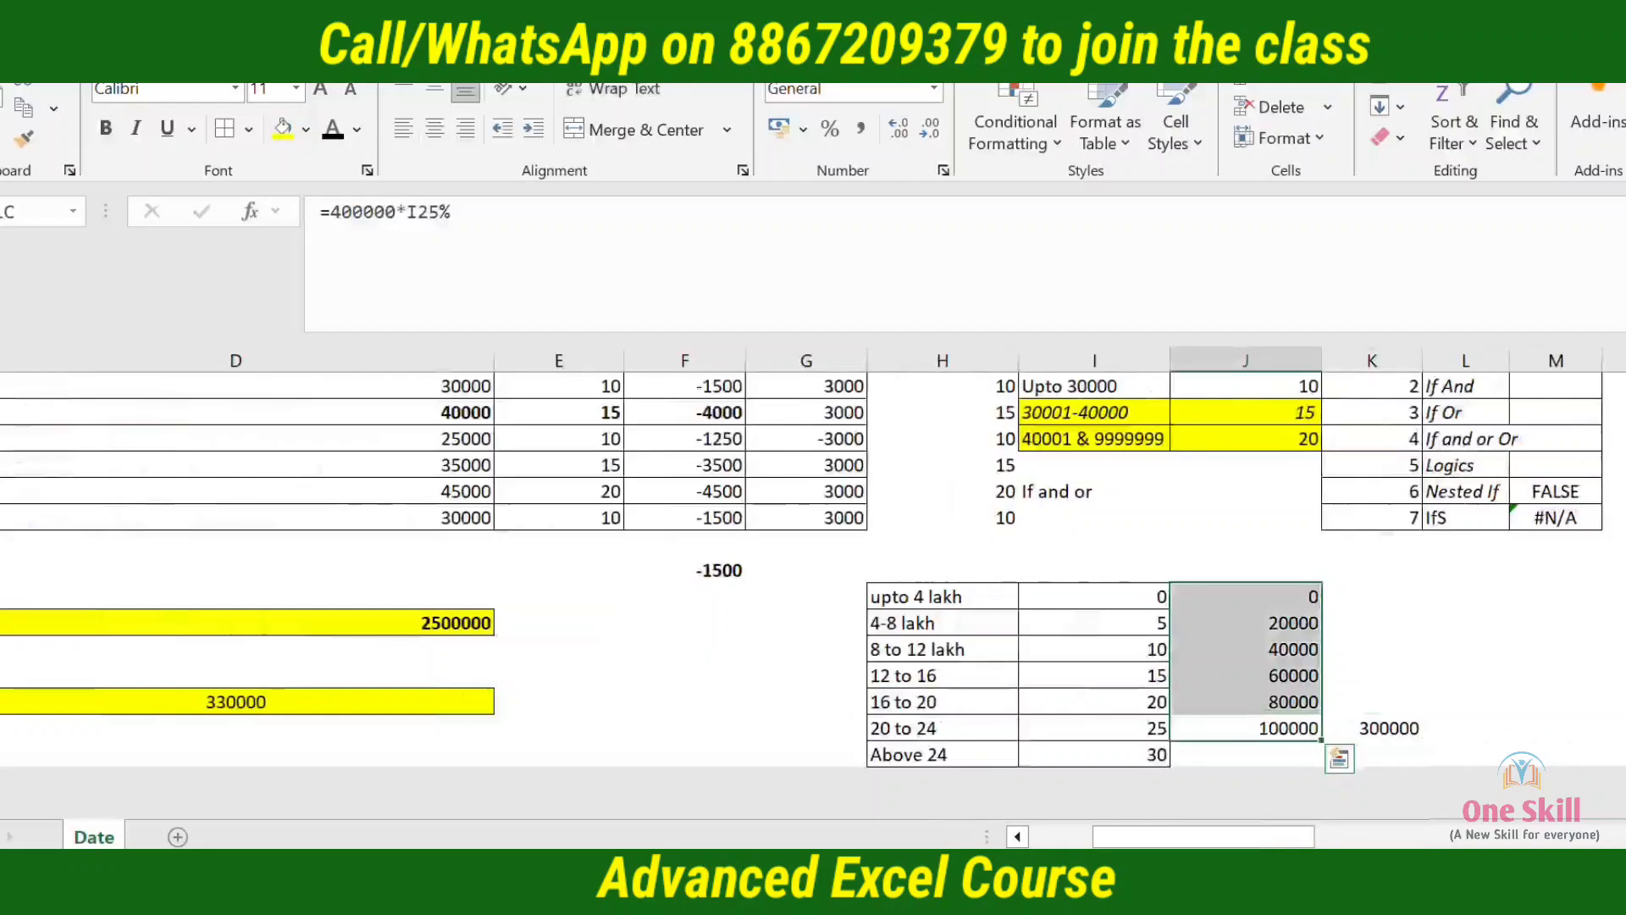
{"action": "left_click", "coordinate": [1368, 731]}
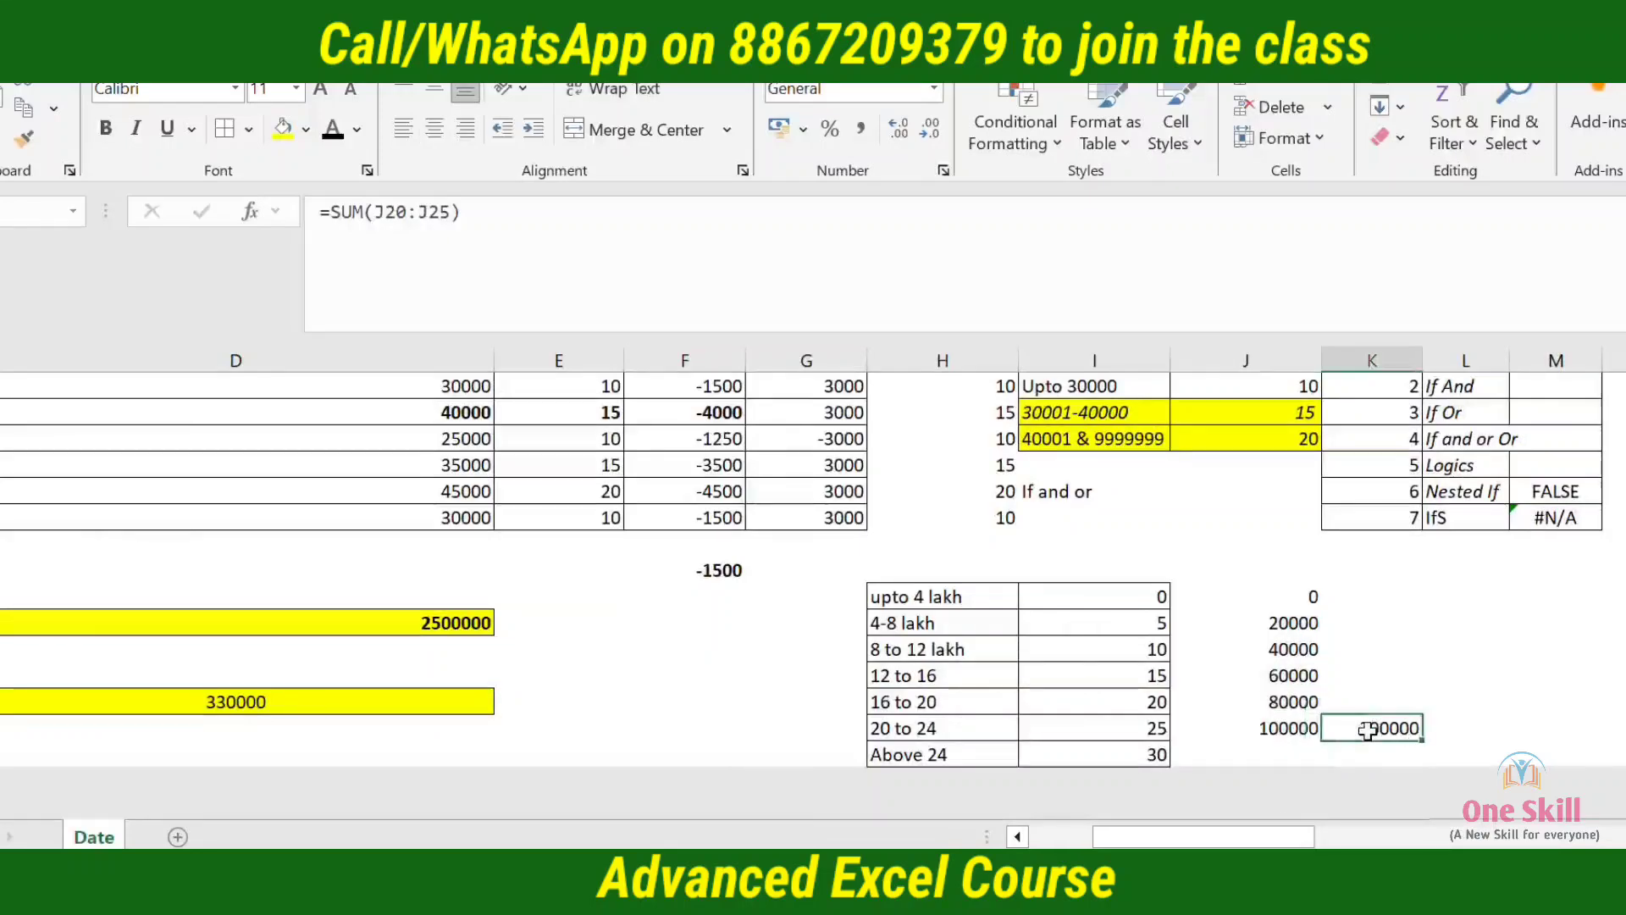
{"action": "key", "text": "Left"}
{"action": "key", "text": "Left"}
{"action": "key", "text": "Left"}
{"action": "key", "text": "Left"}
{"action": "key", "text": "Left"}
{"action": "key", "text": "Left"}
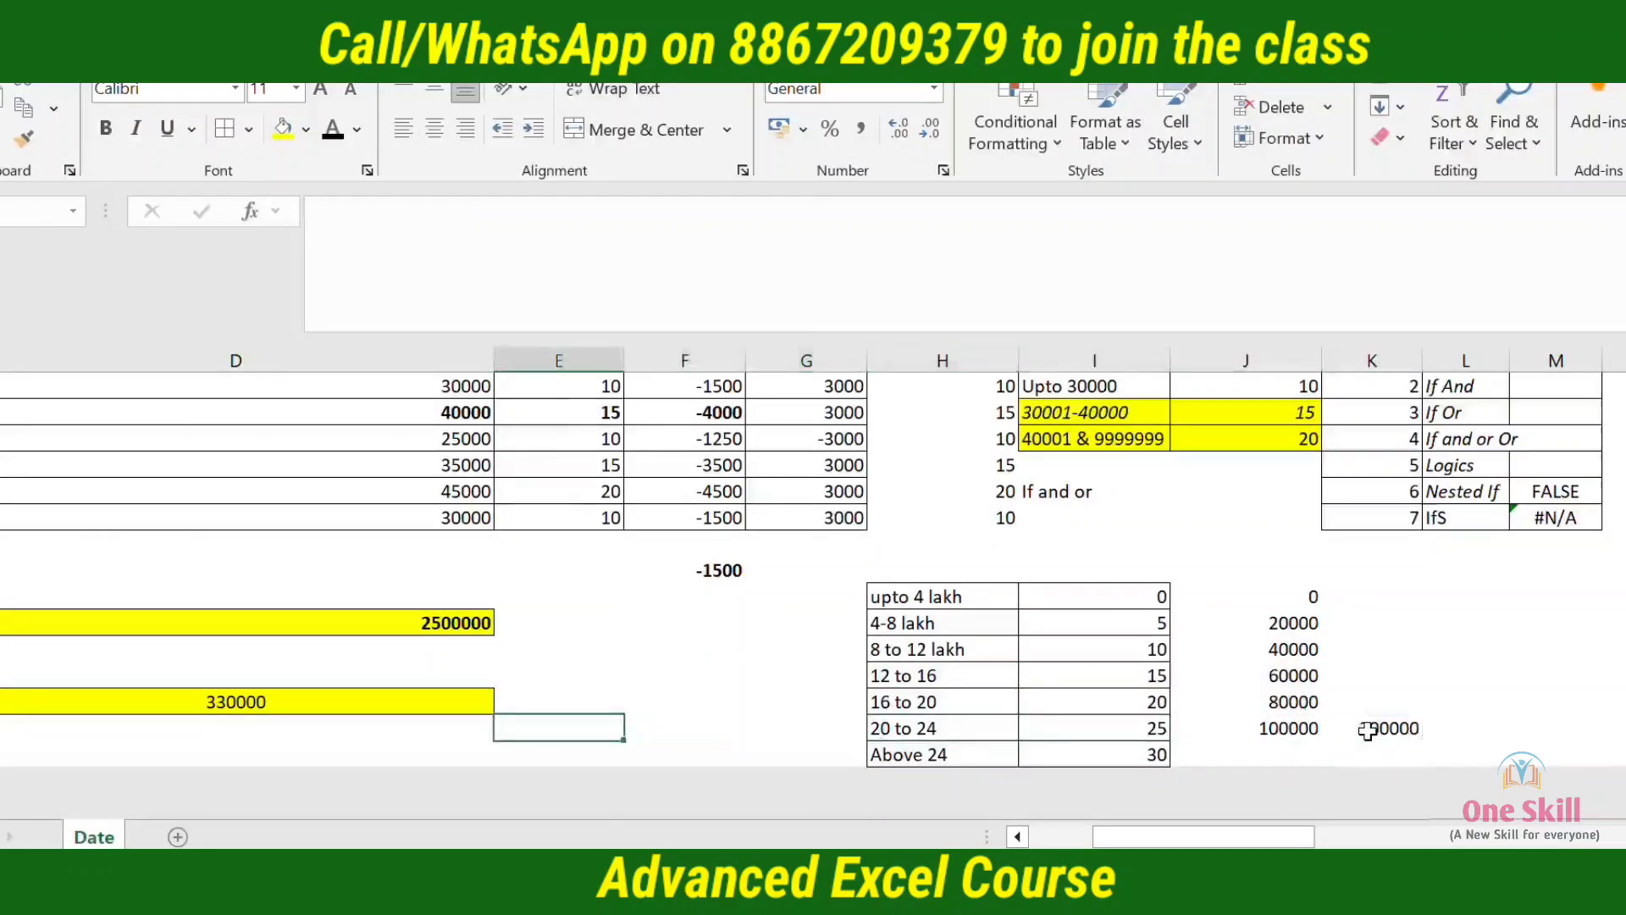
Enter 100000 in E24 beside the tax result and give the cell the General number format
{"action": "key", "text": "Left"}
{"action": "key", "text": "Right"}
{"action": "key", "text": "Up"}
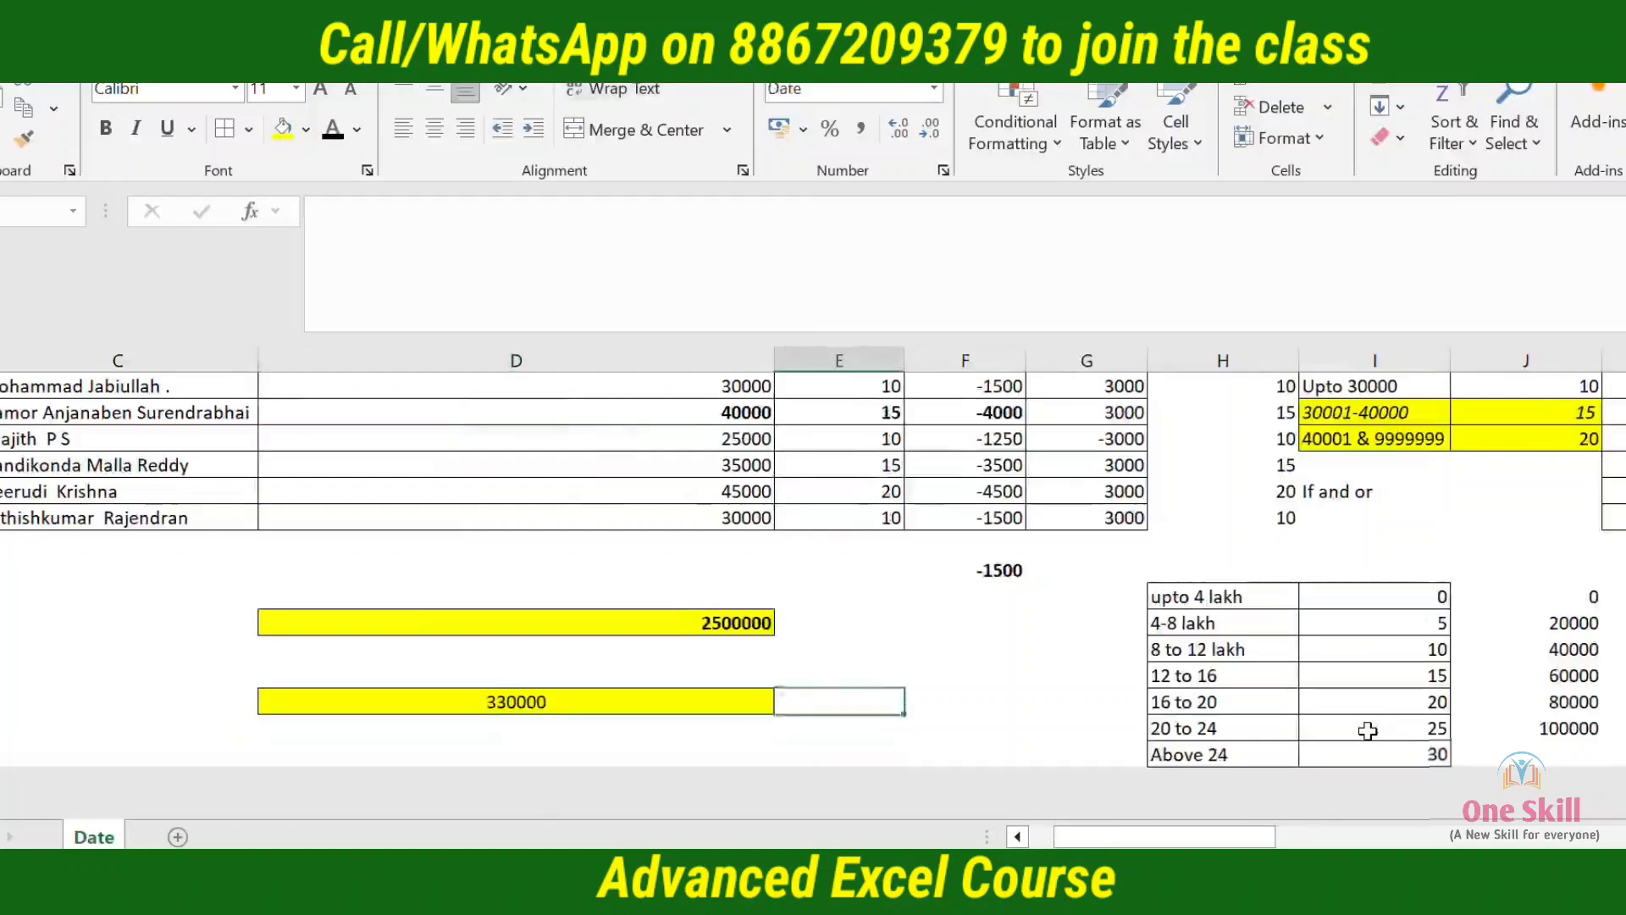
{"action": "key", "text": "Down"}
{"action": "key", "text": "Up"}
{"action": "type", "text": "100000"}
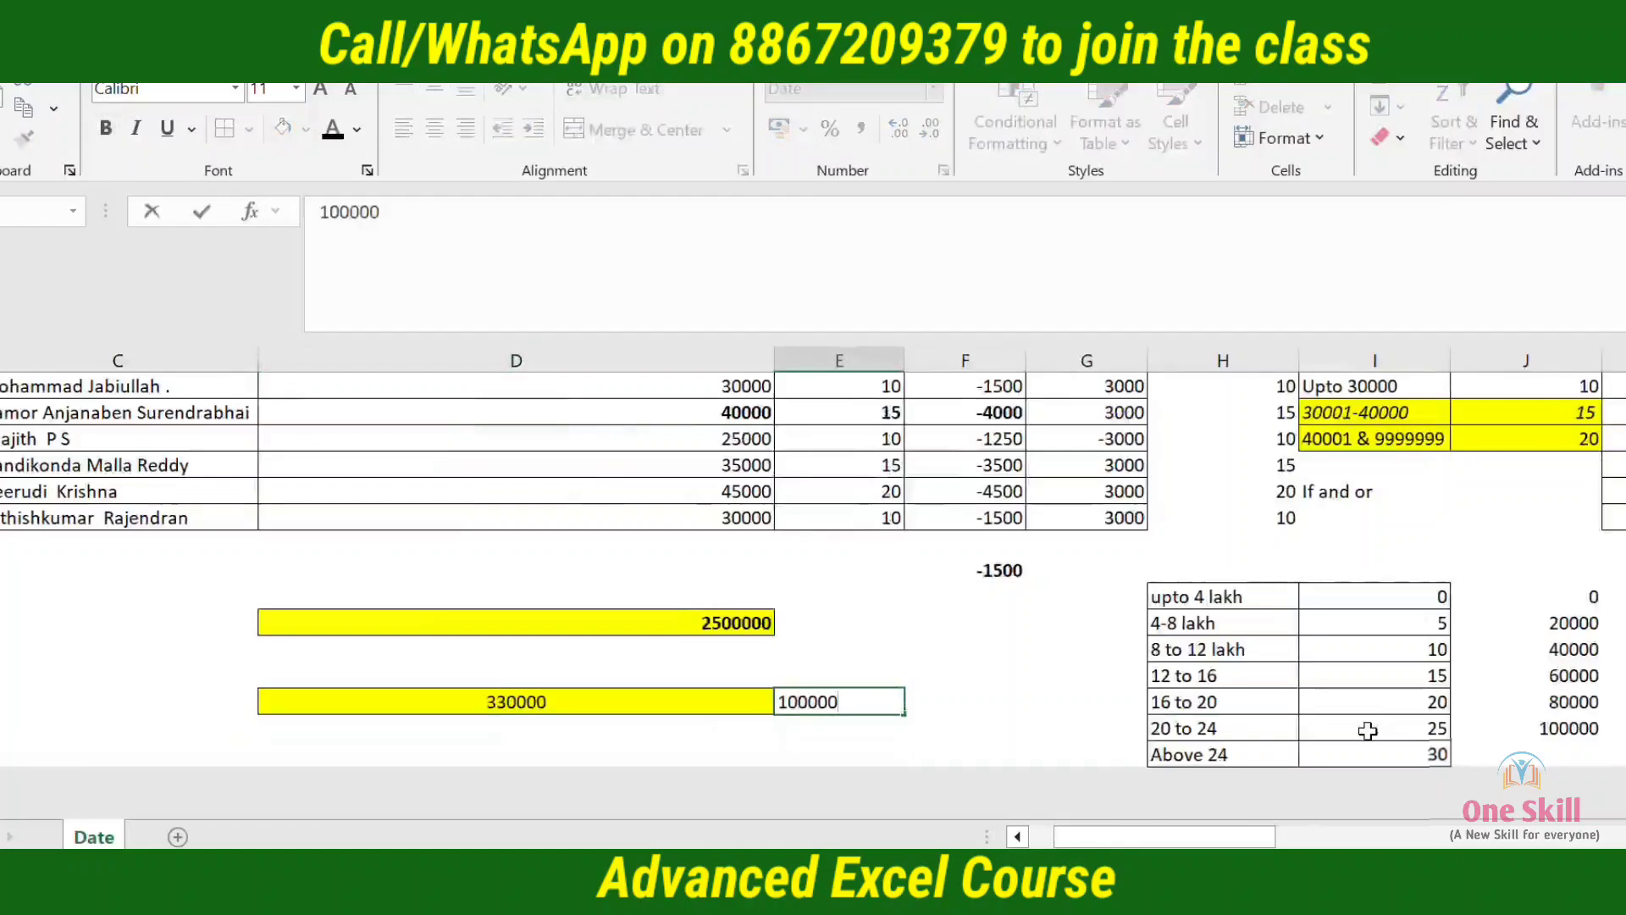
{"action": "key", "text": "Tab"}
{"action": "key", "text": "Left"}
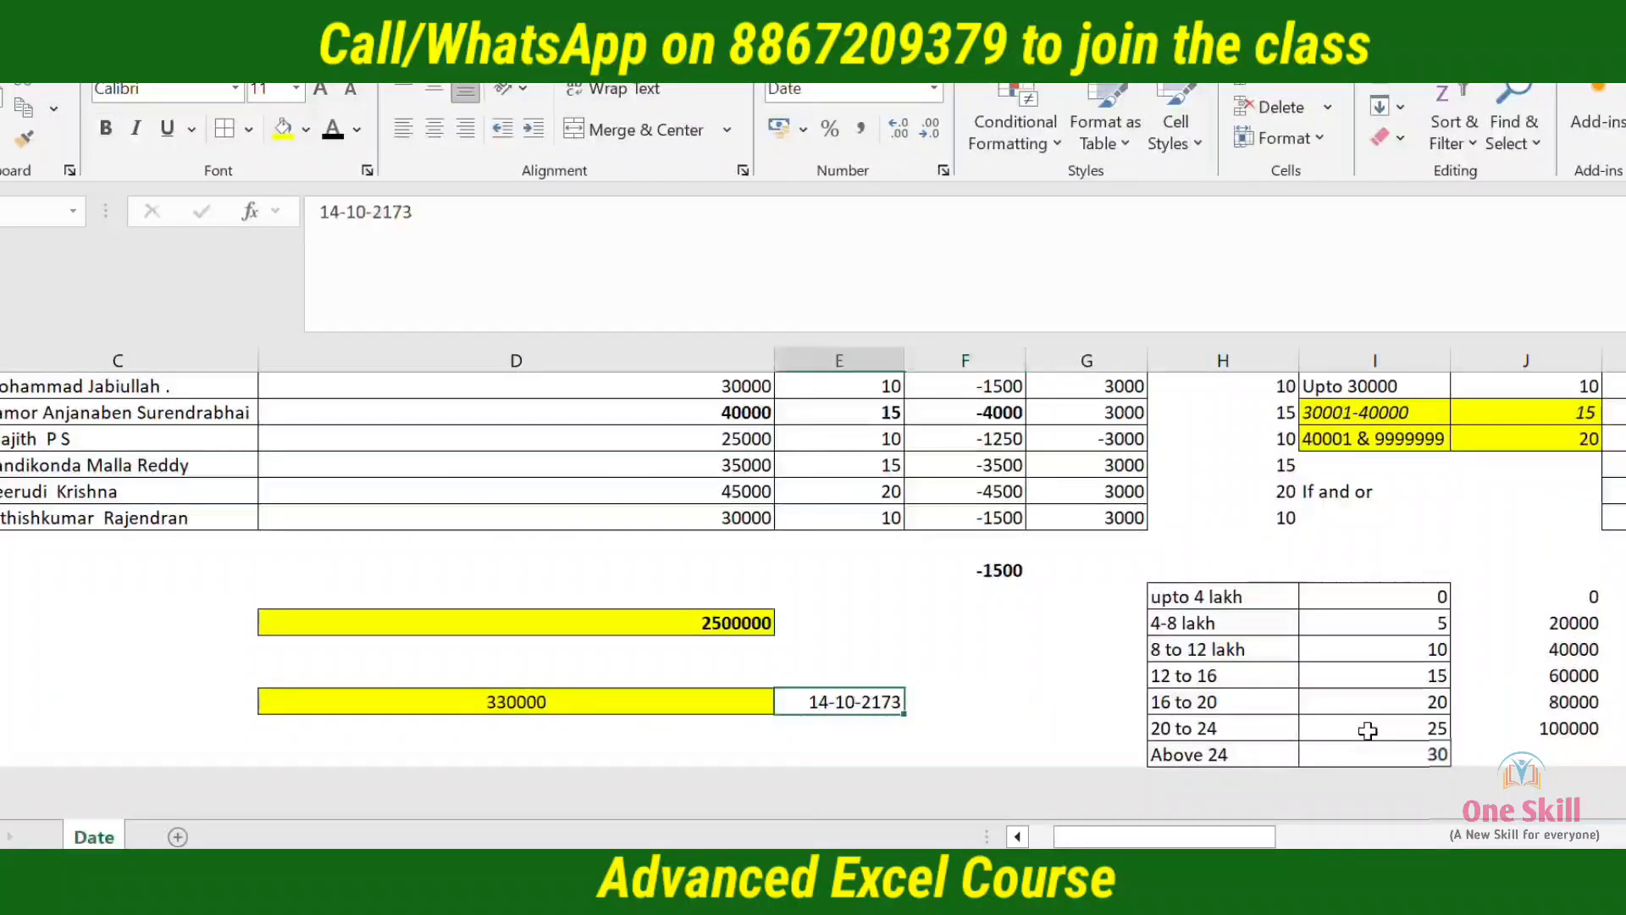
{"action": "key", "text": "ctrl+shift+grave"}
Calculate 30% of E24 in F24, using the rate of the Above 24 slab
{"action": "key", "text": "Right"}
{"action": "key", "text": "Down"}
{"action": "key", "text": "Down"}
{"action": "key", "text": "Right"}
{"action": "key", "text": "Right"}
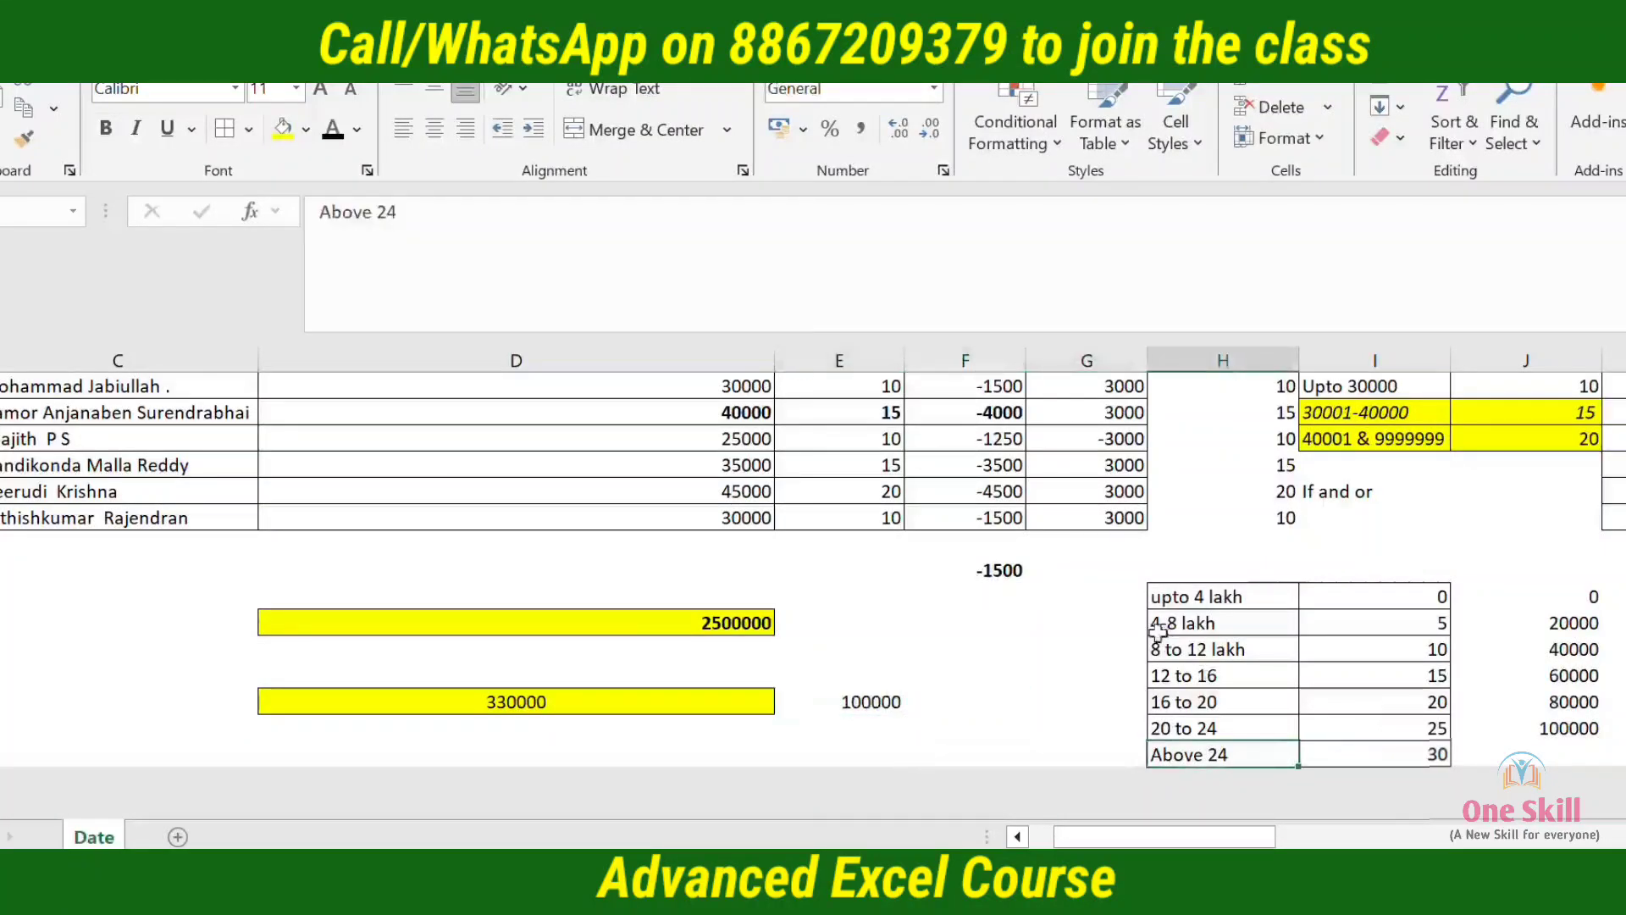
{"action": "key", "text": "shift+Right"}
{"action": "key", "text": "Left"}
{"action": "key", "text": "Up"}
{"action": "key", "text": "Up"}
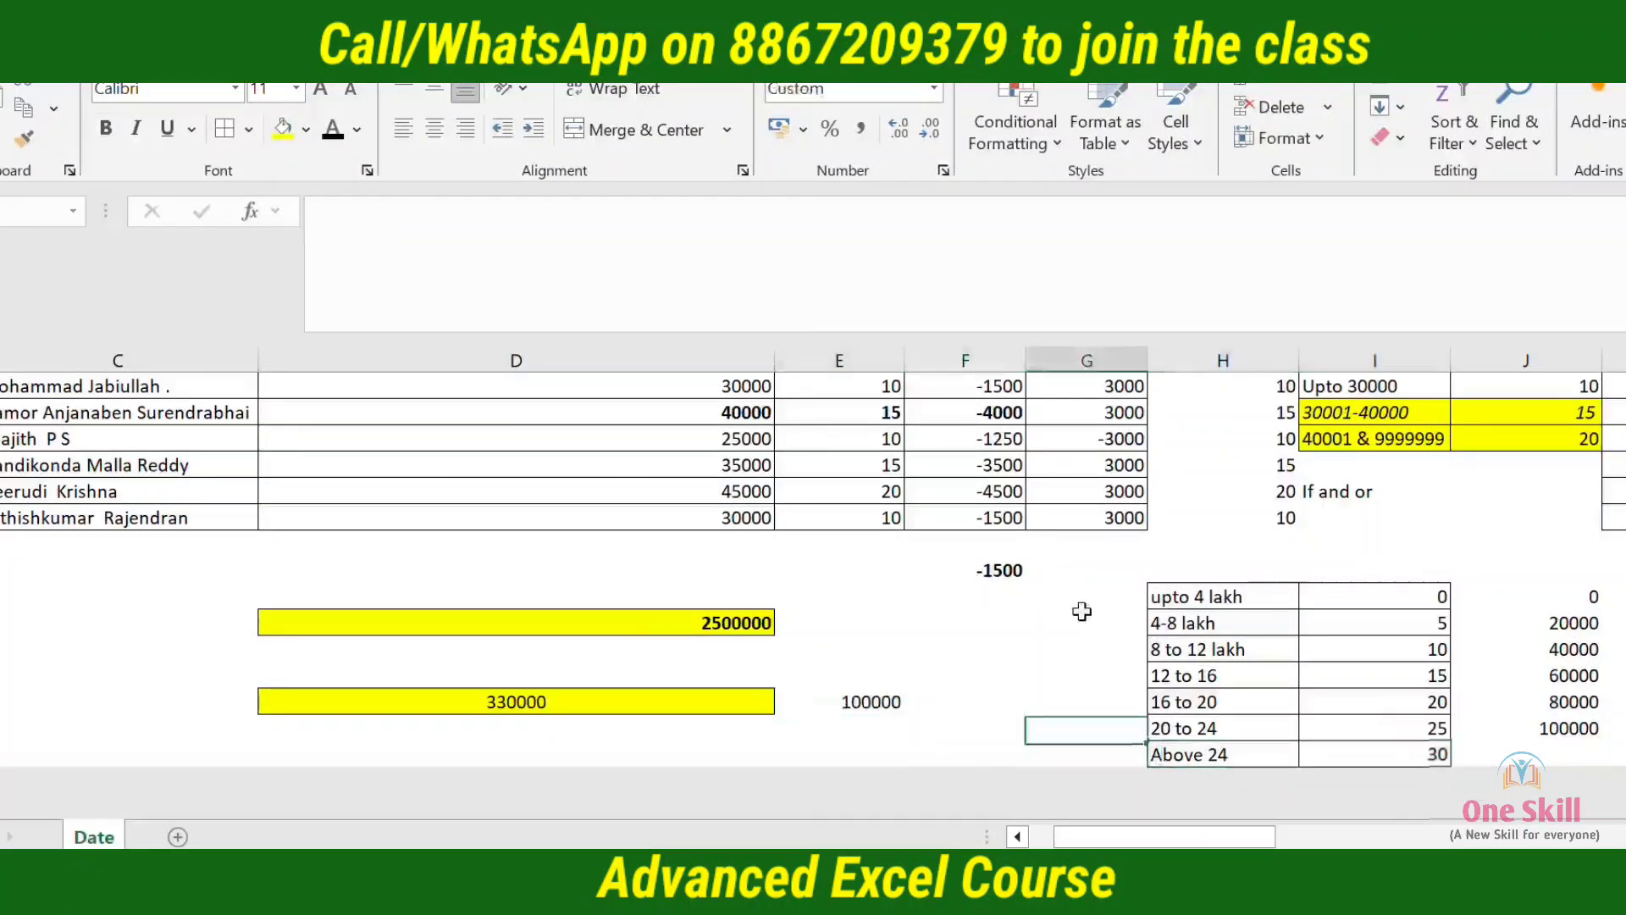
{"action": "key", "text": "Left"}
{"action": "type", "text": "="}
{"action": "key", "text": "Left"}
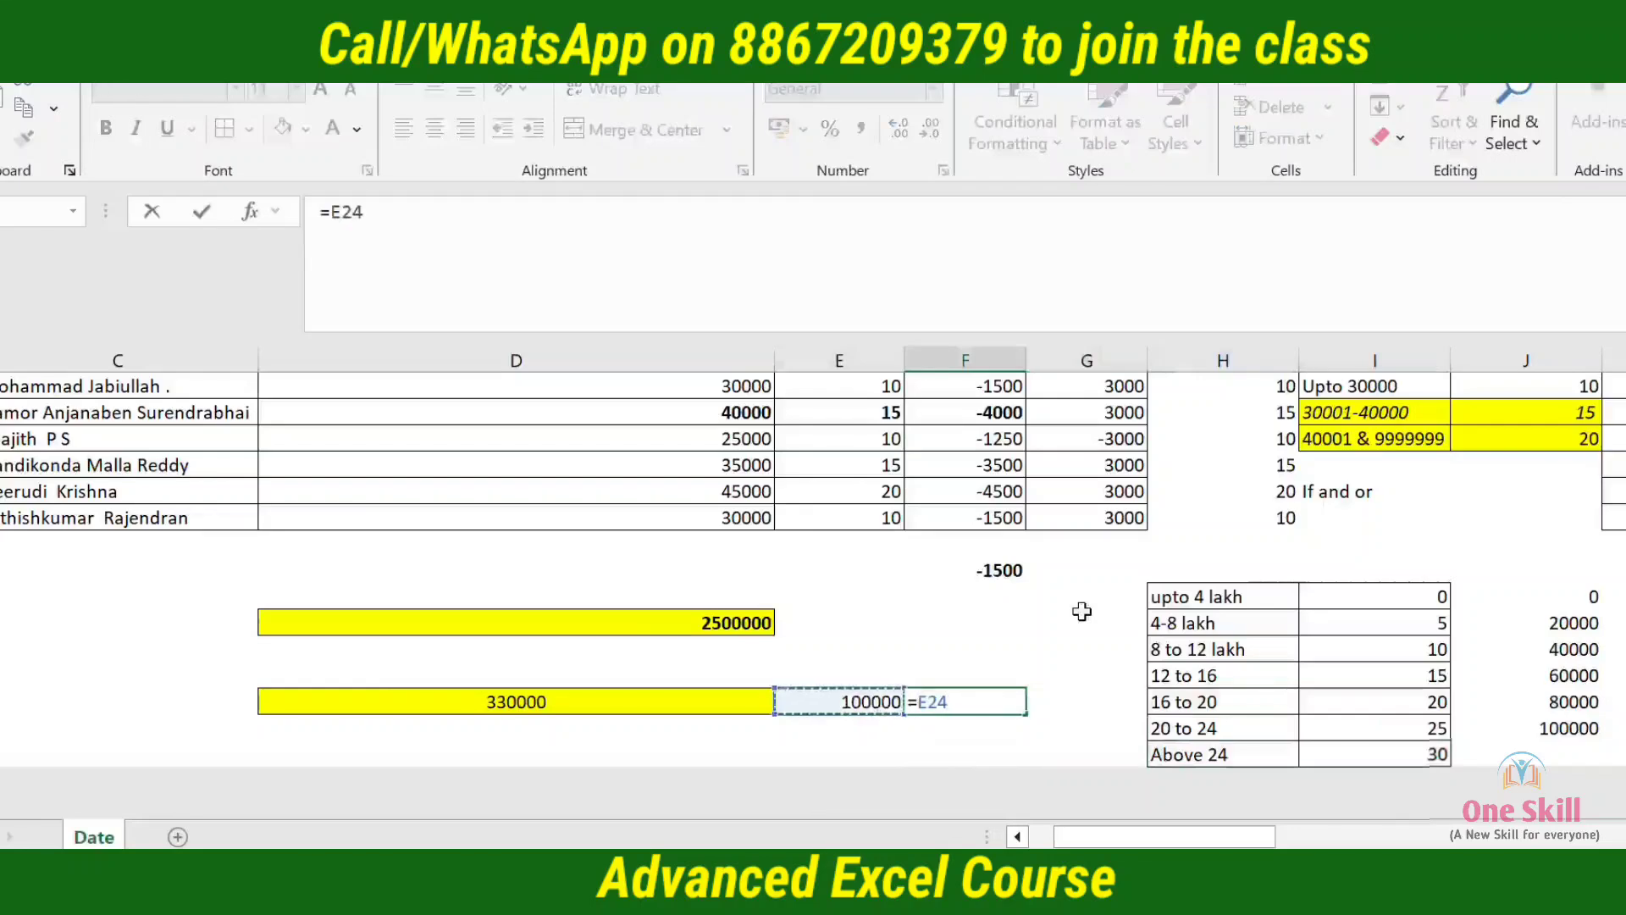
{"action": "type", "text": "*"}
{"action": "key", "text": "Return"}
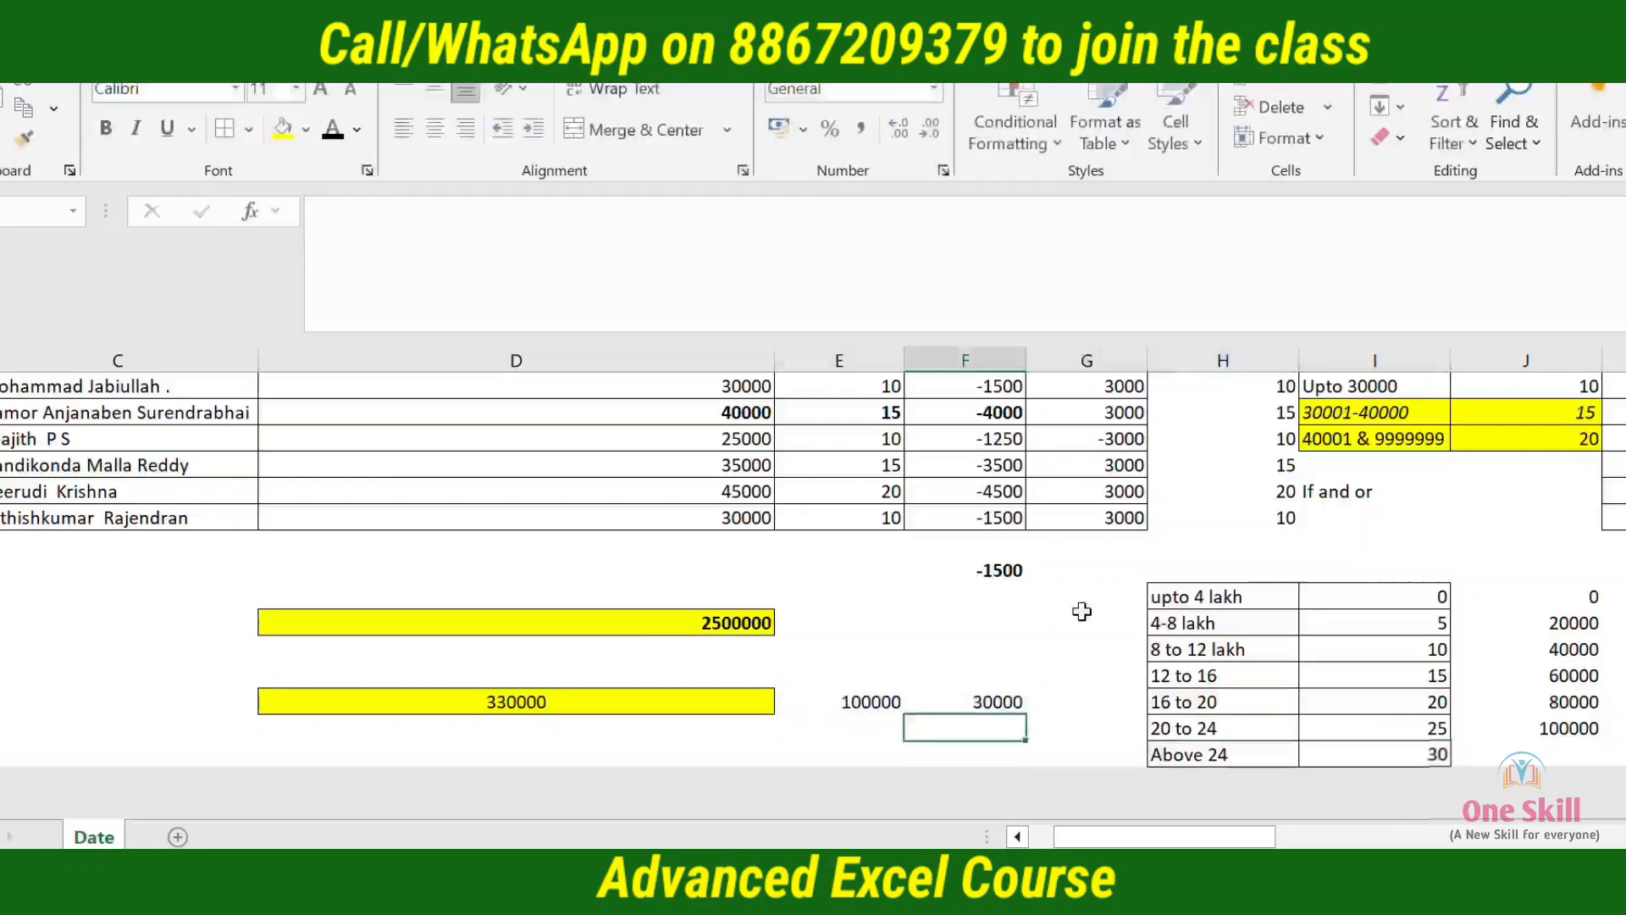
Add the slab total and the top-slab tax in F23 with the formula =K25+F24
{"action": "key", "text": "Up"}
{"action": "key", "text": "Up"}
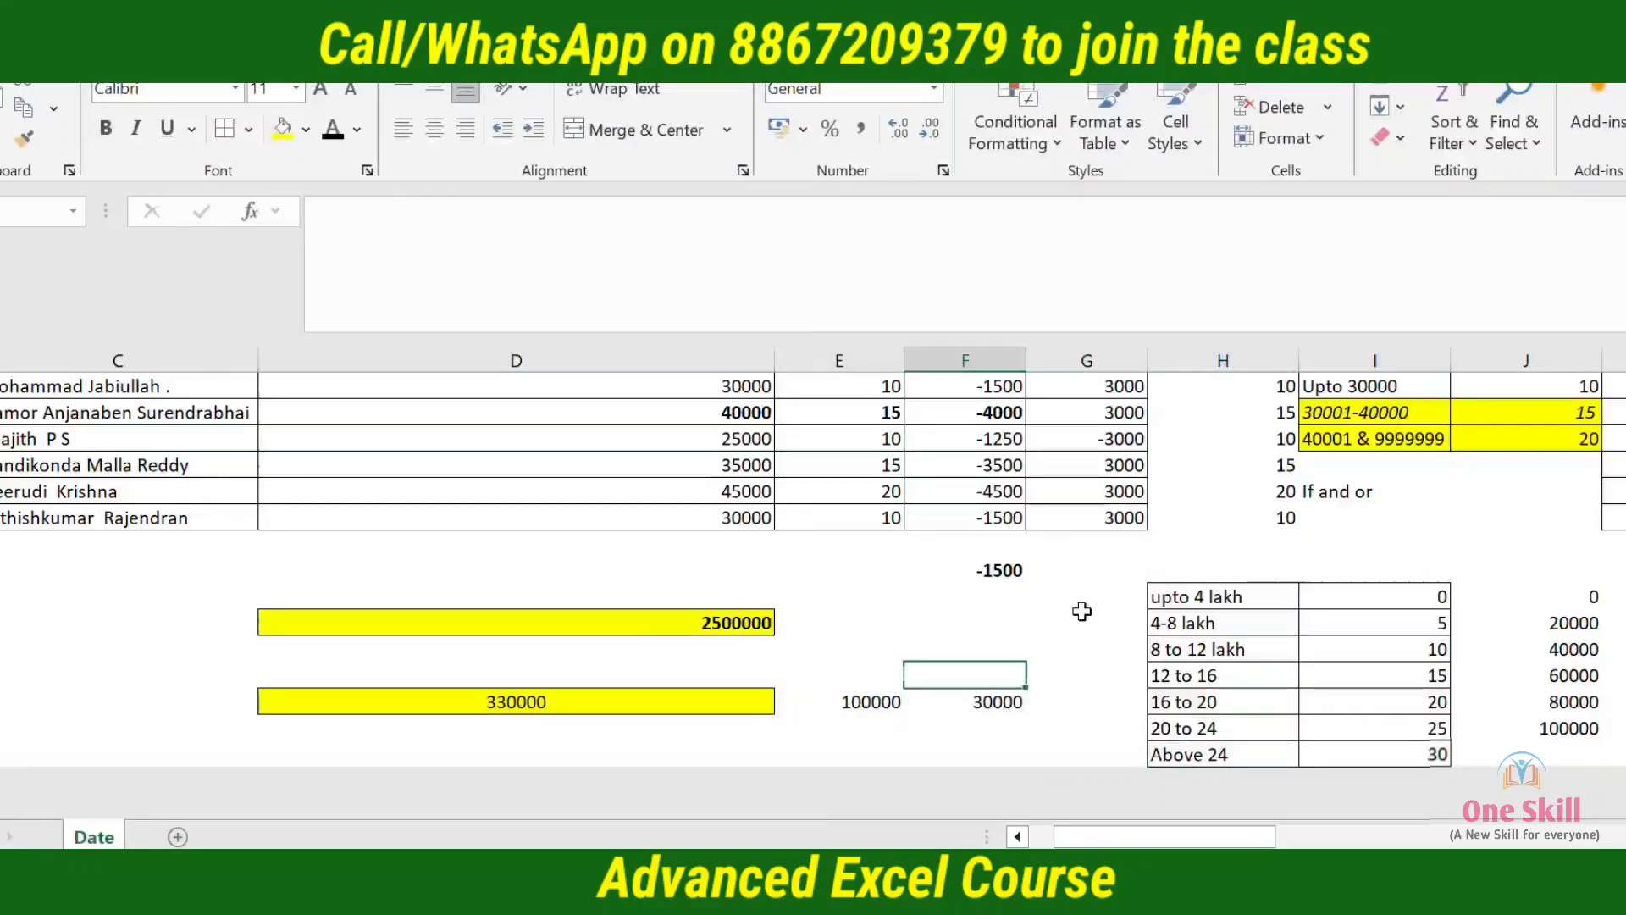
{"action": "type", "text": "="}
{"action": "key", "text": "Right"}
{"action": "key", "text": "Right"}
{"action": "key", "text": "Right"}
{"action": "key", "text": "Right"}
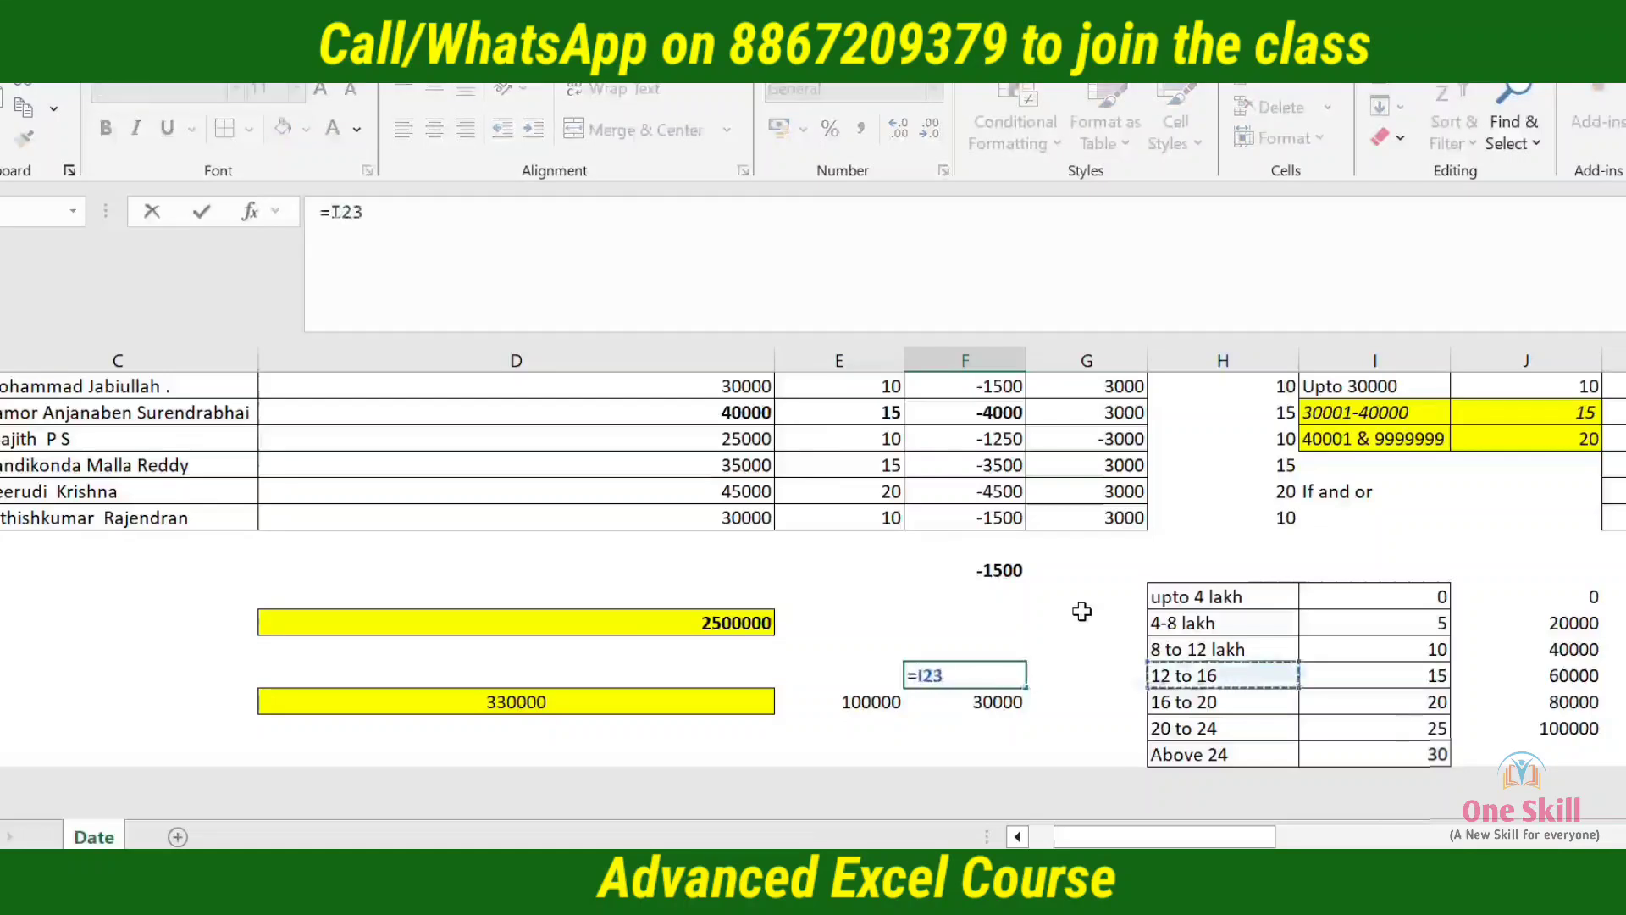
{"action": "key", "text": "Down"}
{"action": "key", "text": "Down"}
{"action": "key", "text": "Down"}
{"action": "key", "text": "Up"}
{"action": "key", "text": "Right"}
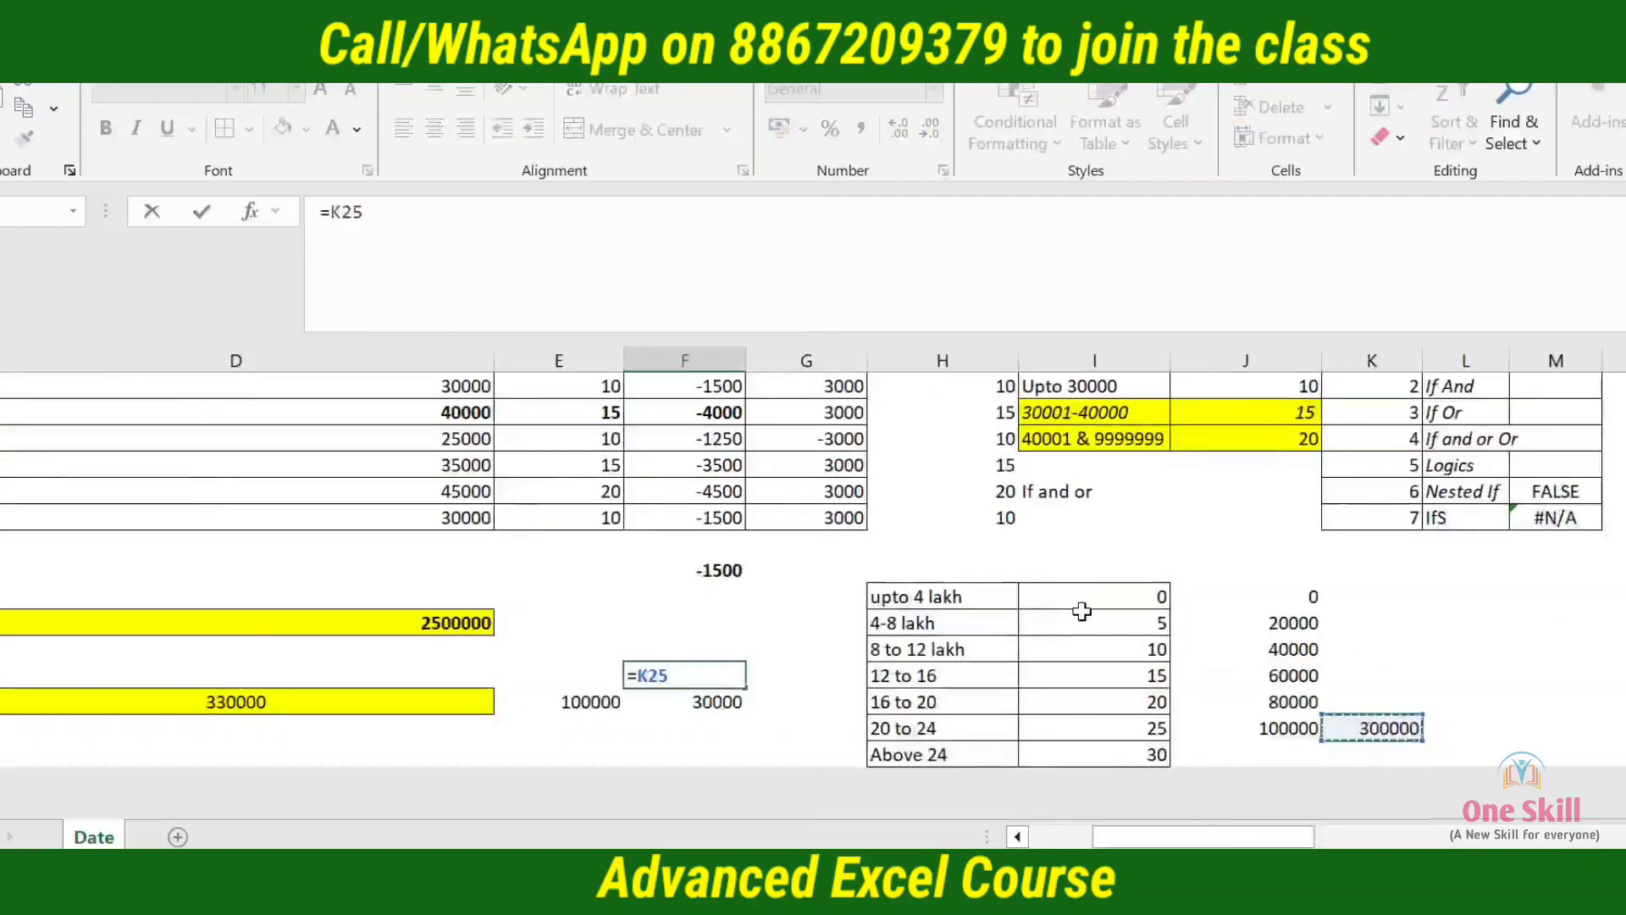
{"action": "type", "text": "+"}
{"action": "key", "text": "Down"}
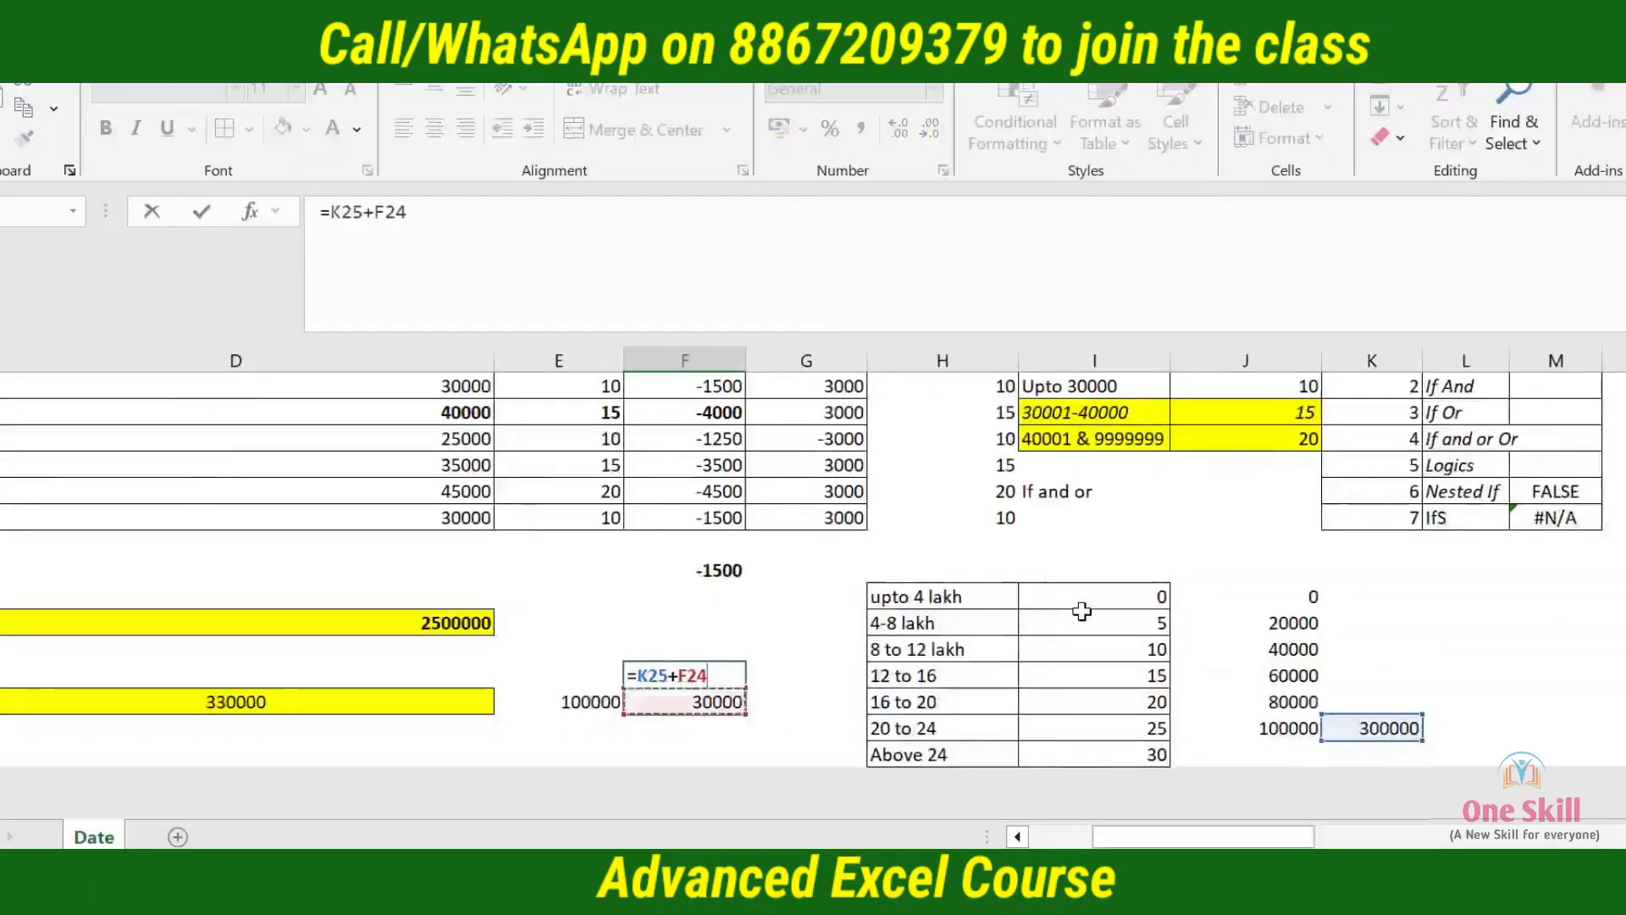
{"action": "key", "text": "Return"}
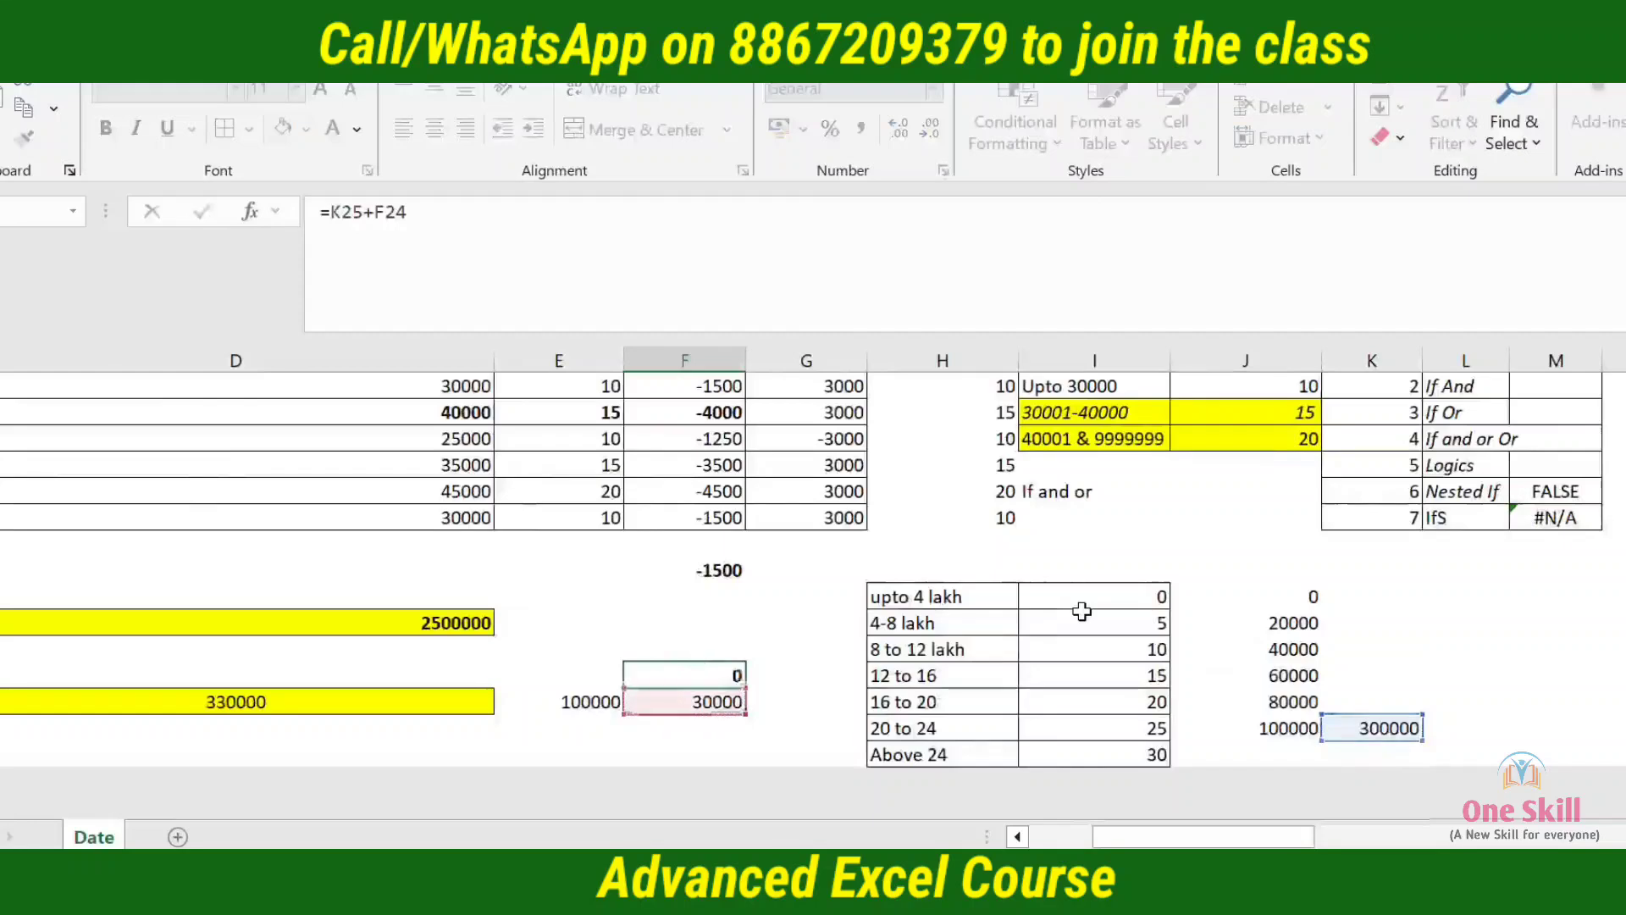
{"action": "key", "text": "Up"}
{"action": "key", "text": "Up"}
{"action": "key", "text": "Down"}
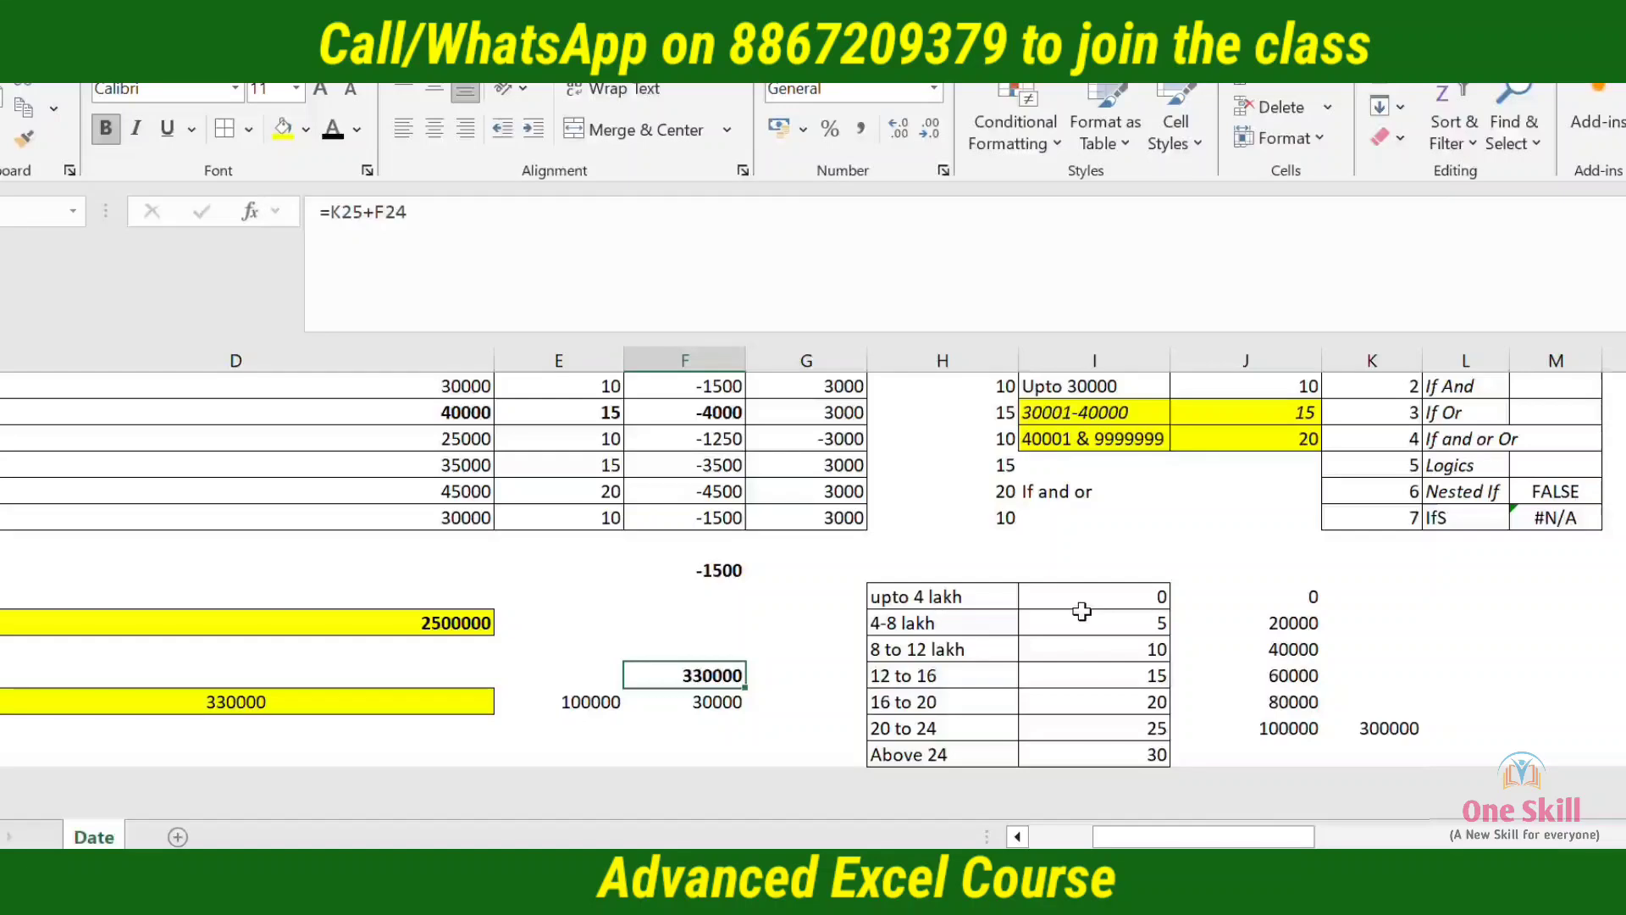
Trace the income in D21 through the slab rates in I25 and I26 and the slab total
{"action": "key", "text": "Left"}
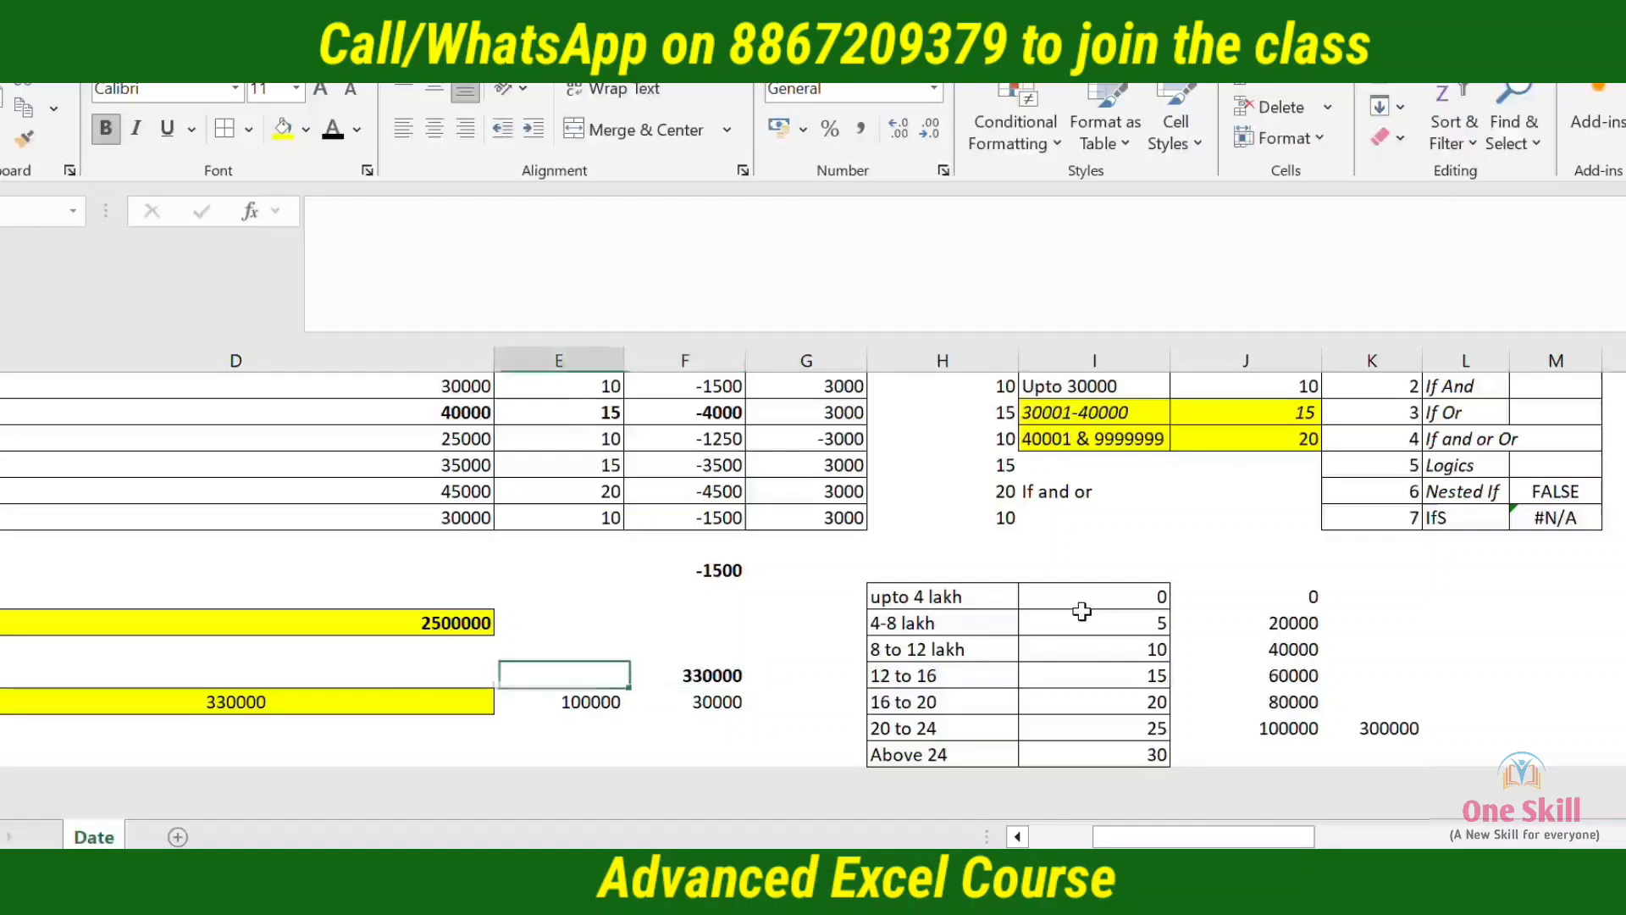
{"action": "key", "text": "Left"}
{"action": "key", "text": "Up"}
{"action": "key", "text": "Up"}
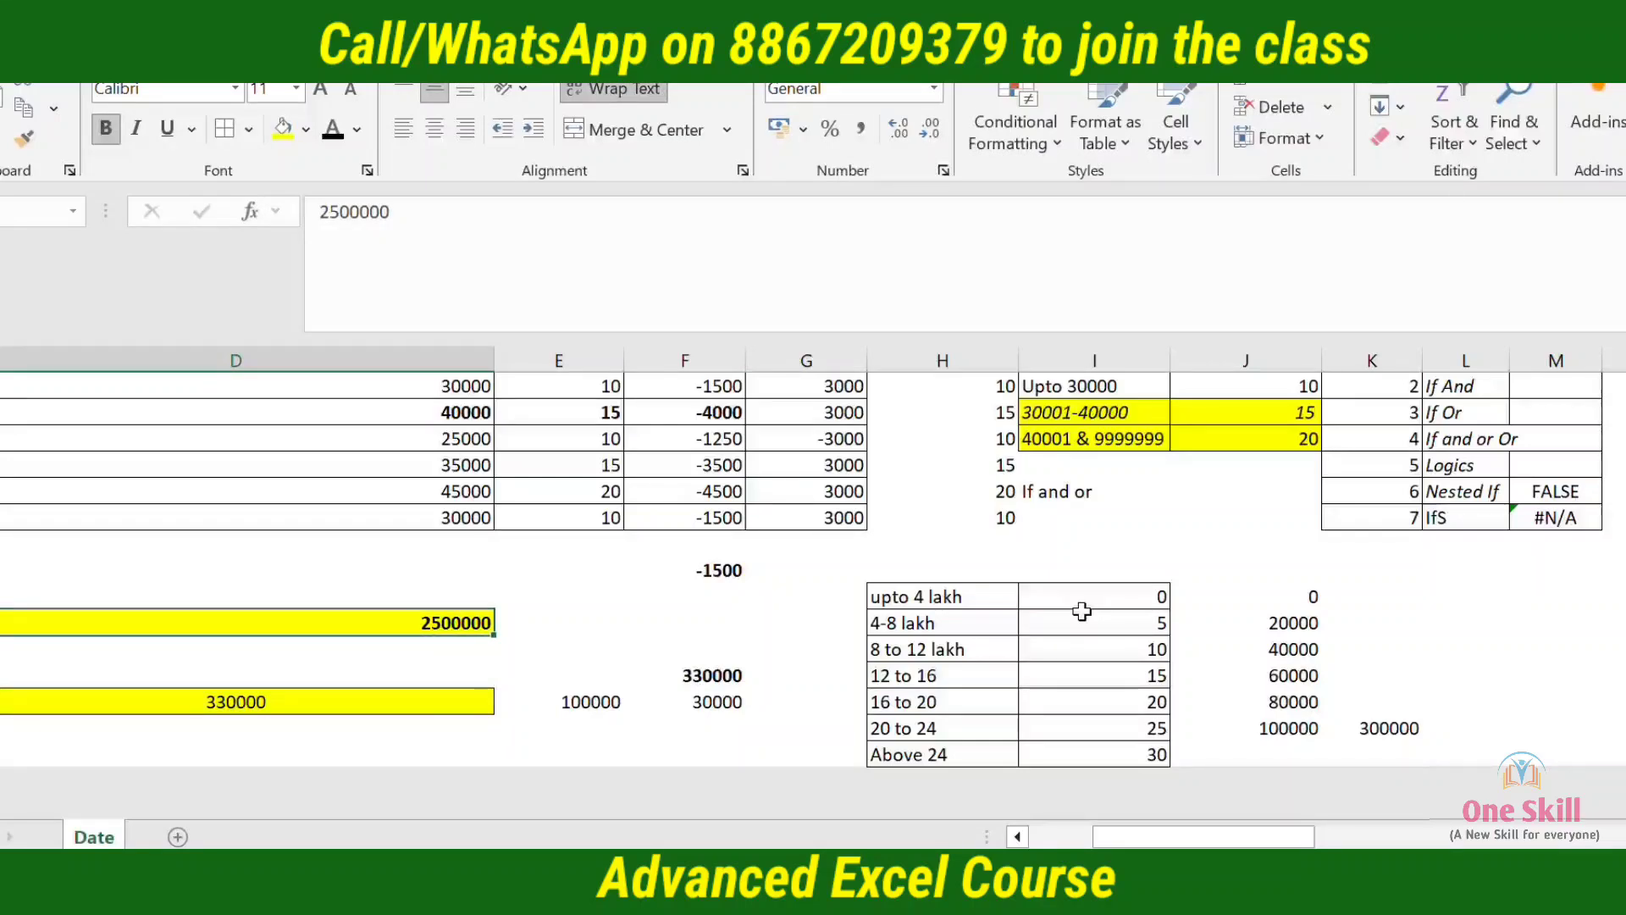
{"action": "key", "text": "Right"}
{"action": "key", "text": "Right"}
{"action": "key", "text": "Right"}
{"action": "key", "text": "Down"}
{"action": "key", "text": "Down"}
{"action": "key", "text": "Right"}
{"action": "key", "text": "Down"}
{"action": "key", "text": "Right"}
{"action": "key", "text": "Down"}
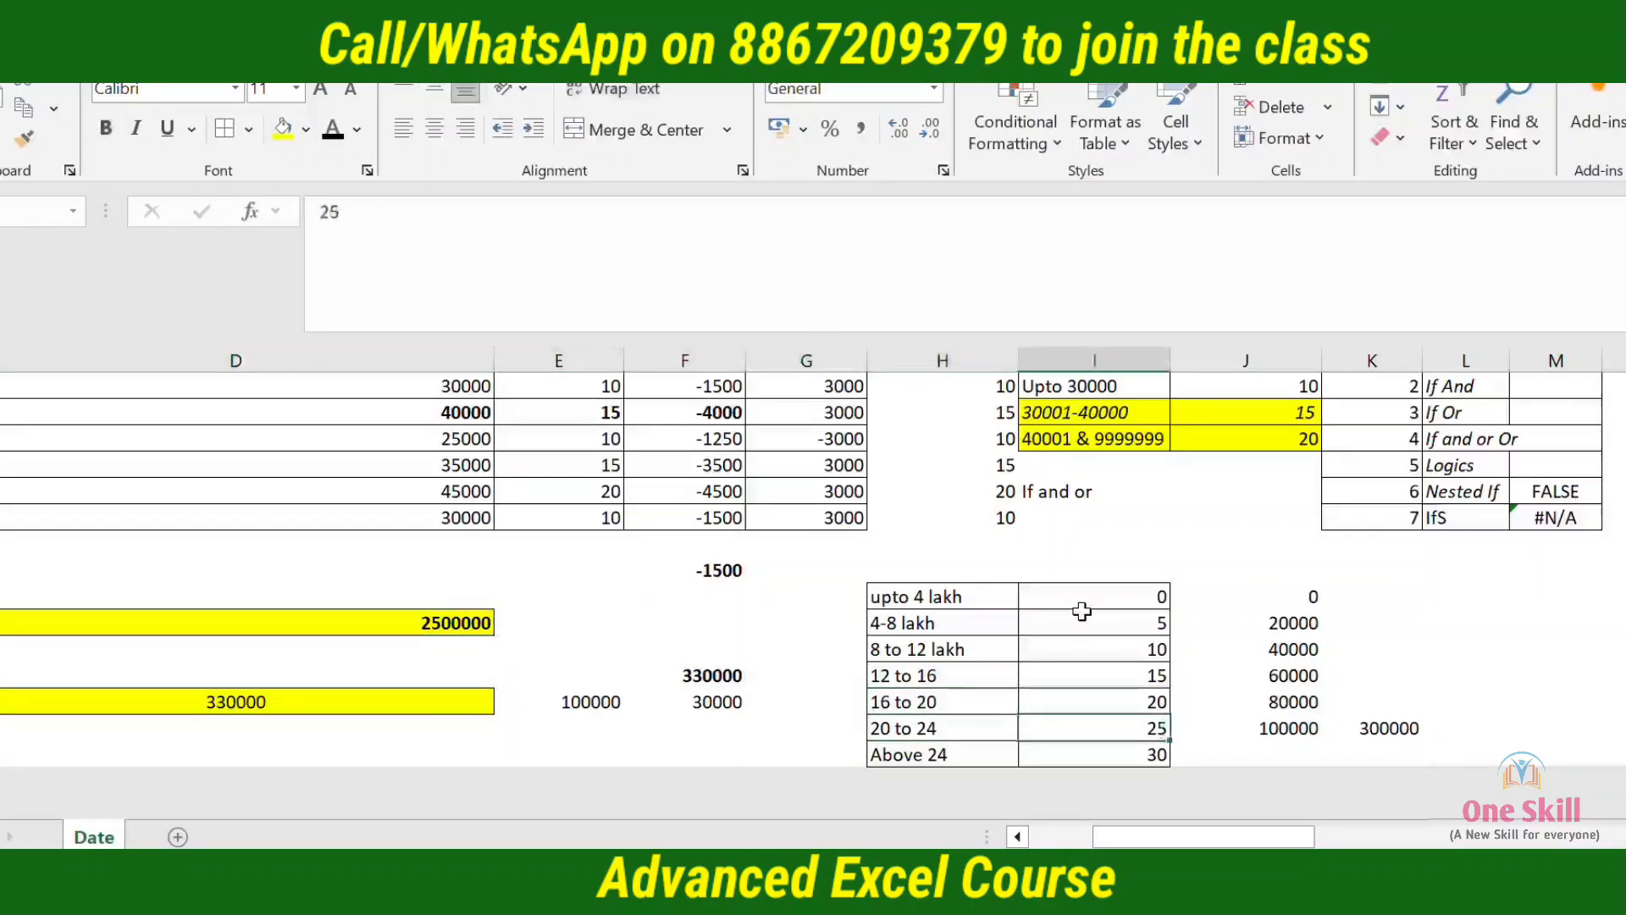
{"action": "key", "text": "Right"}
Examine the Above 24 slab's rate, the total in K25 and the 20 to 24 slab's amount formula in J25
{"action": "key", "text": "Right"}
{"action": "key", "text": "Left"}
{"action": "key", "text": "Left"}
{"action": "key", "text": "Down"}
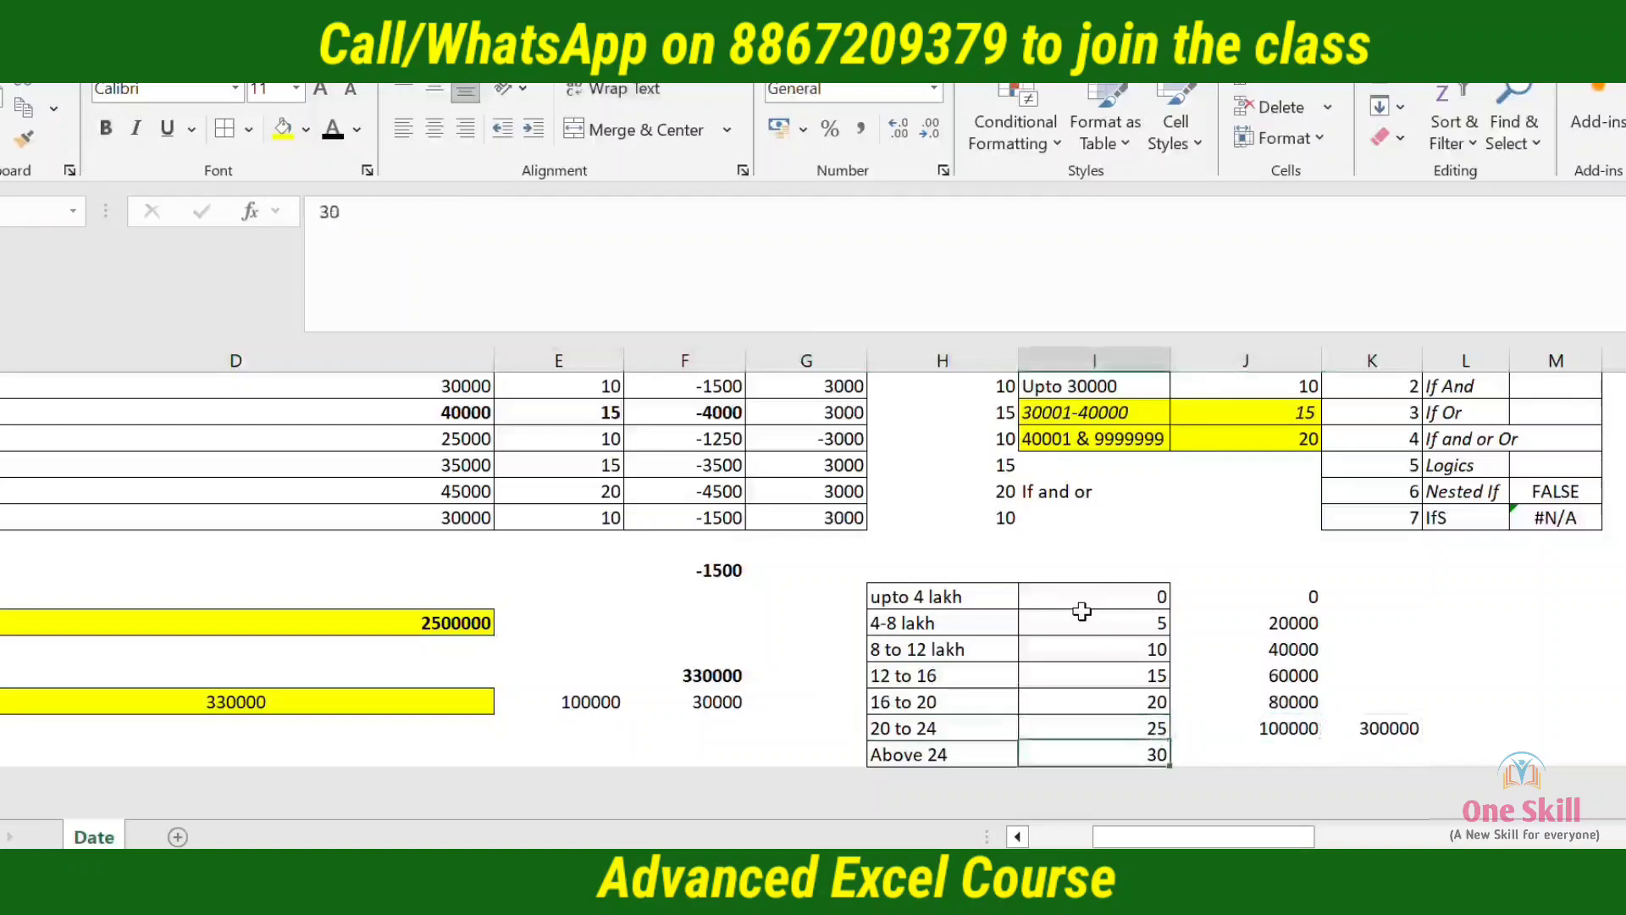
{"action": "key", "text": "Left"}
{"action": "key", "text": "shift+Right"}
{"action": "key", "text": "Right"}
{"action": "key", "text": "Right"}
{"action": "key", "text": "Right"}
{"action": "key", "text": "Up"}
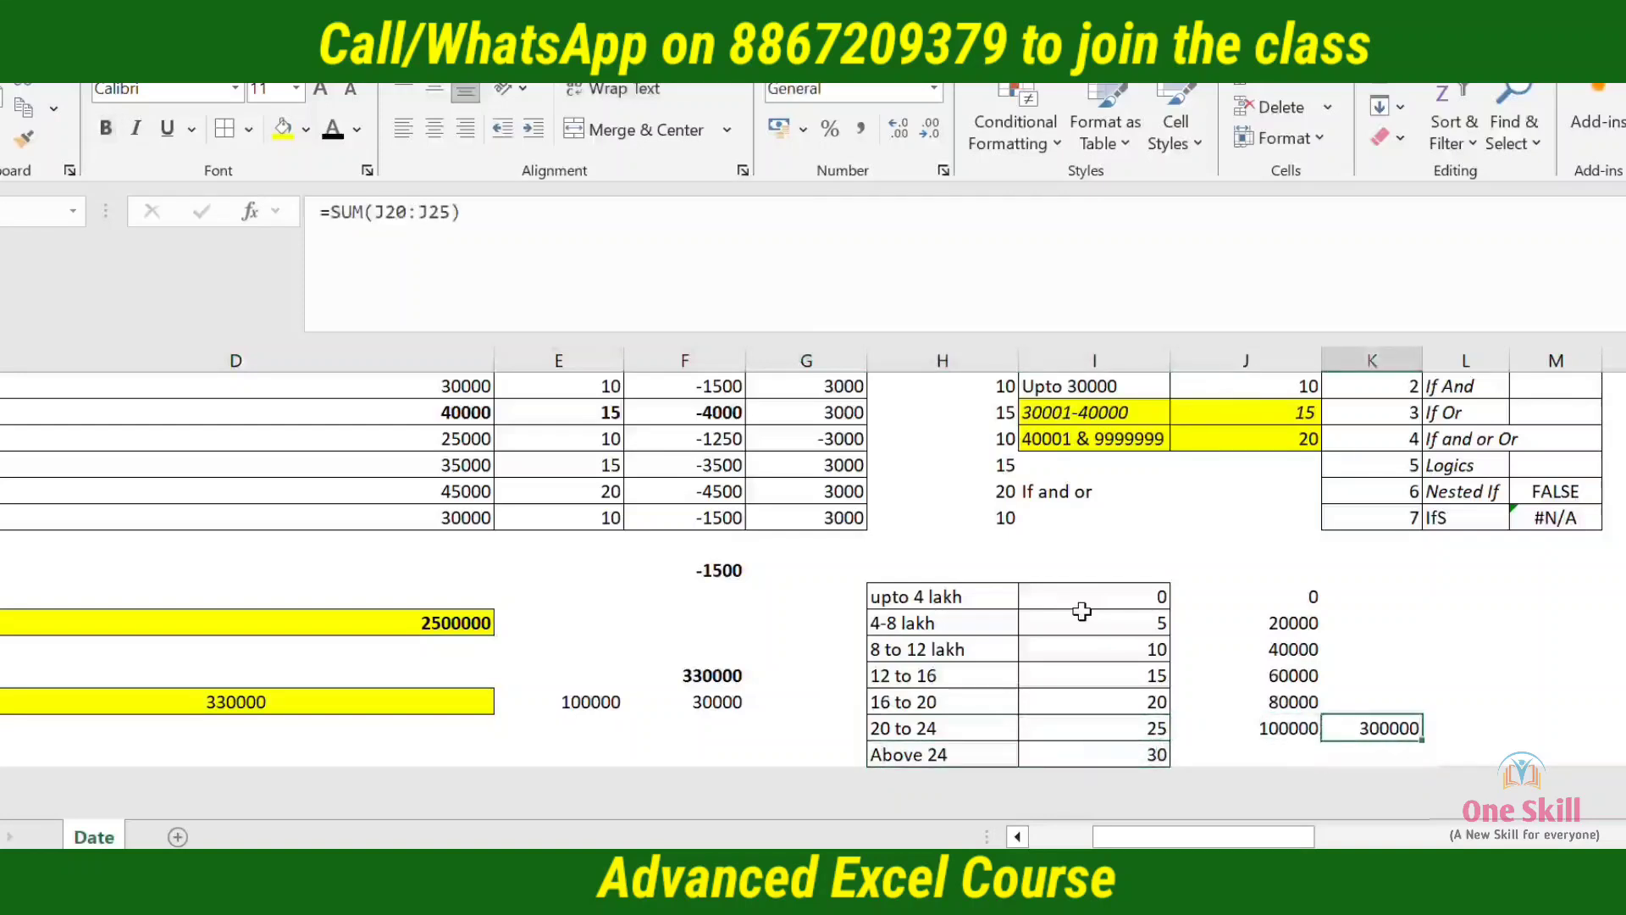
{"action": "key", "text": "Left"}
{"action": "key", "text": "Left"}
Total the slab amounts J20:J24 in K24 with SUM and give the result the General number format
{"action": "key", "text": "Left"}
{"action": "key", "text": "shift+Right"}
{"action": "key", "text": "Right"}
{"action": "key", "text": "Right"}
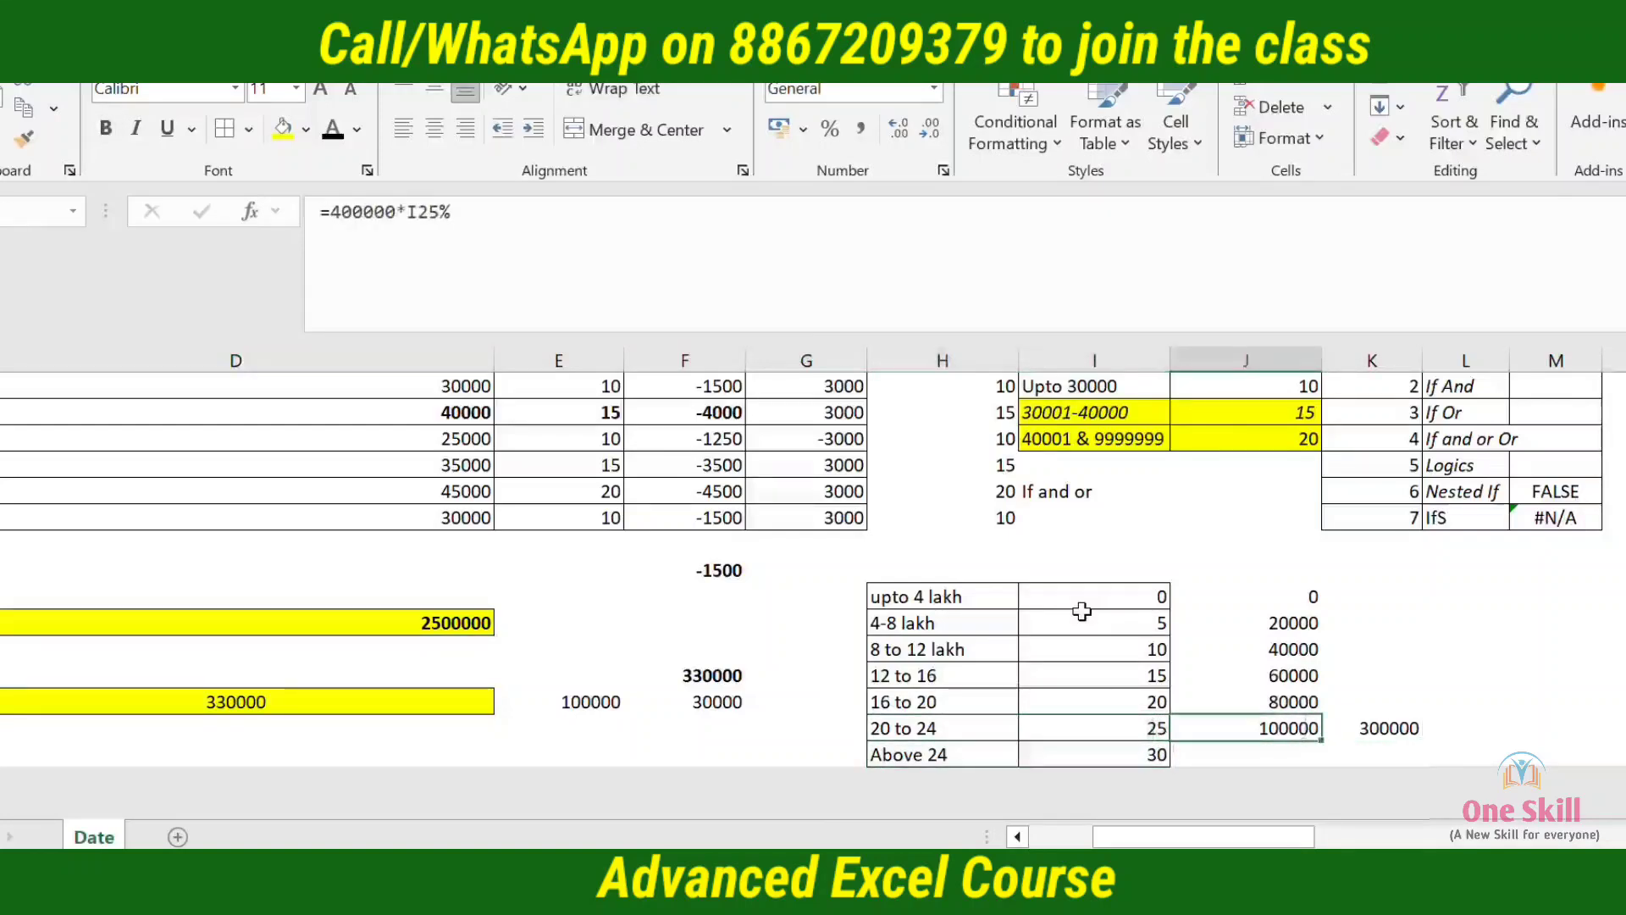
{"action": "key", "text": "Left"}
{"action": "key", "text": "Left"}
{"action": "key", "text": "shift+Right"}
{"action": "key", "text": "Right"}
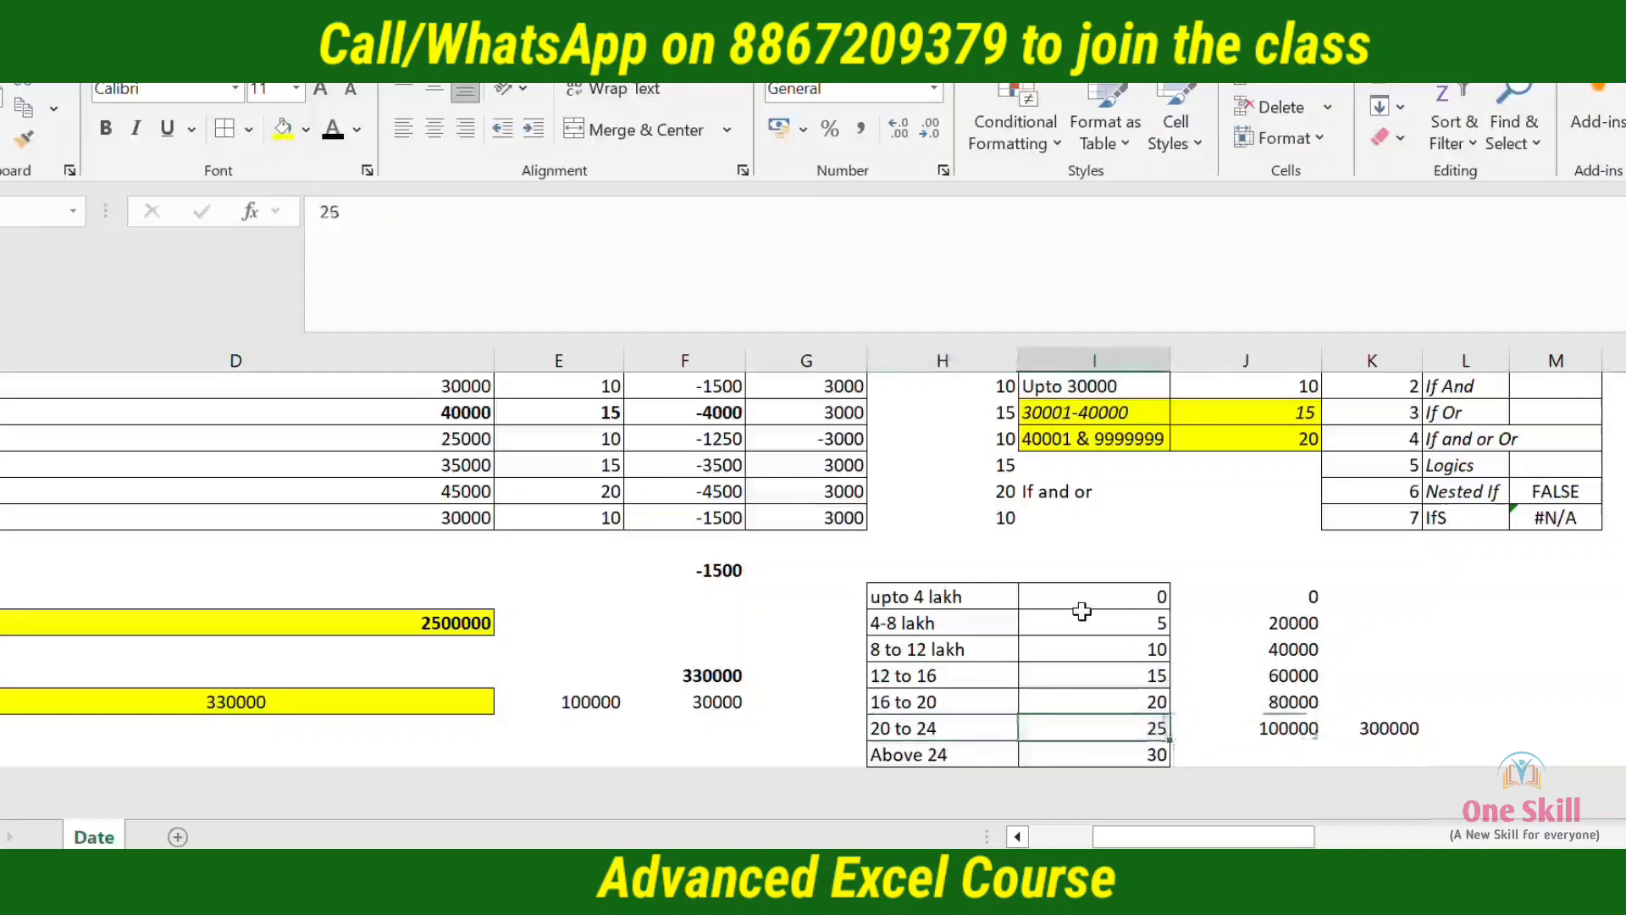
{"action": "key", "text": "Right"}
{"action": "key", "text": "Right"}
{"action": "key", "text": "Up"}
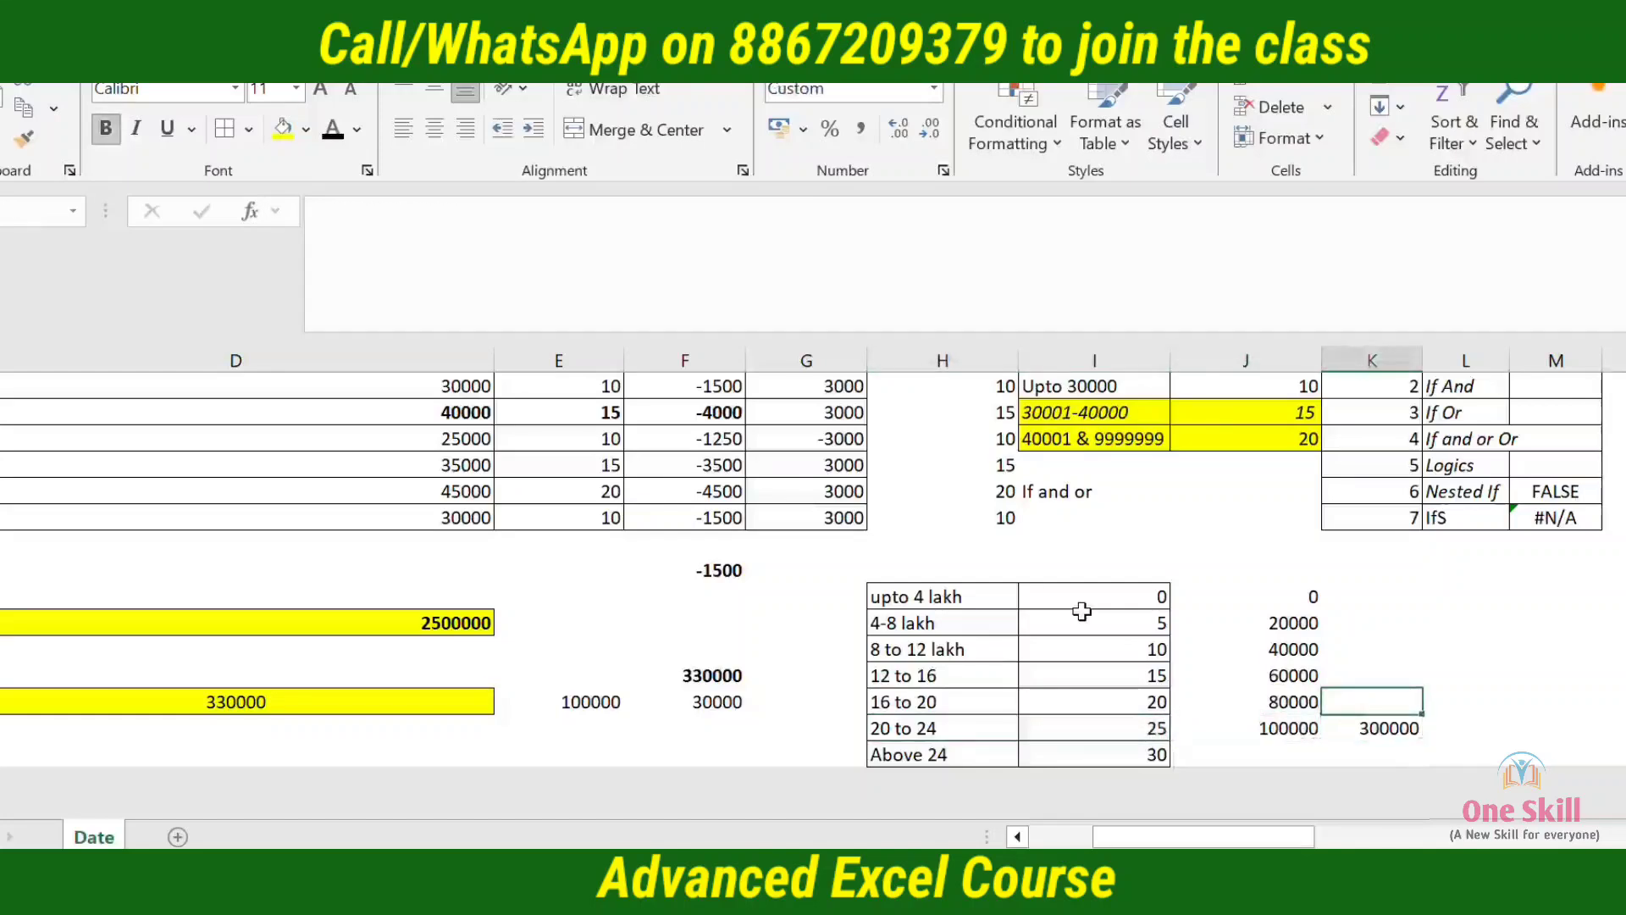
{"action": "type", "text": "=su"}
{"action": "key", "text": "Tab"}
{"action": "key", "text": "Left"}
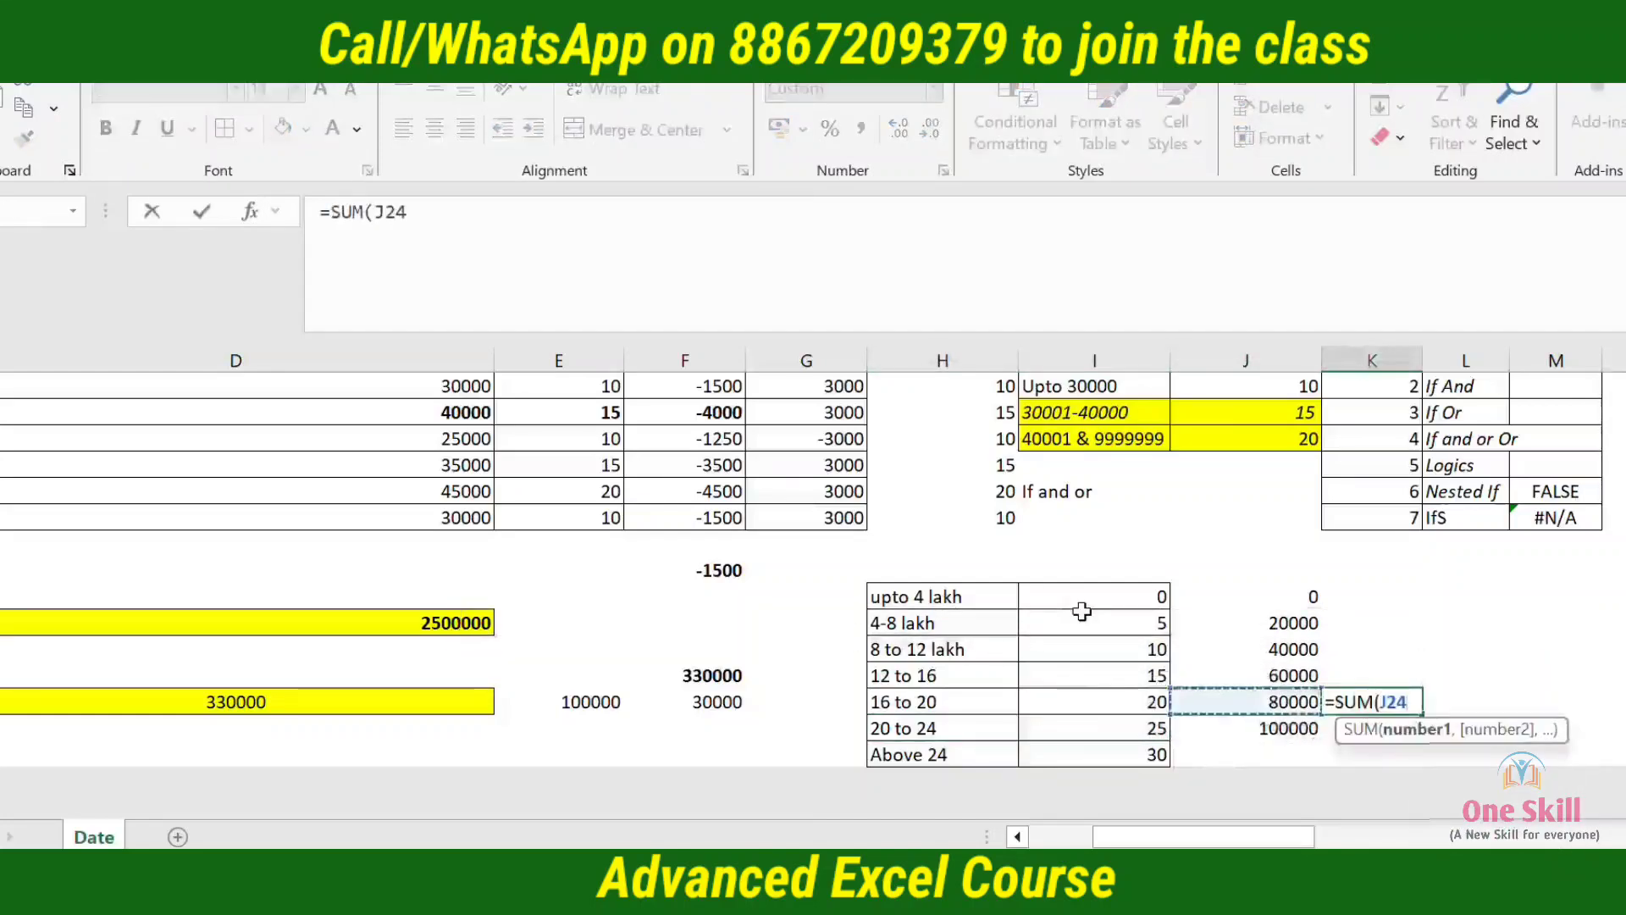
{"action": "key", "text": "shift+Up"}
{"action": "key", "text": "shift+Up"}
{"action": "key", "text": "shift+Up"}
{"action": "key", "text": "shift+Up"}
{"action": "key", "text": "Return"}
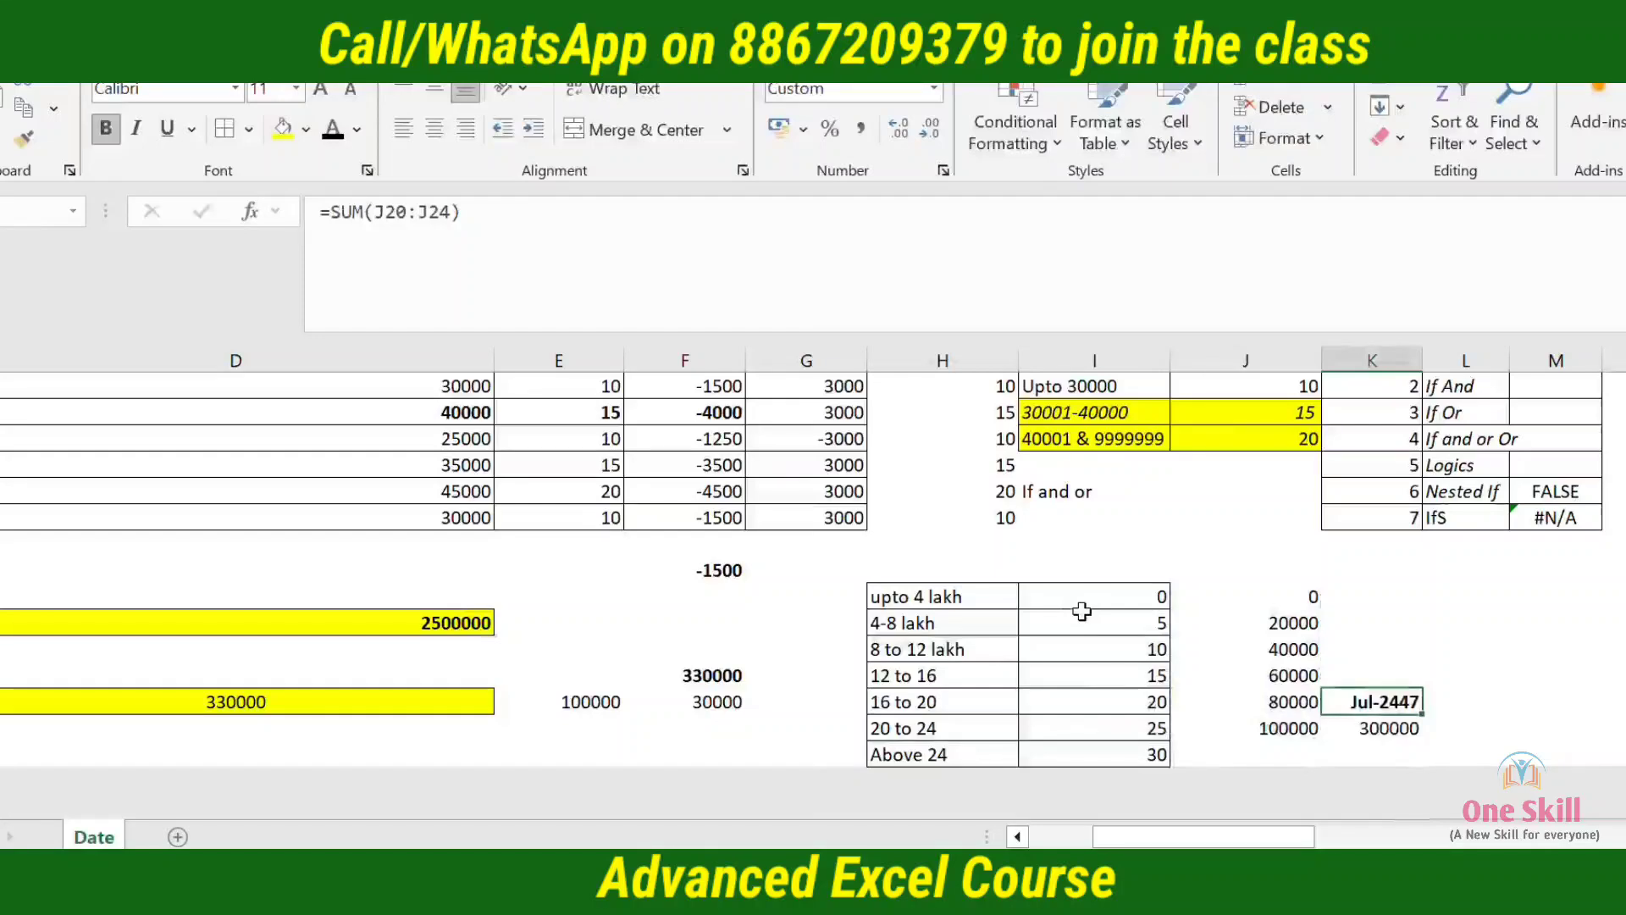
{"action": "key", "text": "ctrl+shift+asciitilde"}
Review the slab amounts in J20:J24 against the slab labels from upto 4 lakh to 16 to 20
{"action": "key", "text": "Left"}
{"action": "key", "text": "shift+Up"}
{"action": "key", "text": "shift+Up"}
{"action": "key", "text": "shift+Up"}
{"action": "key", "text": "shift+Up"}
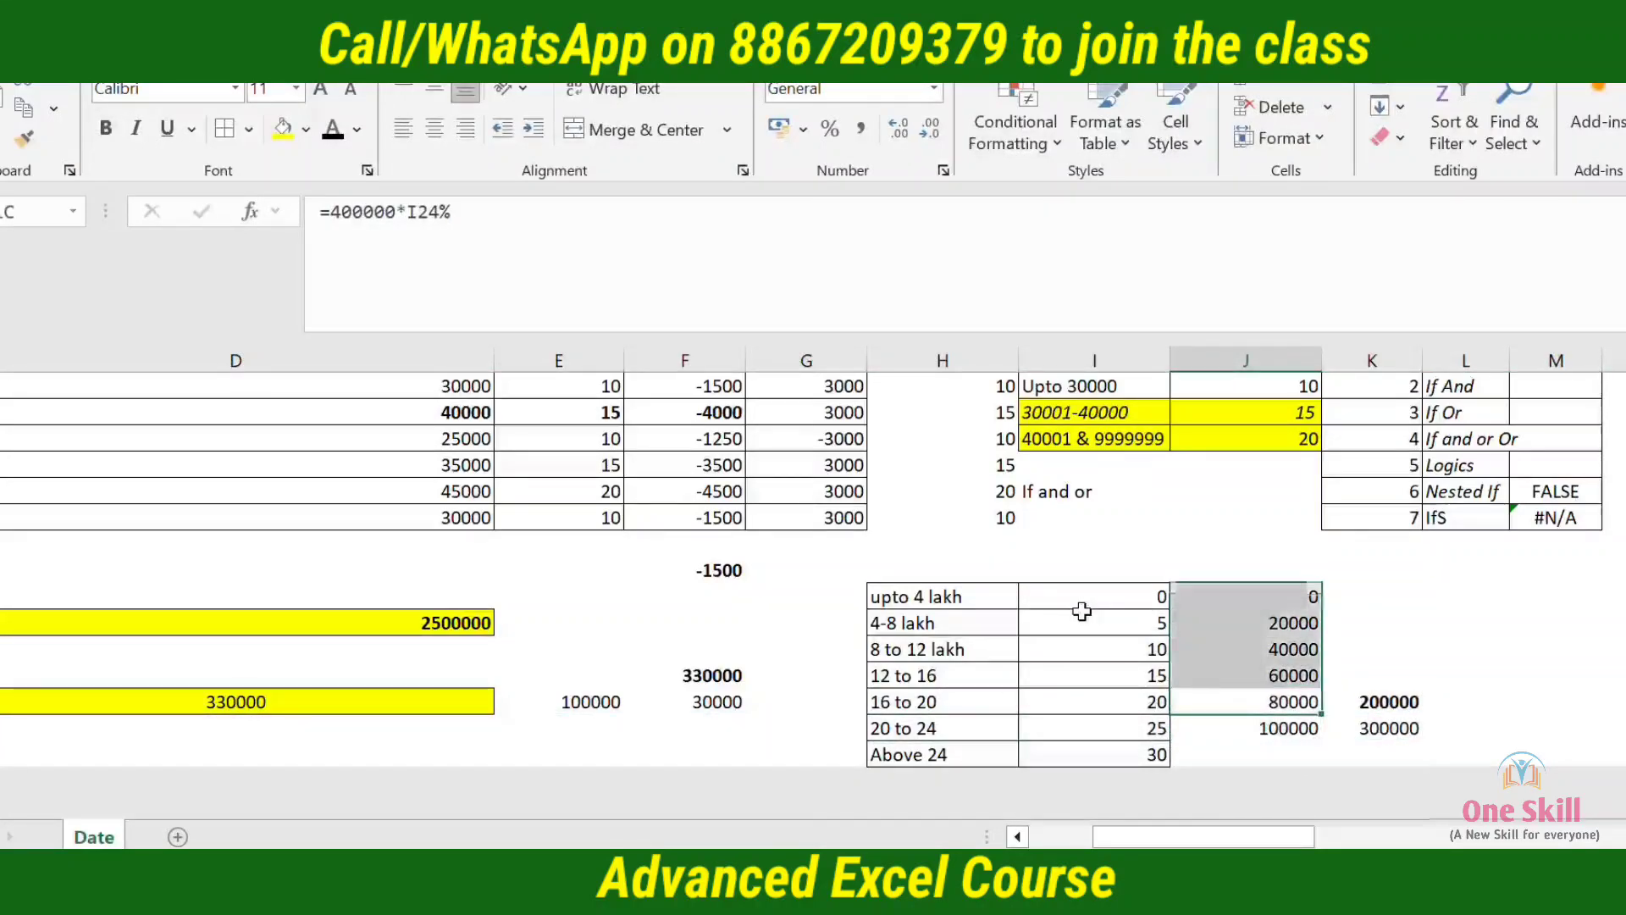
{"action": "key", "text": "Down"}
{"action": "key", "text": "Left"}
{"action": "key", "text": "Left"}
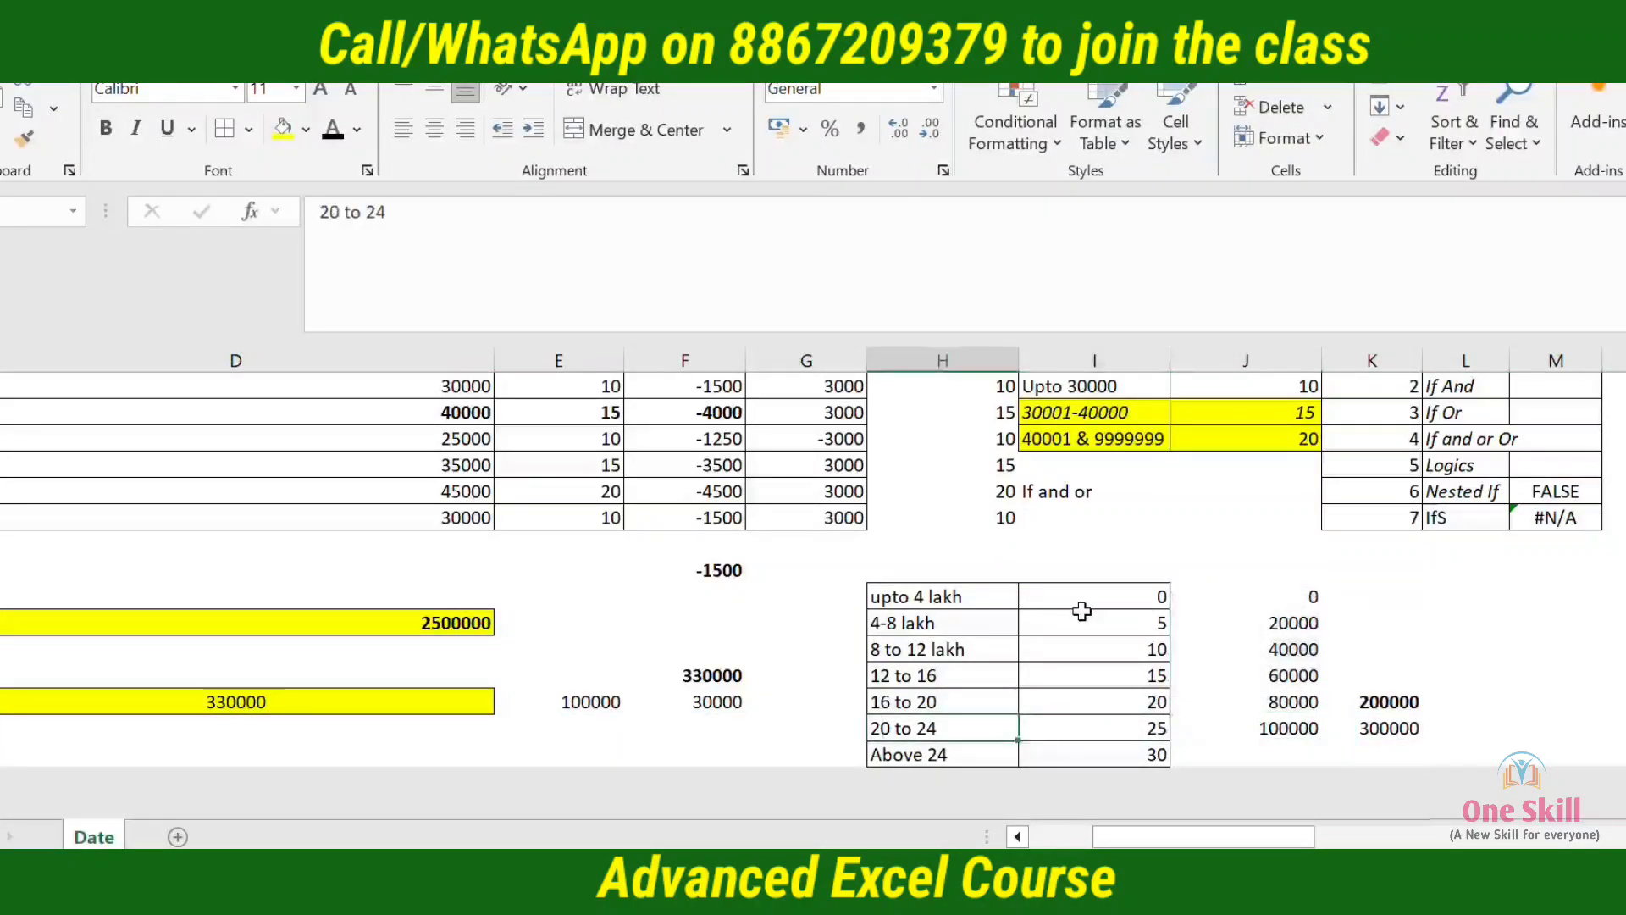
{"action": "key", "text": "shift+Right"}
{"action": "key", "text": "Up"}
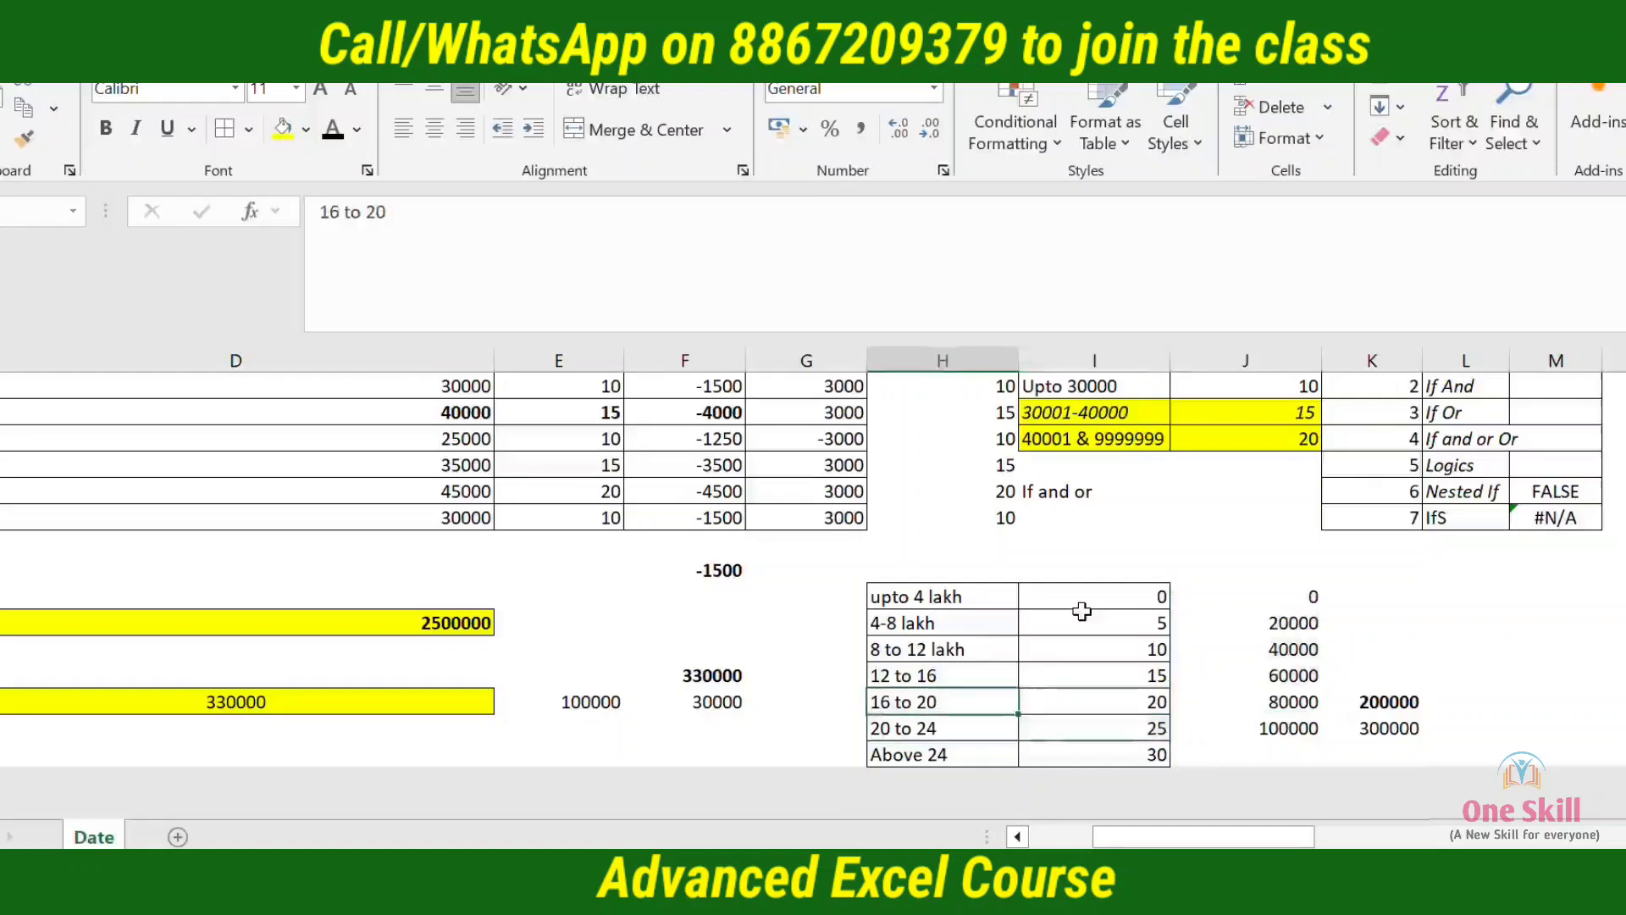
{"action": "key", "text": "shift+Up"}
{"action": "key", "text": "shift+Up"}
{"action": "key", "text": "shift+Up"}
{"action": "key", "text": "shift+Up"}
{"action": "key", "text": "Right"}
{"action": "key", "text": "Right"}
{"action": "key", "text": "Right"}
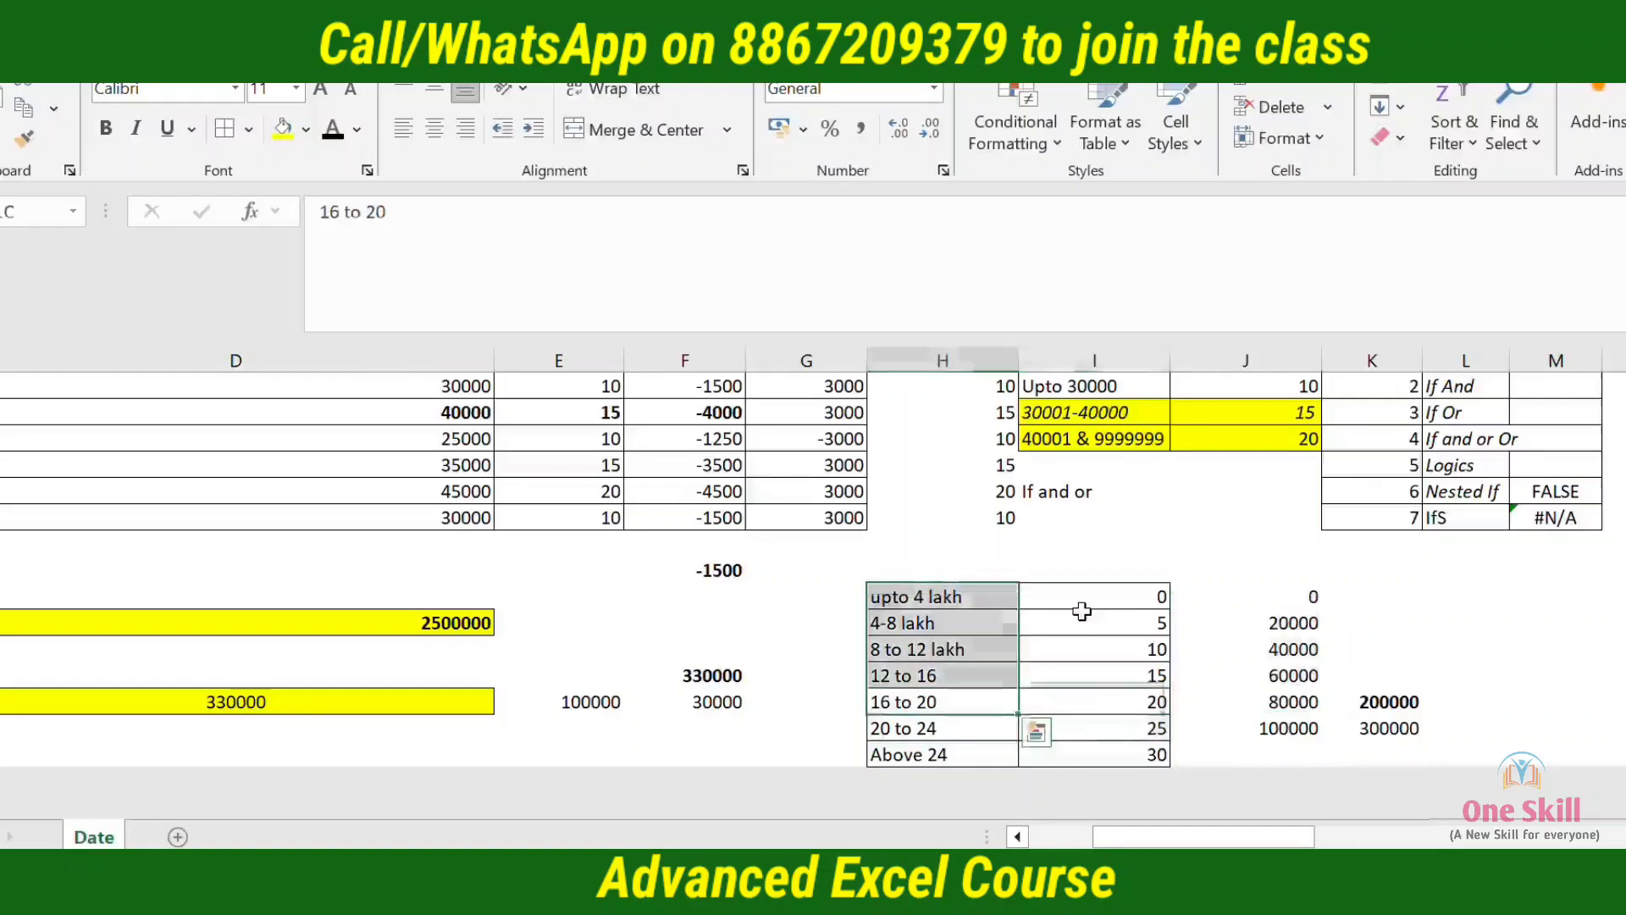
{"action": "key", "text": "Left"}
{"action": "key", "text": "Left"}
{"action": "key", "text": "Left"}
{"action": "key", "text": "Left"}
{"action": "key", "text": "Left"}
{"action": "key", "text": "Left"}
{"action": "key", "text": "Left"}
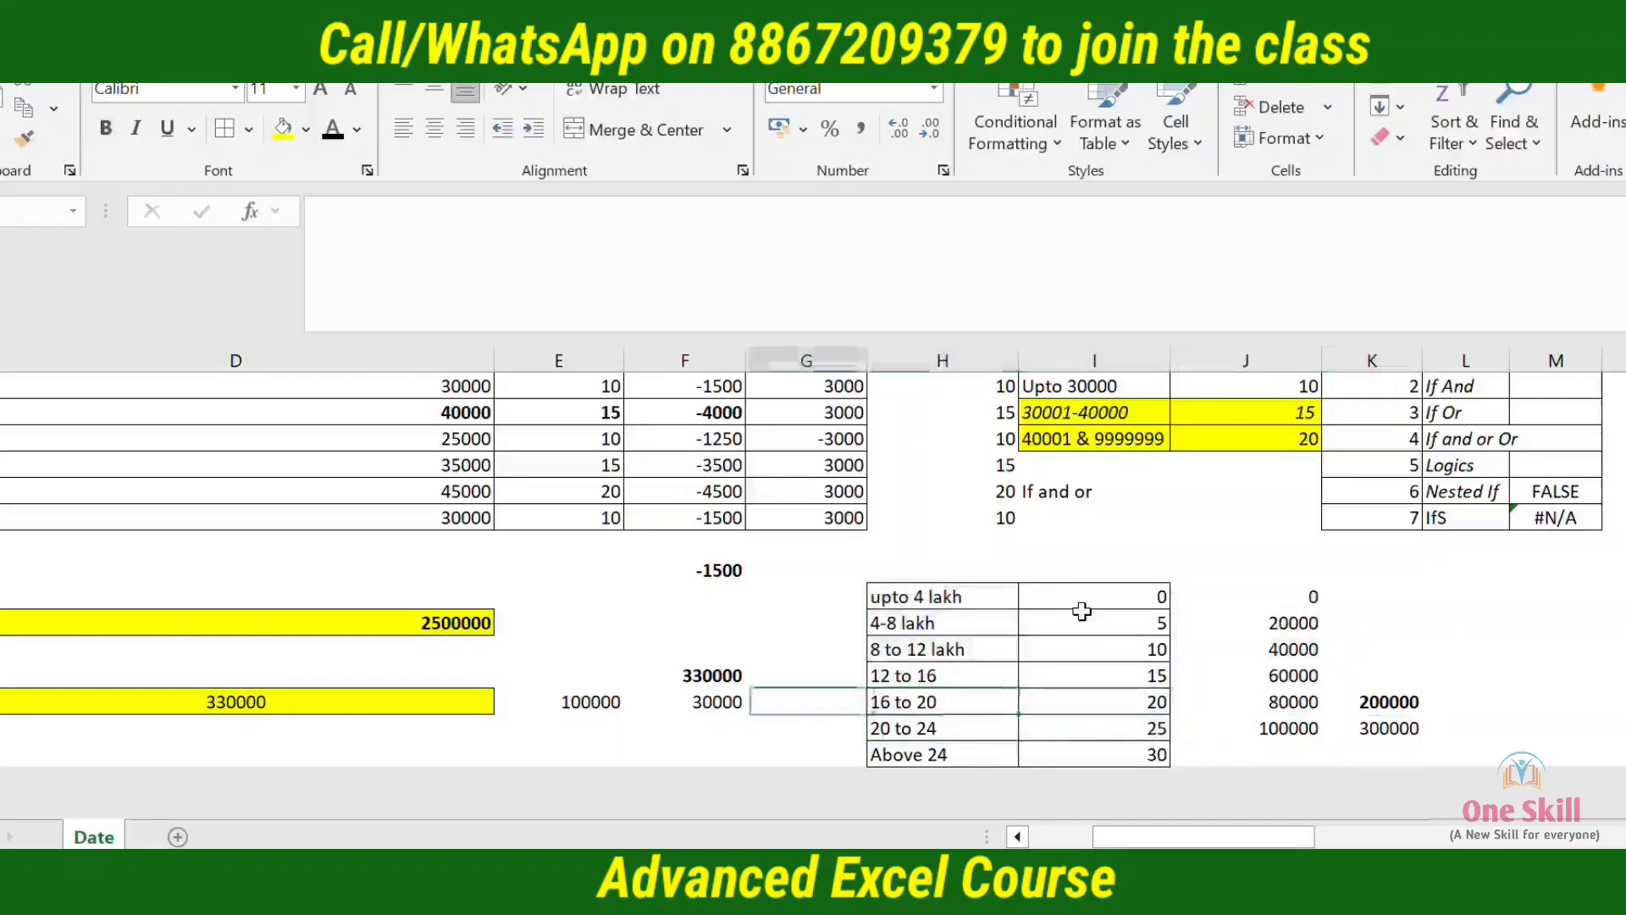
{"action": "key", "text": "F2"}
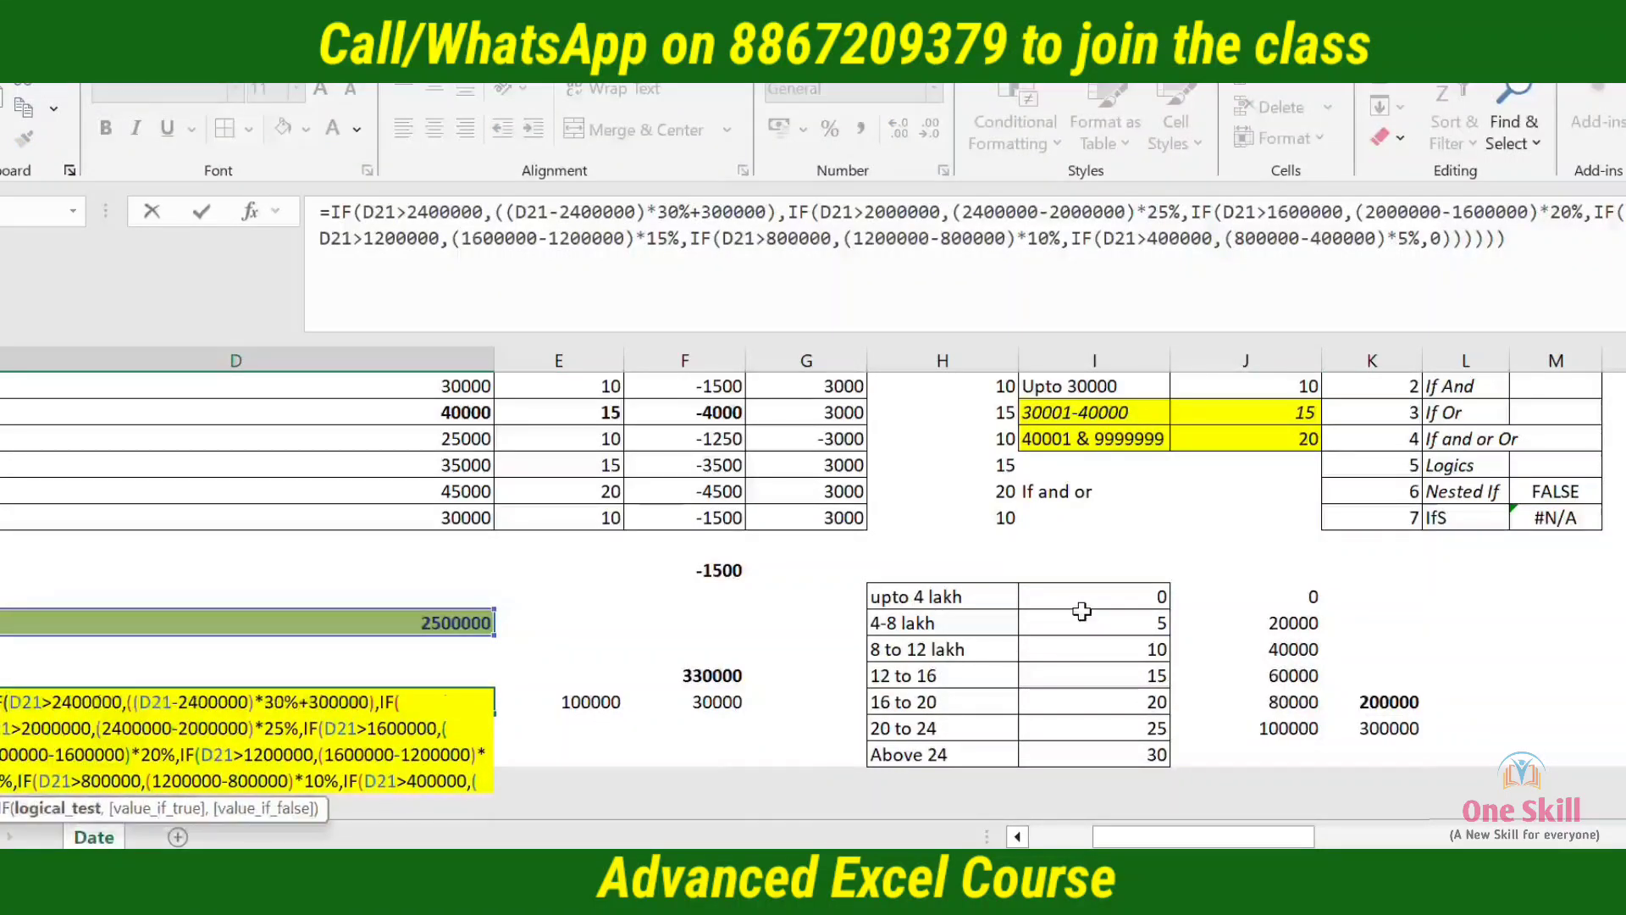
{"action": "key", "text": "Escape"}
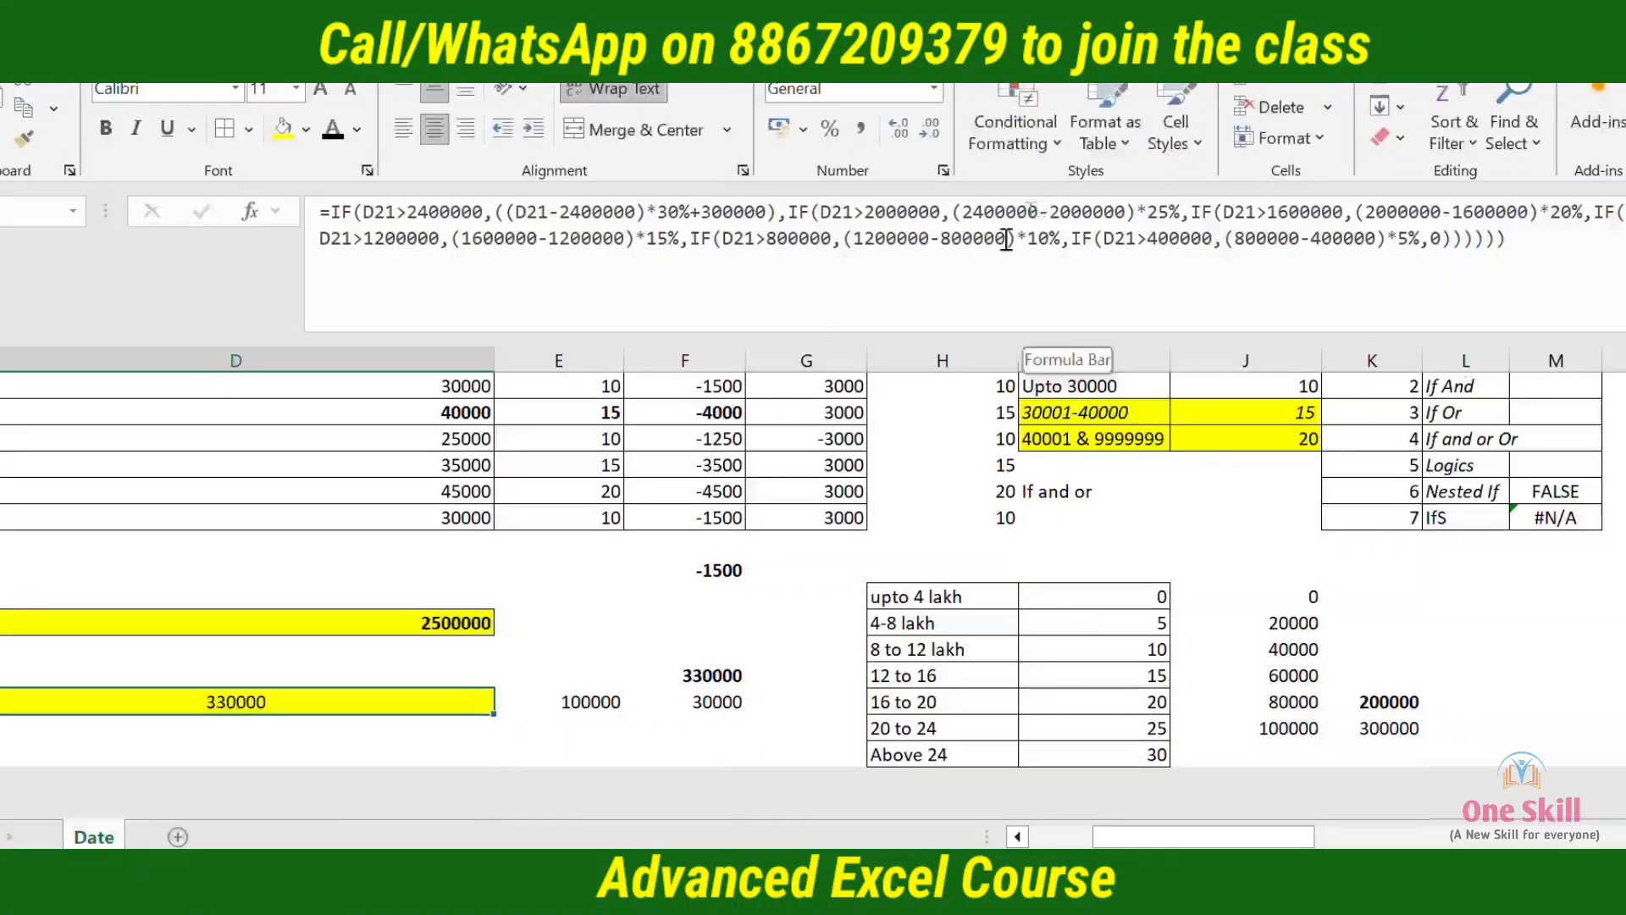
{"action": "key", "text": "Left"}
{"action": "key", "text": "Down"}
{"action": "key", "text": "Down"}
{"action": "key", "text": "Down"}
{"action": "key", "text": "Down"}
{"action": "key", "text": "Right"}
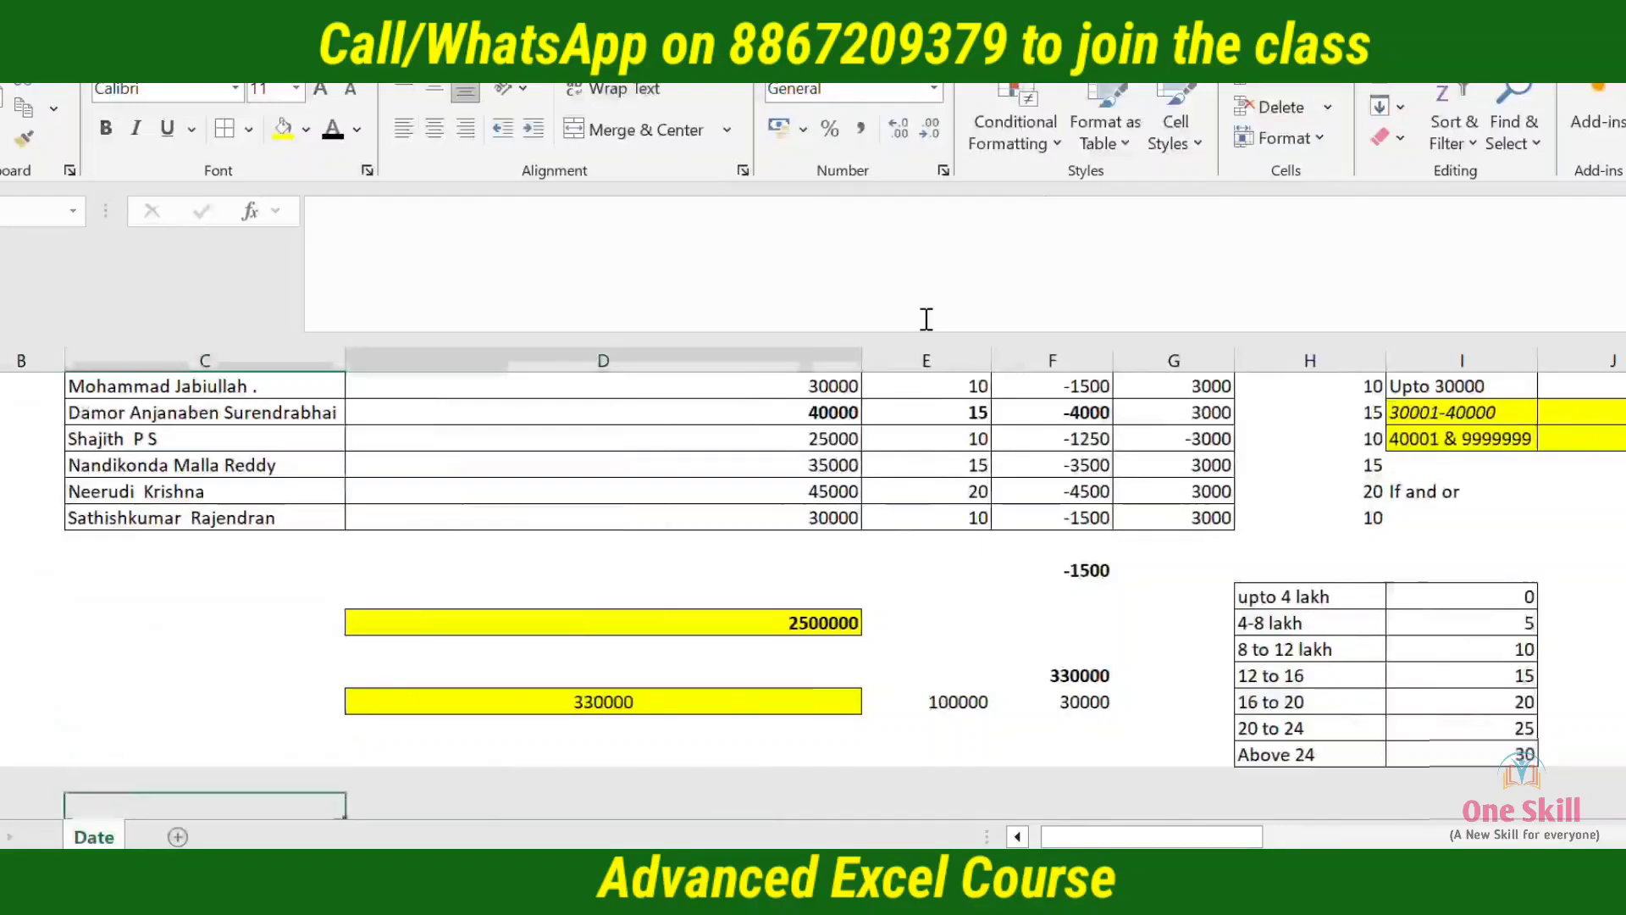
{"action": "key", "text": "Up"}
{"action": "key", "text": "Up"}
{"action": "key", "text": "Up"}
{"action": "key", "text": "Up"}
{"action": "key", "text": "F2"}
{"action": "key", "text": "Up"}
{"action": "key", "text": "Up"}
{"action": "key", "text": "Up"}
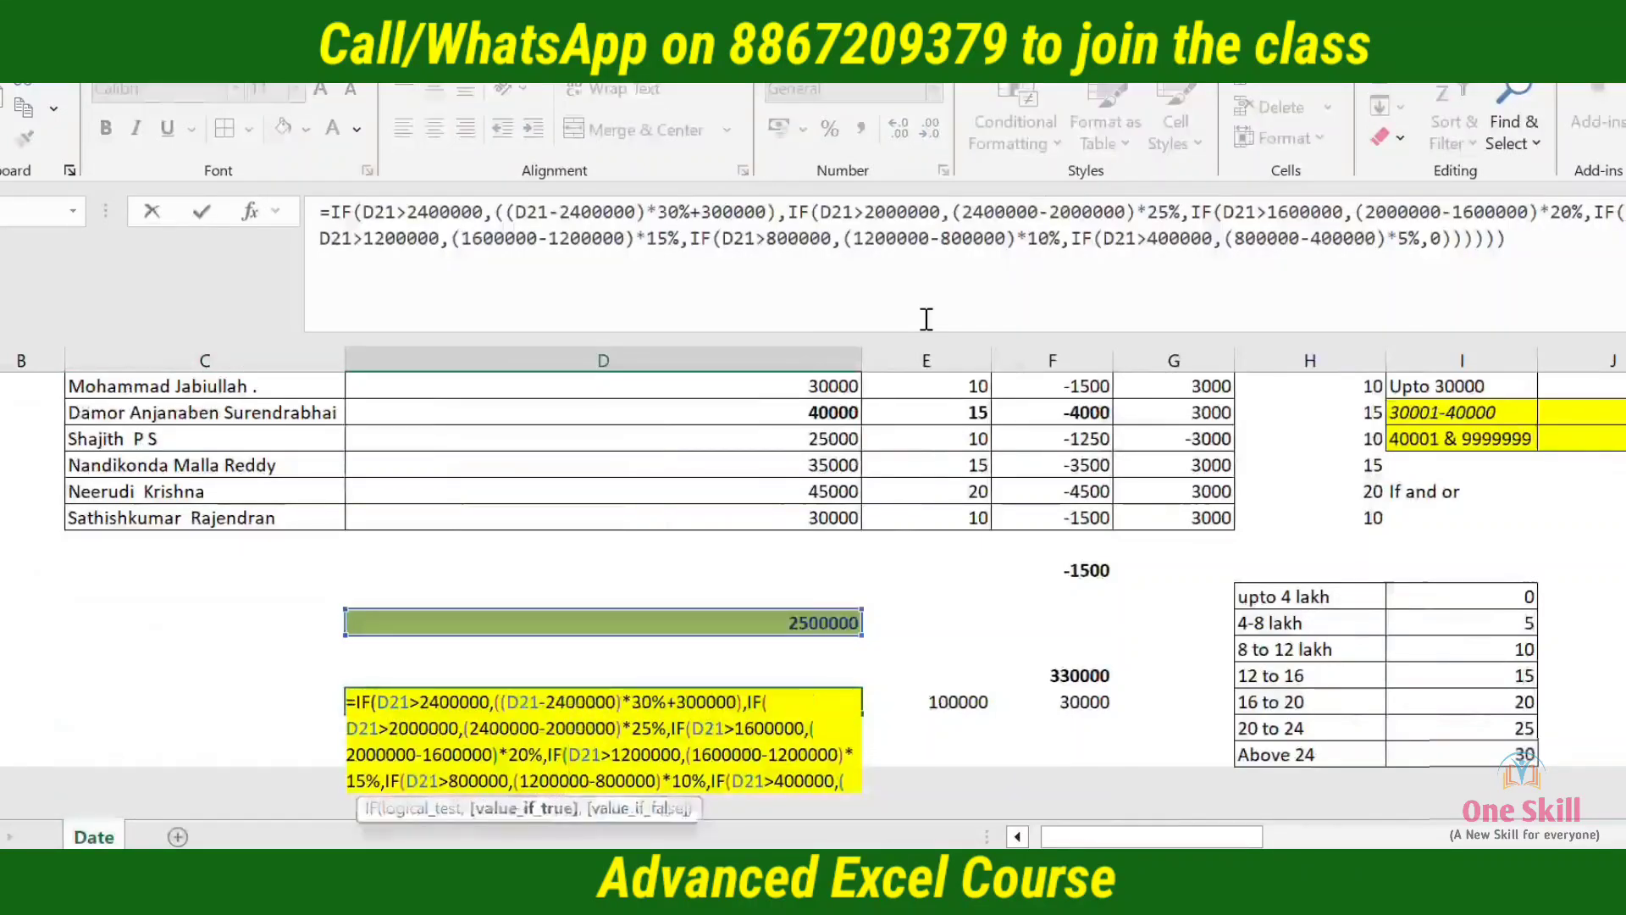
{"action": "key", "text": "Right"}
{"action": "key", "text": "Right"}
{"action": "key", "text": "Right"}
{"action": "key", "text": "Right"}
{"action": "key", "text": "Right"}
{"action": "key", "text": "Right"}
{"action": "key", "text": "Right"}
{"action": "key", "text": "Right"}
{"action": "key", "text": "Right"}
{"action": "key", "text": "Right"}
{"action": "key", "text": "Right"}
{"action": "key", "text": "Right"}
{"action": "key", "text": "Right"}
{"action": "key", "text": "Right"}
{"action": "key", "text": "Right"}
{"action": "key", "text": "Right"}
{"action": "key", "text": "Right"}
{"action": "key", "text": "Right"}
{"action": "key", "text": "Right"}
{"action": "key", "text": "Right"}
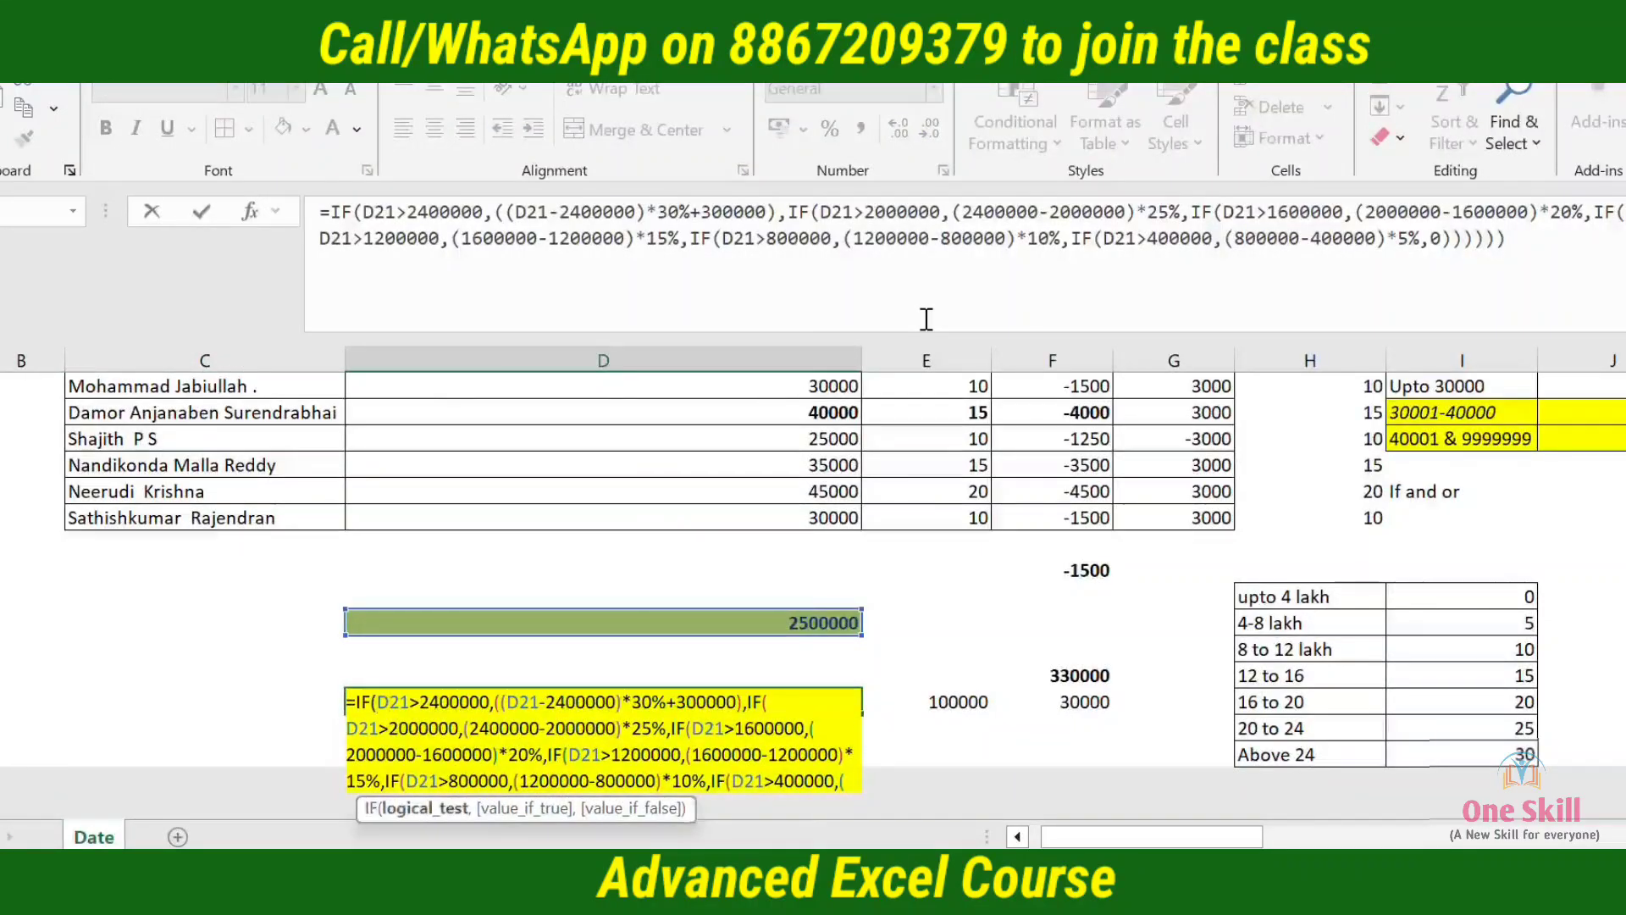
{"action": "key", "text": "Right"}
{"action": "key", "text": "Right"}
{"action": "key", "text": "Right"}
{"action": "key", "text": "Right"}
{"action": "key", "text": "Right"}
{"action": "key", "text": "Right"}
{"action": "key", "text": "Right"}
{"action": "key", "text": "Right"}
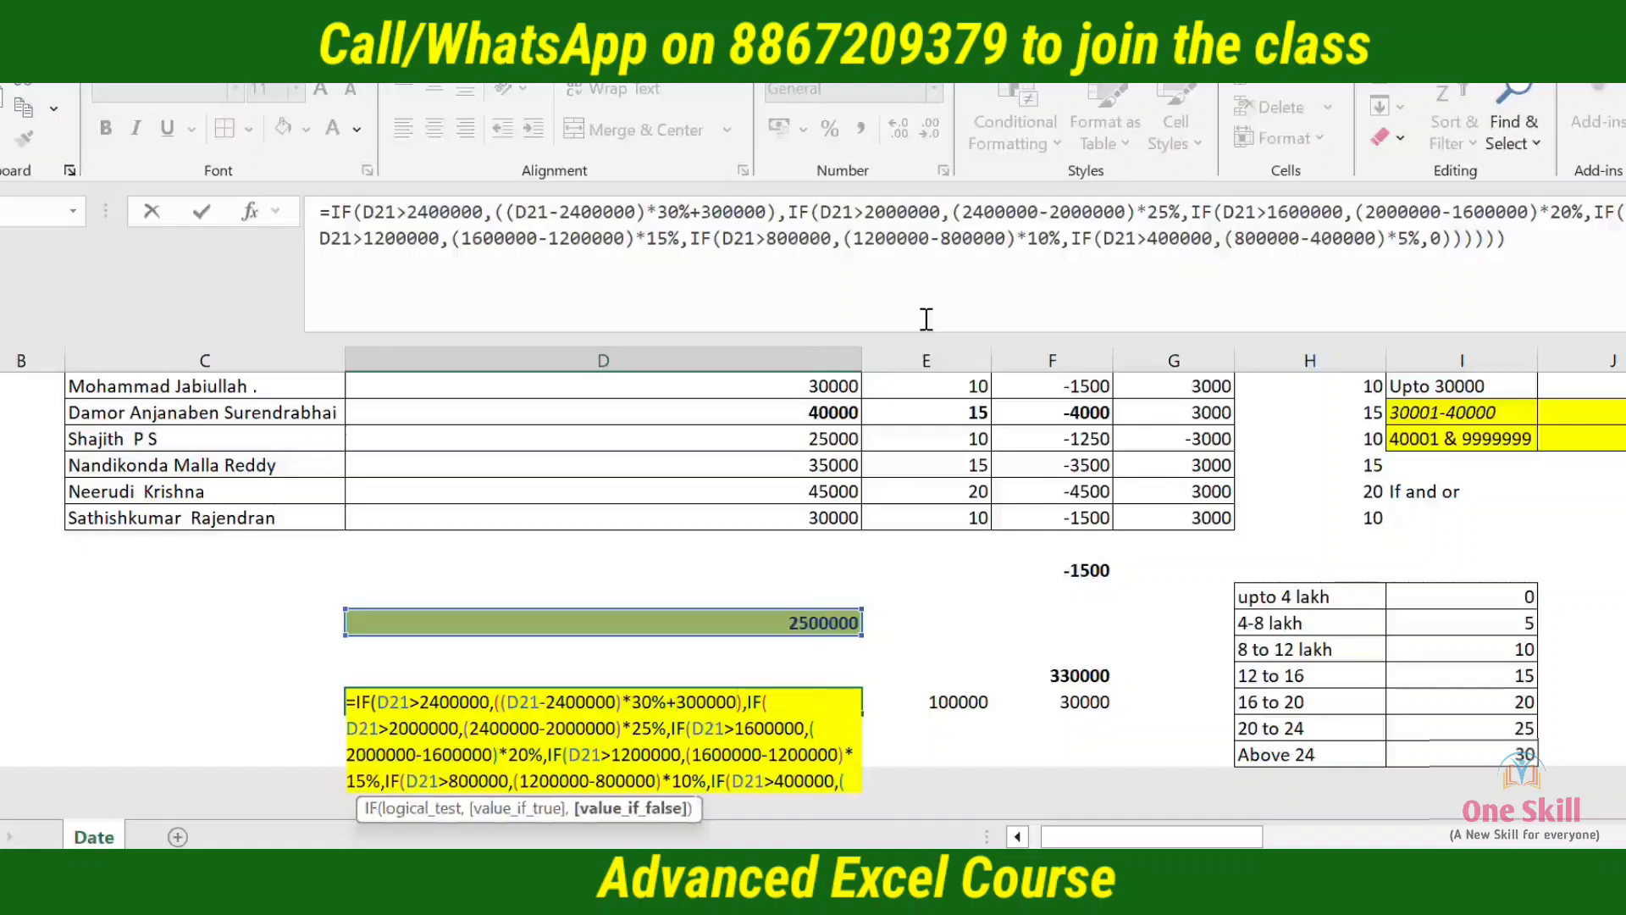
{"action": "key", "text": "Right"}
{"action": "key", "text": "Right"}
{"action": "key", "text": "Right"}
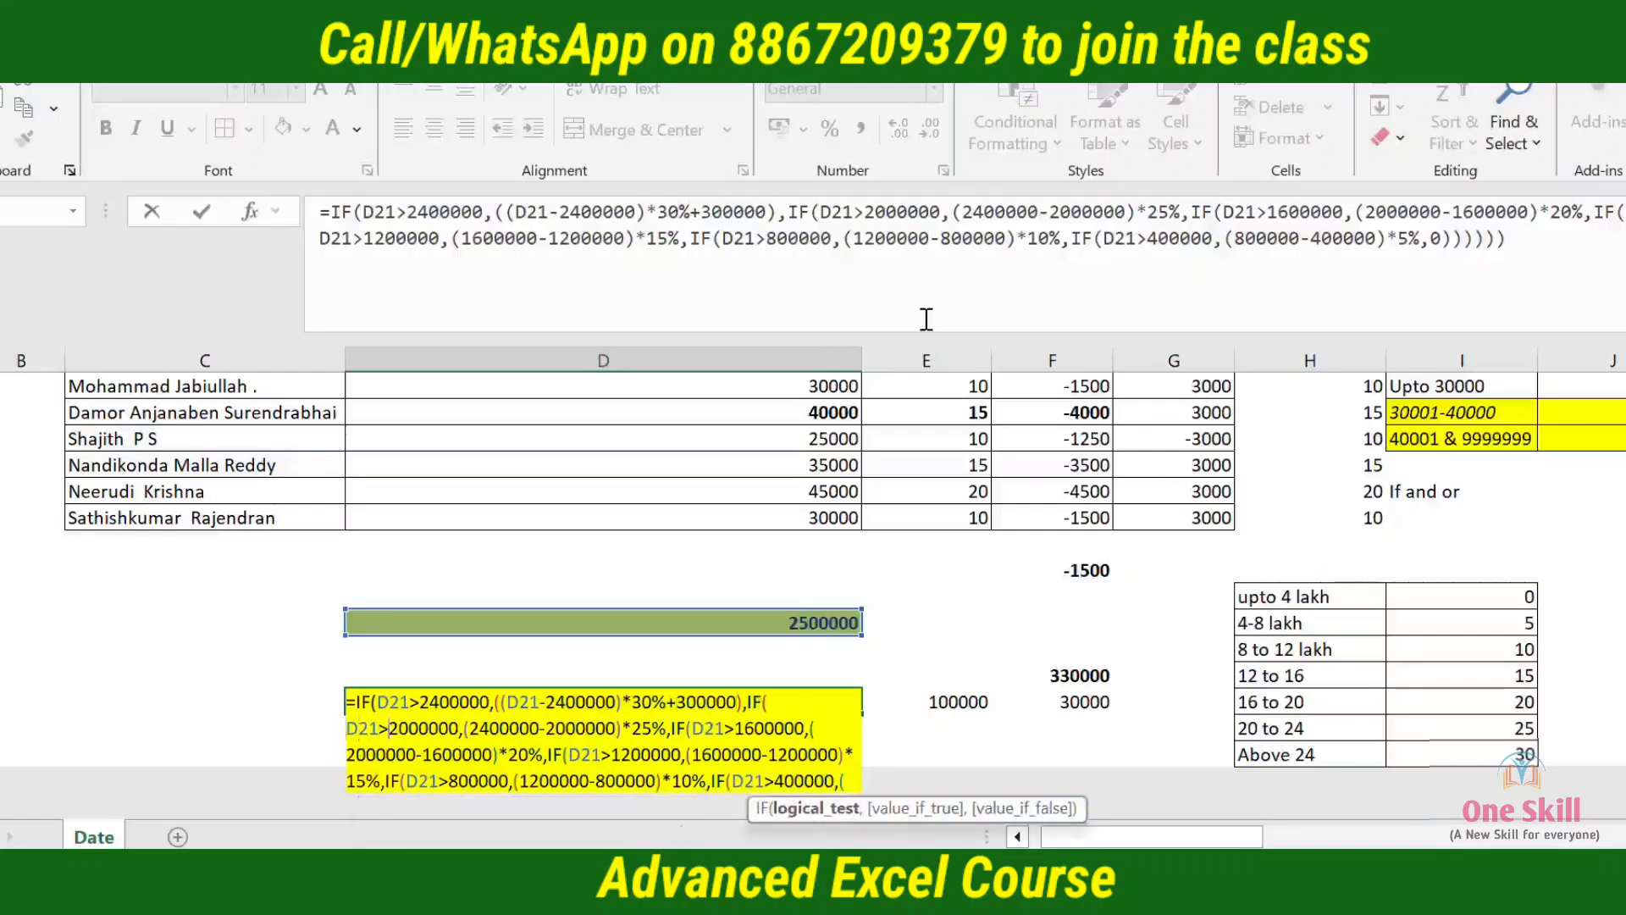
{"action": "key", "text": "Right"}
{"action": "key", "text": "Right"}
{"action": "key", "text": "Right"}
{"action": "key", "text": "Right"}
{"action": "key", "text": "Right"}
{"action": "key", "text": "Right"}
{"action": "key", "text": "Right"}
{"action": "key", "text": "Right"}
{"action": "key", "text": "Right"}
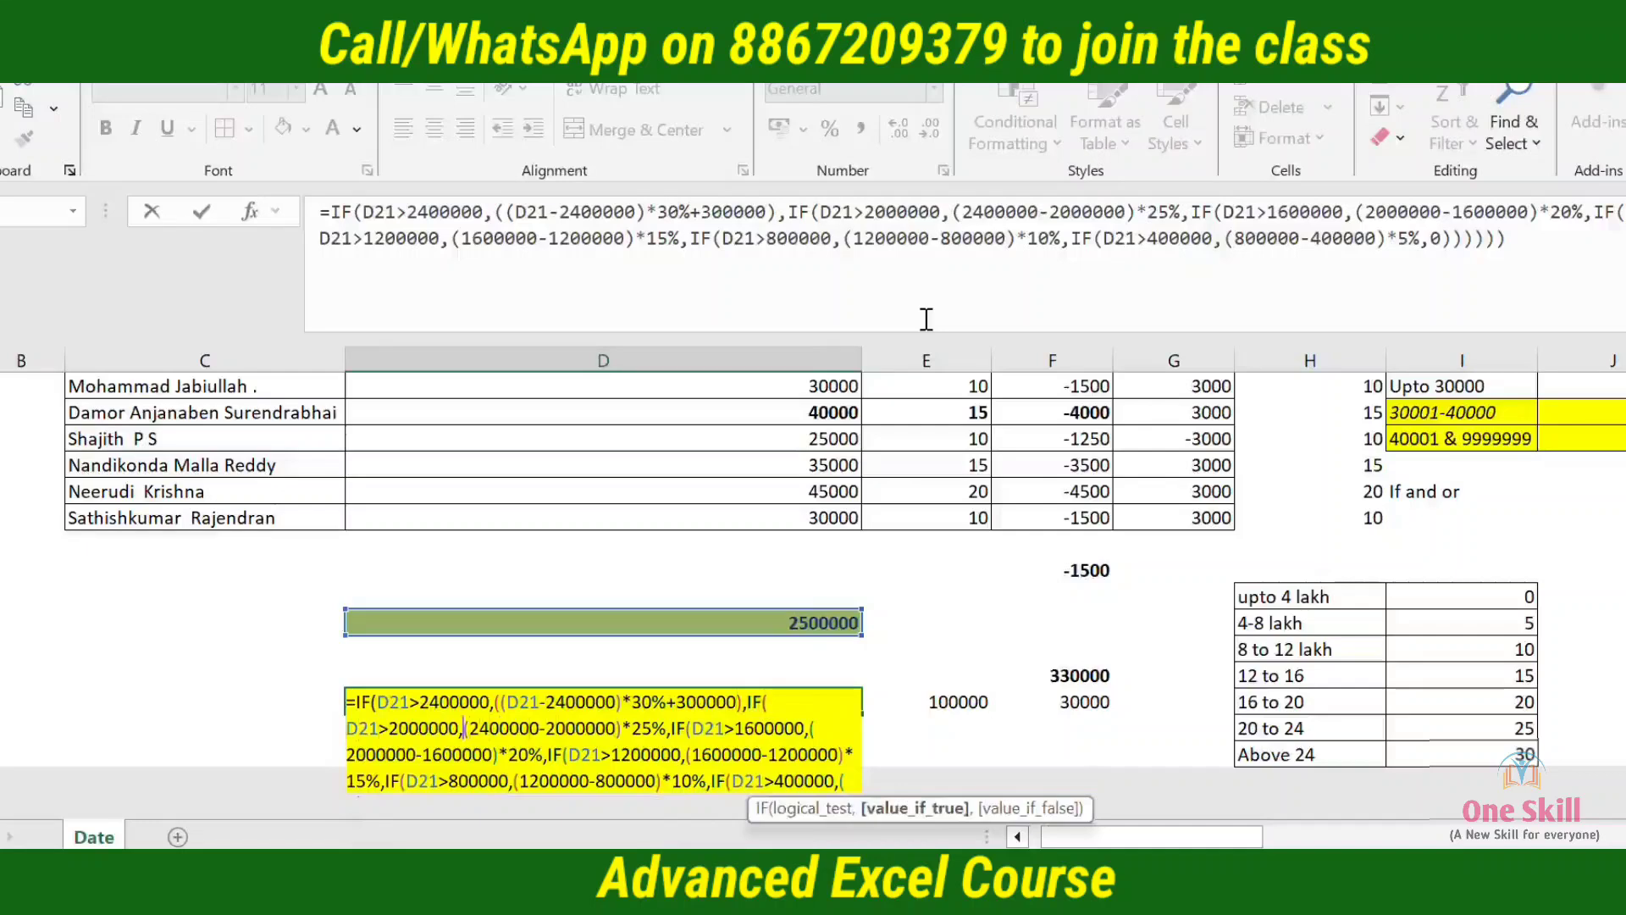
{"action": "type", "text": "("}
{"action": "key", "text": "Right"}
{"action": "key", "text": "Right"}
{"action": "key", "text": "Right"}
{"action": "key", "text": "Right"}
{"action": "key", "text": "Right"}
{"action": "key", "text": "Right"}
{"action": "key", "text": "Right"}
{"action": "key", "text": "Right"}
{"action": "key", "text": "Right"}
{"action": "key", "text": "Right"}
{"action": "key", "text": "Right"}
{"action": "key", "text": "Right"}
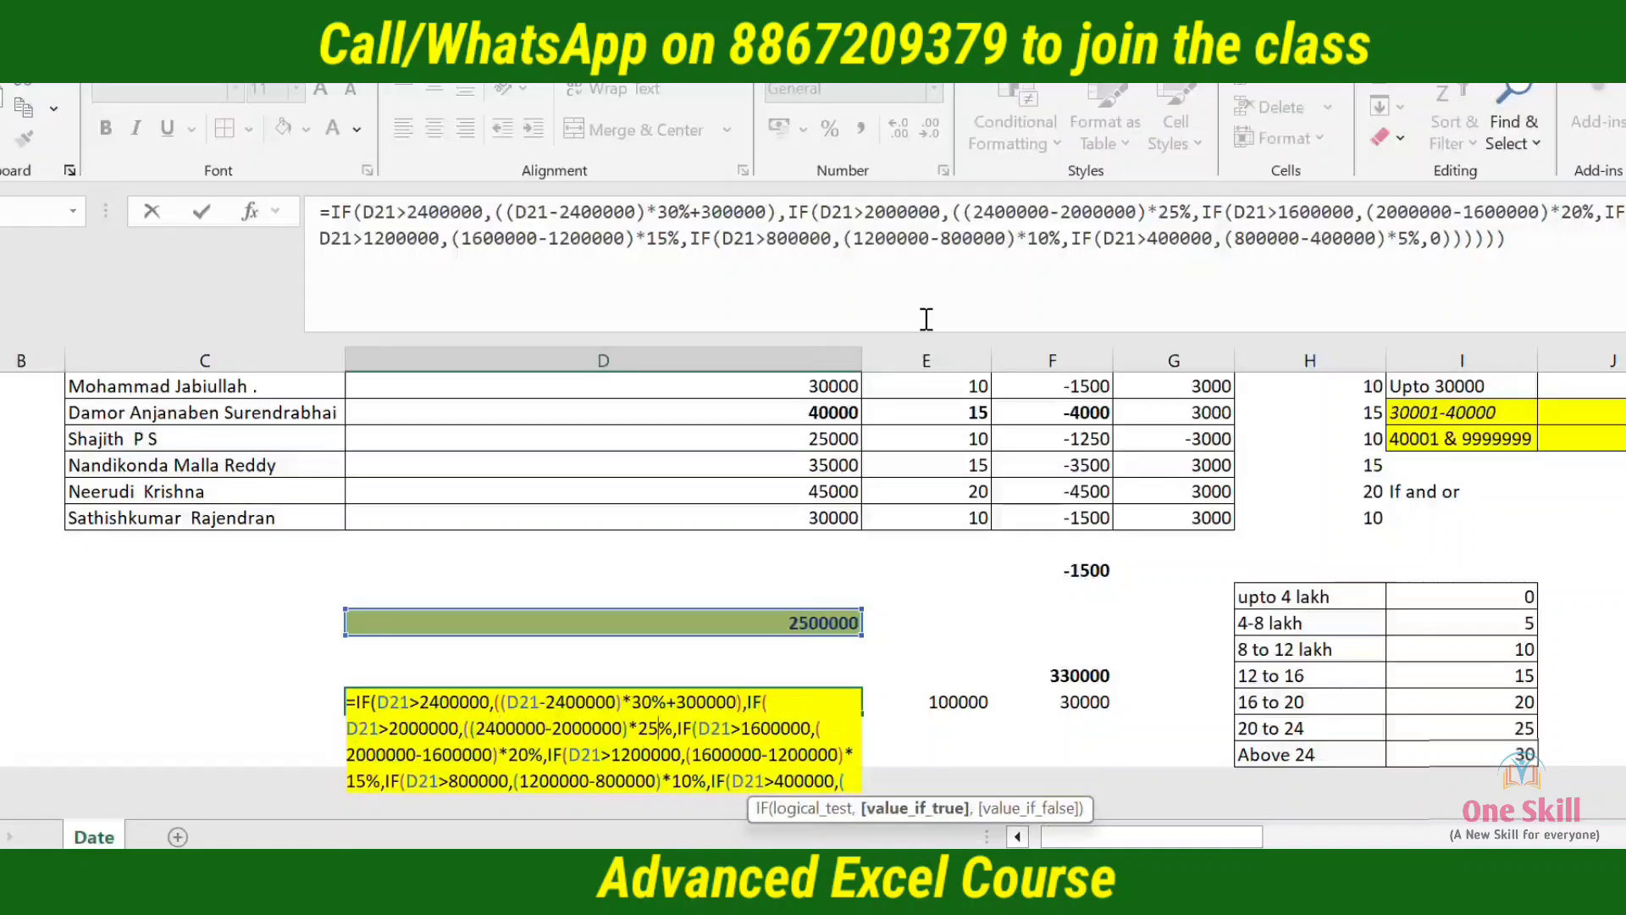
{"action": "type", "text": "+"}
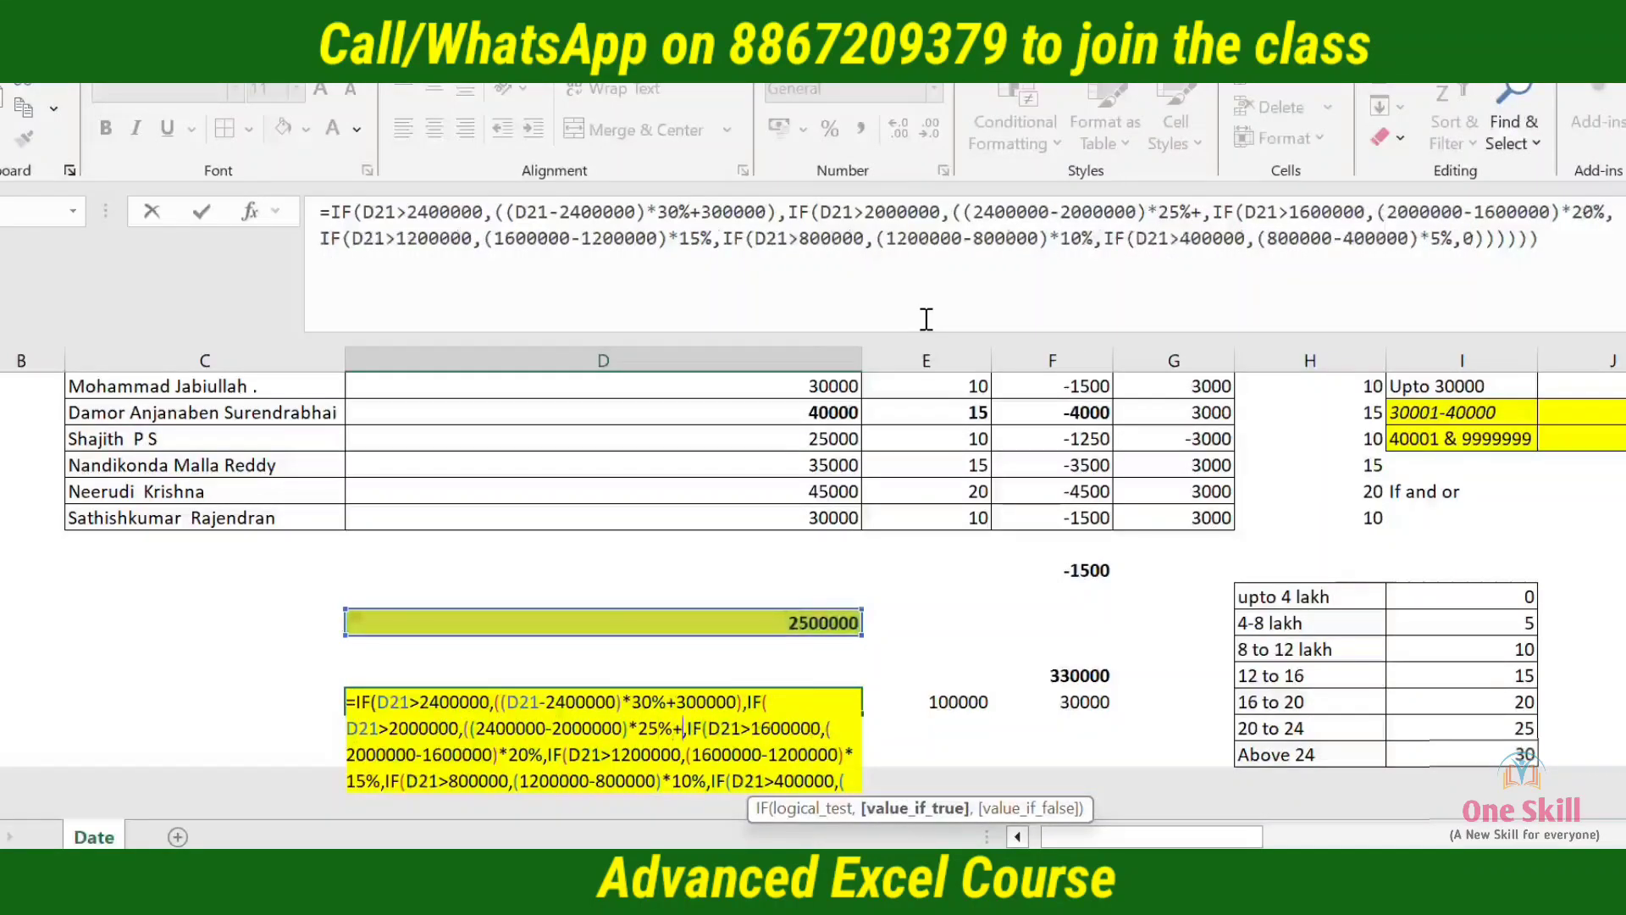
{"action": "type", "text": "200000"}
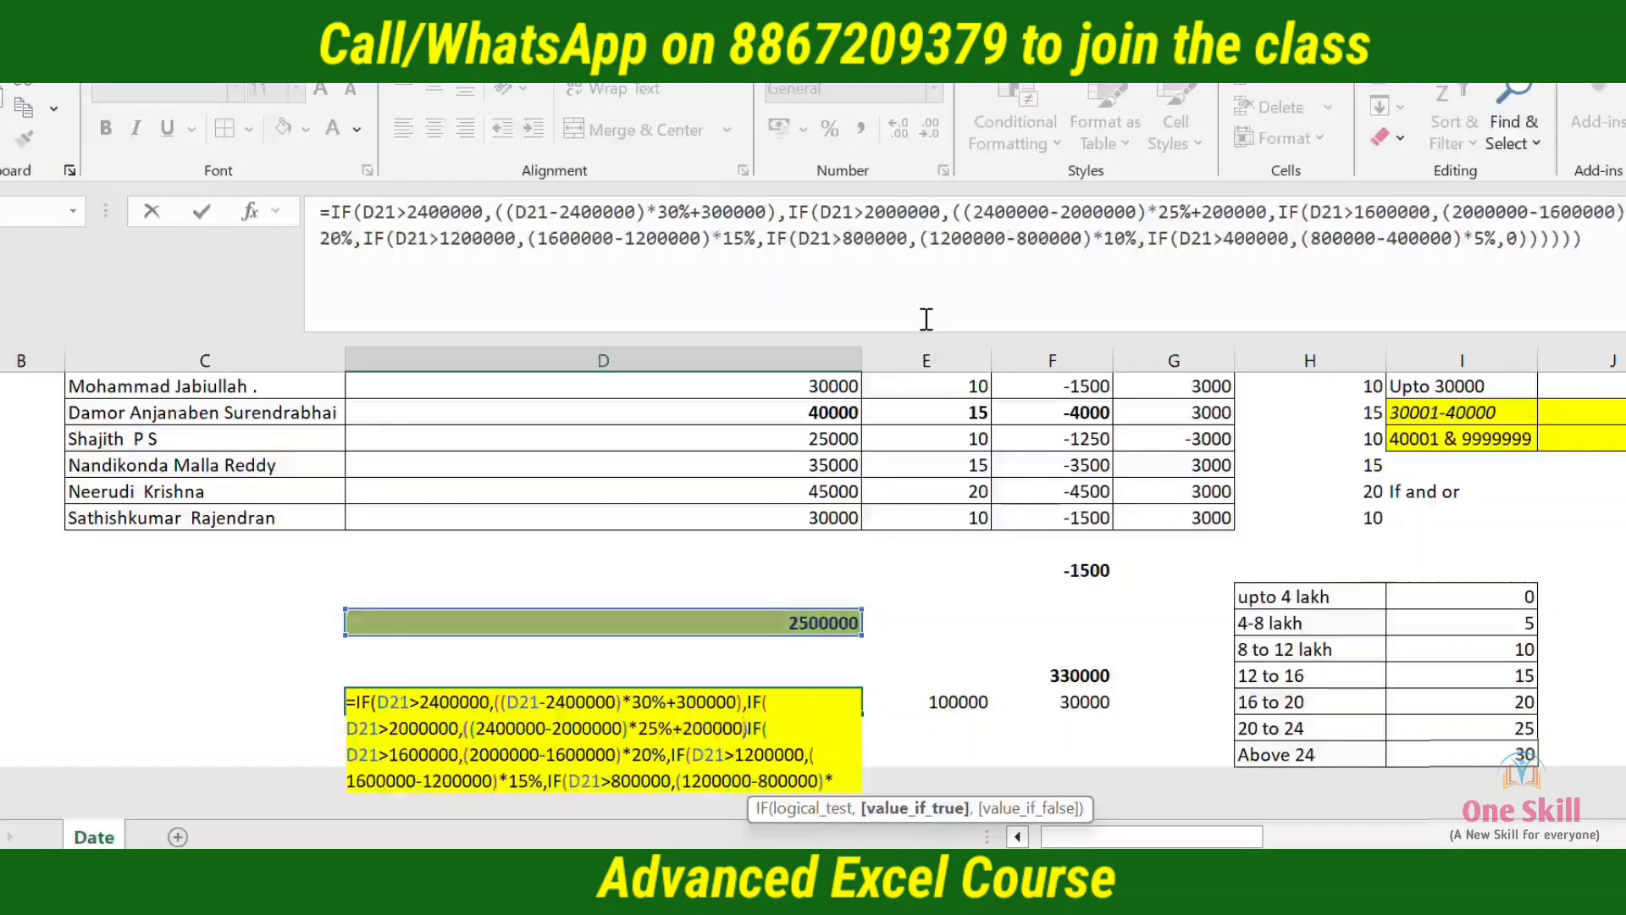
{"action": "type", "text": ")"}
{"action": "key", "text": "ctrl+Return"}
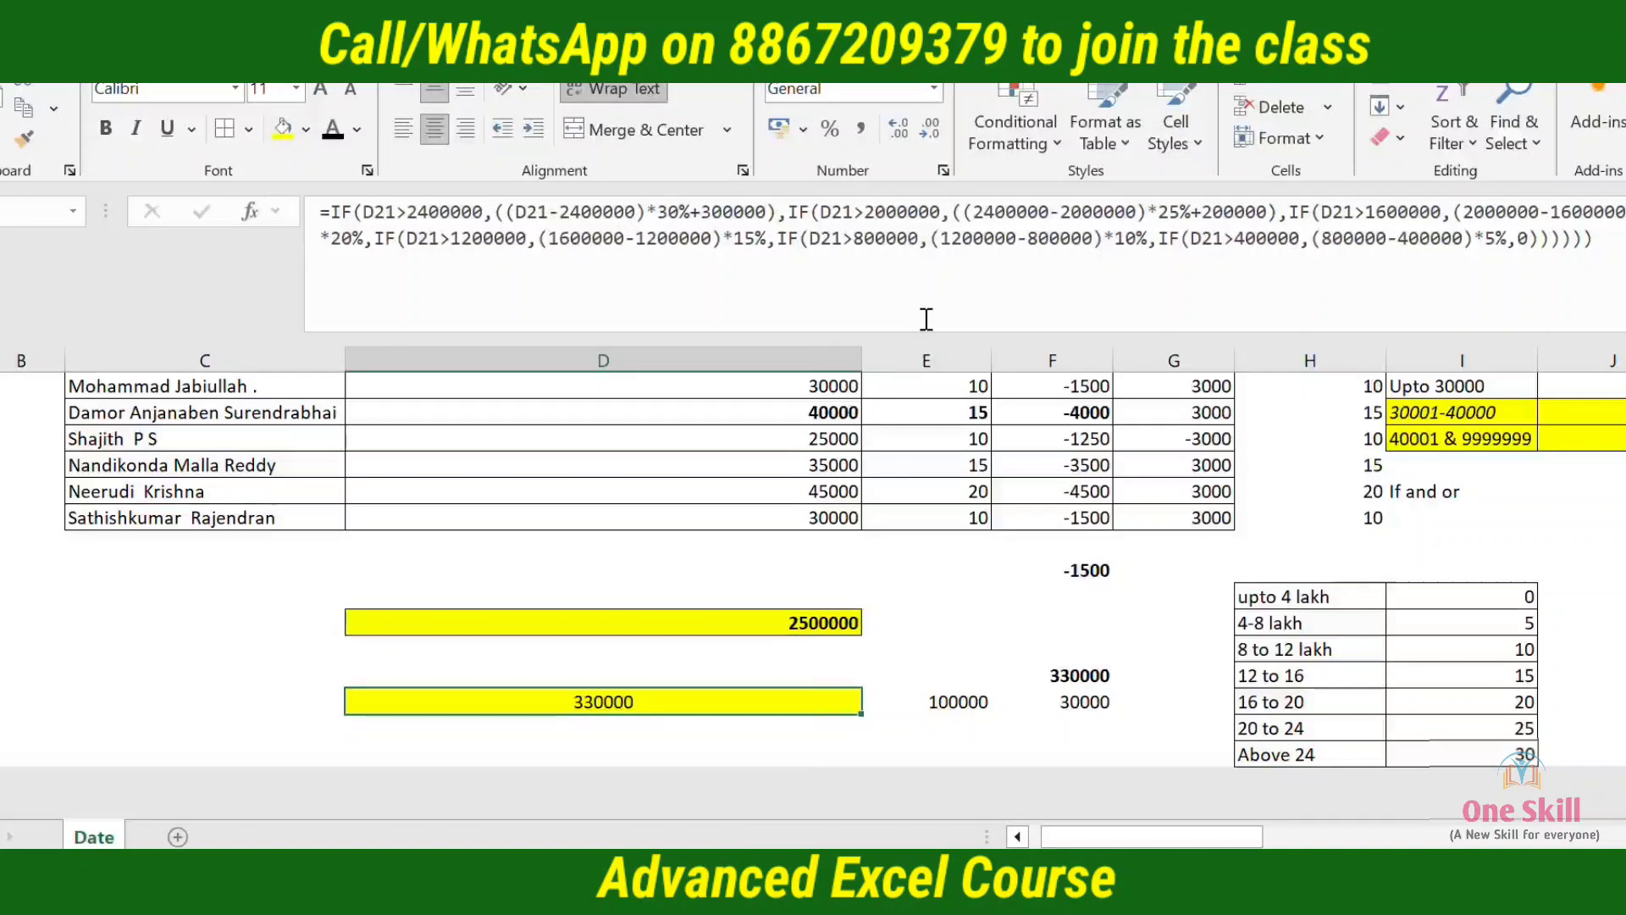
Dismiss the HP System Information window
{"action": "key", "text": "Right"}
{"action": "key", "text": "Right"}
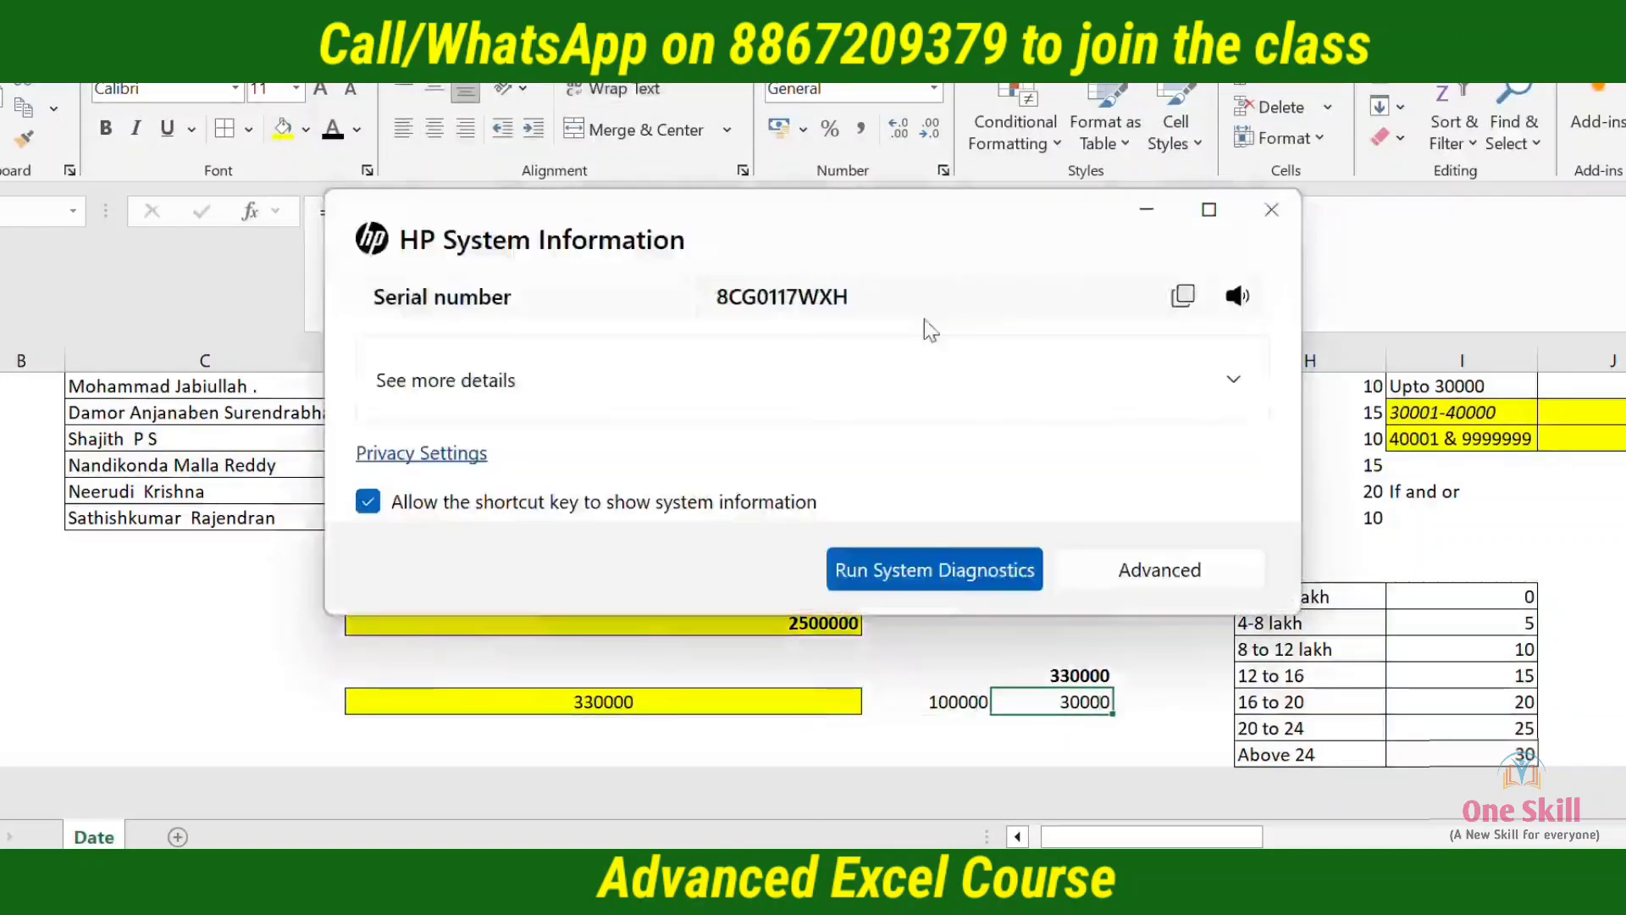
{"action": "left_click", "coordinate": [1271, 211]}
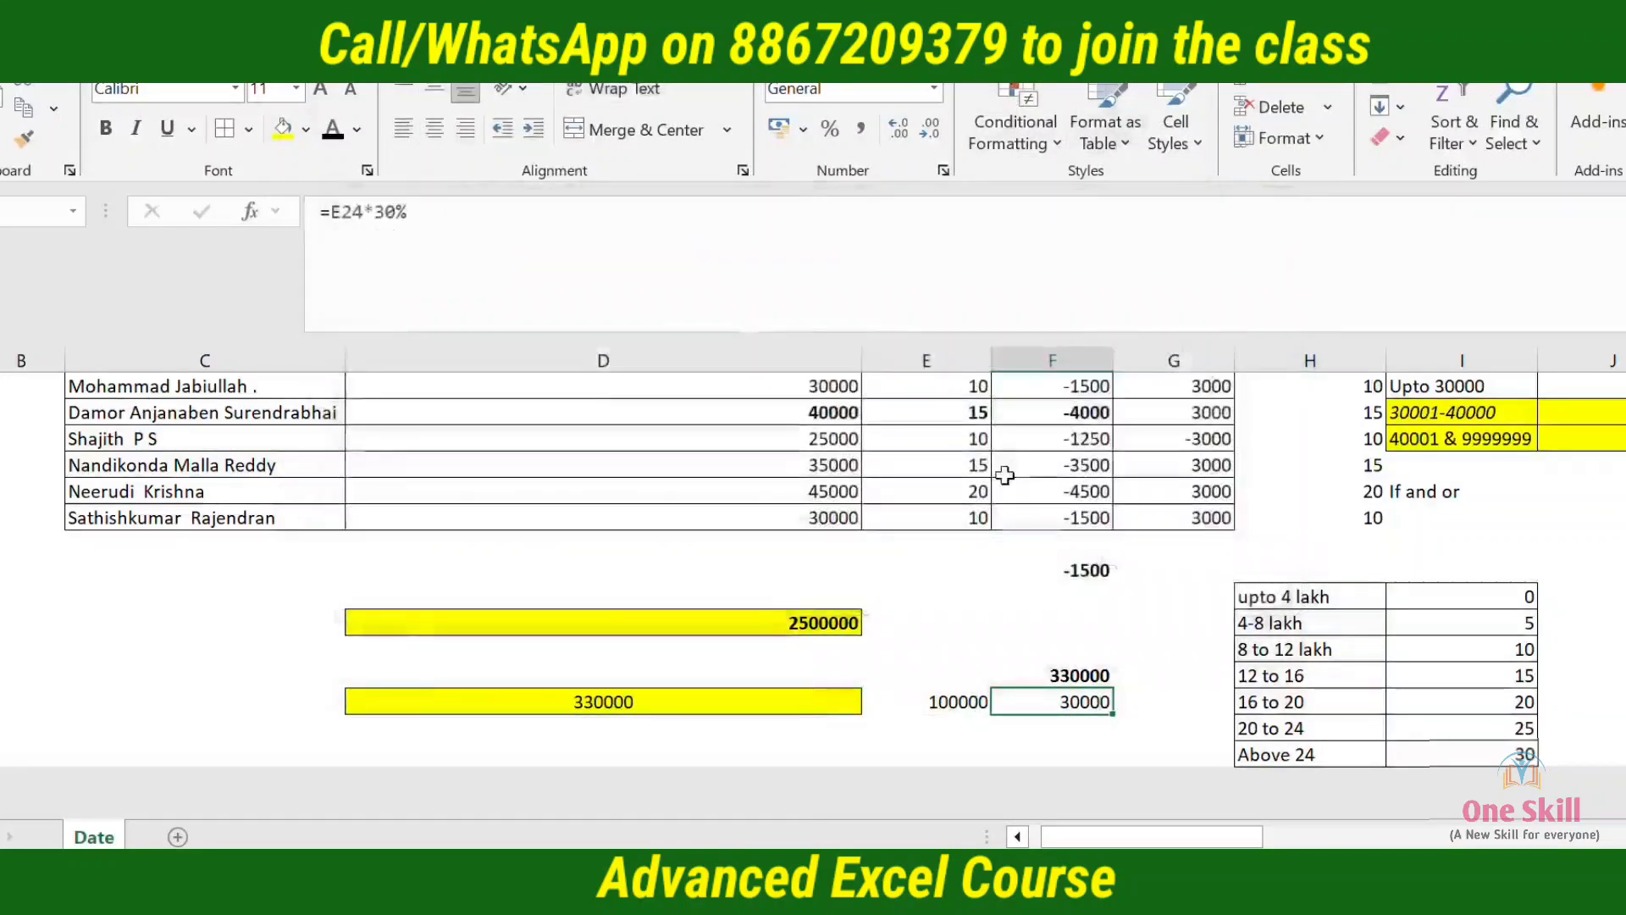
Total the slab amounts J20:J23 in K23, beside the 12 to 16 slab, with SUM
{"action": "key", "text": "Right"}
{"action": "key", "text": "Right"}
{"action": "key", "text": "Right"}
{"action": "key", "text": "Right"}
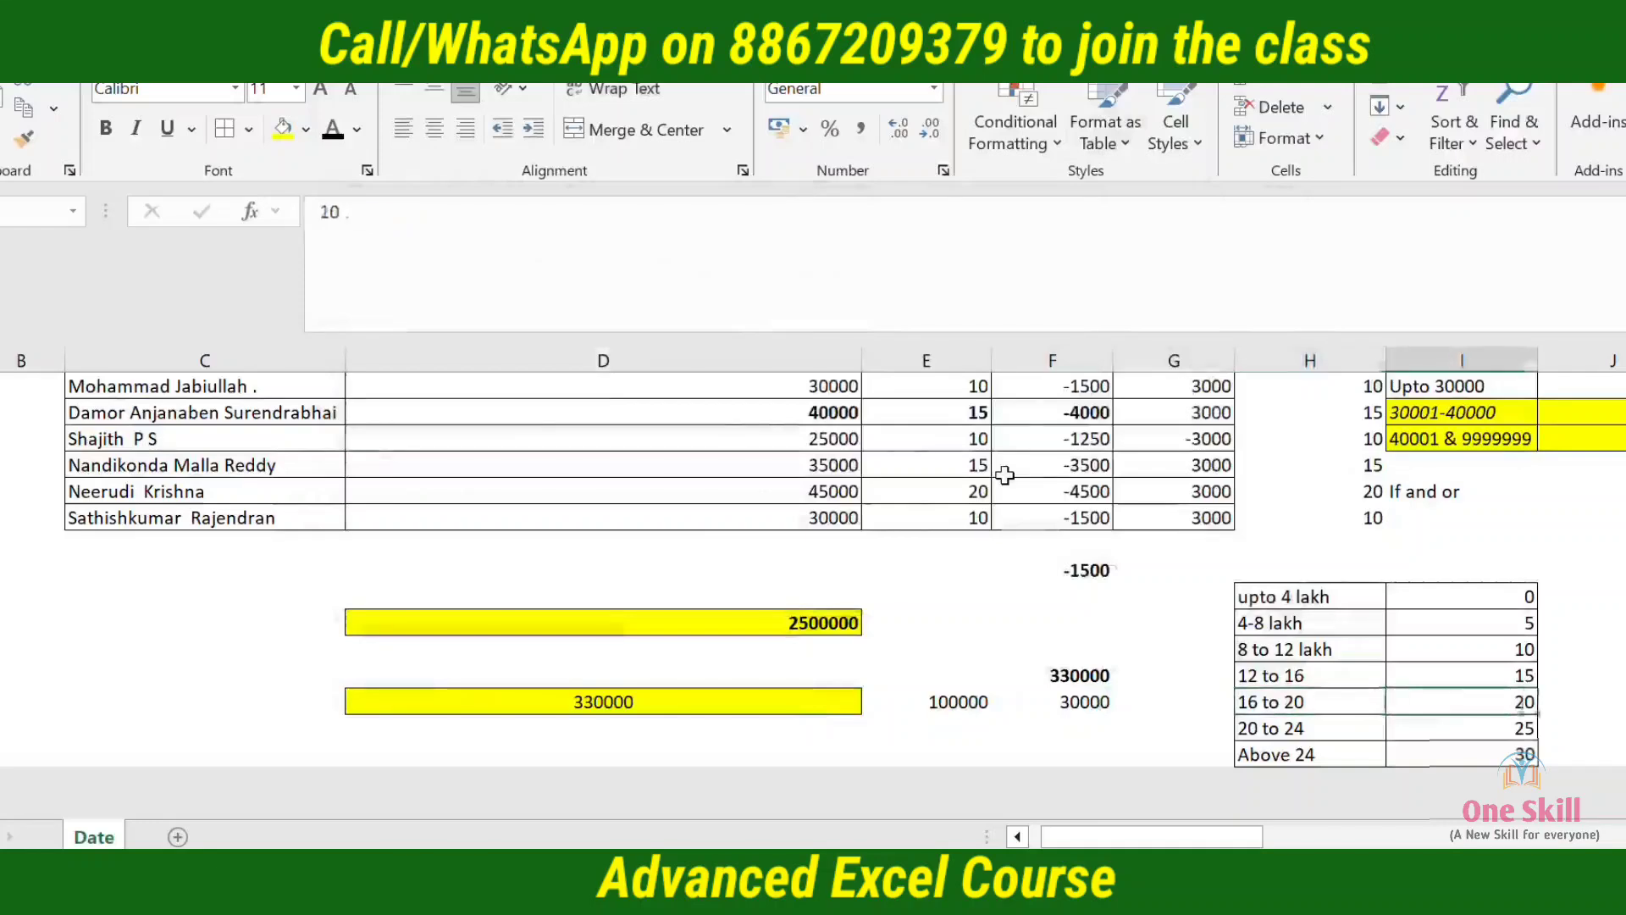
{"action": "key", "text": "Left"}
{"action": "key", "text": "Left"}
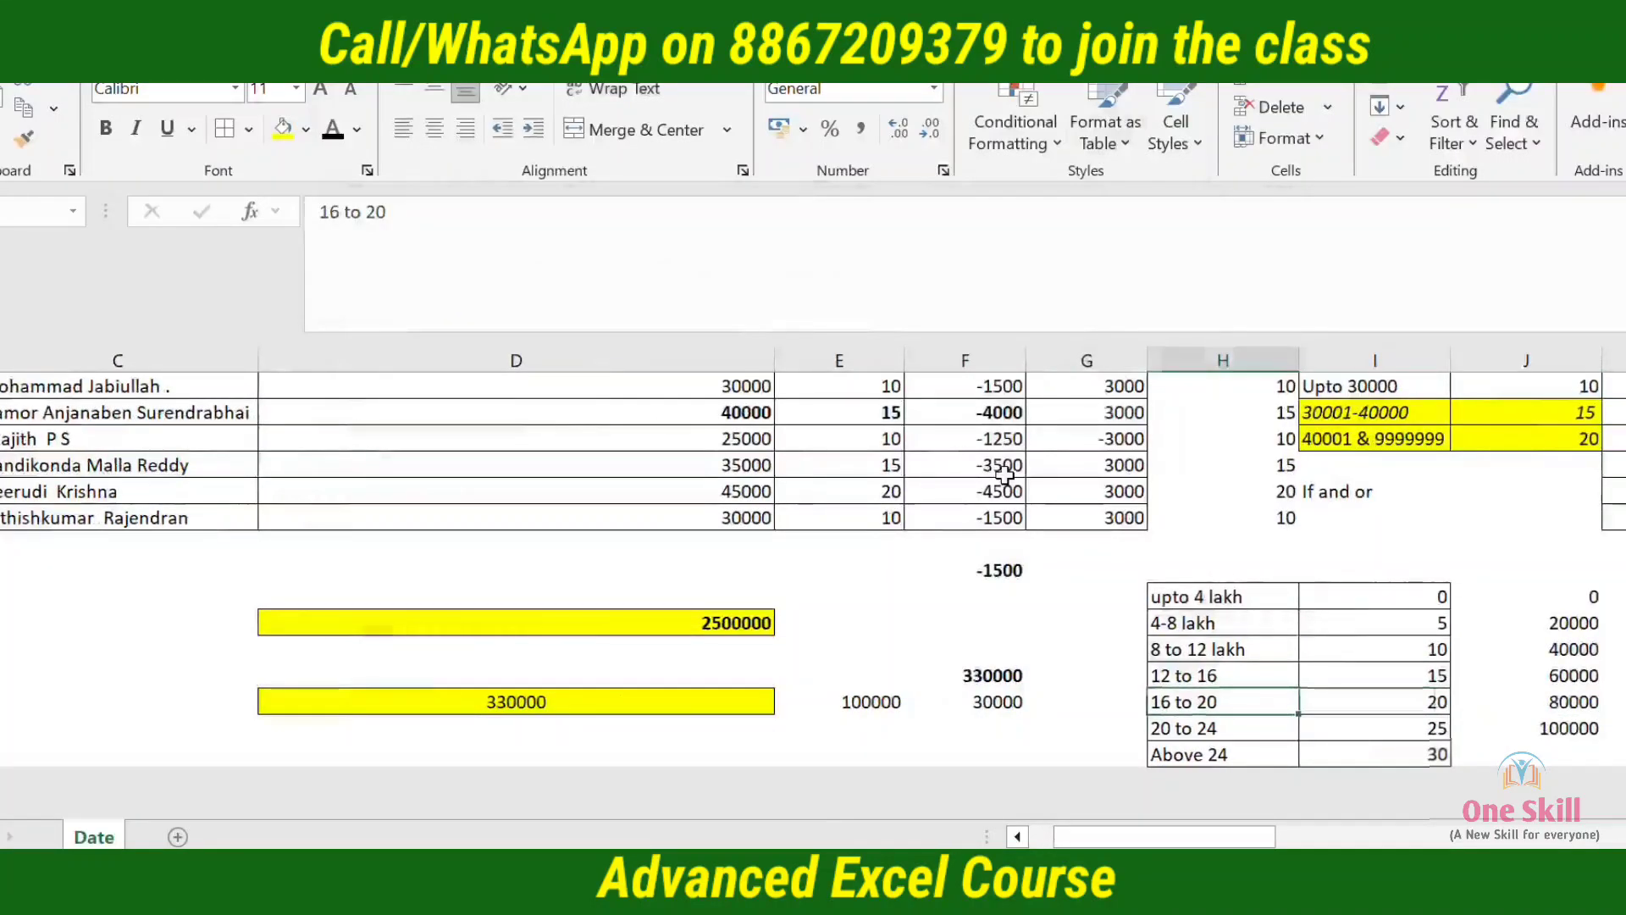
{"action": "key", "text": "Right"}
{"action": "key", "text": "Right"}
{"action": "key", "text": "Up"}
{"action": "key", "text": "Left"}
{"action": "key", "text": "Left"}
{"action": "key", "text": "Right"}
{"action": "key", "text": "Right"}
{"action": "key", "text": "Right"}
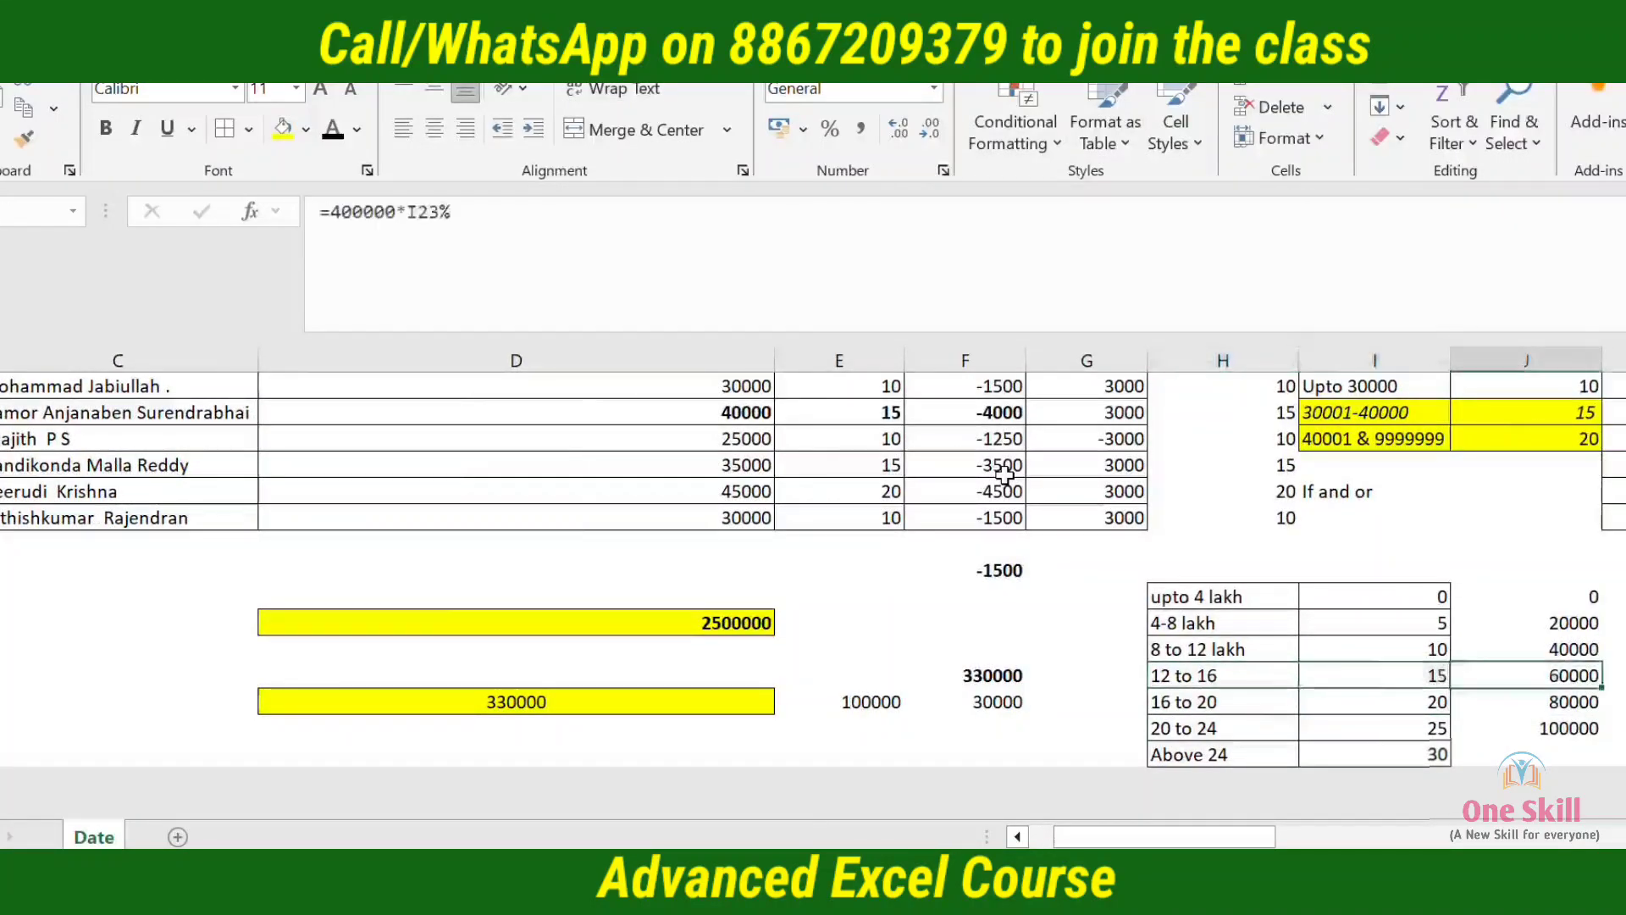
{"action": "type", "text": "=su"}
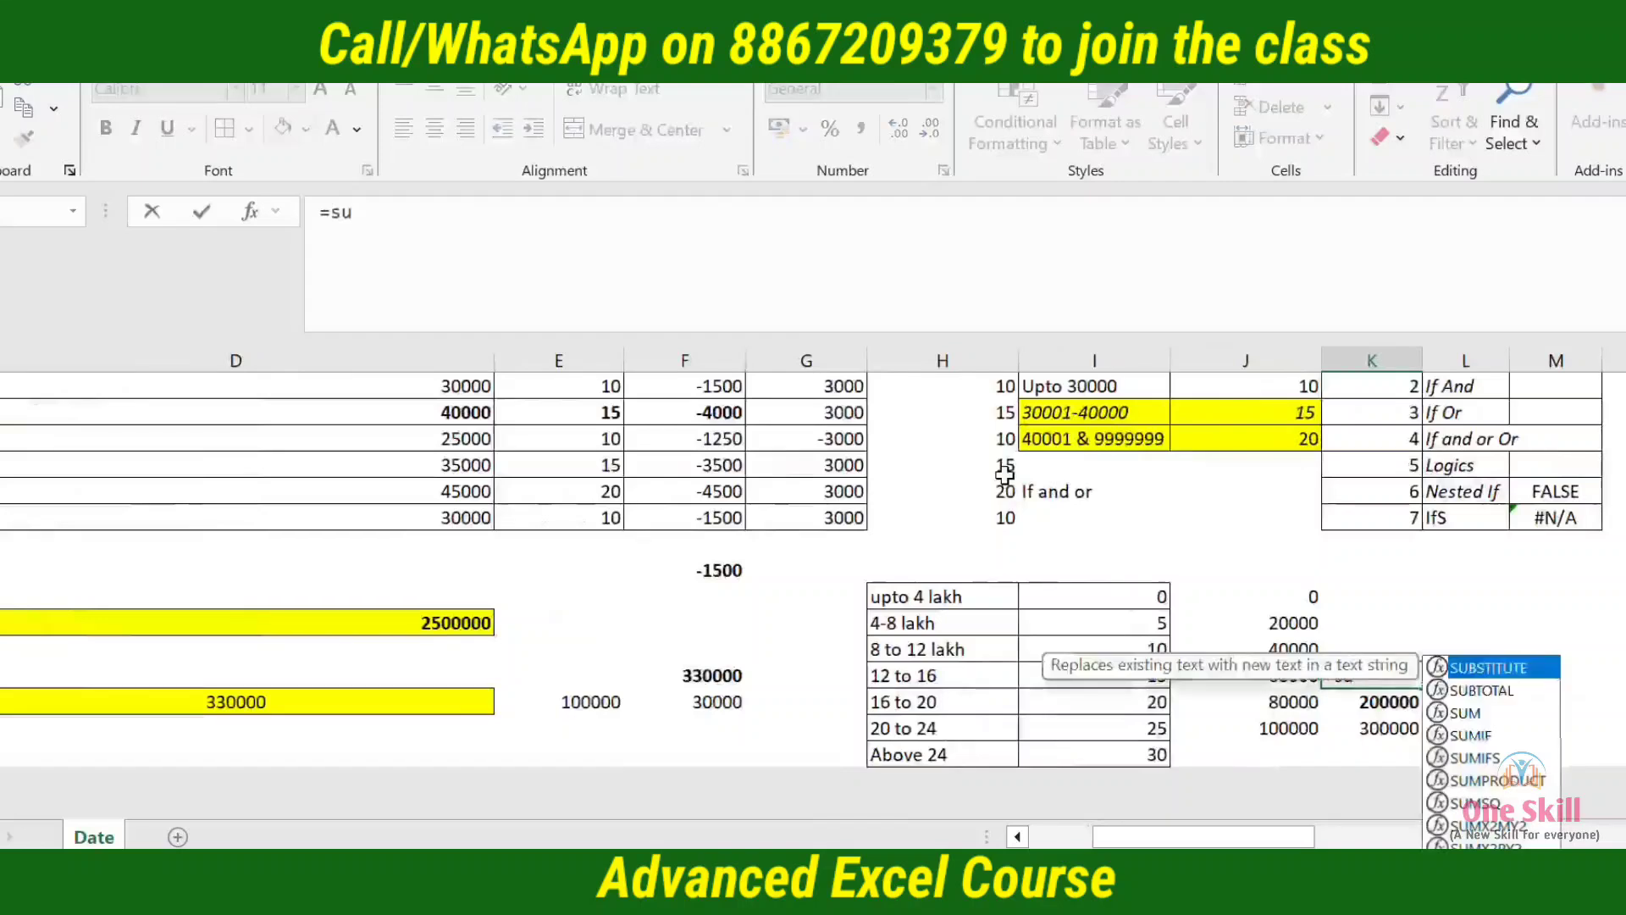
{"action": "key", "text": "Tab"}
{"action": "key", "text": "Left"}
{"action": "key", "text": "shift+Up"}
{"action": "key", "text": "shift+Up"}
{"action": "key", "text": "shift+Up"}
{"action": "key", "text": "Return"}
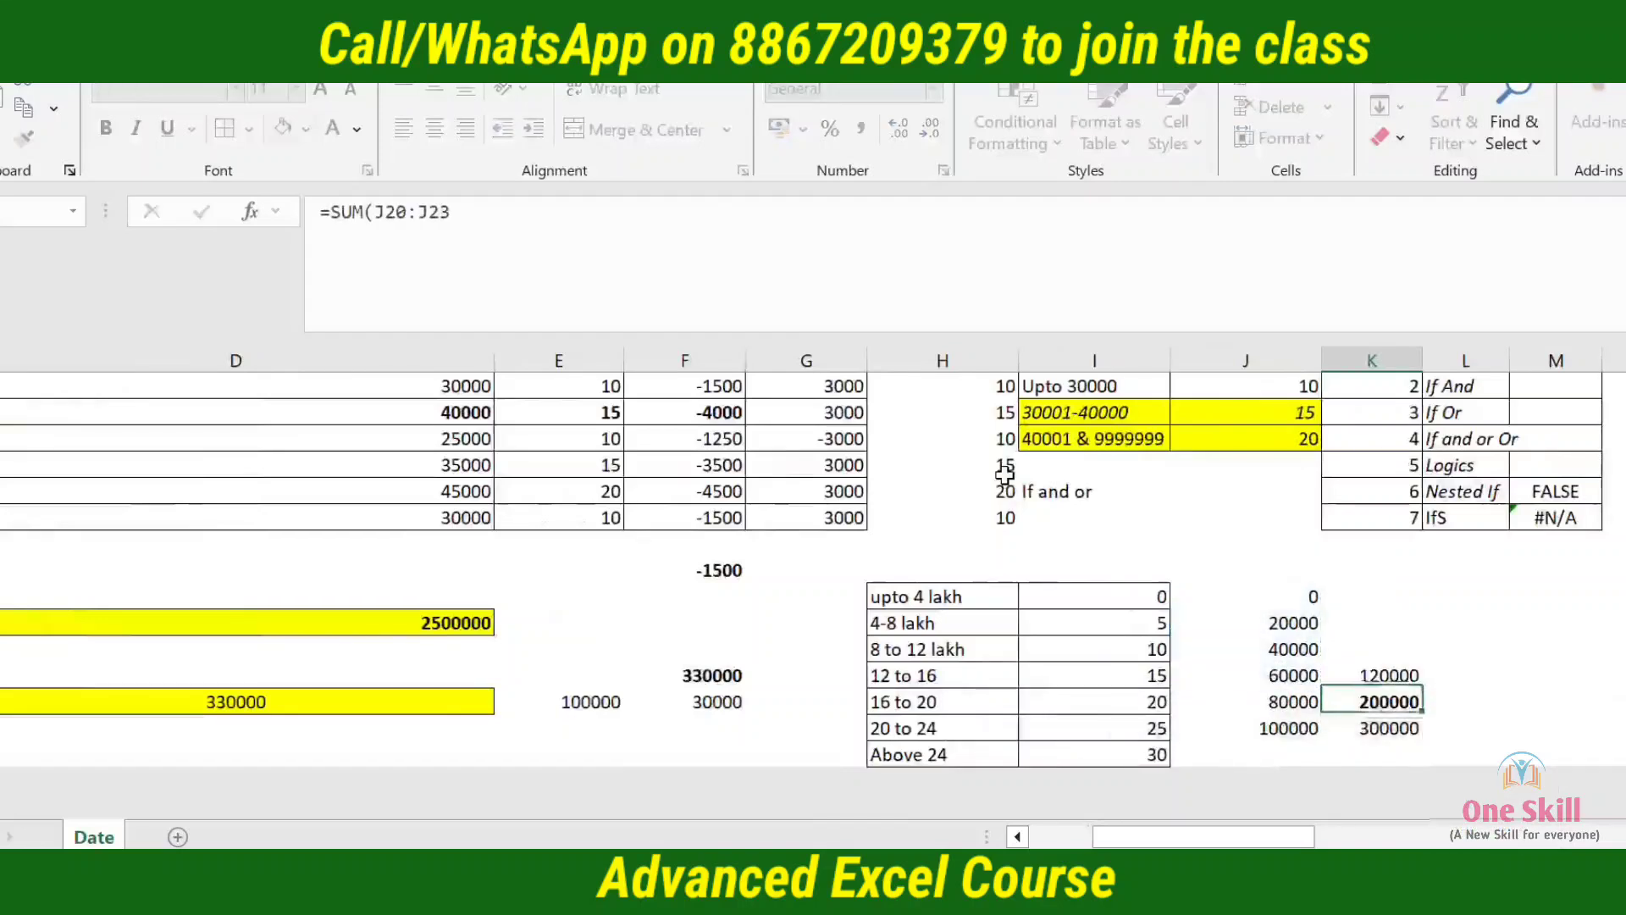
Examine the 12 to 16 slab's label, rate and amount, and the range summed in K23
{"action": "key", "text": "Left"}
{"action": "key", "text": "Up"}
{"action": "key", "text": "Left"}
{"action": "key", "text": "Left"}
{"action": "key", "text": "Right"}
{"action": "key", "text": "Right"}
{"action": "key", "text": "Right"}
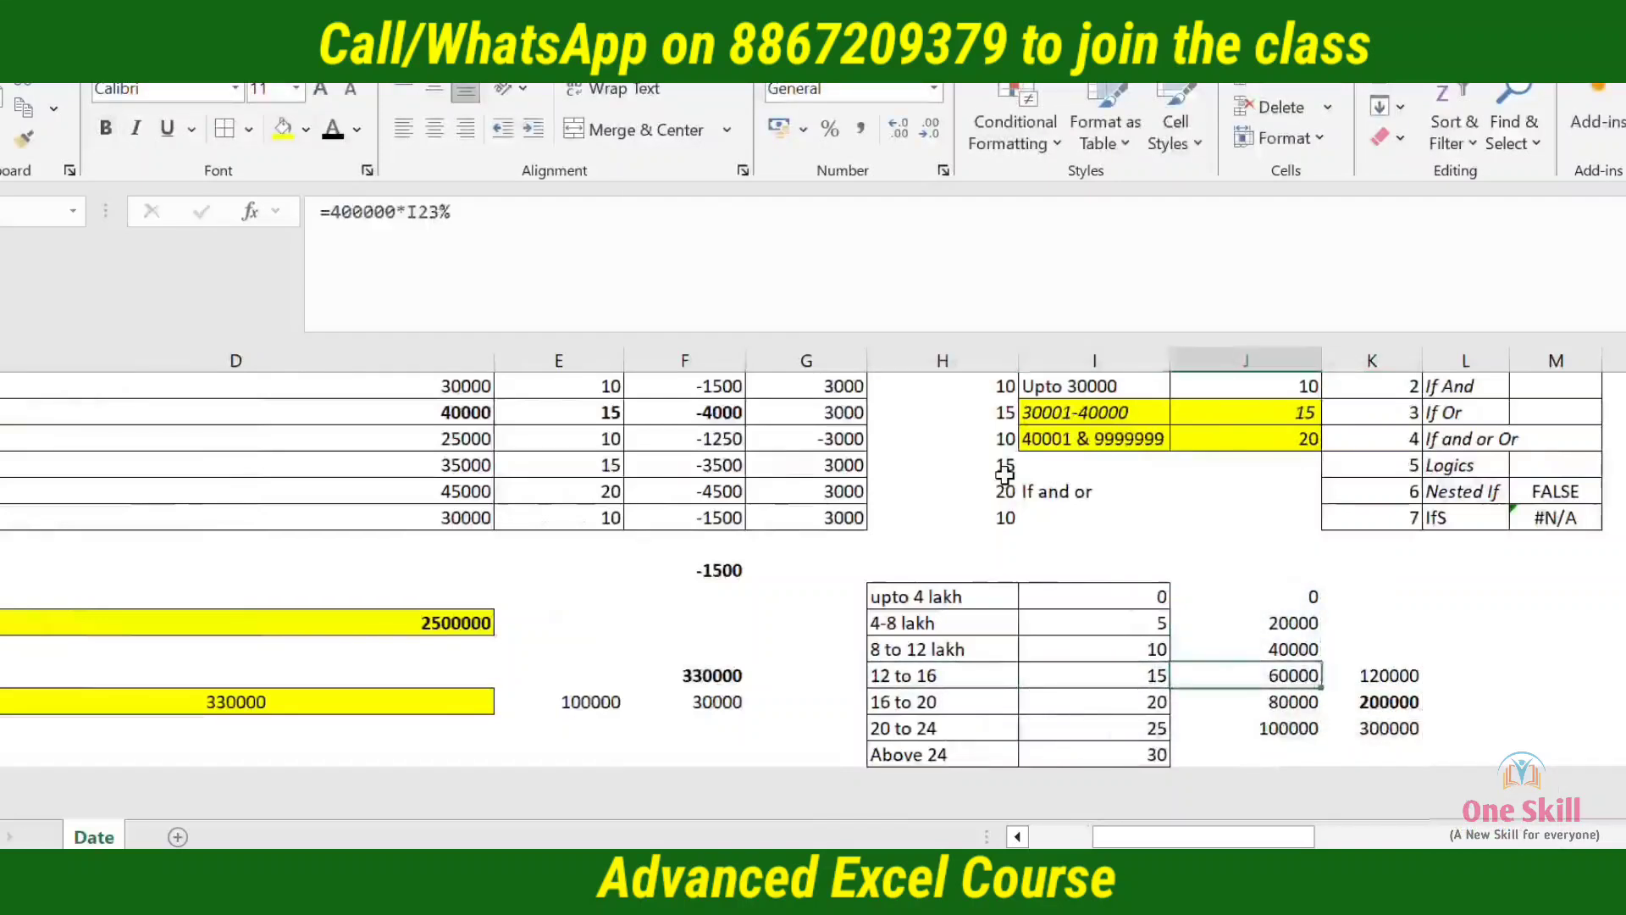
{"action": "key", "text": "F2"}
{"action": "key", "text": "Escape"}
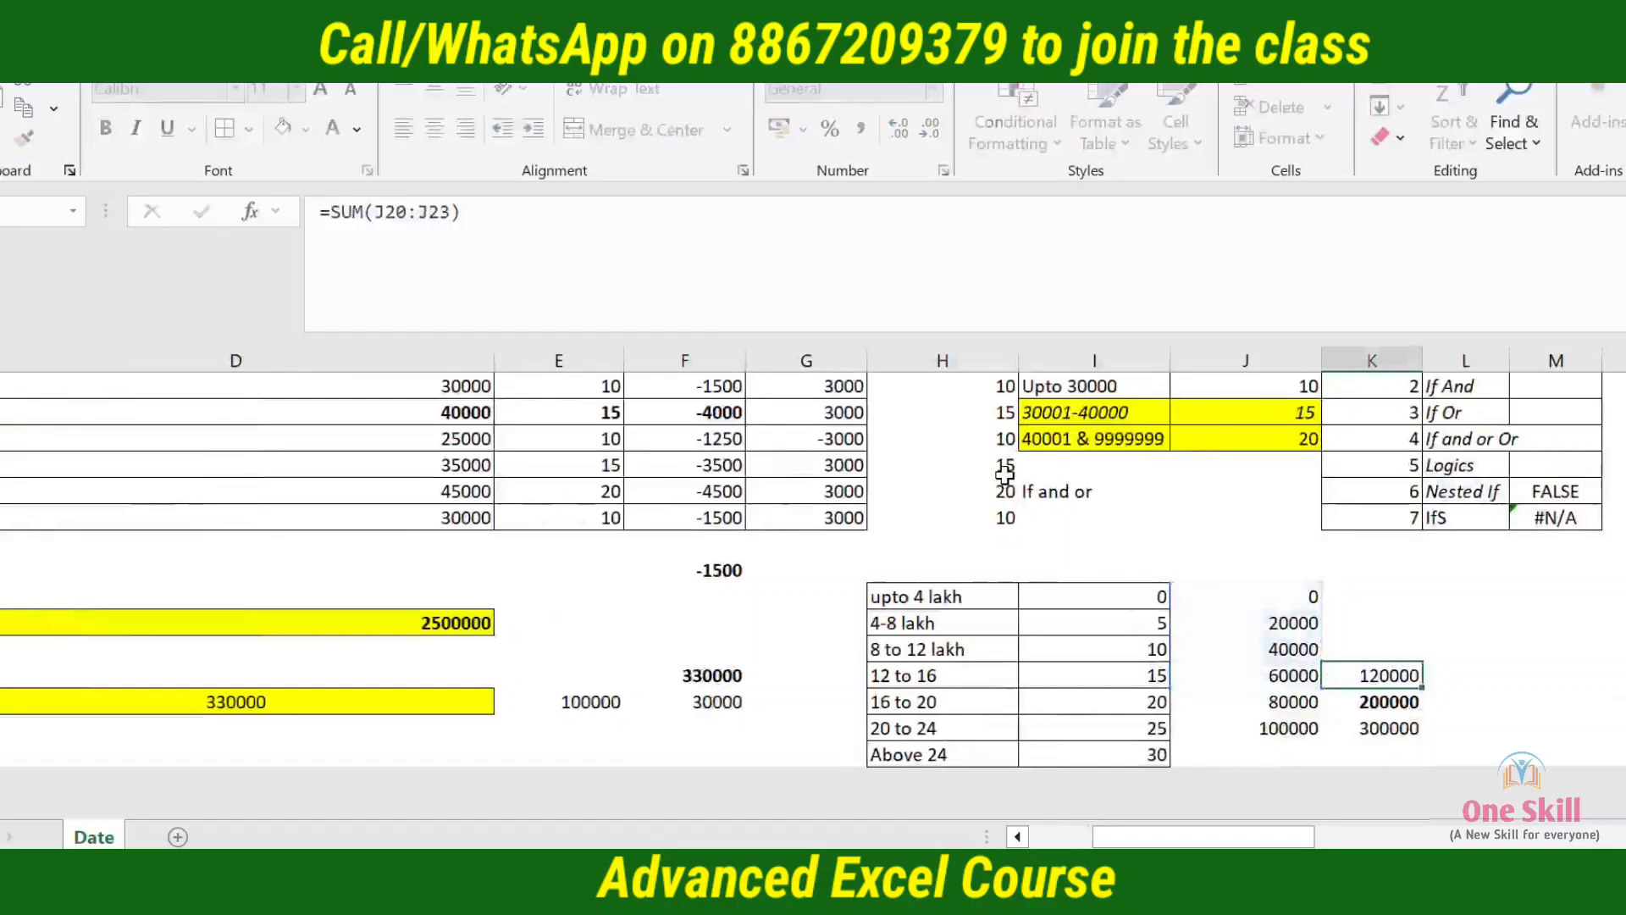
{"action": "key", "text": "F2"}
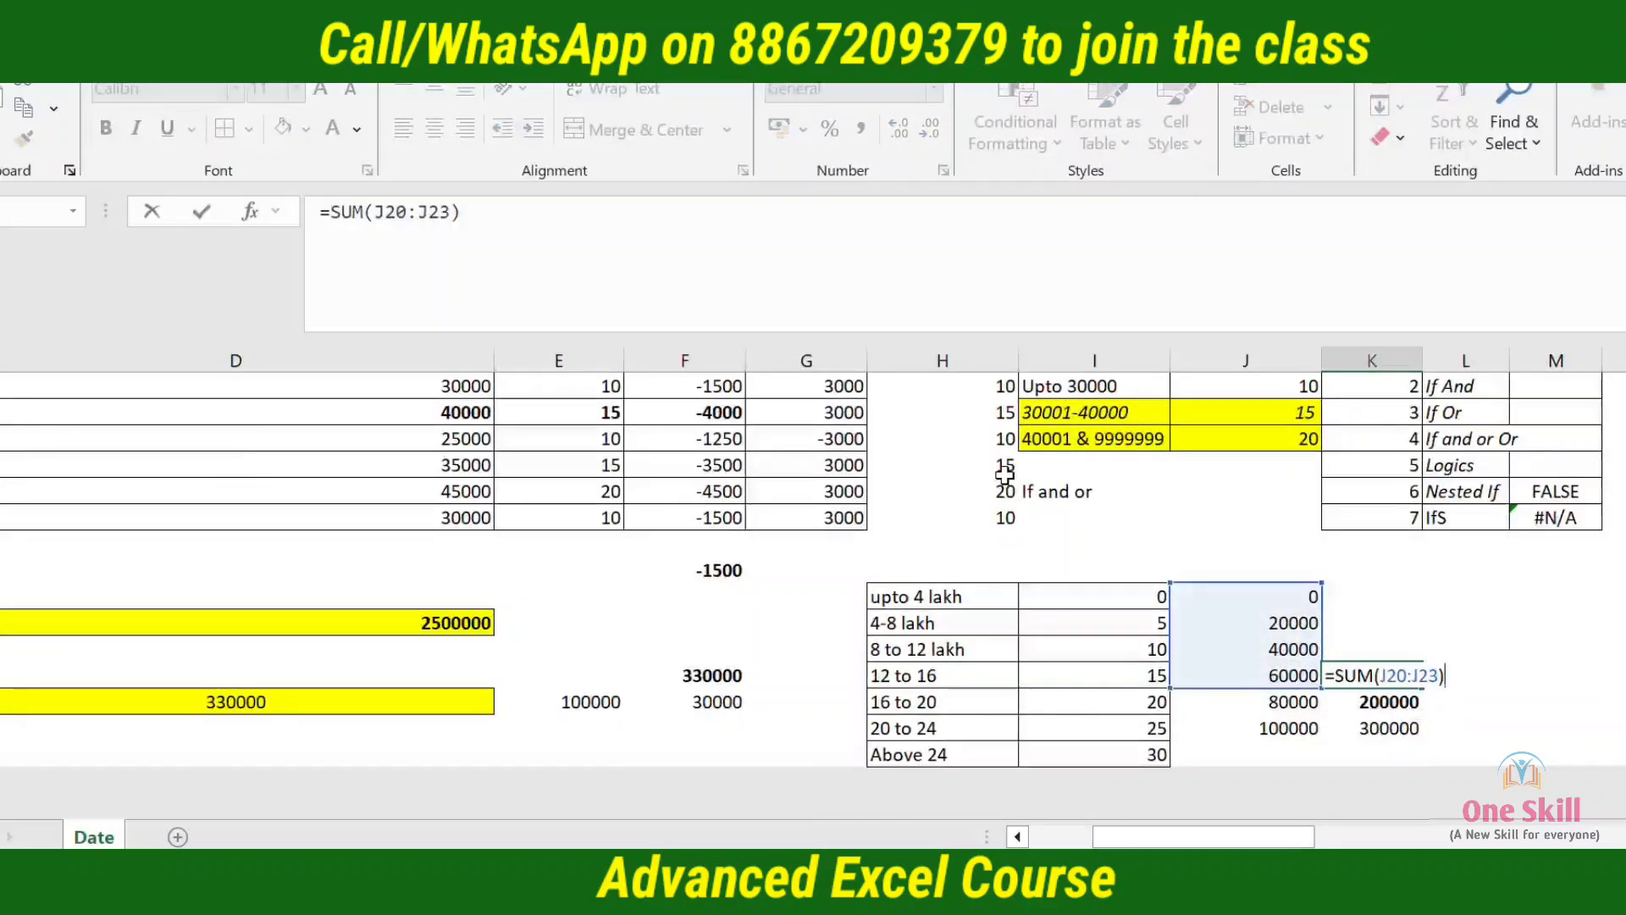
{"action": "key", "text": "Escape"}
{"action": "key", "text": "Left"}
{"action": "key", "text": "Left"}
{"action": "key", "text": "Left"}
{"action": "key", "text": "Left"}
{"action": "key", "text": "Left"}
{"action": "key", "text": "Left"}
{"action": "key", "text": "Left"}
{"action": "key", "text": "Left"}
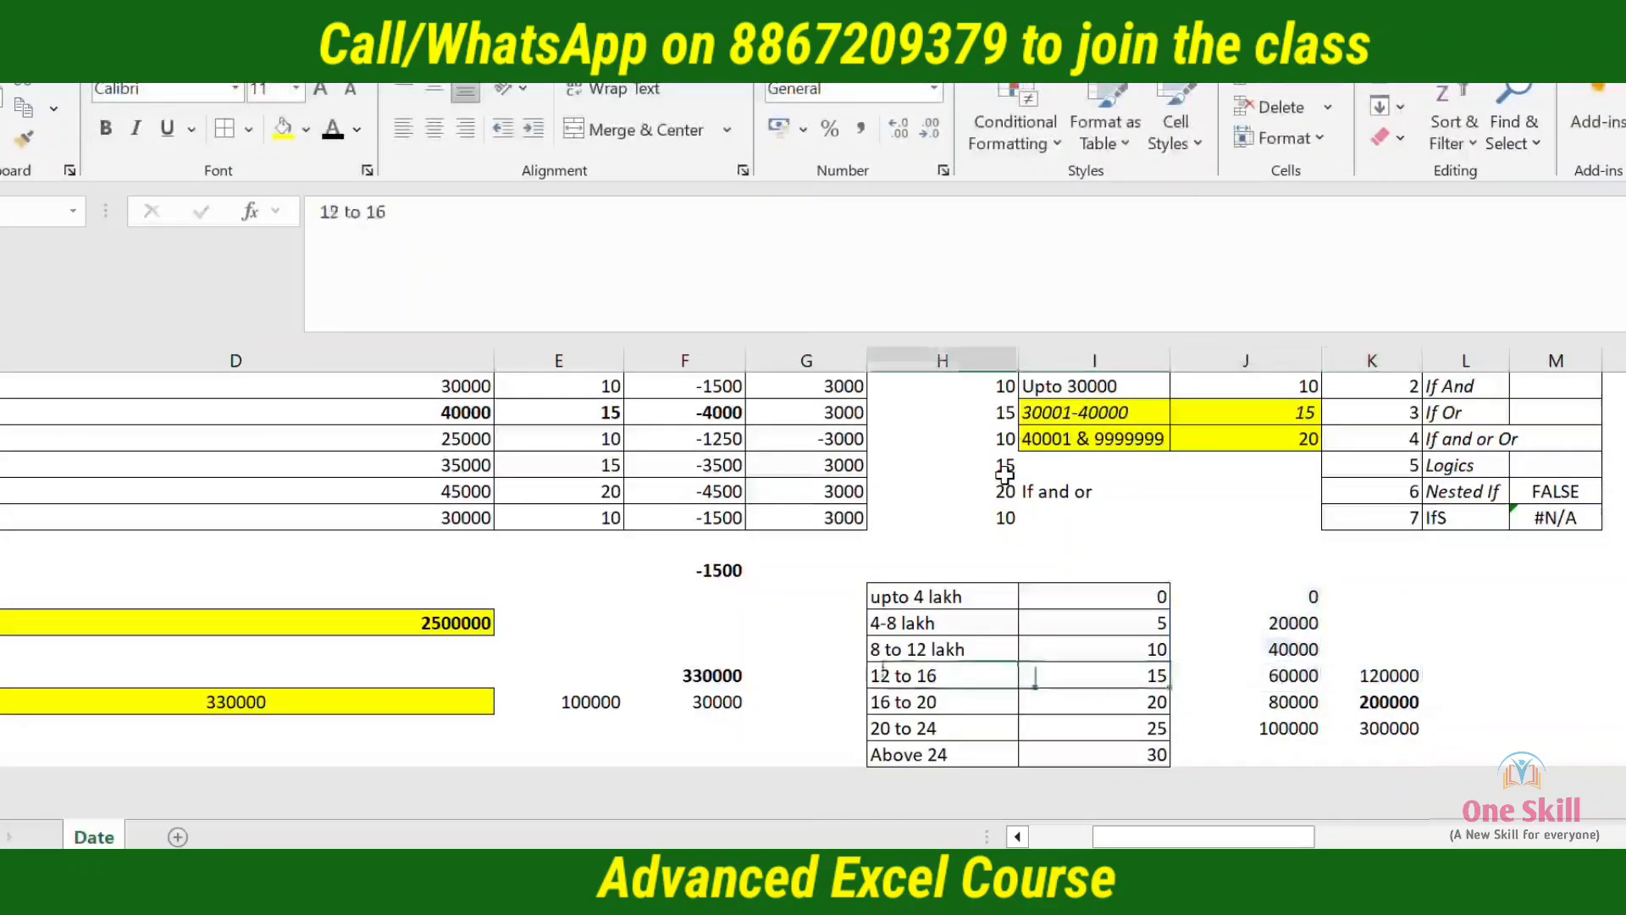
{"action": "key", "text": "Right"}
{"action": "key", "text": "Down"}
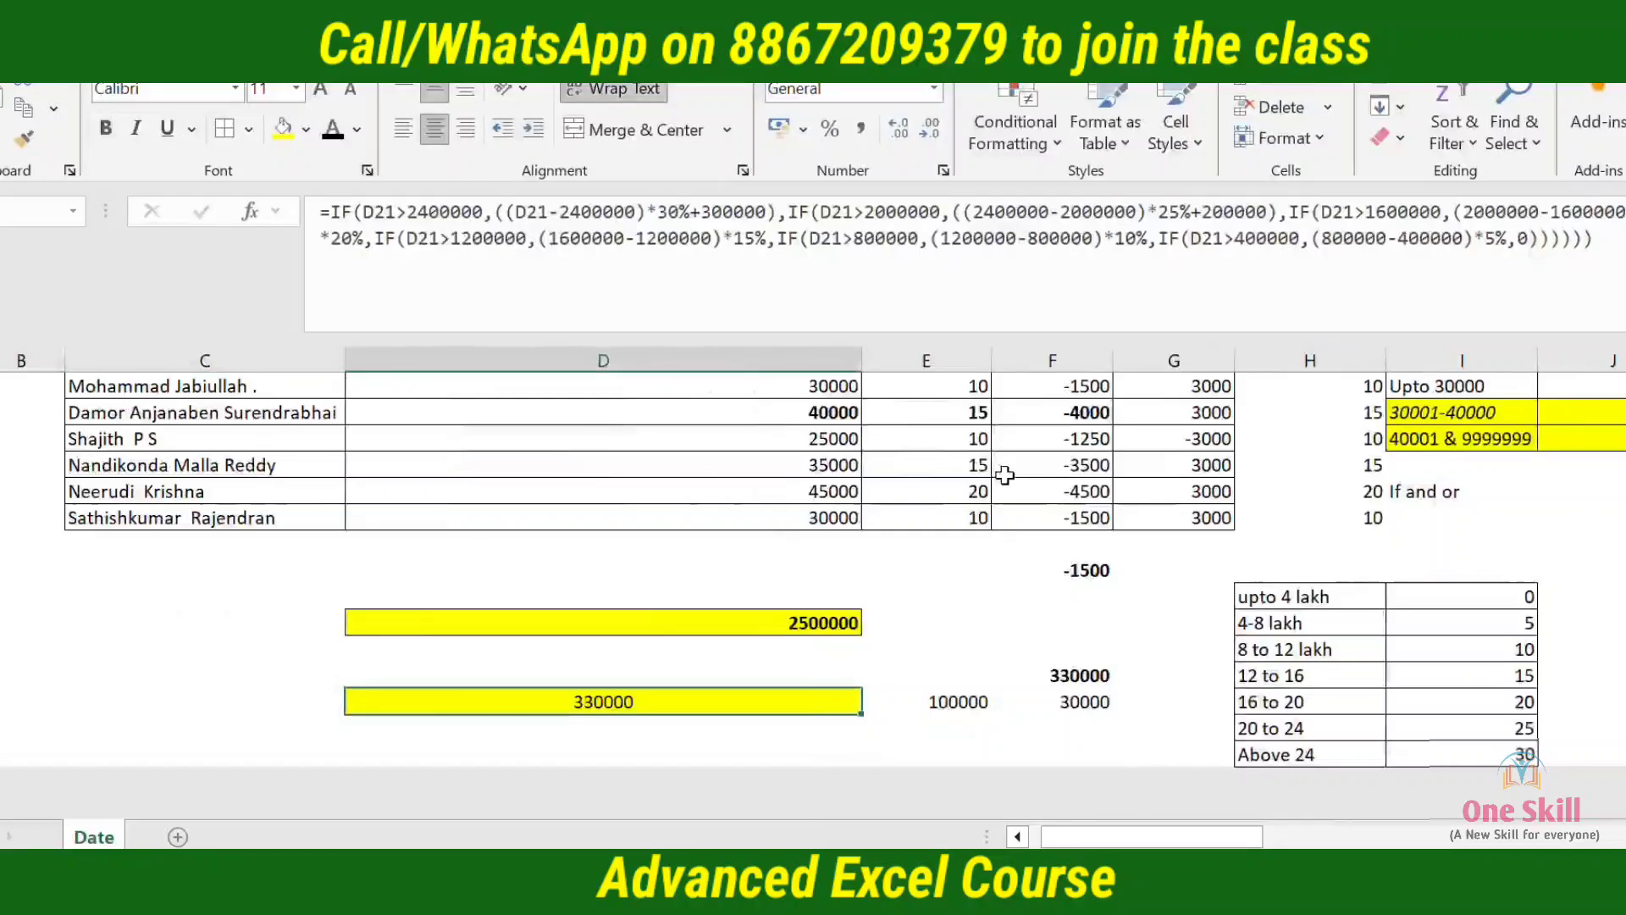
{"action": "key", "text": "F2"}
{"action": "key", "text": "Home"}
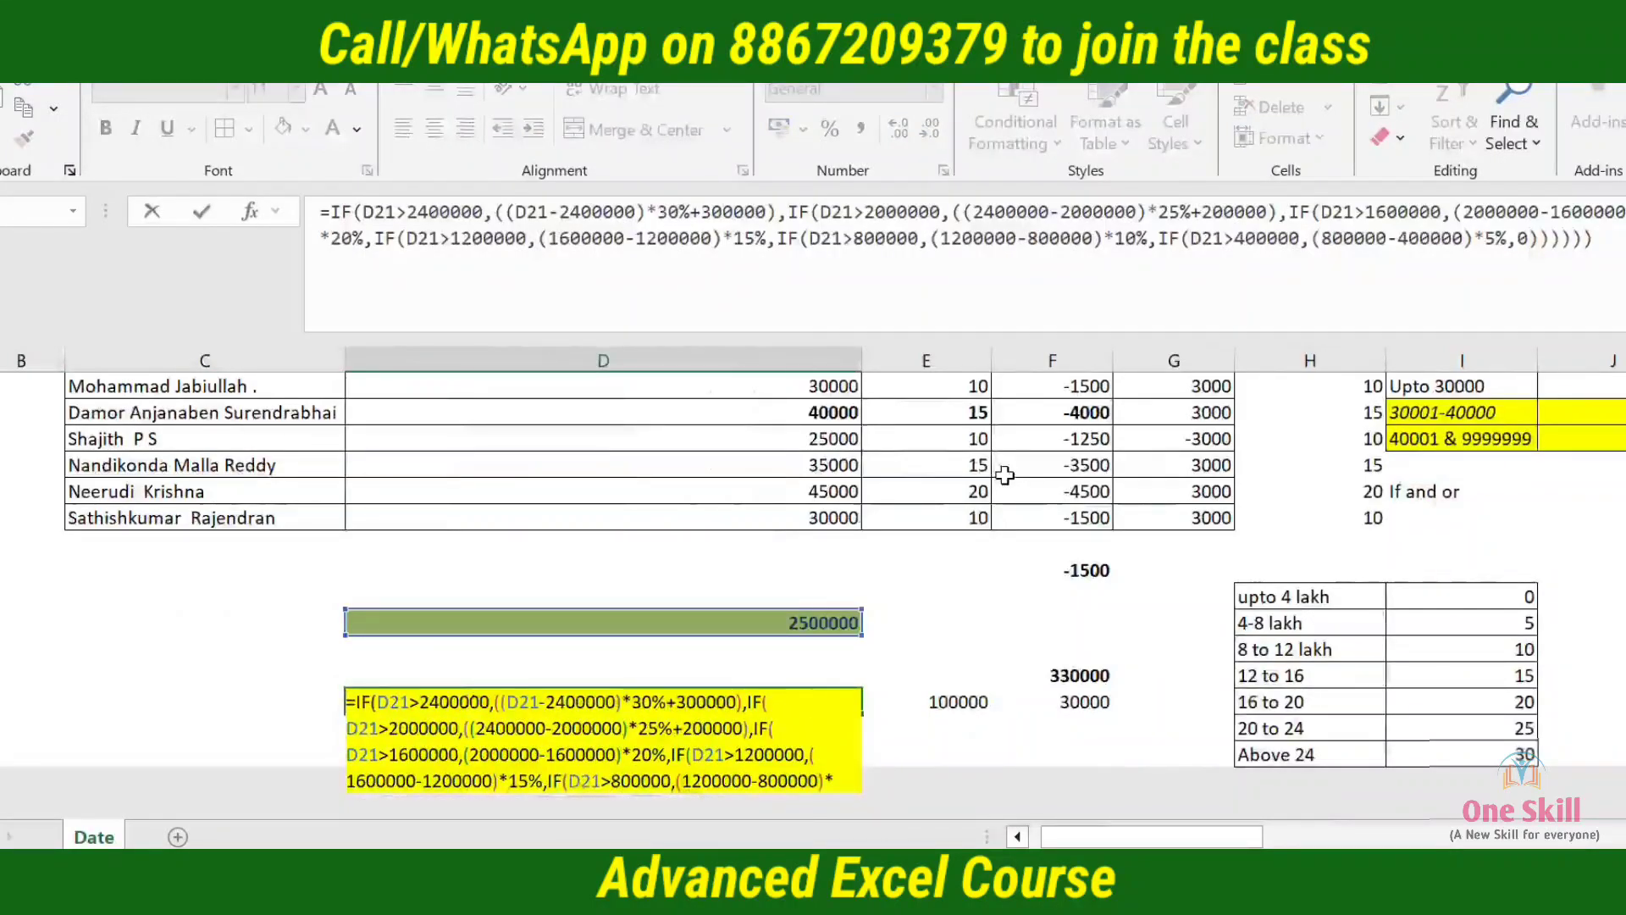
{"action": "key", "text": "Right"}
{"action": "key", "text": "Right"}
{"action": "key", "text": "Right"}
{"action": "key", "text": "Right"}
{"action": "key", "text": "Down"}
{"action": "key", "text": "Right"}
{"action": "key", "text": "Right"}
{"action": "key", "text": "Right"}
{"action": "key", "text": "Right"}
{"action": "key", "text": "Right"}
{"action": "key", "text": "Right"}
{"action": "key", "text": "Right"}
{"action": "key", "text": "Right"}
{"action": "key", "text": "Right"}
{"action": "key", "text": "Right"}
{"action": "key", "text": "Right"}
{"action": "key", "text": "Right"}
{"action": "key", "text": "Right"}
{"action": "key", "text": "Right"}
{"action": "key", "text": "Right"}
{"action": "key", "text": "Right"}
{"action": "key", "text": "Right"}
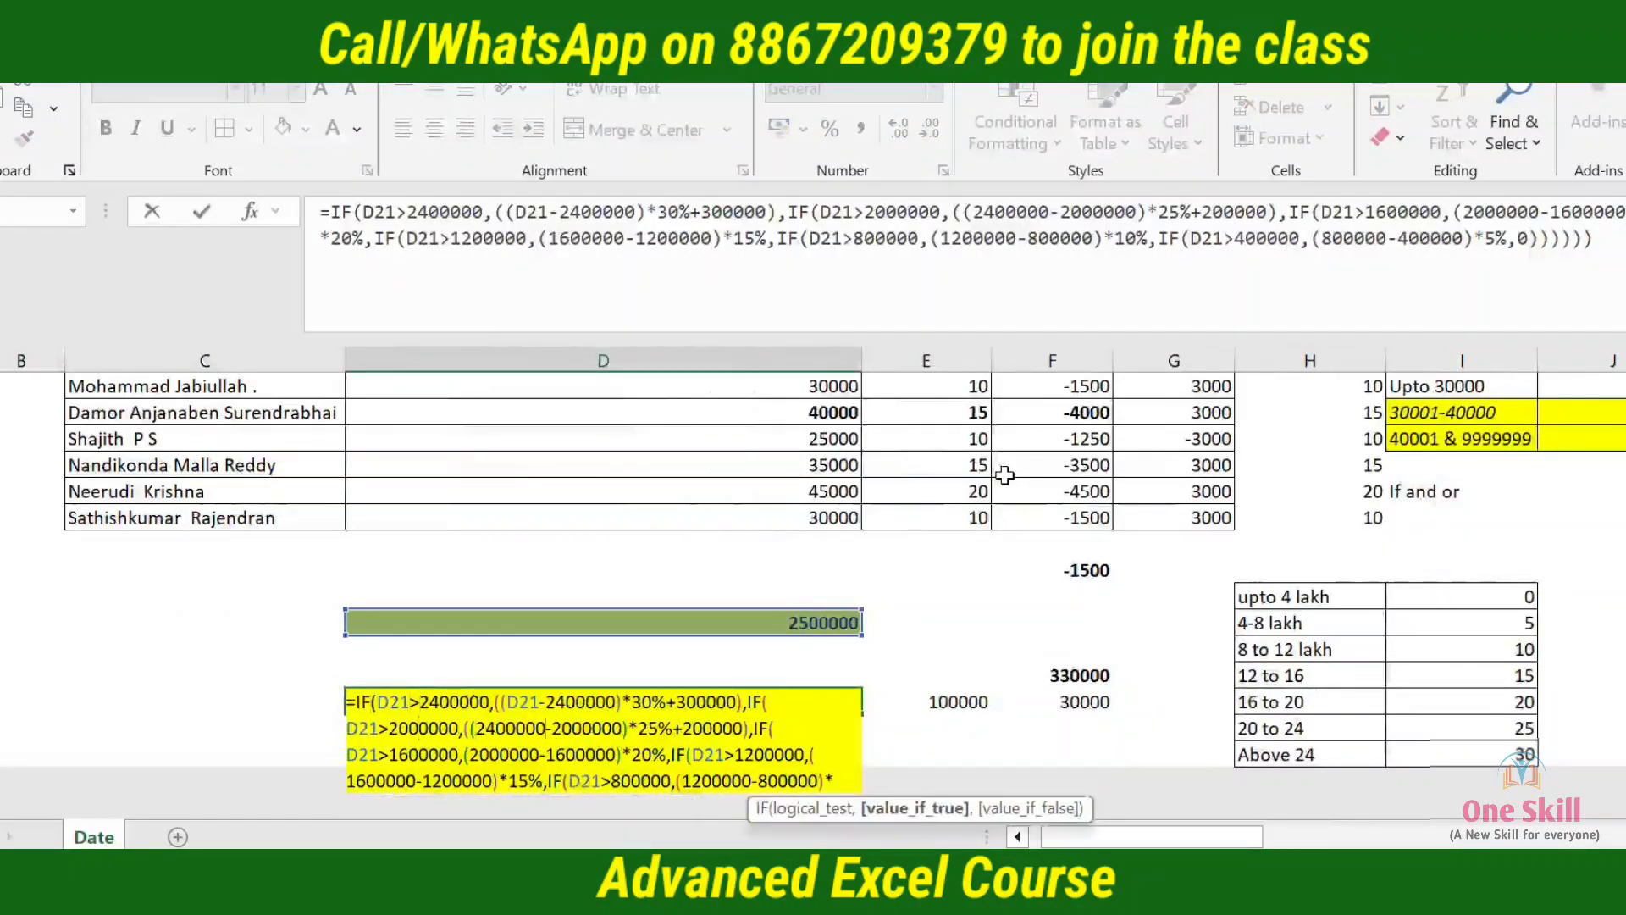
{"action": "key", "text": "Right"}
{"action": "key", "text": "Right"}
{"action": "key", "text": "Right"}
{"action": "key", "text": "Right"}
{"action": "key", "text": "Right"}
{"action": "key", "text": "Right"}
{"action": "key", "text": "Right"}
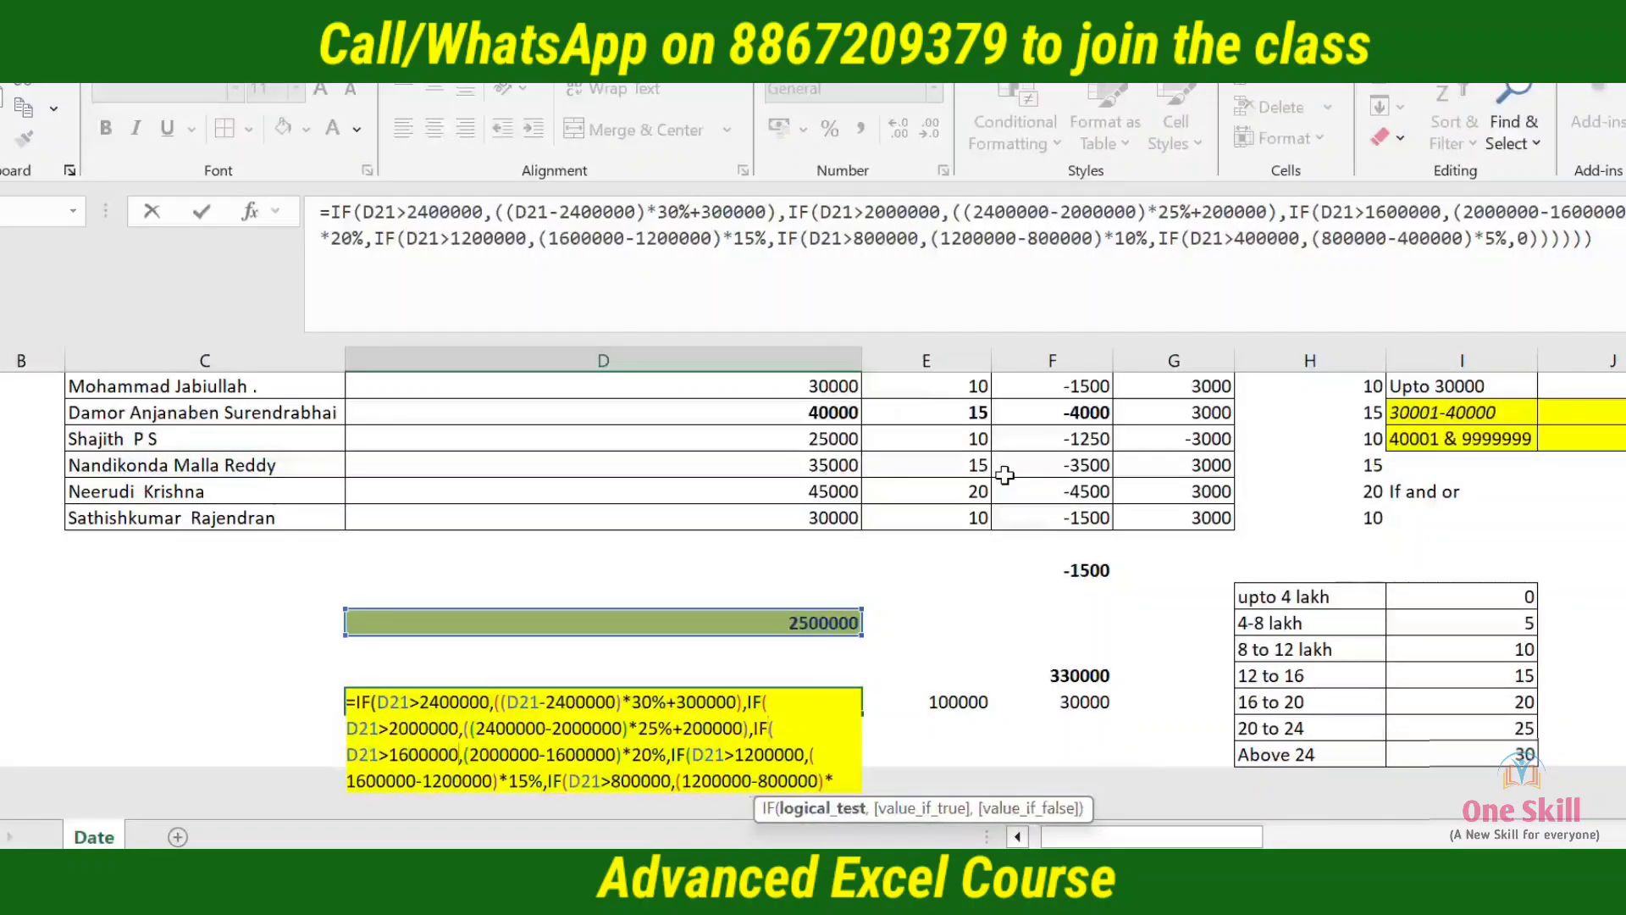
{"action": "key", "text": "Right"}
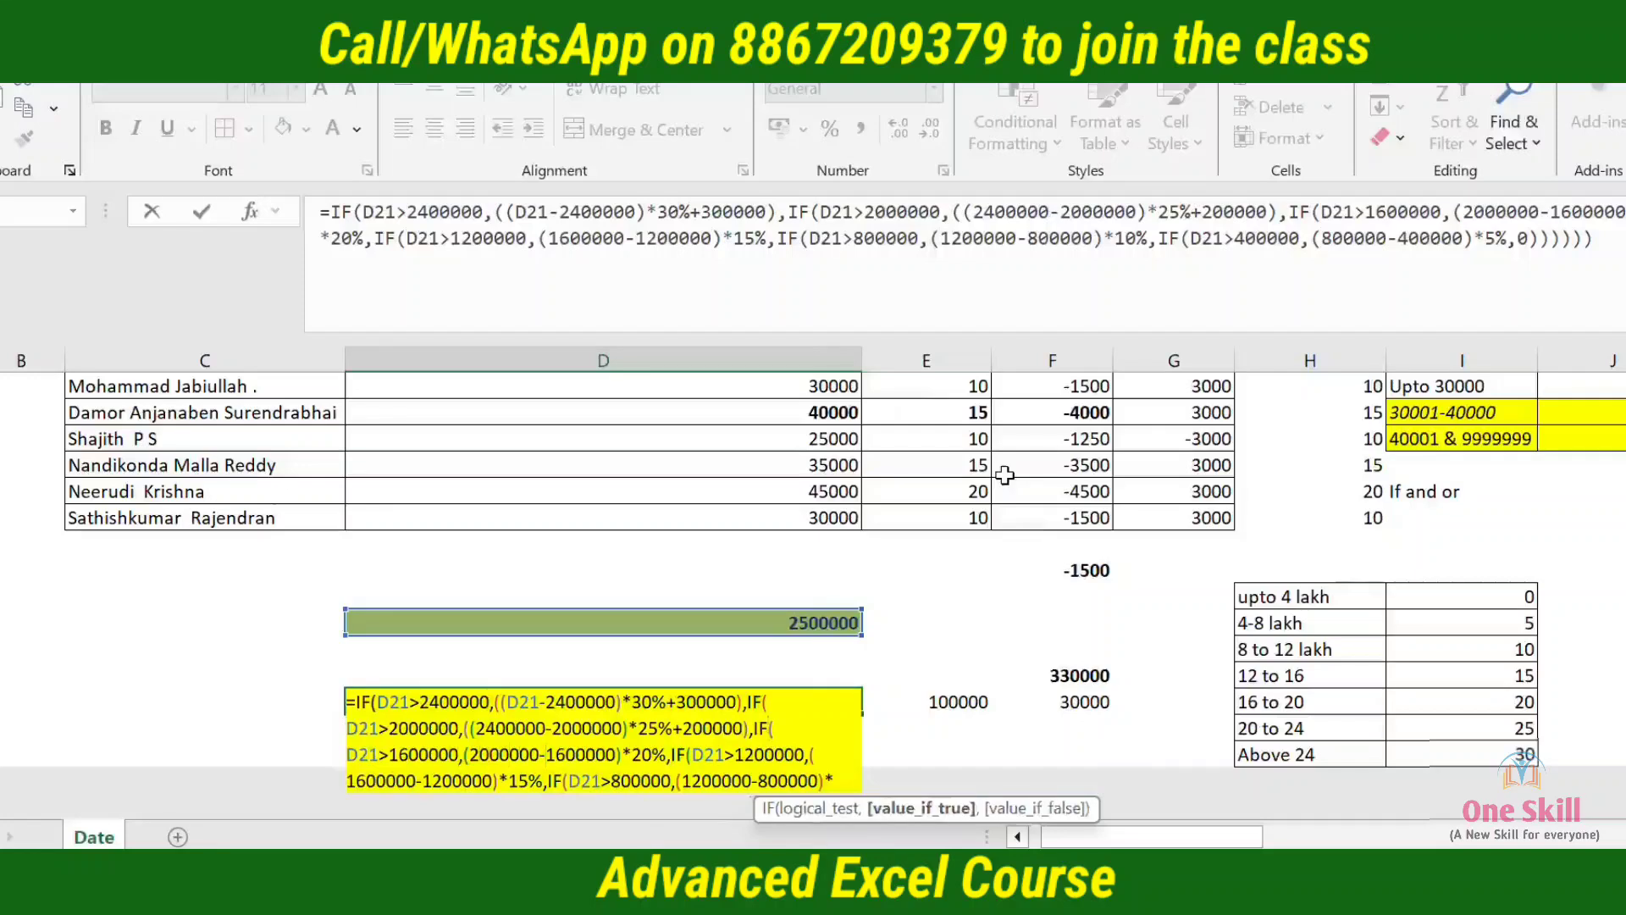
{"action": "key", "text": "Escape"}
Examine the 16 to 20 slab's amount in column J and the cumulative lower-slab totals in column K
{"action": "key", "text": "Right"}
{"action": "key", "text": "Right"}
{"action": "key", "text": "Right"}
{"action": "key", "text": "Right"}
{"action": "key", "text": "Right"}
{"action": "key", "text": "Right"}
{"action": "key", "text": "Right"}
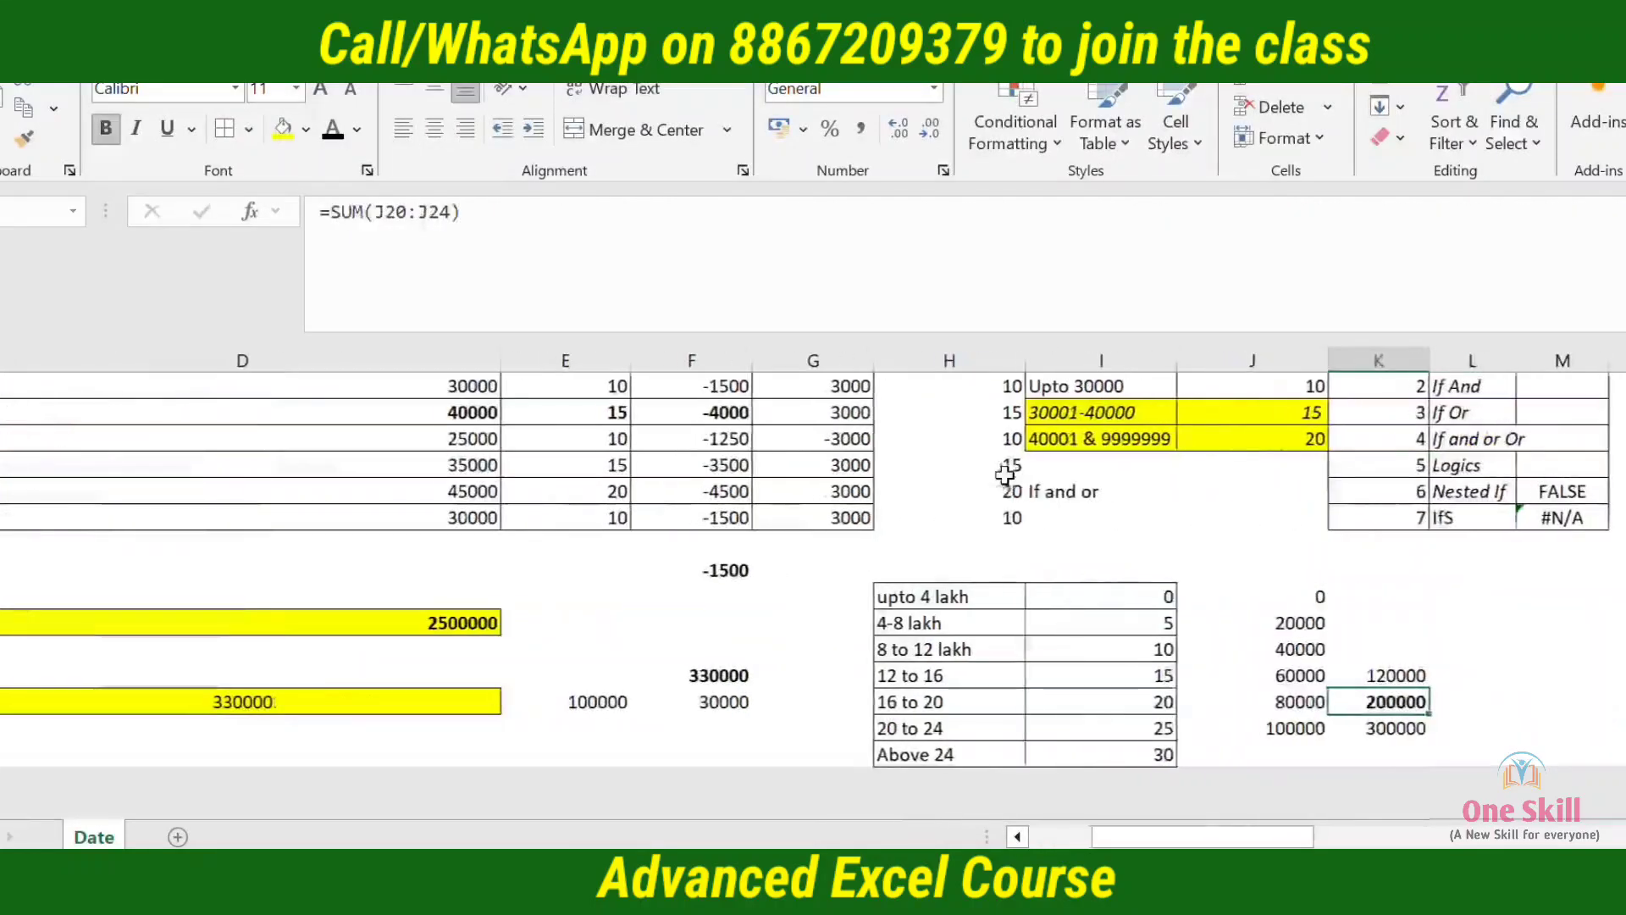
{"action": "key", "text": "Left"}
{"action": "key", "text": "Left"}
{"action": "key", "text": "Right"}
{"action": "key", "text": "Right"}
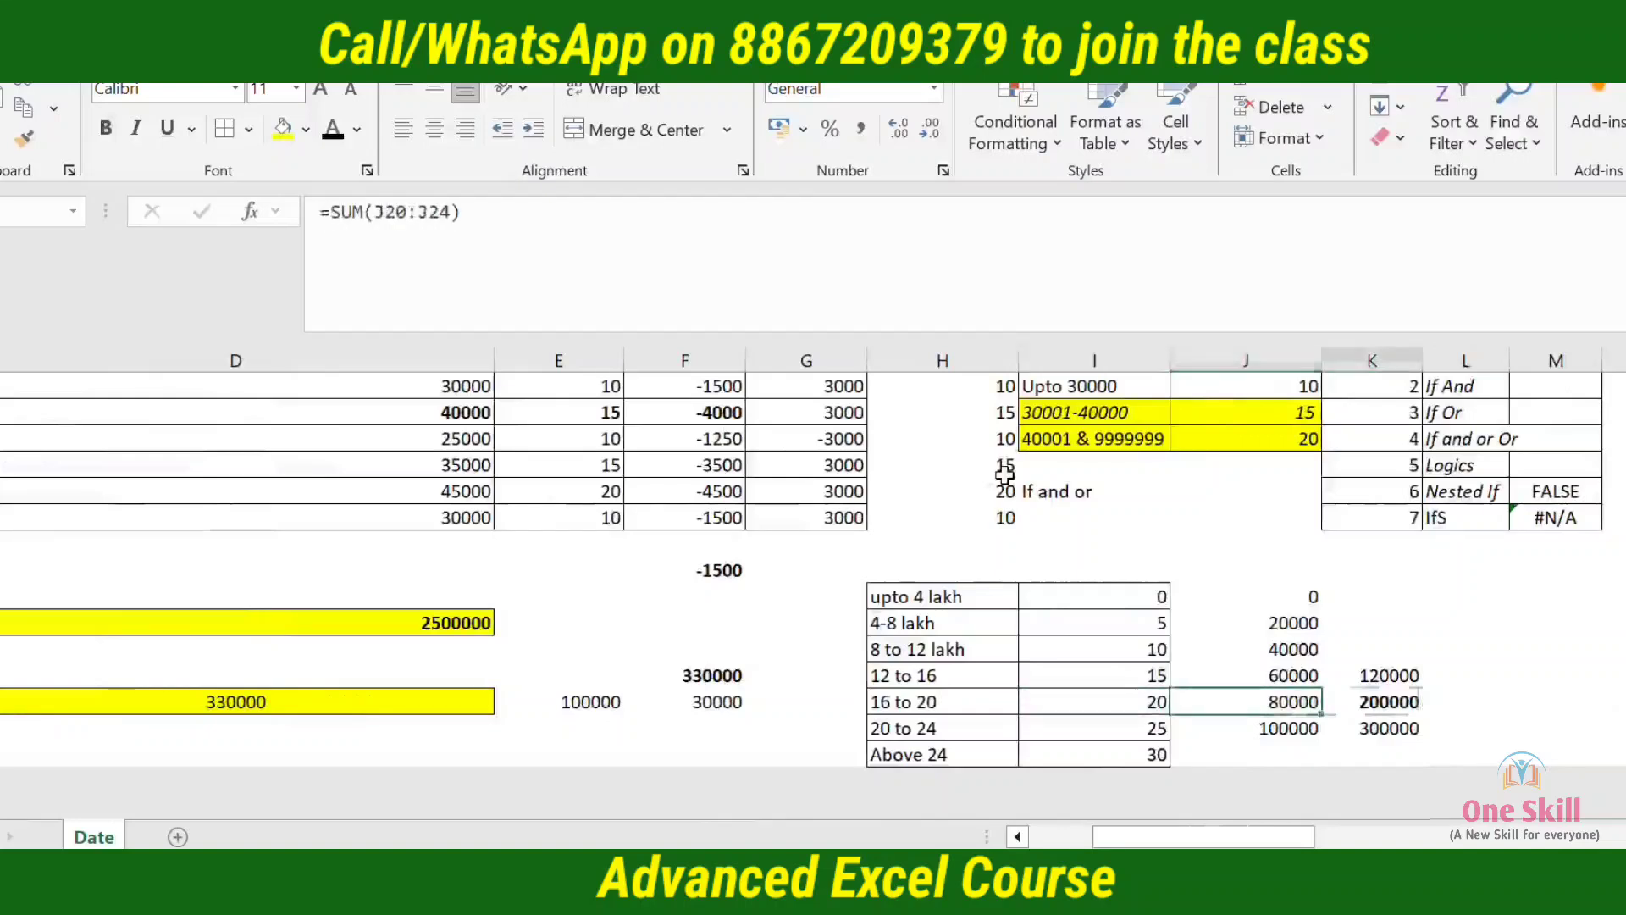
{"action": "key", "text": "Left"}
{"action": "key", "text": "Left"}
{"action": "key", "text": "Left"}
{"action": "key", "text": "Left"}
{"action": "key", "text": "Left"}
{"action": "key", "text": "Left"}
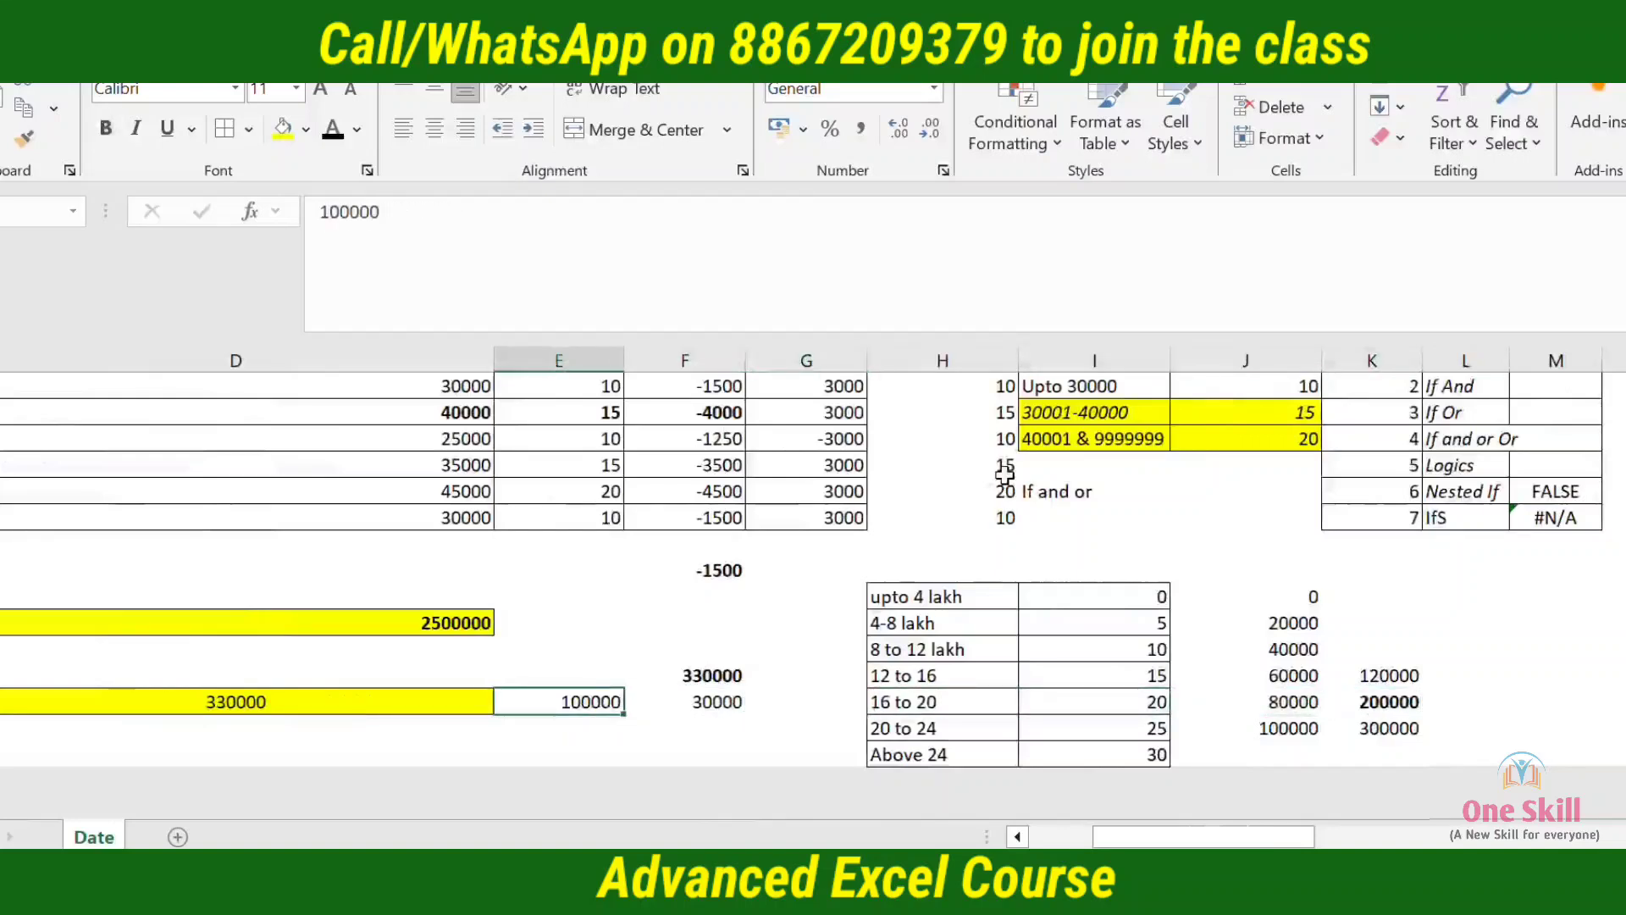
{"action": "key", "text": "Left"}
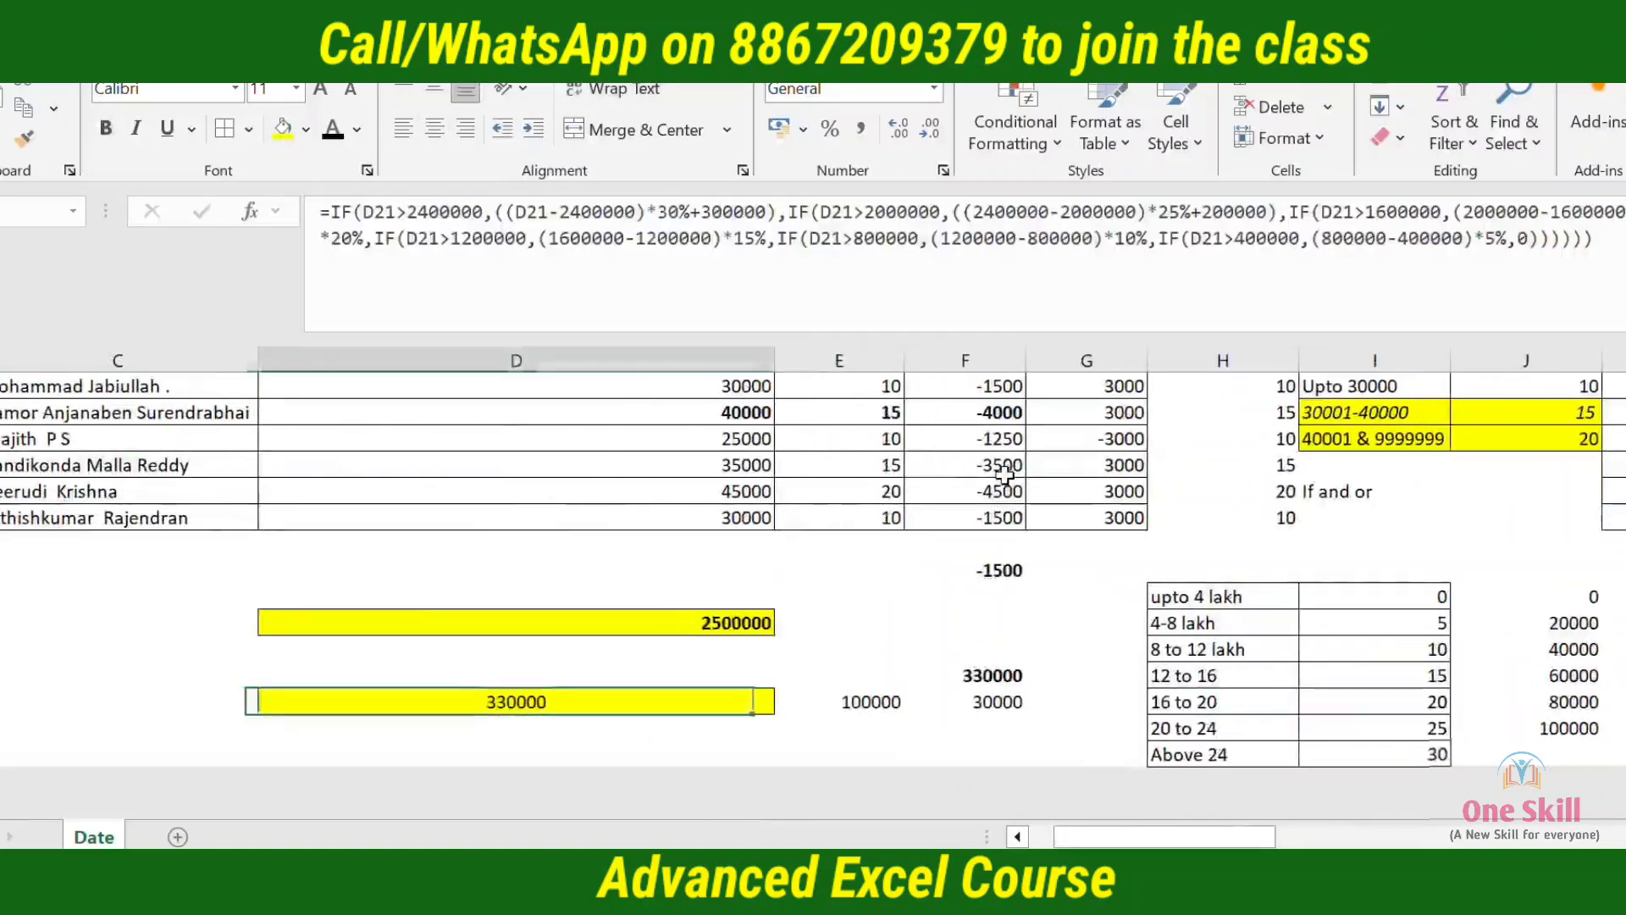
{"action": "key", "text": "F2"}
{"action": "key", "text": "Up"}
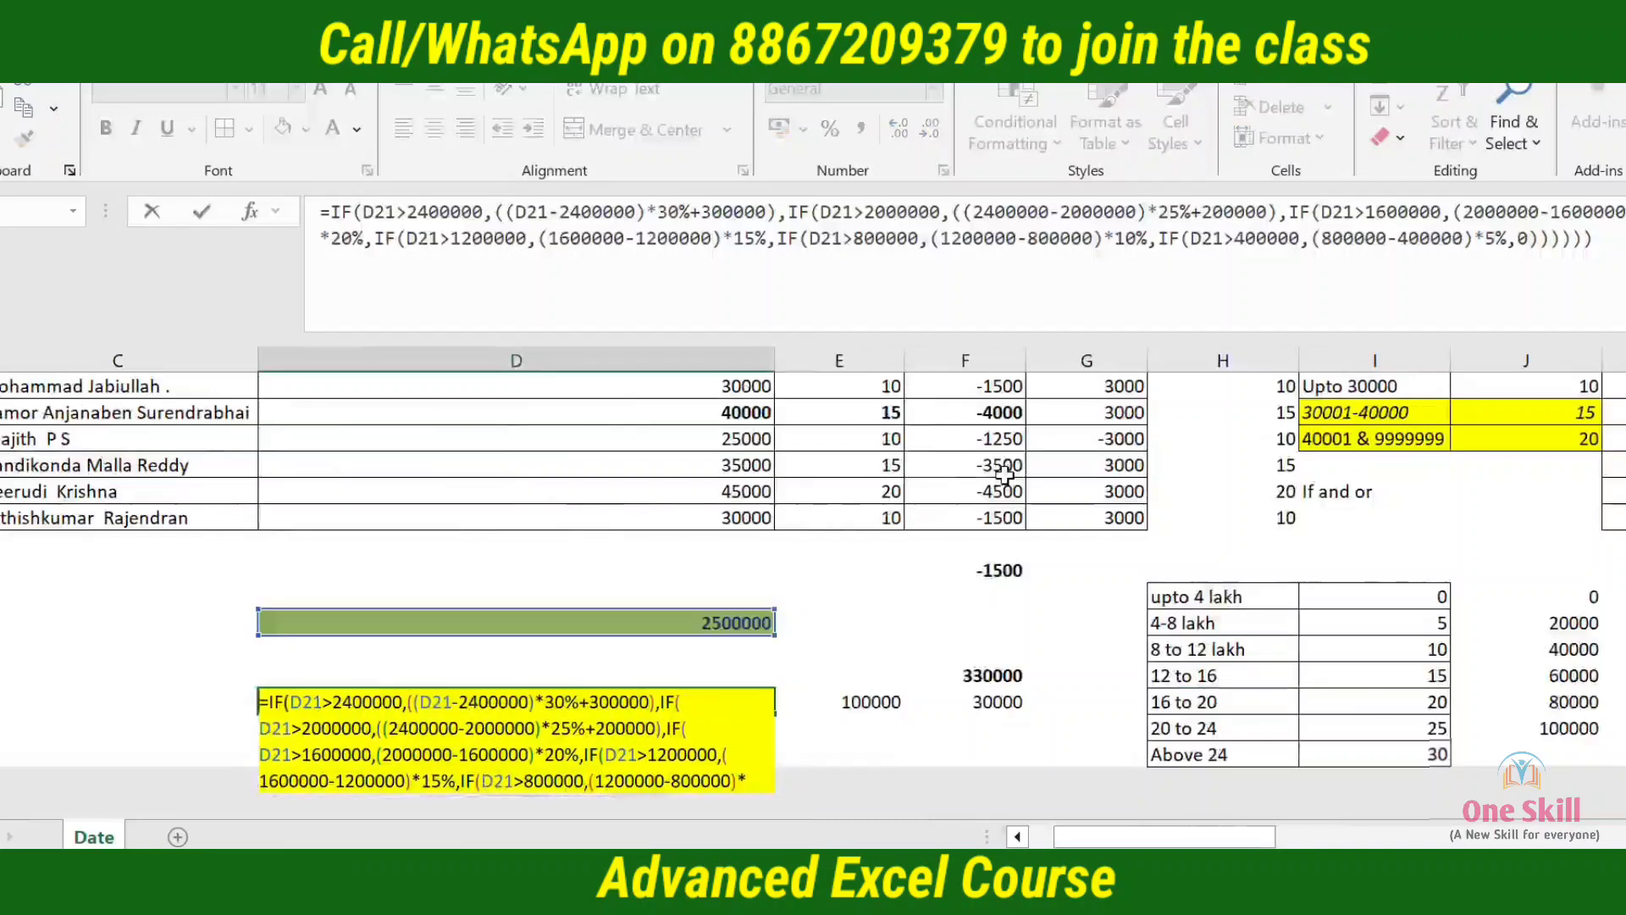
{"action": "key", "text": "Down"}
{"action": "key", "text": "Down"}
{"action": "key", "text": "Down"}
{"action": "key", "text": "Up"}
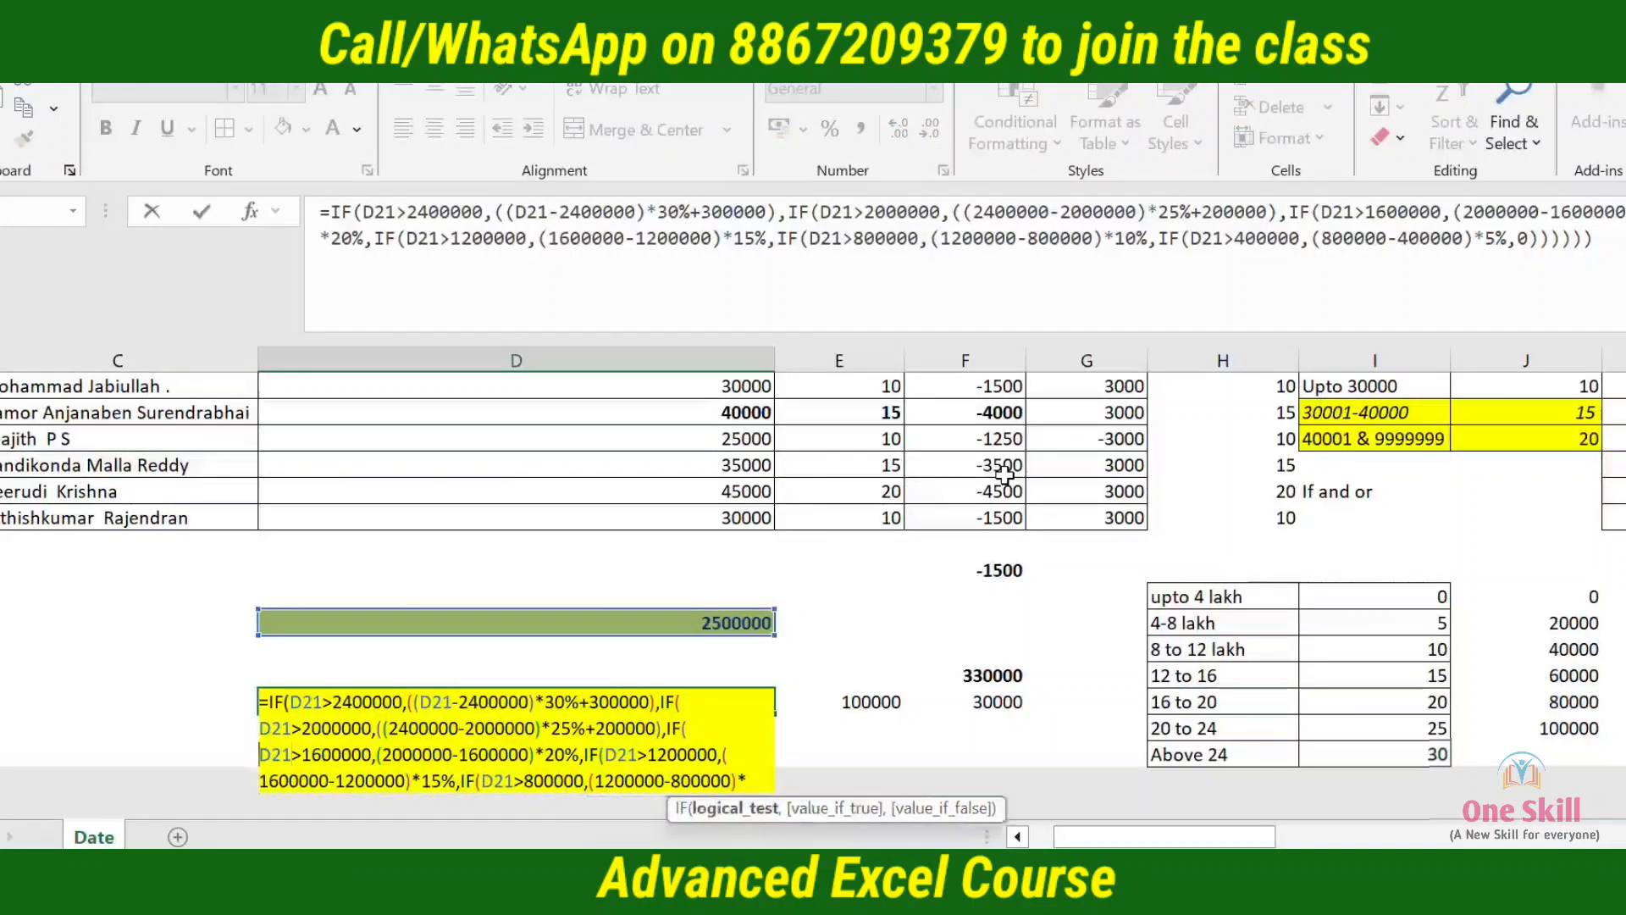
{"action": "key", "text": "Right"}
{"action": "key", "text": "Right"}
{"action": "key", "text": "Right"}
{"action": "key", "text": "Right"}
{"action": "key", "text": "Right"}
{"action": "key", "text": "Right"}
{"action": "key", "text": "Right"}
{"action": "key", "text": "Right"}
{"action": "key", "text": "Right"}
{"action": "key", "text": "Right"}
{"action": "key", "text": "Right"}
{"action": "key", "text": "Right"}
{"action": "key", "text": "Right"}
{"action": "key", "text": "Right"}
{"action": "key", "text": "Right"}
{"action": "key", "text": "Right"}
{"action": "key", "text": "Right"}
{"action": "key", "text": "Right"}
{"action": "key", "text": "Right"}
{"action": "key", "text": "Right"}
{"action": "key", "text": "Left"}
{"action": "key", "text": "Left"}
{"action": "key", "text": "Left"}
{"action": "key", "text": "Left"}
{"action": "key", "text": "Left"}
{"action": "key", "text": "Left"}
{"action": "key", "text": "Left"}
{"action": "key", "text": "Left"}
{"action": "key", "text": "Left"}
{"action": "key", "text": "Left"}
{"action": "key", "text": "Left"}
{"action": "key", "text": "Left"}
{"action": "key", "text": "Left"}
{"action": "key", "text": "Left"}
{"action": "key", "text": "Left"}
{"action": "key", "text": "Left"}
{"action": "key", "text": "Left"}
{"action": "key", "text": "Right"}
{"action": "type", "text": "("}
{"action": "key", "text": "Right"}
{"action": "key", "text": "Right"}
{"action": "key", "text": "Right"}
{"action": "key", "text": "Right"}
{"action": "key", "text": "Right"}
{"action": "key", "text": "Right"}
{"action": "key", "text": "Right"}
{"action": "key", "text": "Right"}
{"action": "key", "text": "Right"}
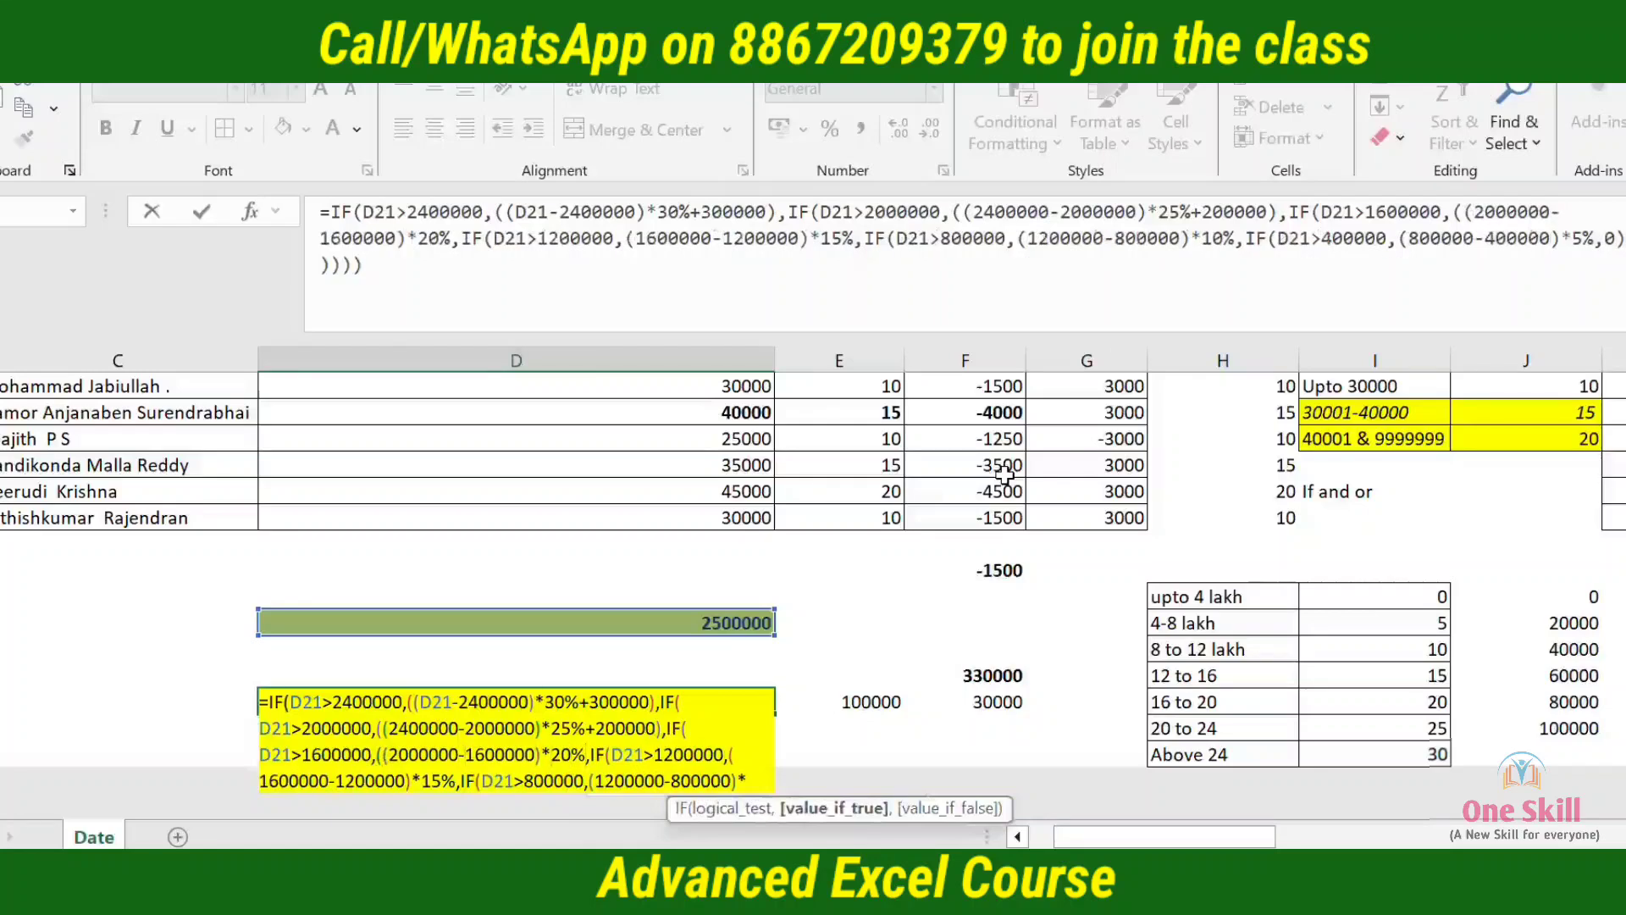
{"action": "type", "text": "+120000"}
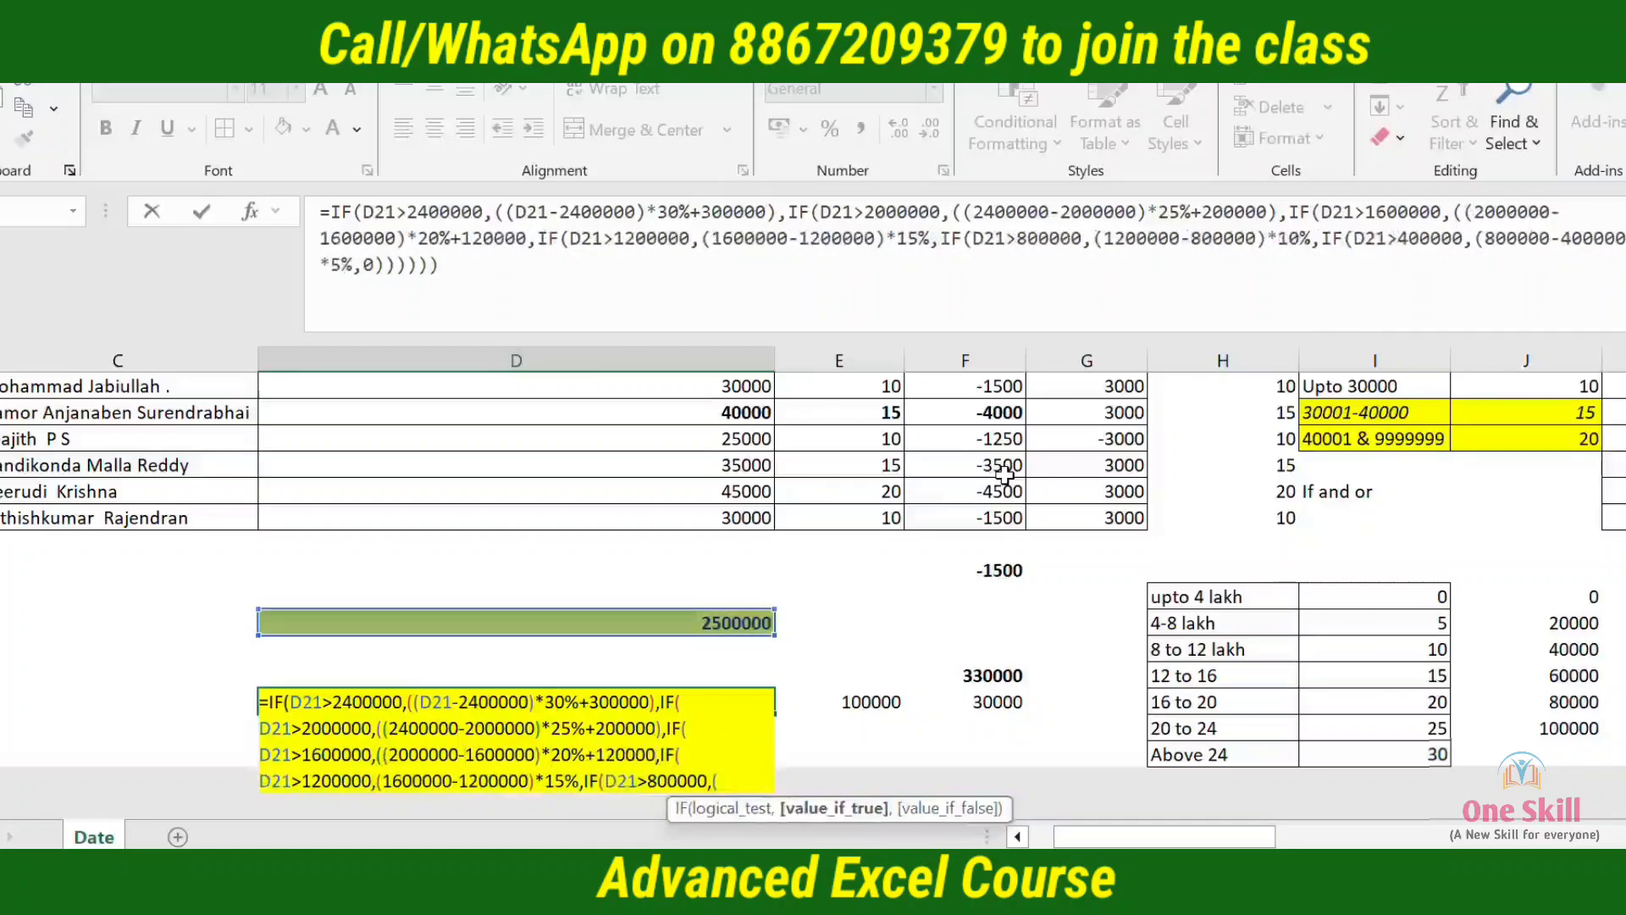
{"action": "type", "text": ","}
{"action": "key", "text": "Return"}
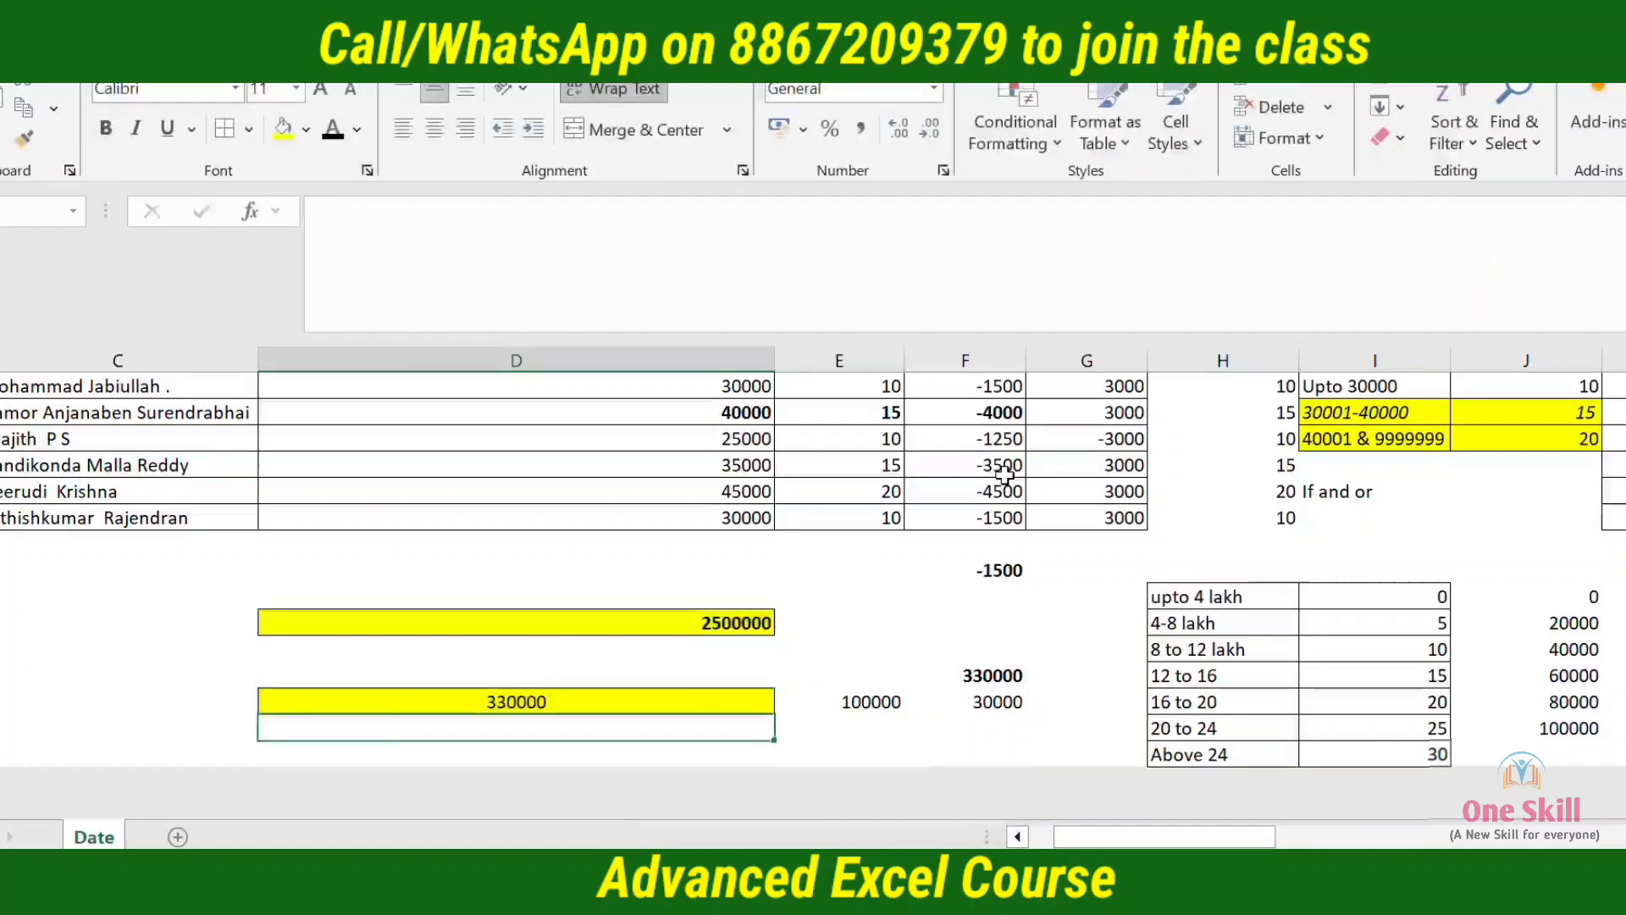
Make the 12 to 16 slab's label and rate in H23:I23 bold
{"action": "key", "text": "Up"}
{"action": "key", "text": "Right"}
{"action": "key", "text": "Right"}
{"action": "key", "text": "Right"}
{"action": "key", "text": "Right"}
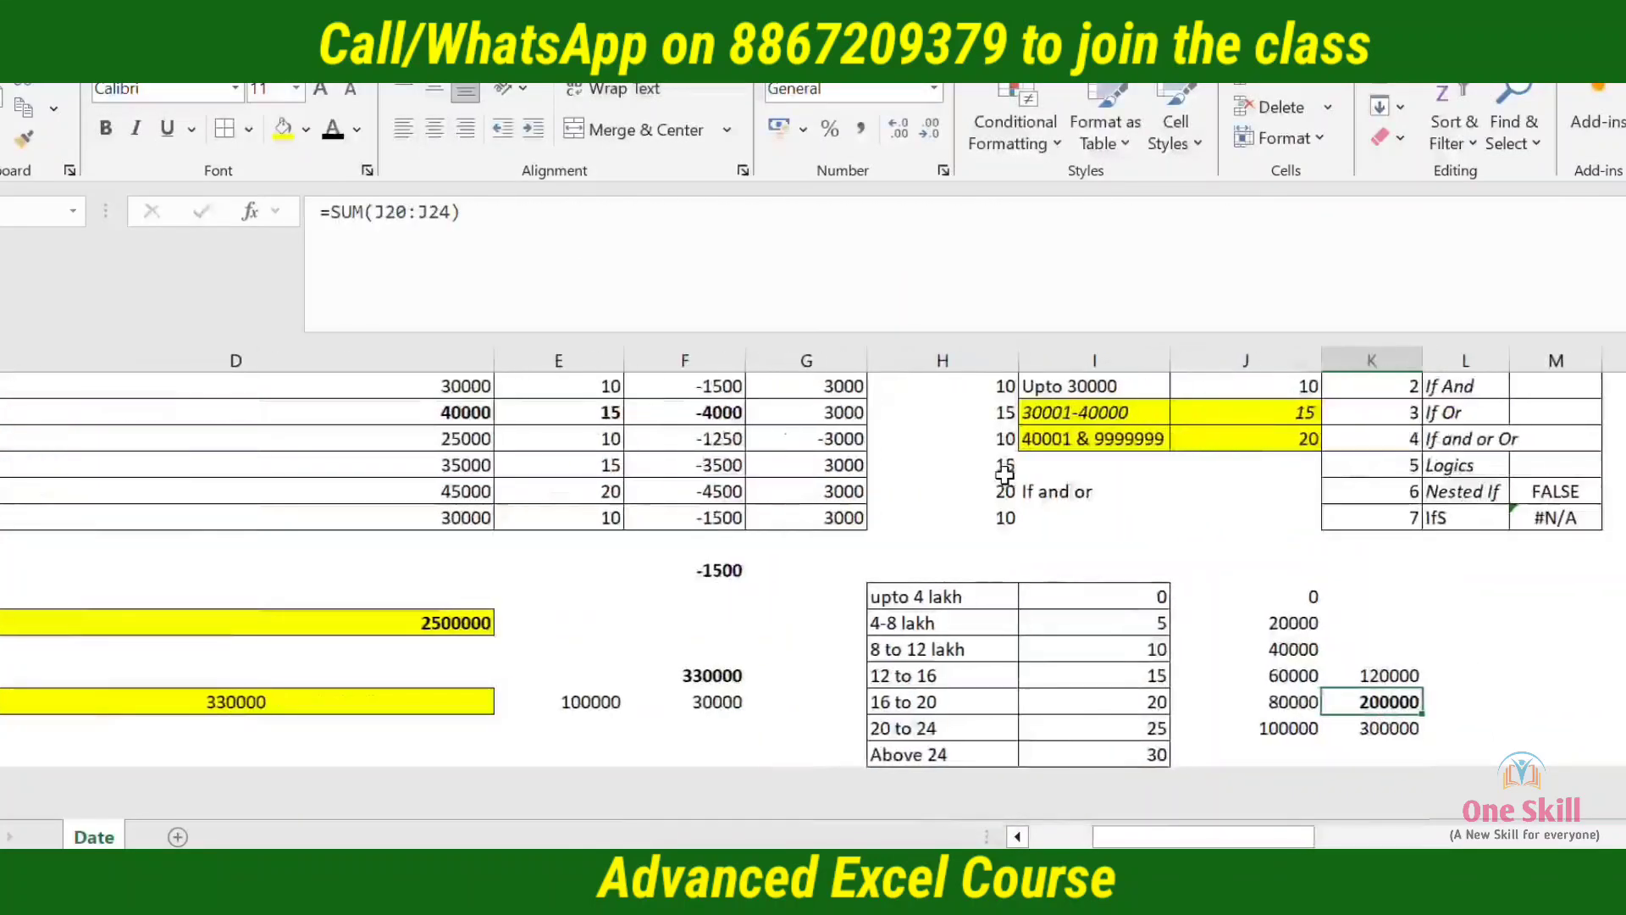
{"action": "key", "text": "Up"}
{"action": "key", "text": "Left"}
{"action": "key", "text": "Left"}
{"action": "key", "text": "Left"}
{"action": "key", "text": "shift+Right"}
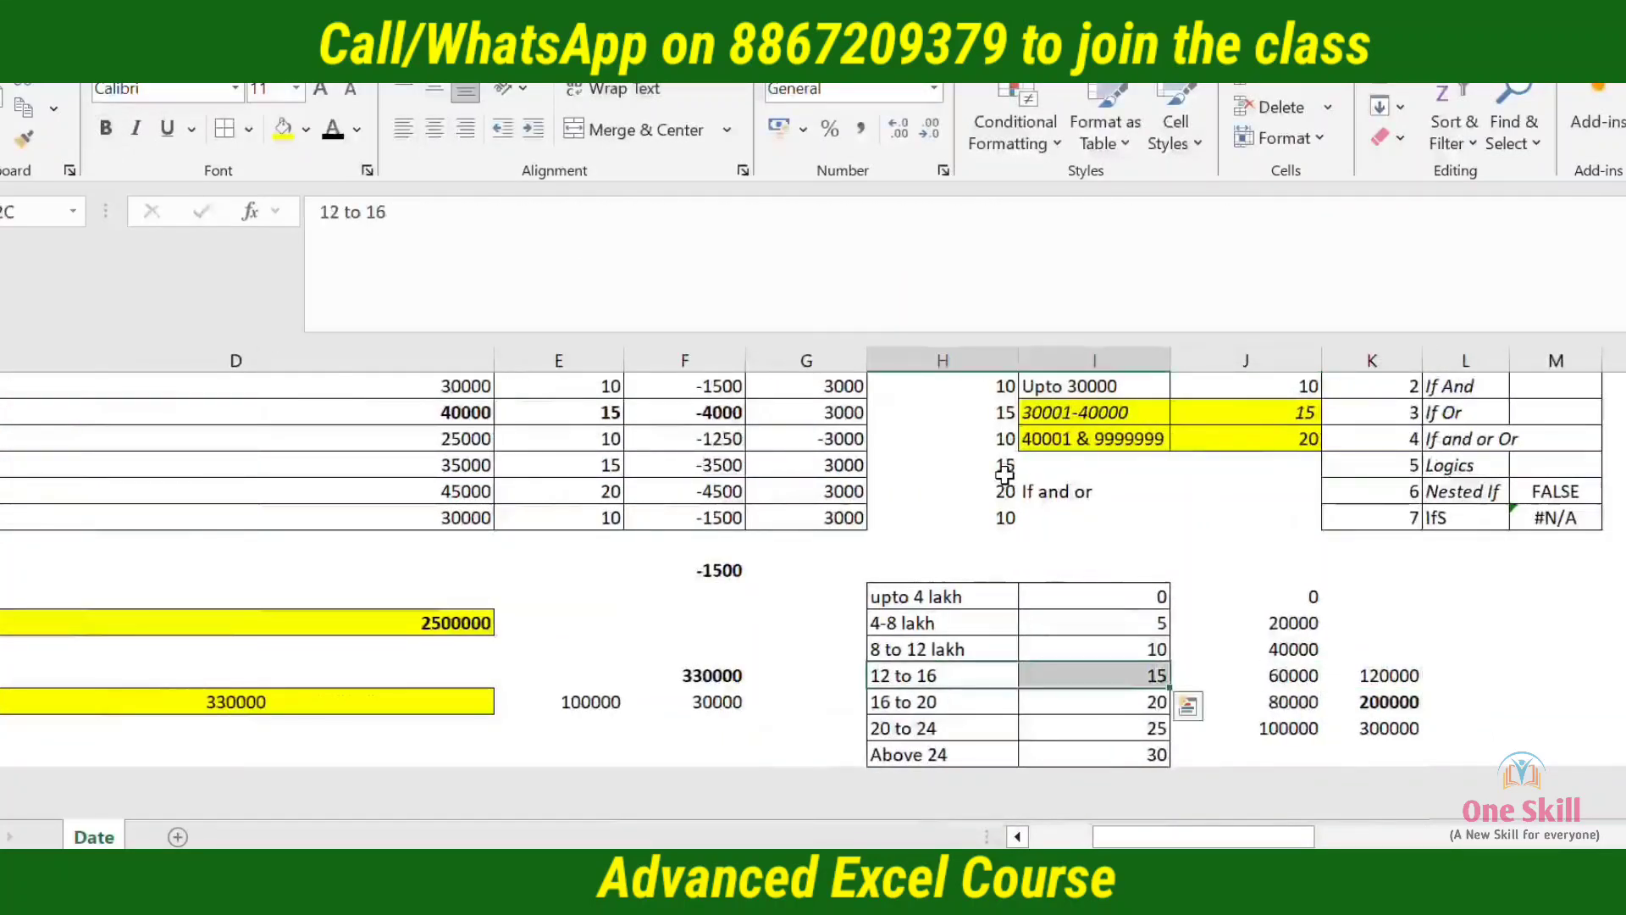
{"action": "key", "text": "ctrl+b"}
Total the slab amounts J20:J22 in K22, beside the 8 to 12 lakh slab, with SUM and apply the General number format
{"action": "key", "text": "Right"}
{"action": "key", "text": "Right"}
{"action": "key", "text": "Right"}
{"action": "key", "text": "Up"}
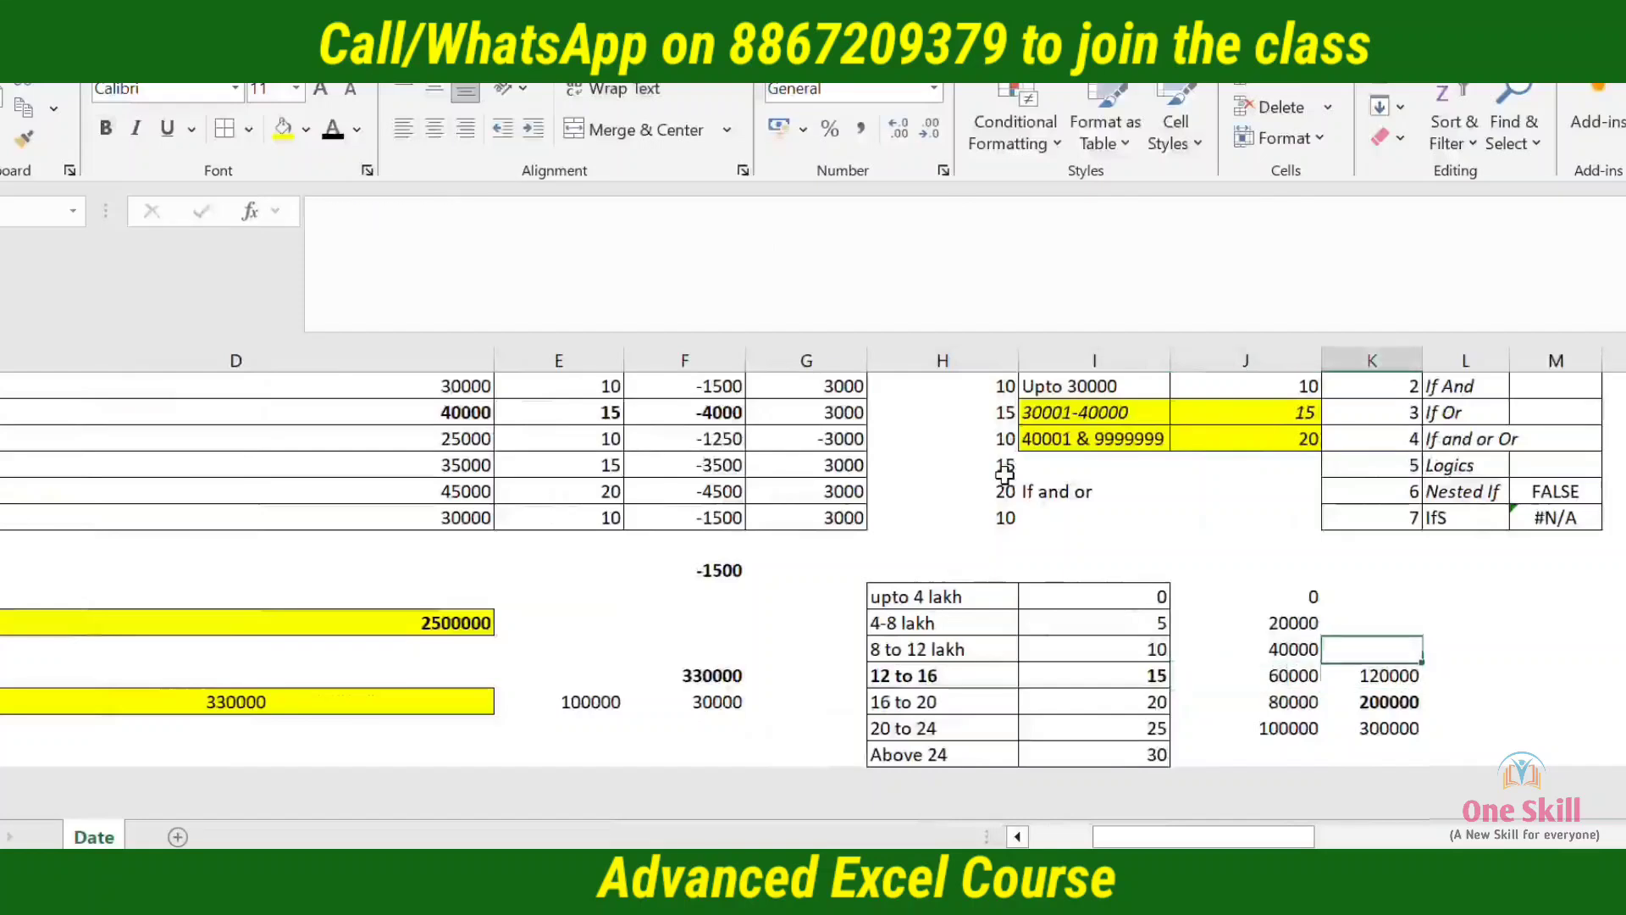
{"action": "type", "text": "=SU"}
{"action": "key", "text": "Down"}
{"action": "key", "text": "Down"}
{"action": "key", "text": "Tab"}
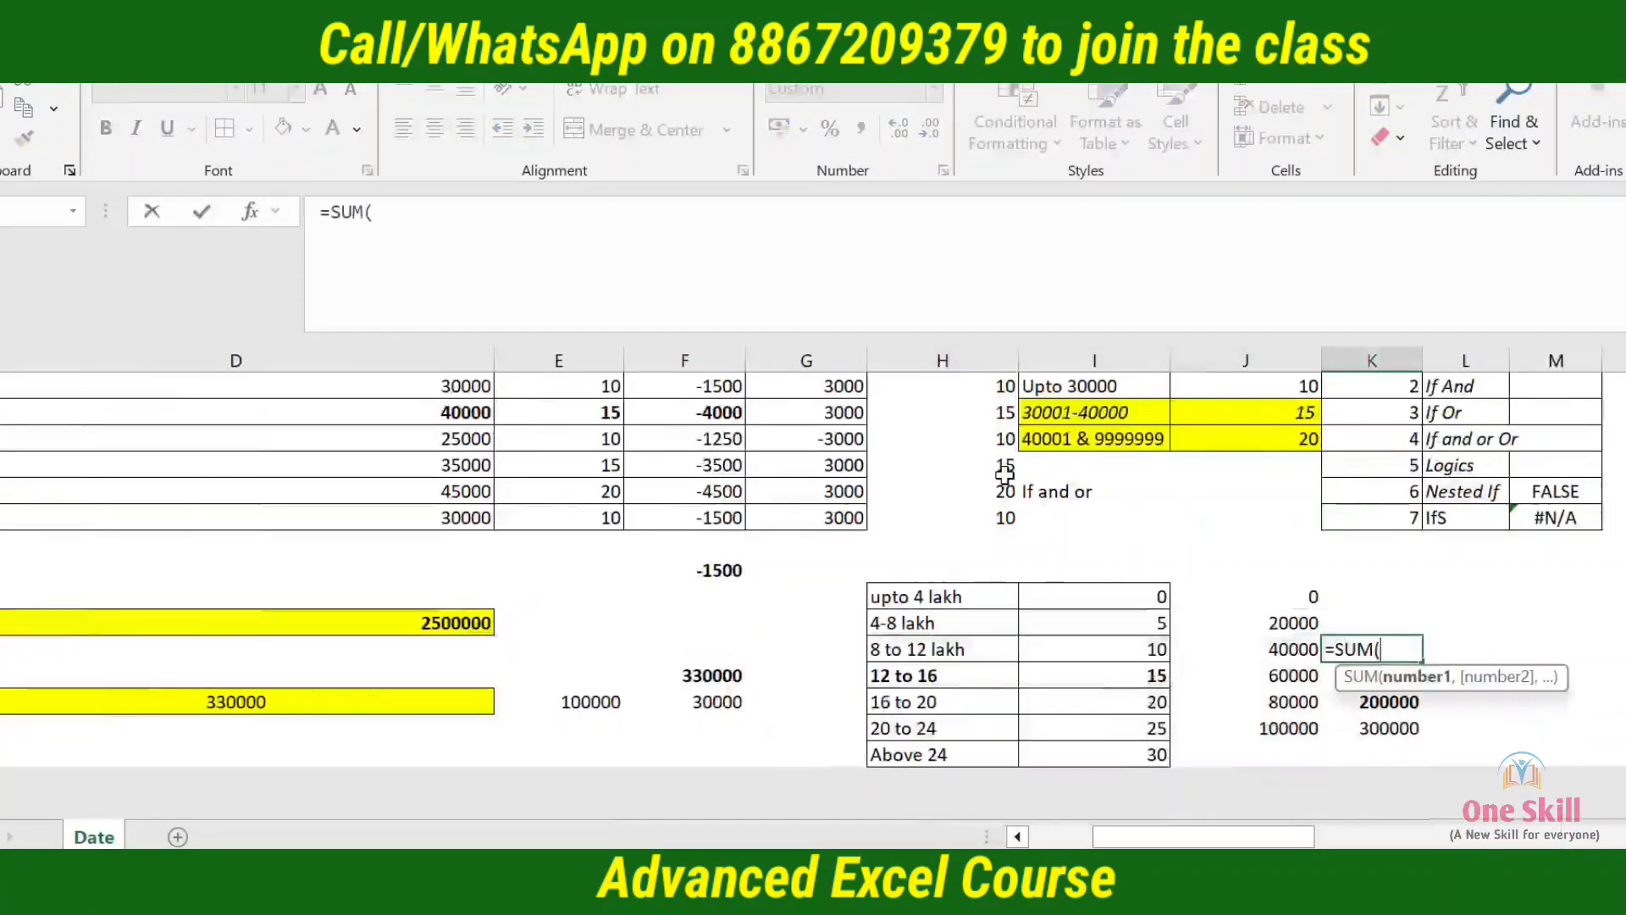
{"action": "key", "text": "Left"}
{"action": "key", "text": "shift+Up"}
{"action": "key", "text": "shift+Up"}
{"action": "key", "text": "Return"}
{"action": "key", "text": "Up"}
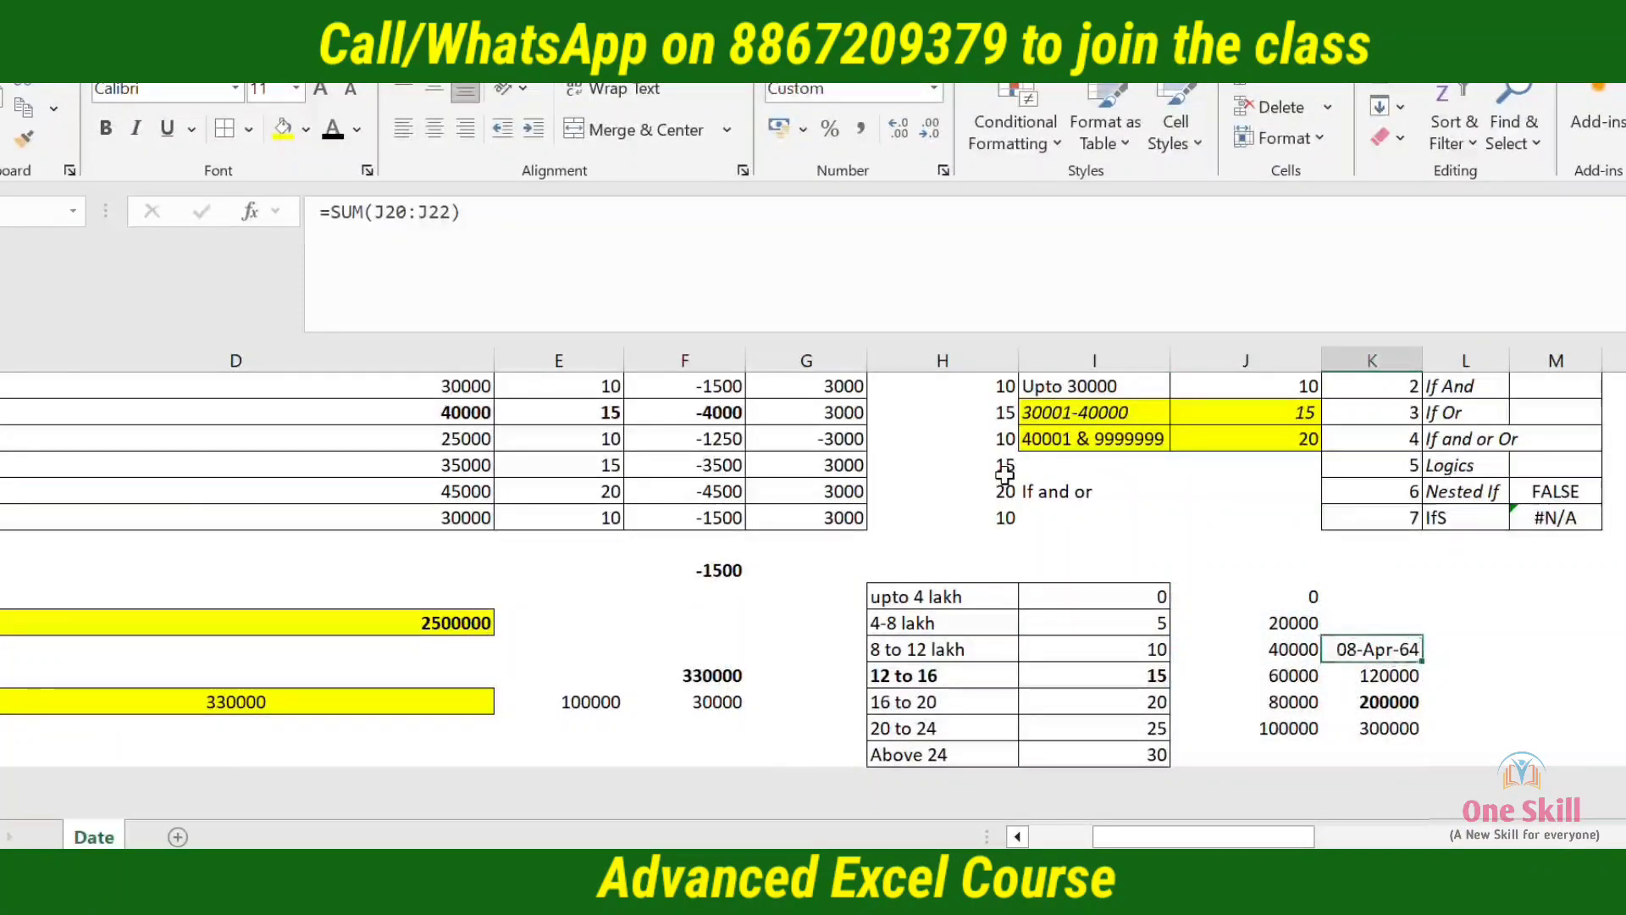
{"action": "key", "text": "ctrl+shift+asciitilde"}
{"action": "key", "text": "Left"}
{"action": "key", "text": "Left"}
{"action": "key", "text": "Left"}
{"action": "key", "text": "Left"}
{"action": "key", "text": "Left"}
{"action": "key", "text": "Left"}
{"action": "key", "text": "Down"}
{"action": "key", "text": "Down"}
{"action": "key", "text": "Left"}
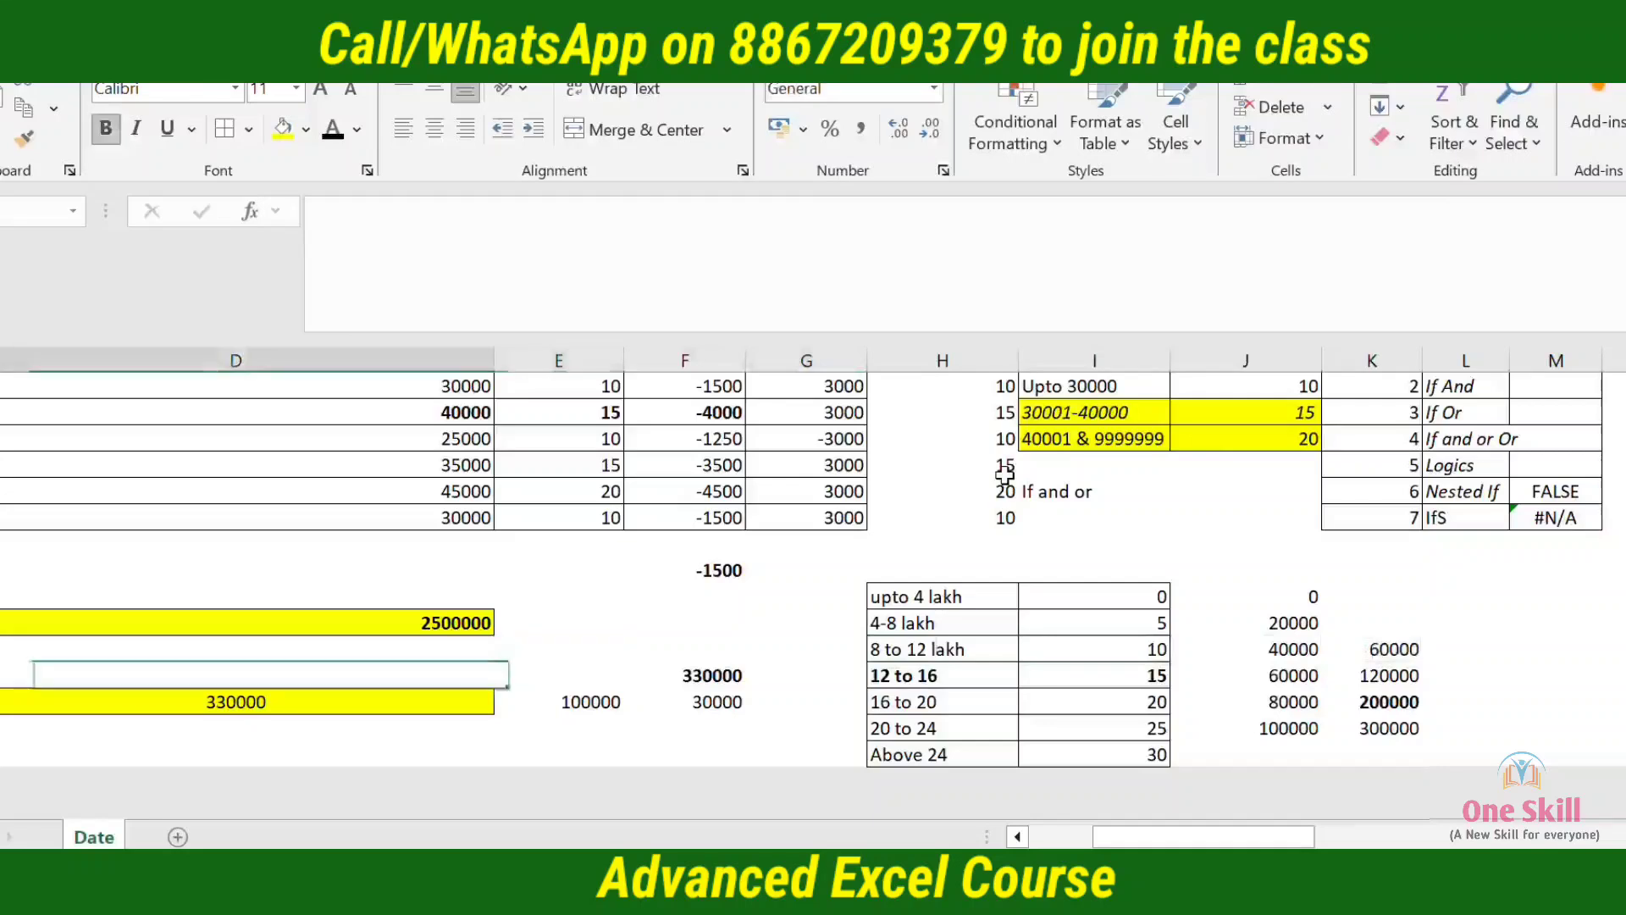
{"action": "key", "text": "F2"}
{"action": "key", "text": "Up"}
{"action": "key", "text": "Up"}
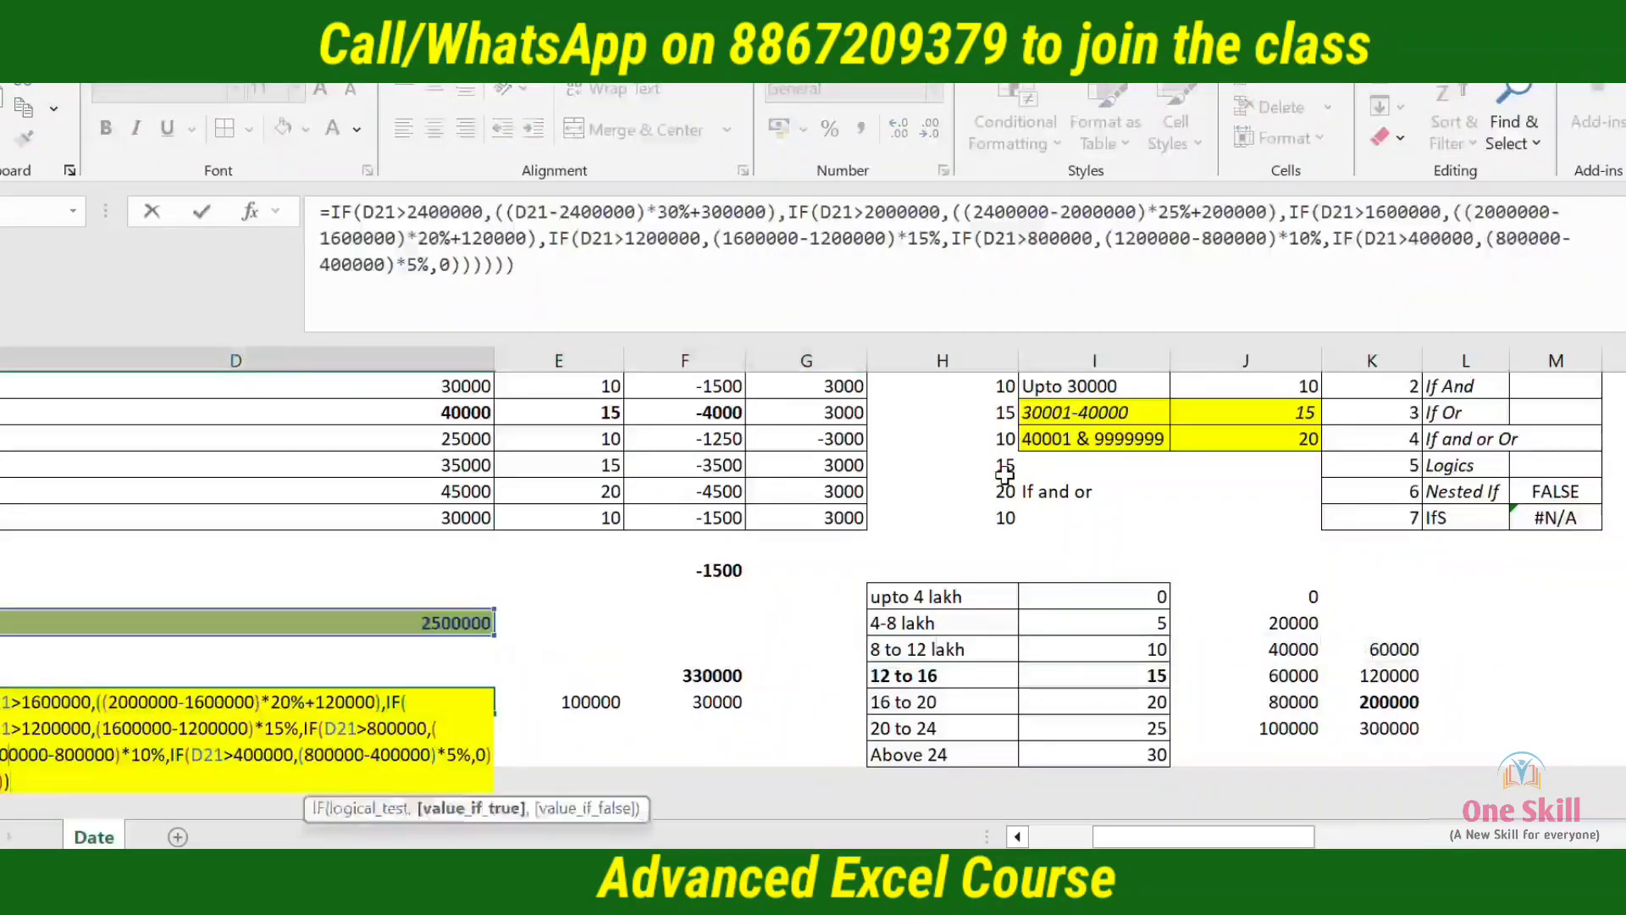
{"action": "key", "text": "Up"}
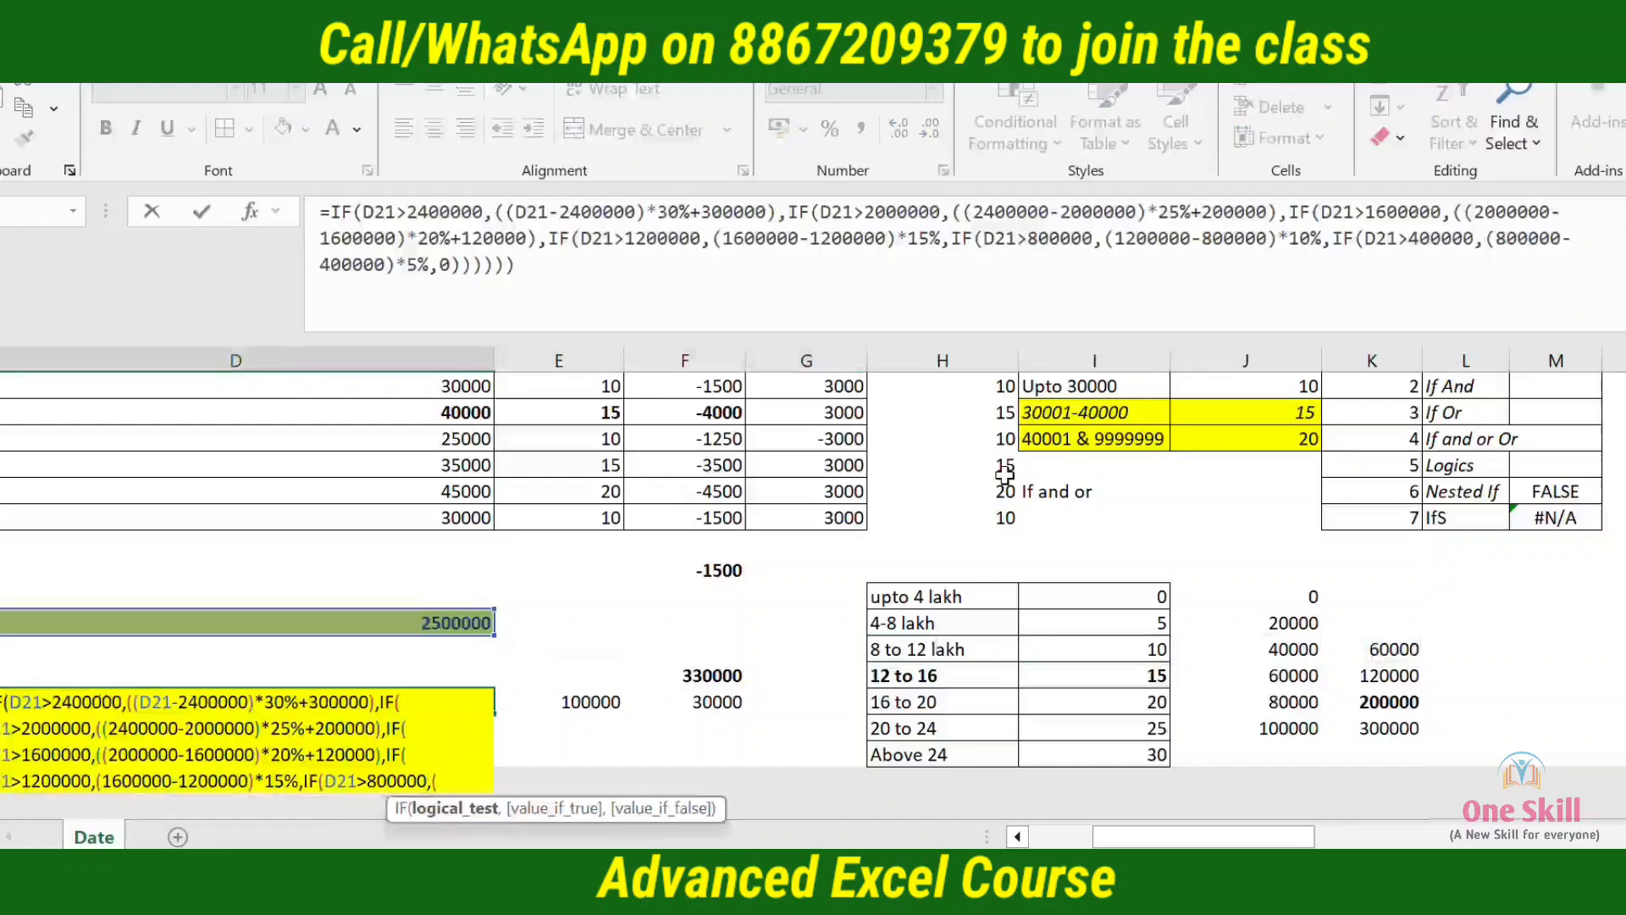
{"action": "key", "text": "Down"}
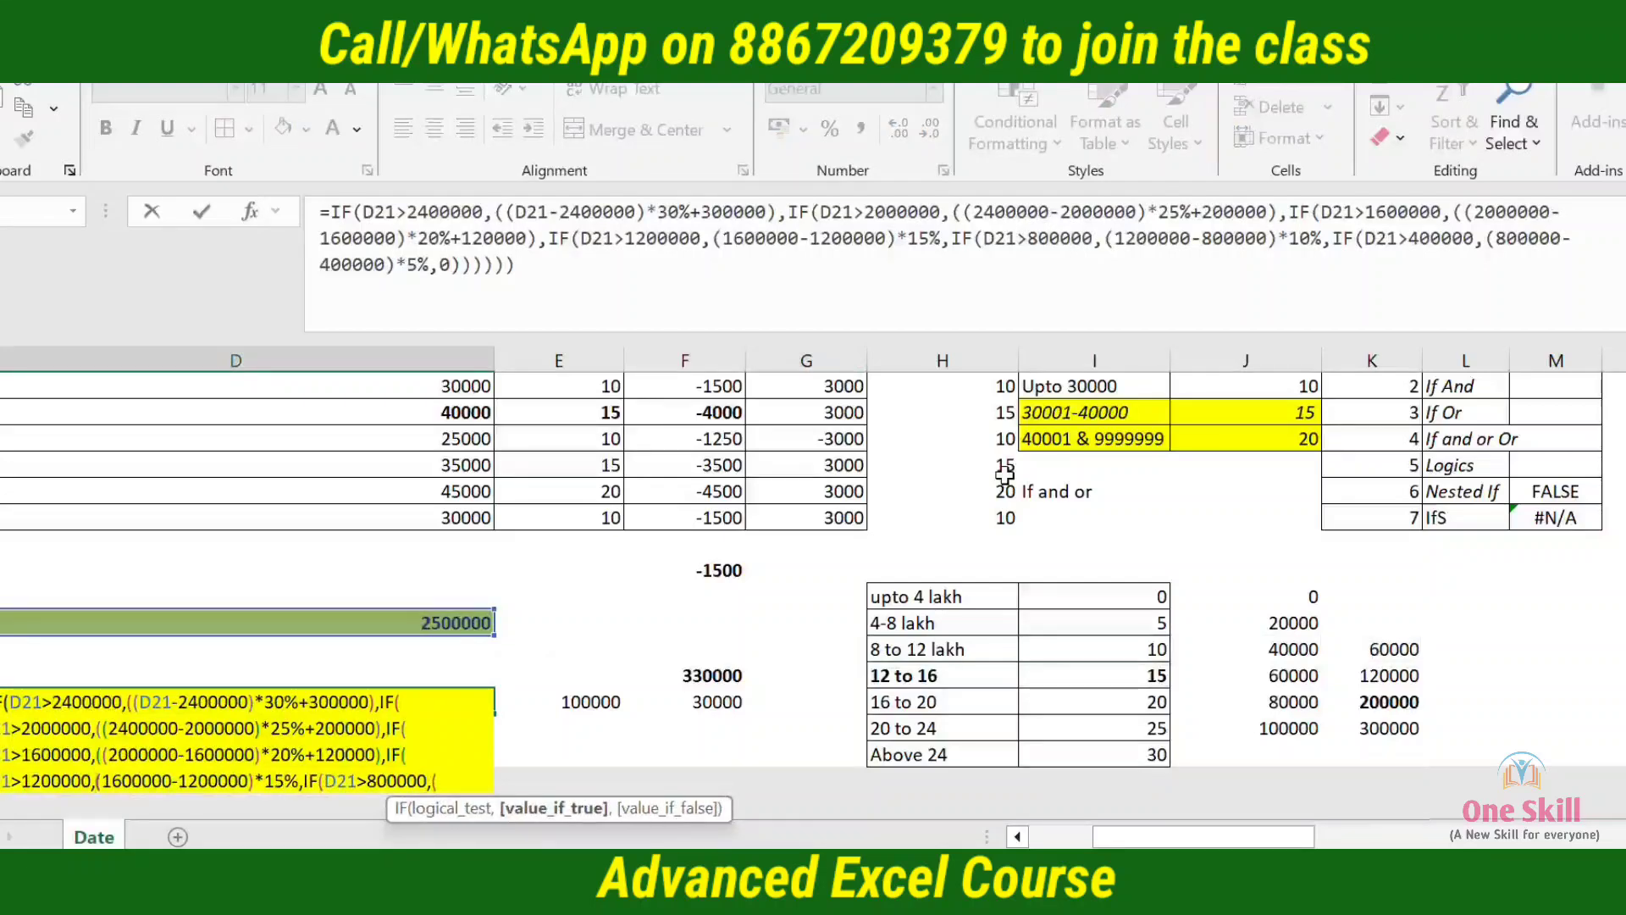
{"action": "type", "text": "("}
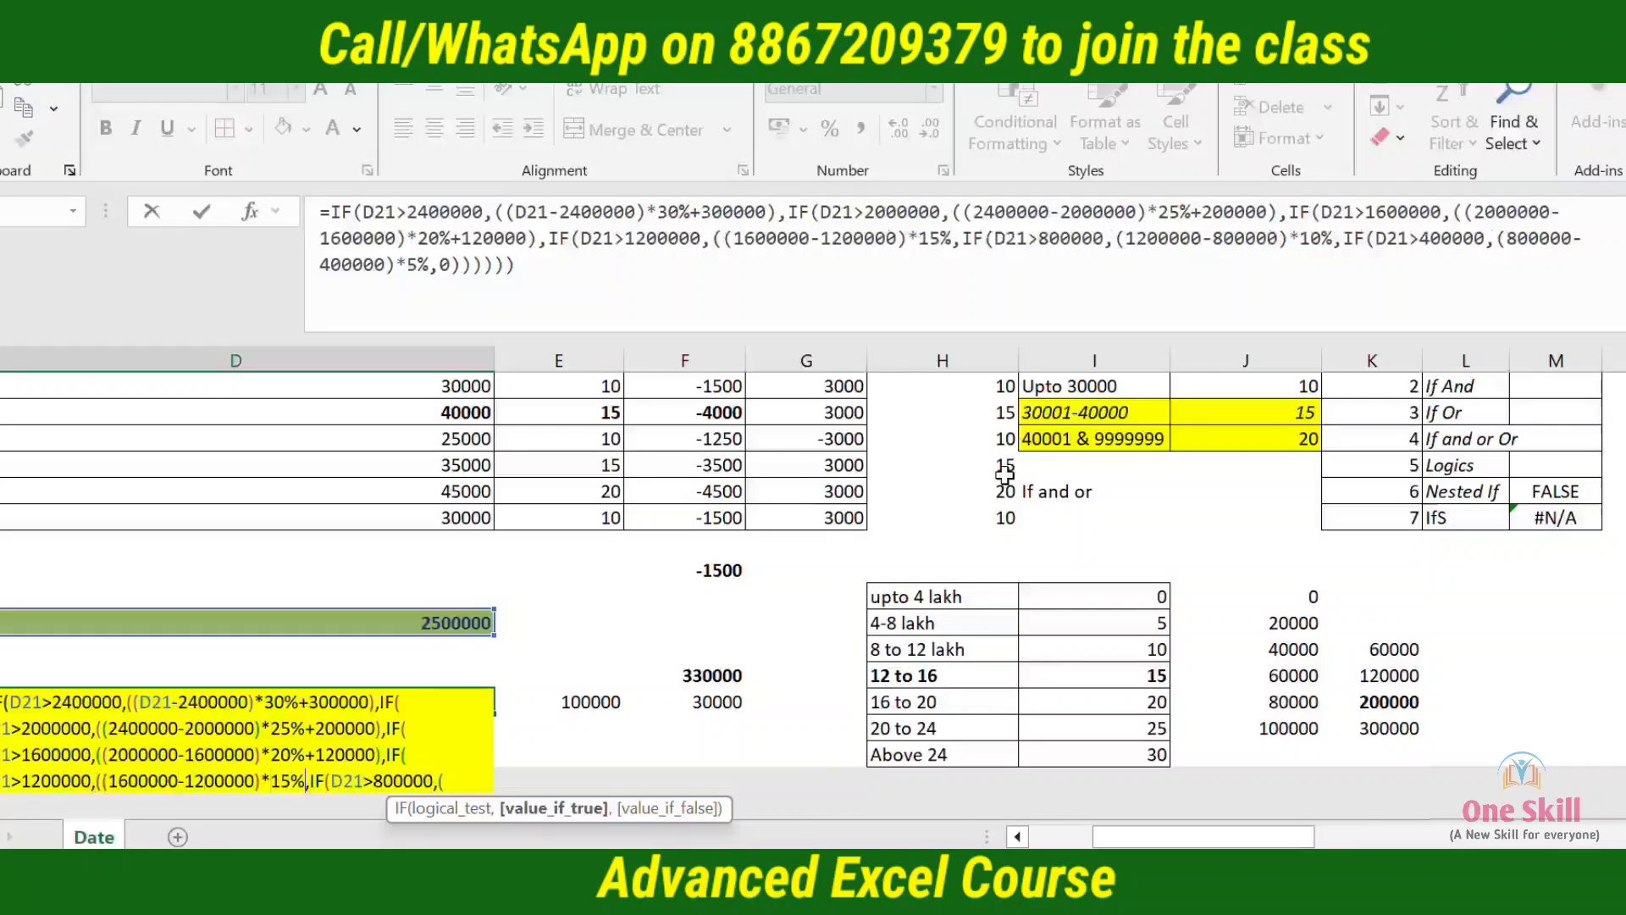
{"action": "type", "text": "+"}
{"action": "type", "text": "60000"}
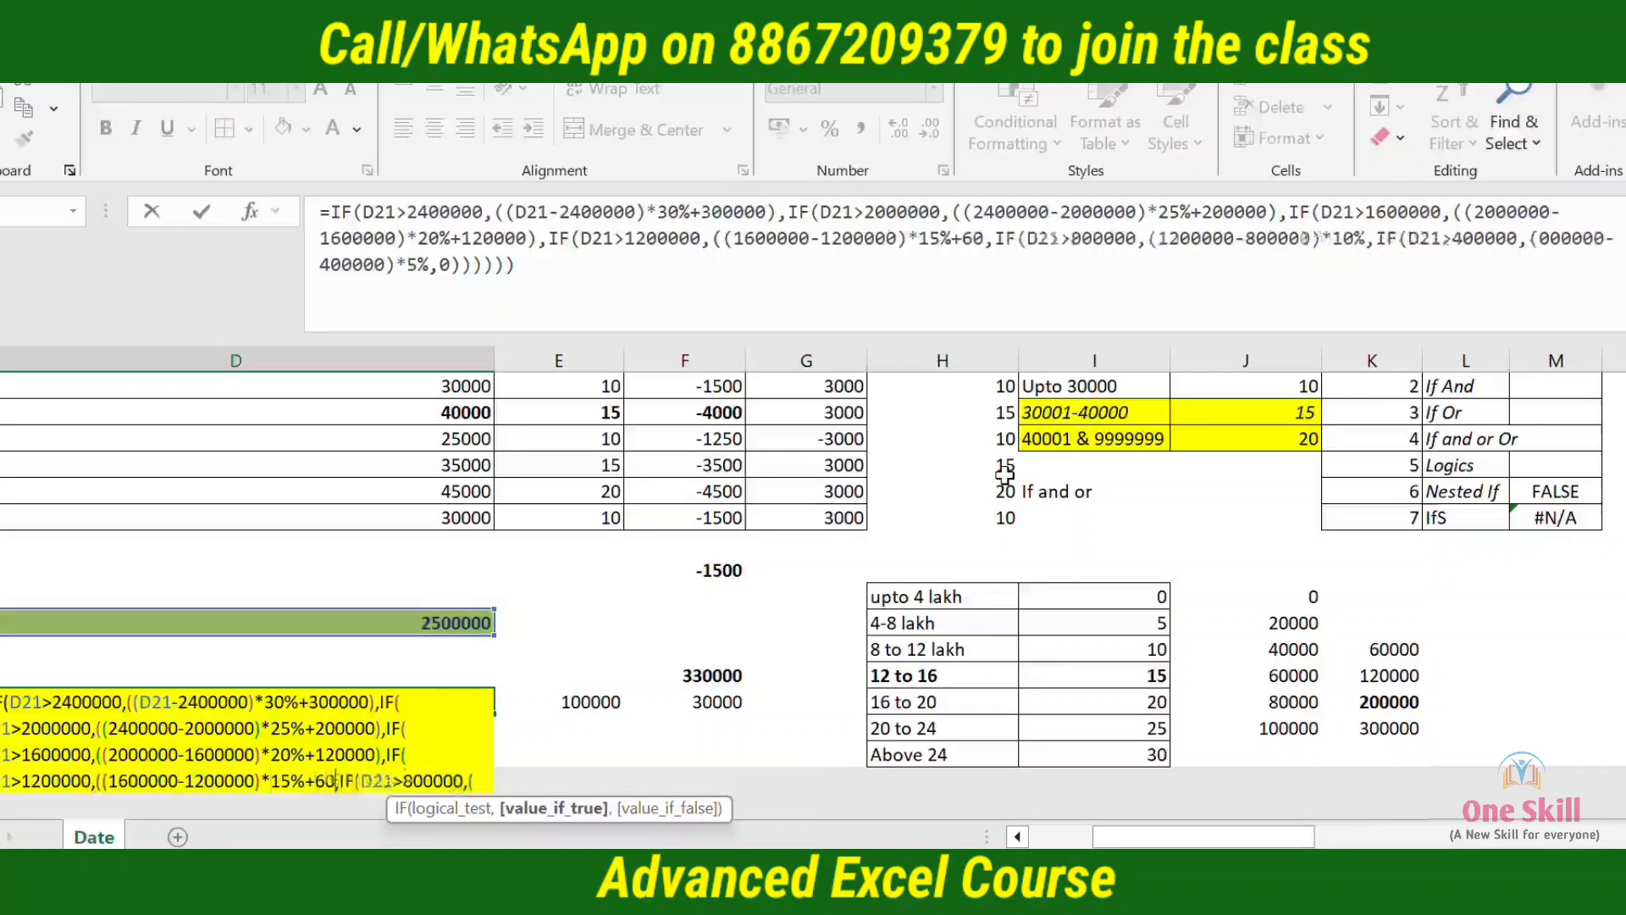
{"action": "type", "text": ")"}
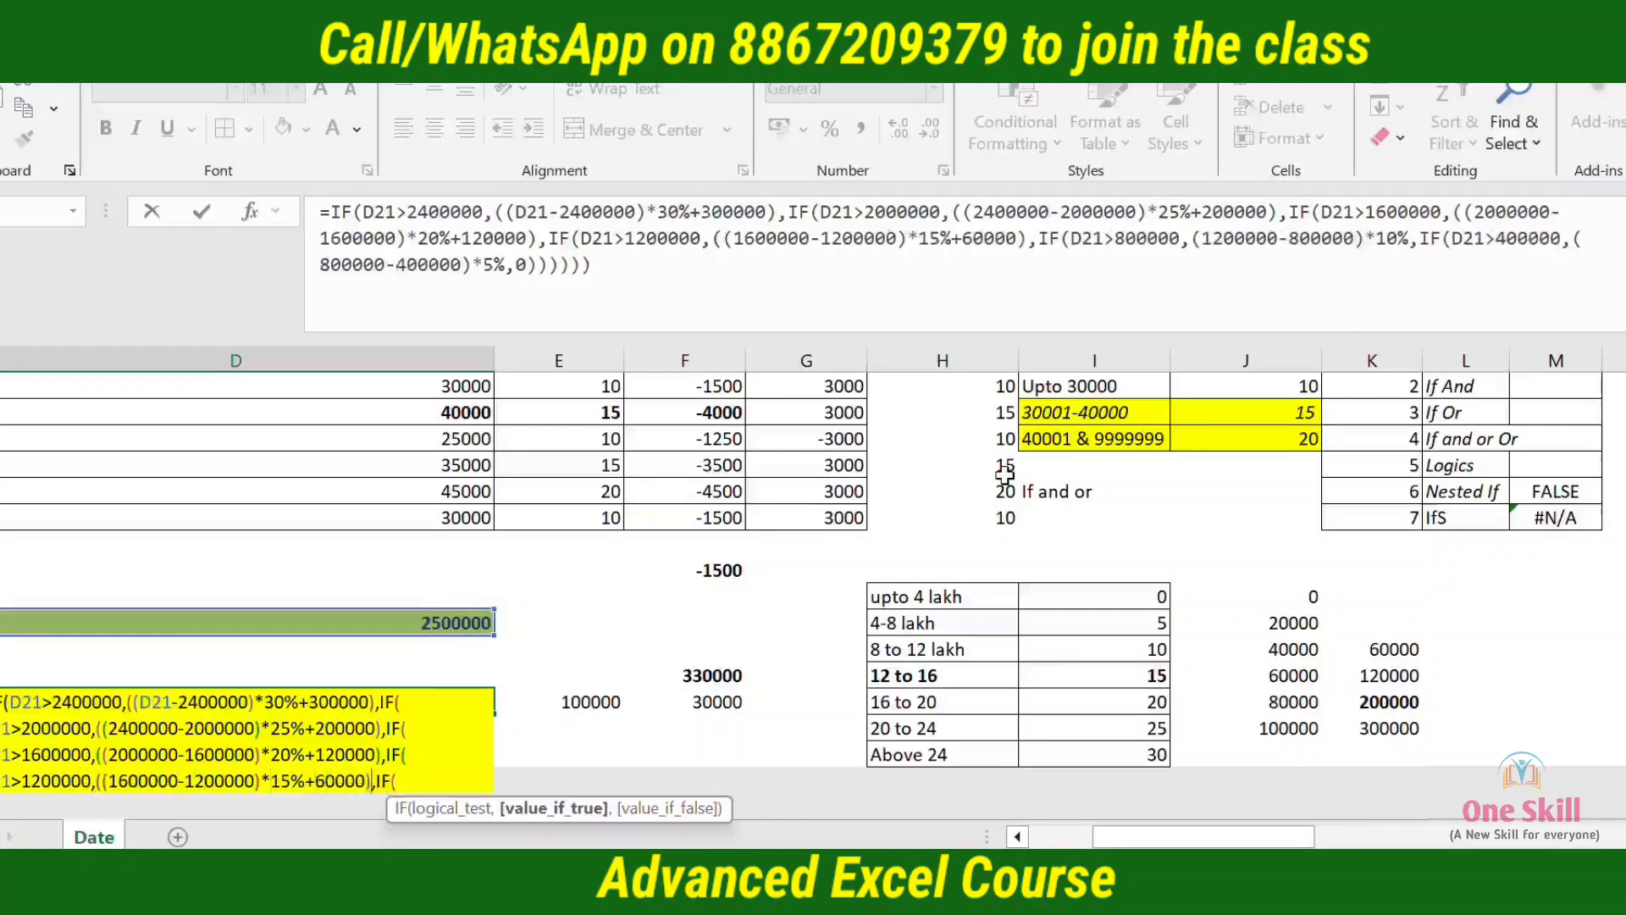
{"action": "key", "text": "Return"}
Enter =J21 in K21, beside the 4-8 lakh slab, as the cumulative tax below the 8 to 12 lakh slab
{"action": "key", "text": "Up"}
{"action": "key", "text": "Right"}
{"action": "key", "text": "Right"}
{"action": "key", "text": "Right"}
{"action": "key", "text": "Right"}
{"action": "key", "text": "Right"}
{"action": "key", "text": "Right"}
{"action": "key", "text": "Right"}
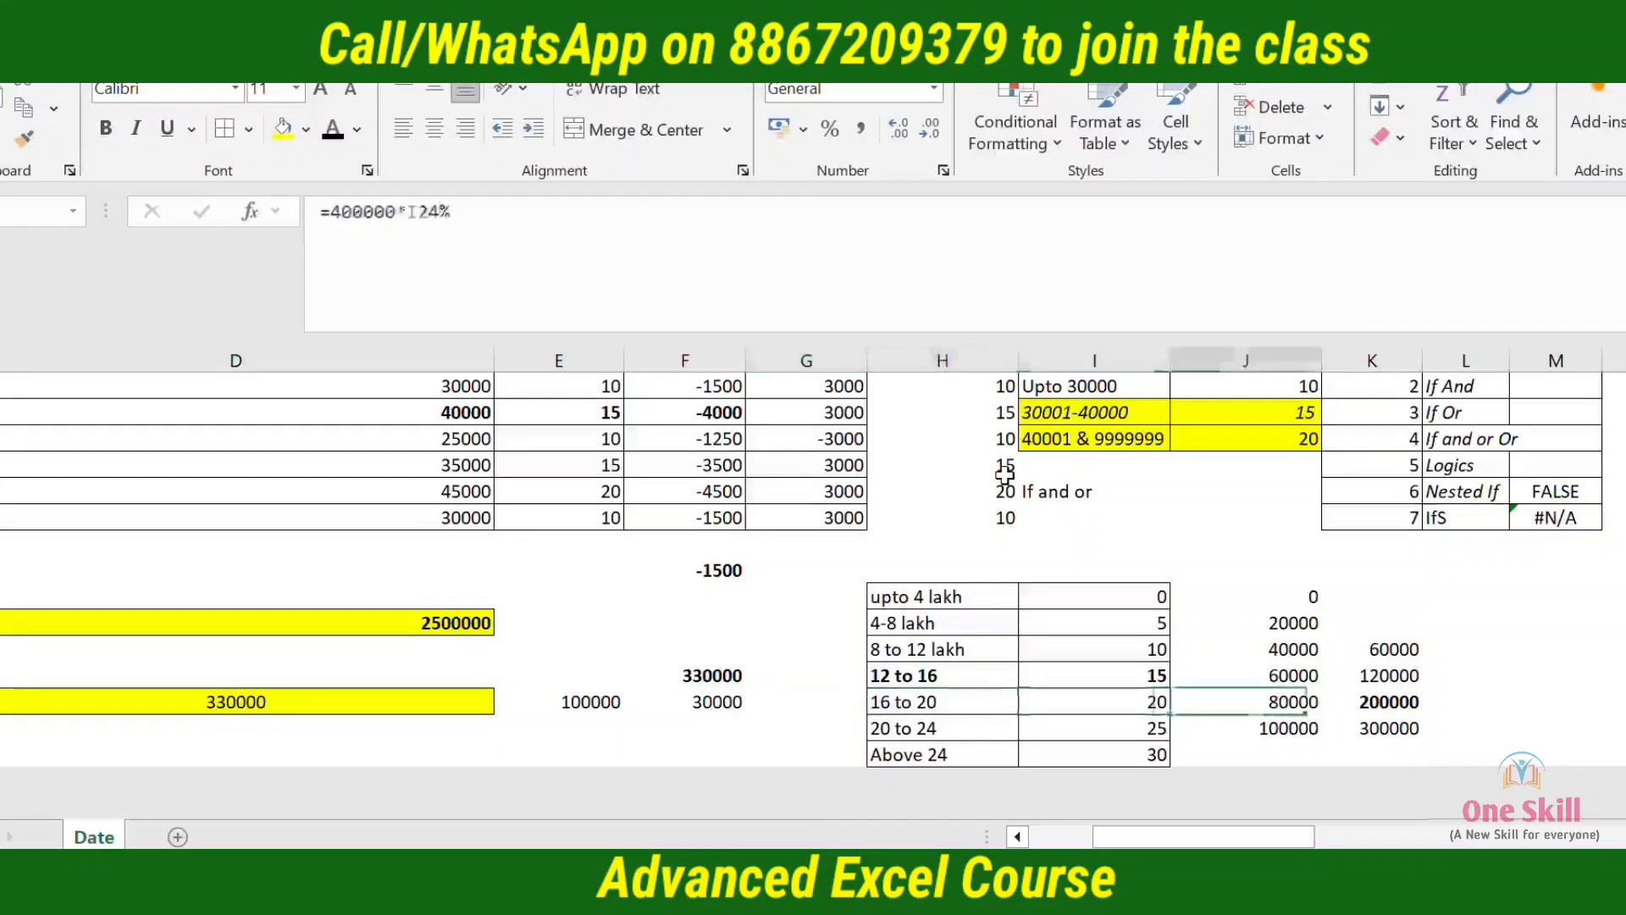
{"action": "key", "text": "Up"}
{"action": "key", "text": "Up"}
{"action": "key", "text": "Up"}
{"action": "key", "text": "Left"}
{"action": "key", "text": "Left"}
{"action": "key", "text": "Down"}
{"action": "key", "text": "Left"}
{"action": "key", "text": "Right"}
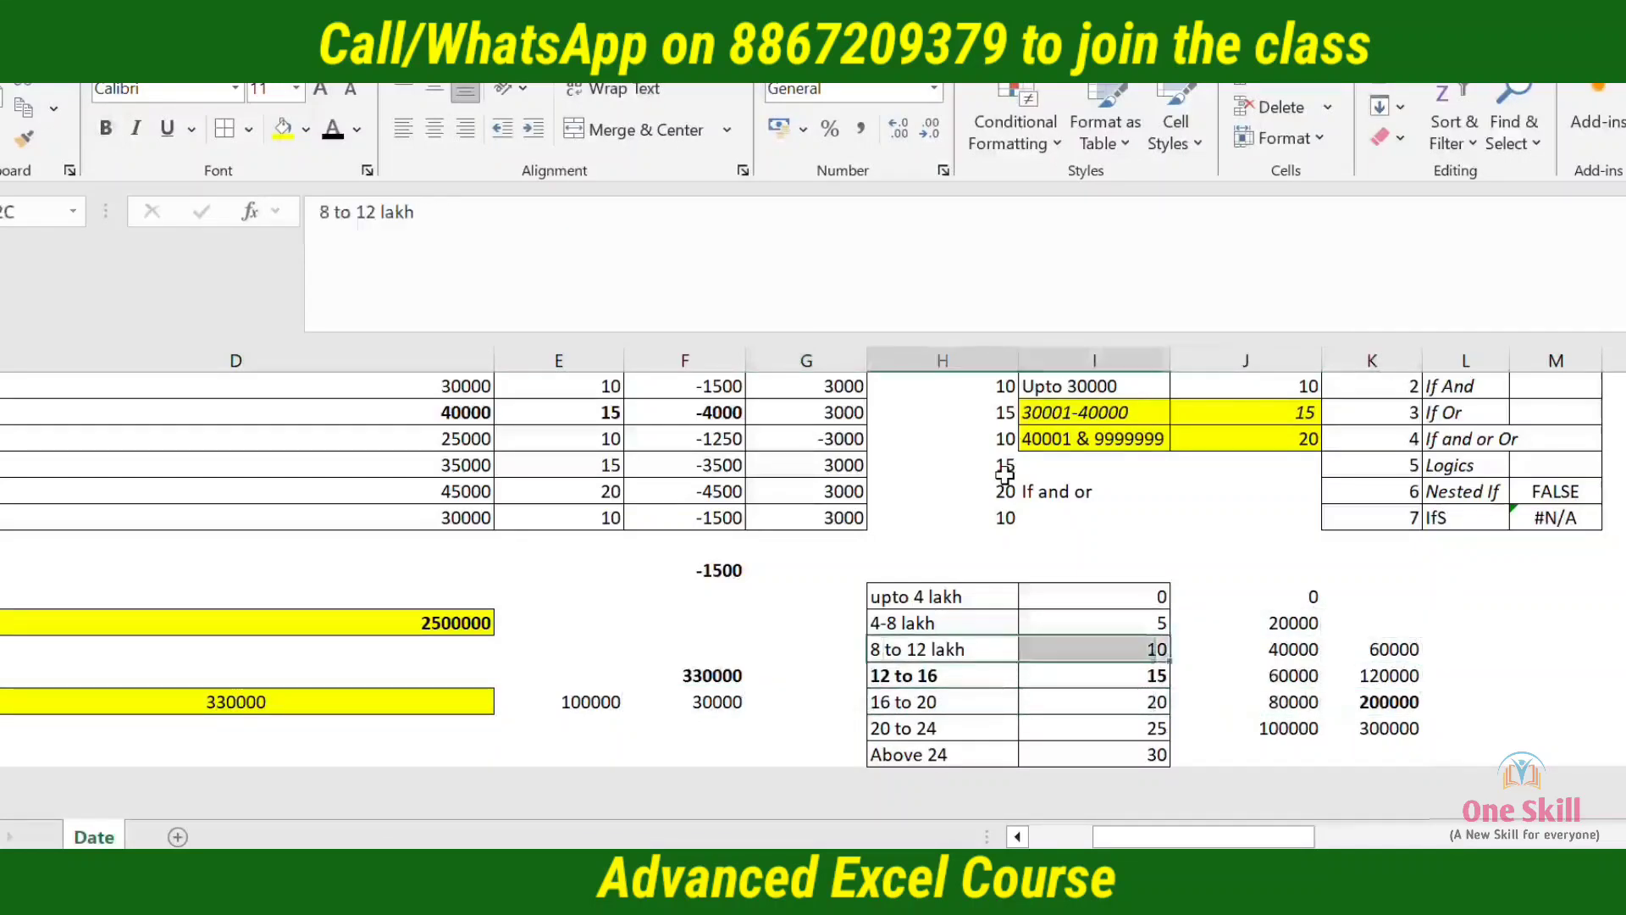
{"action": "key", "text": "Right"}
{"action": "key", "text": "Right"}
{"action": "key", "text": "Up"}
{"action": "type", "text": "="}
{"action": "key", "text": "Left"}
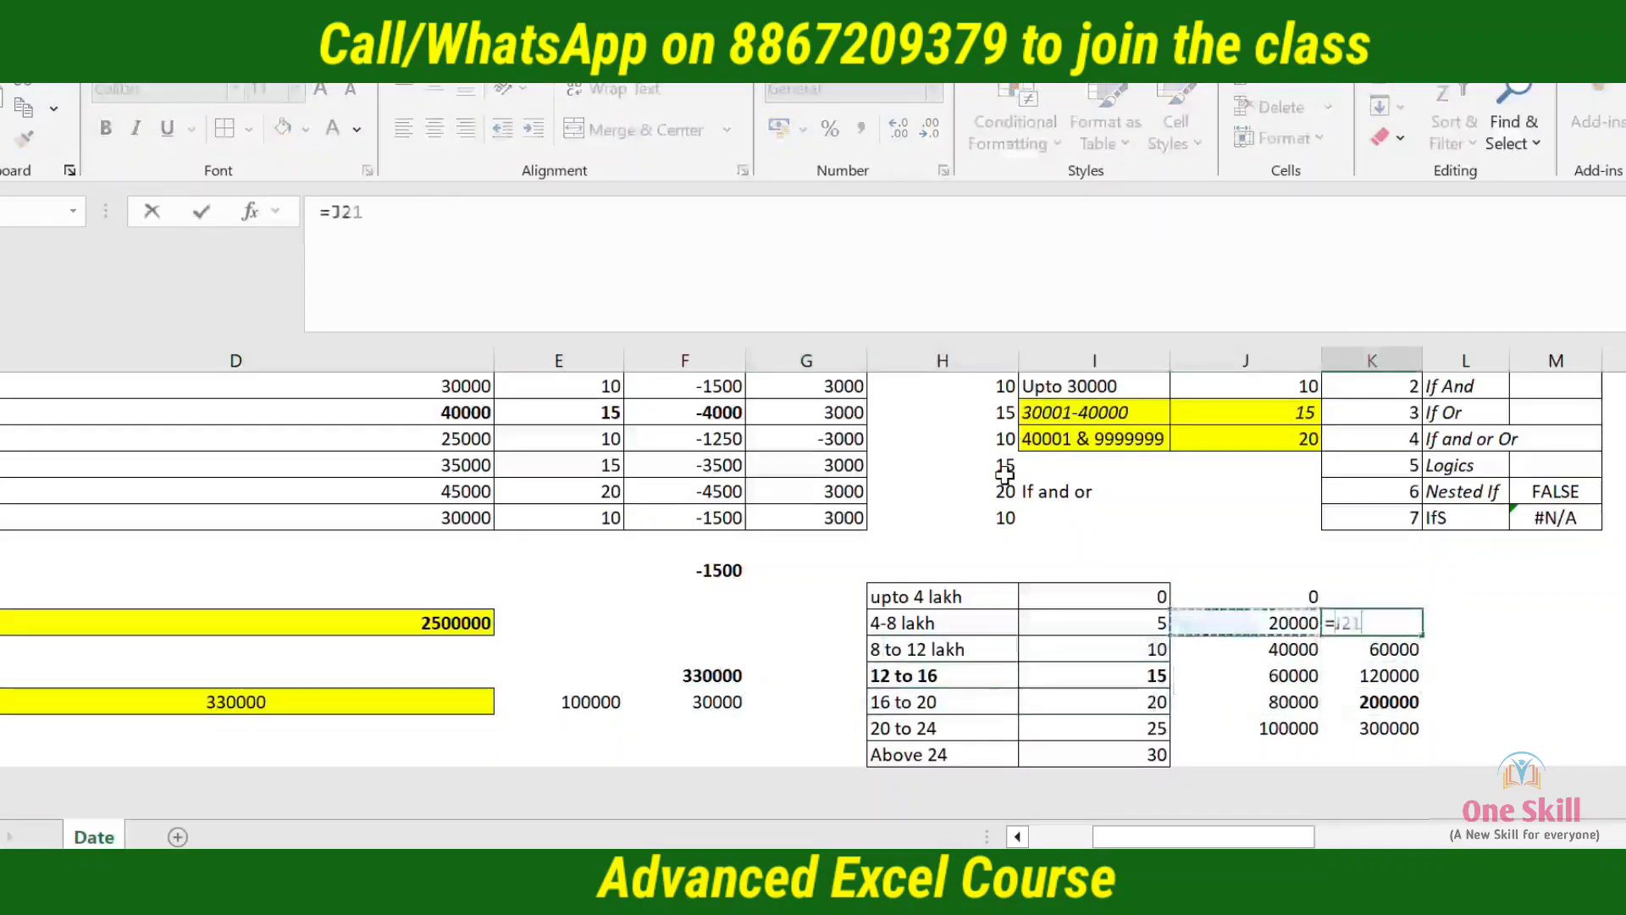
{"action": "key", "text": "Return"}
{"action": "key", "text": "Left"}
{"action": "key", "text": "Left"}
{"action": "key", "text": "Left"}
{"action": "key", "text": "Left"}
{"action": "key", "text": "Left"}
{"action": "key", "text": "Down"}
{"action": "key", "text": "Down"}
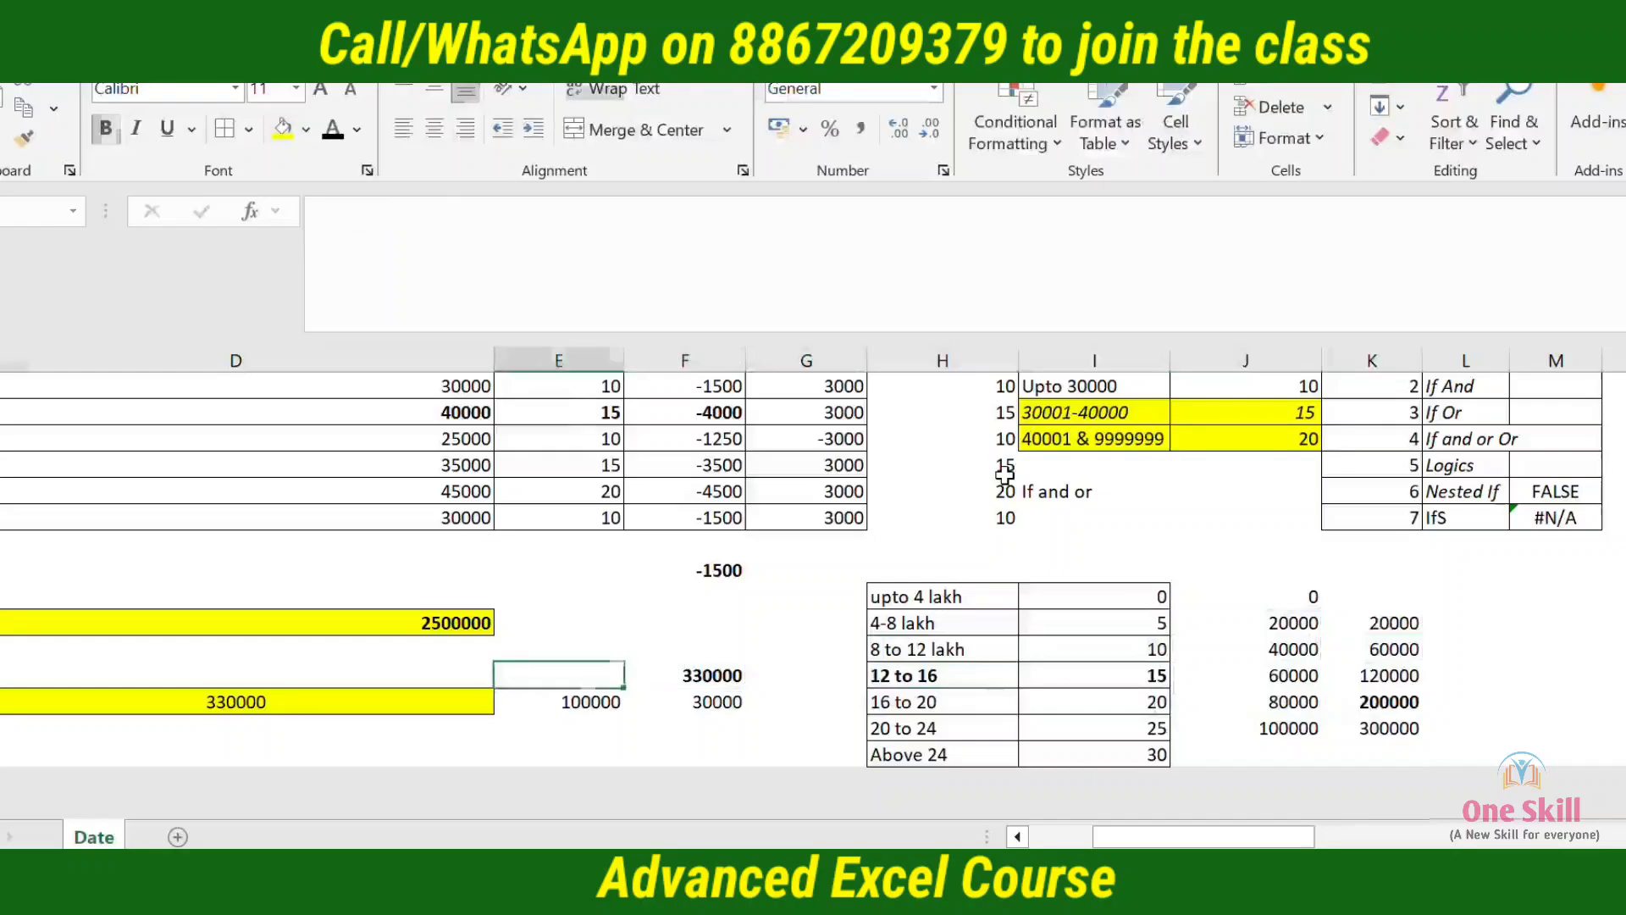
{"action": "key", "text": "Left"}
{"action": "key", "text": "Left"}
{"action": "key", "text": "F2"}
{"action": "key", "text": "Escape"}
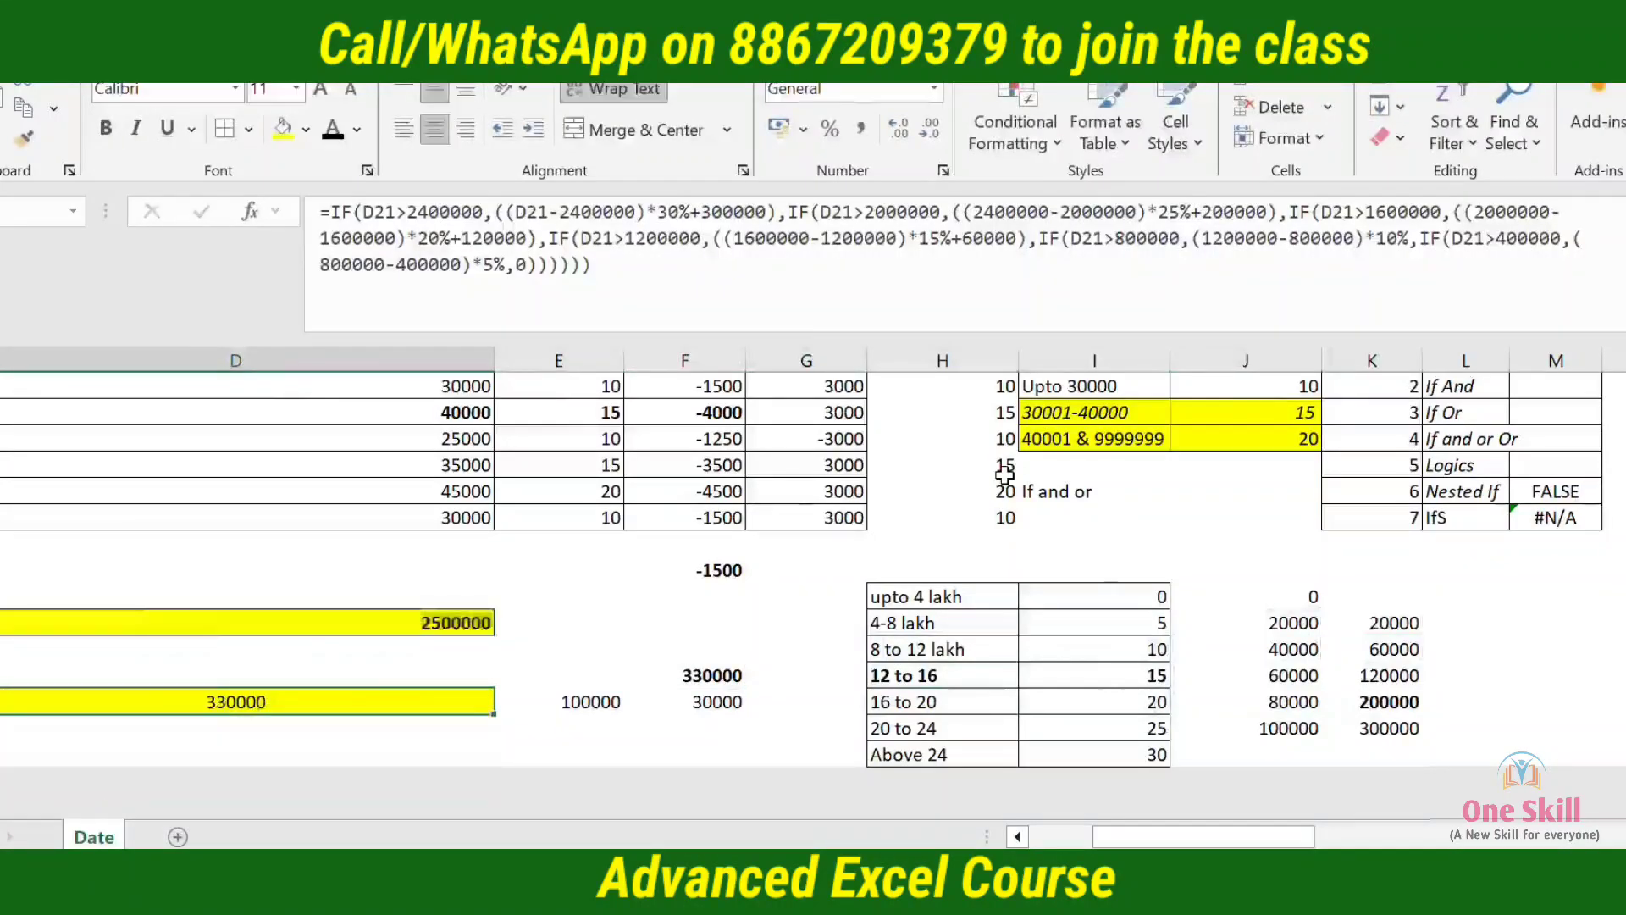
{"action": "key", "text": "Right"}
{"action": "key", "text": "Left"}
{"action": "key", "text": "F2"}
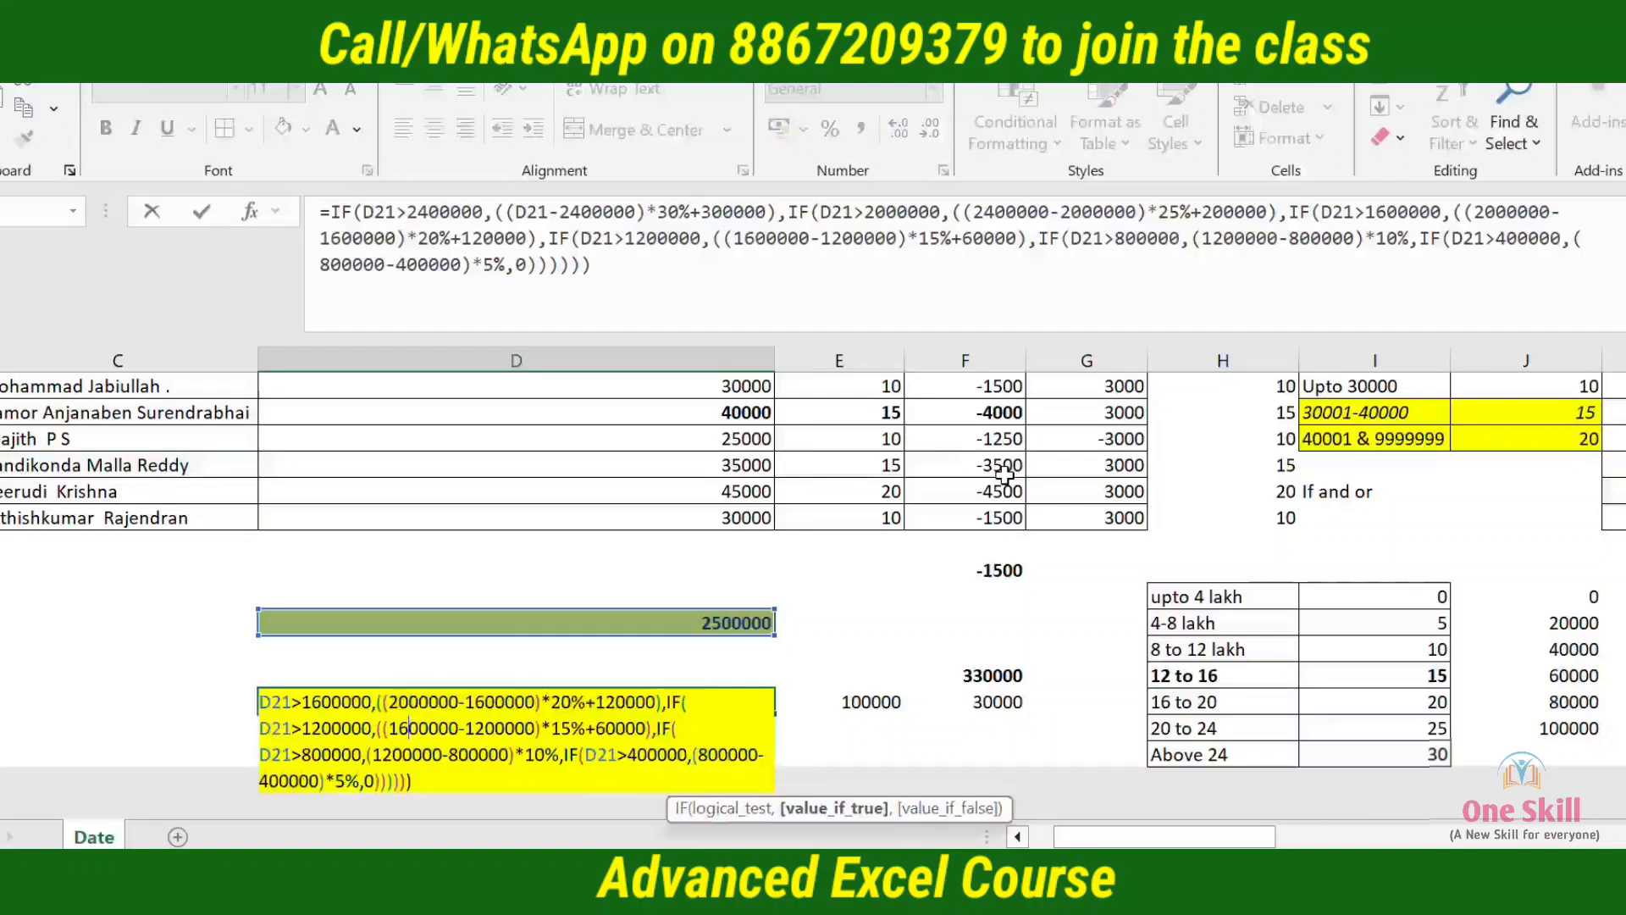
{"action": "key", "text": "Left"}
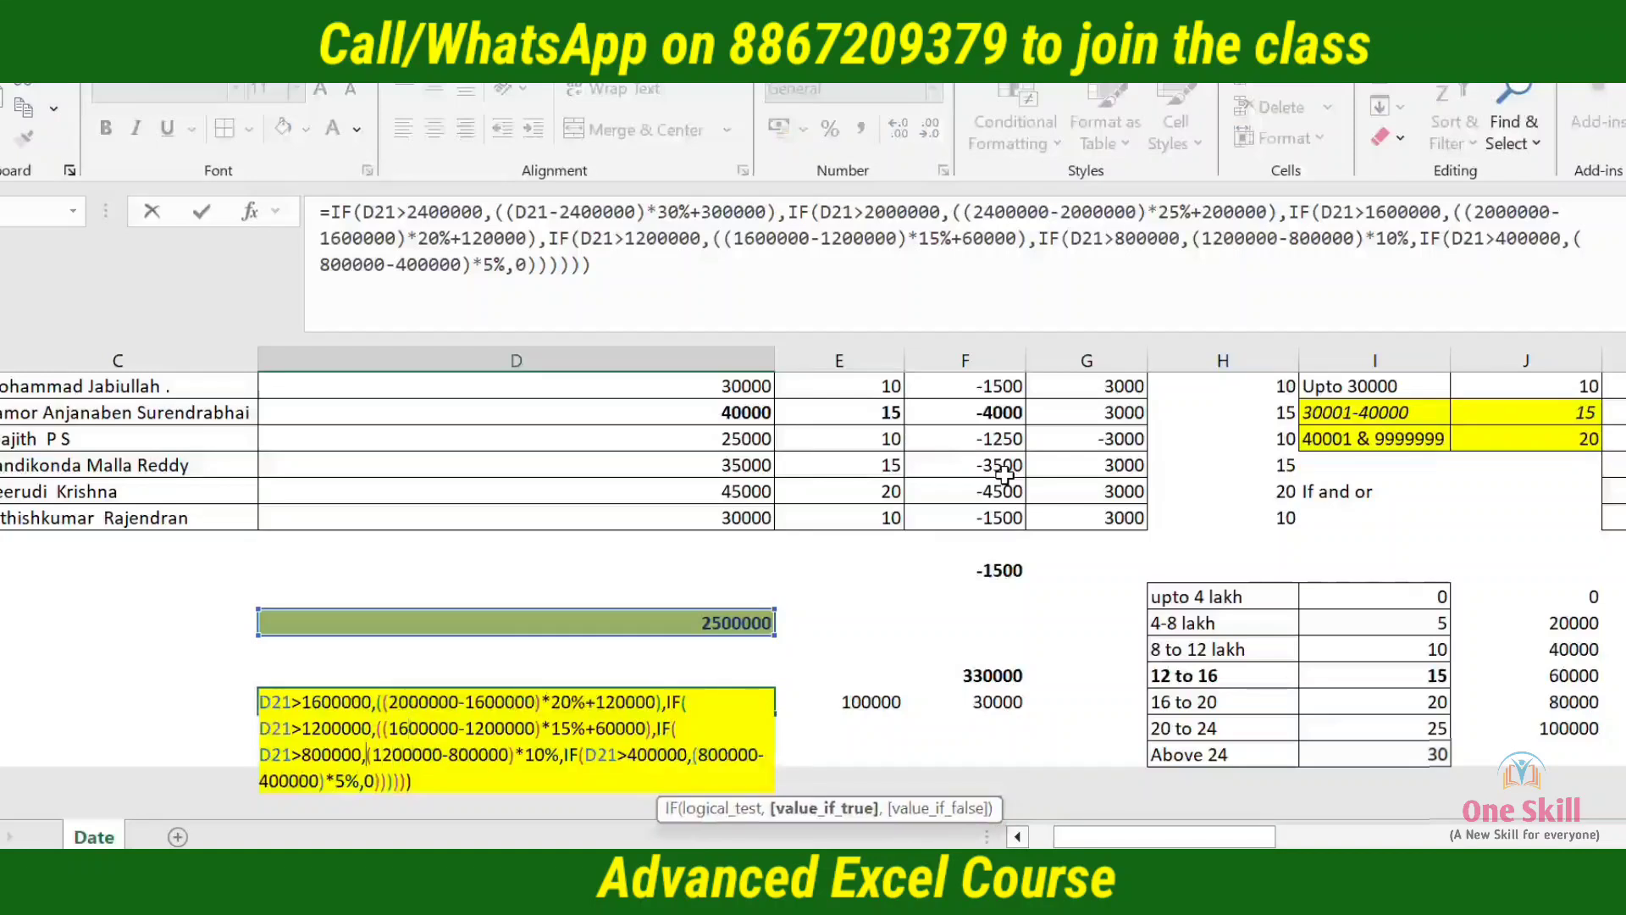
{"action": "type", "text": "("}
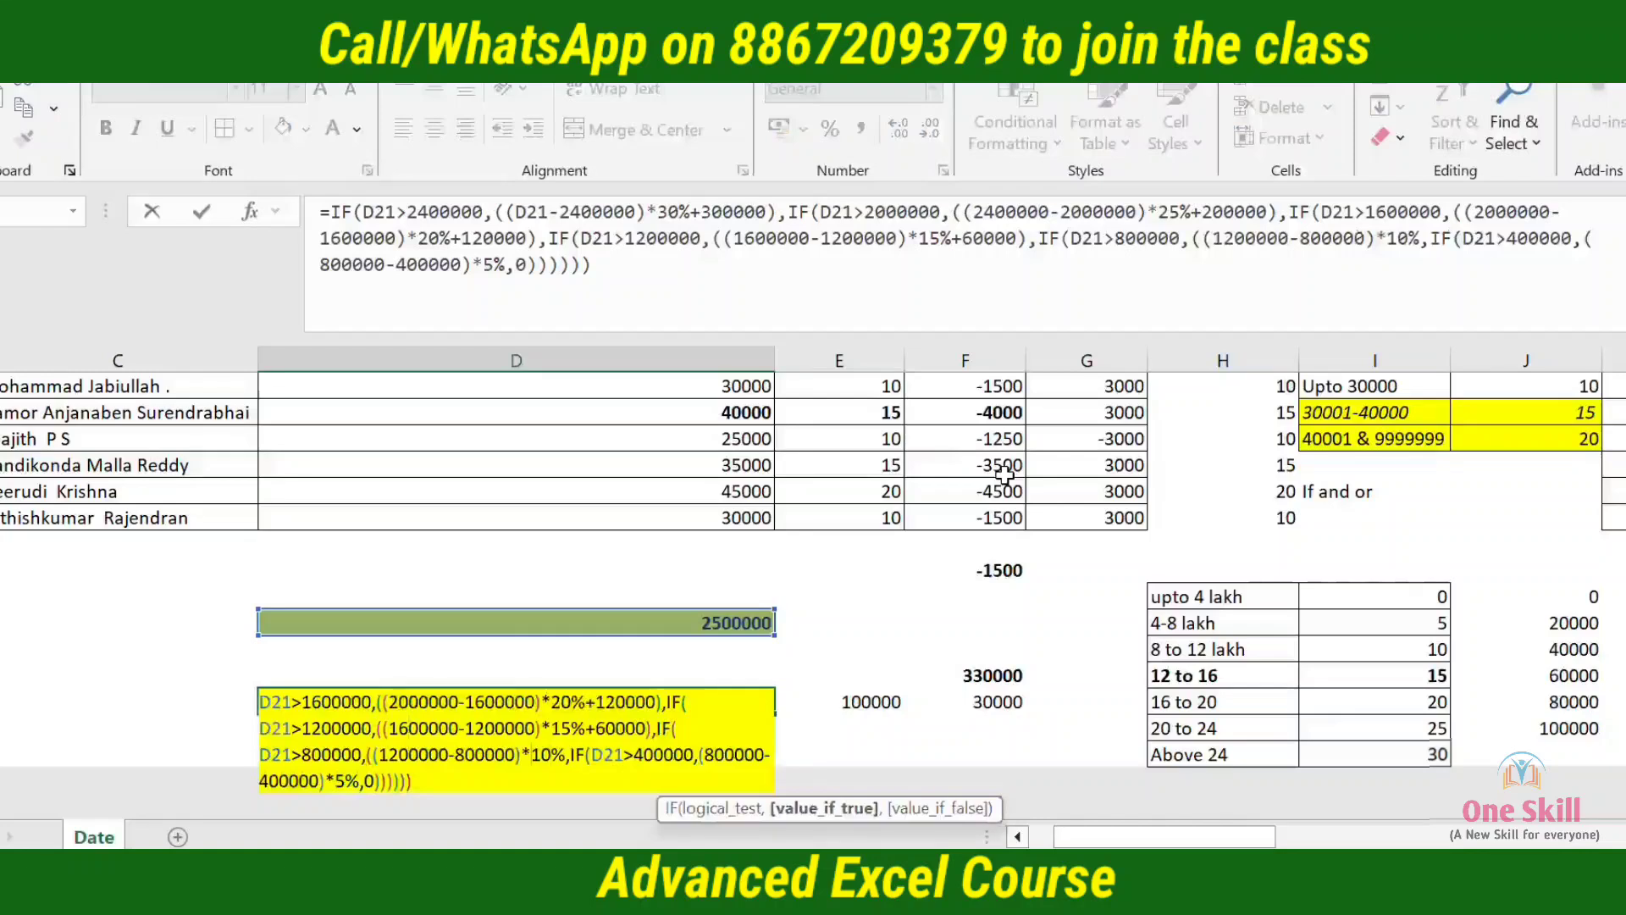
{"action": "type", "text": "+"}
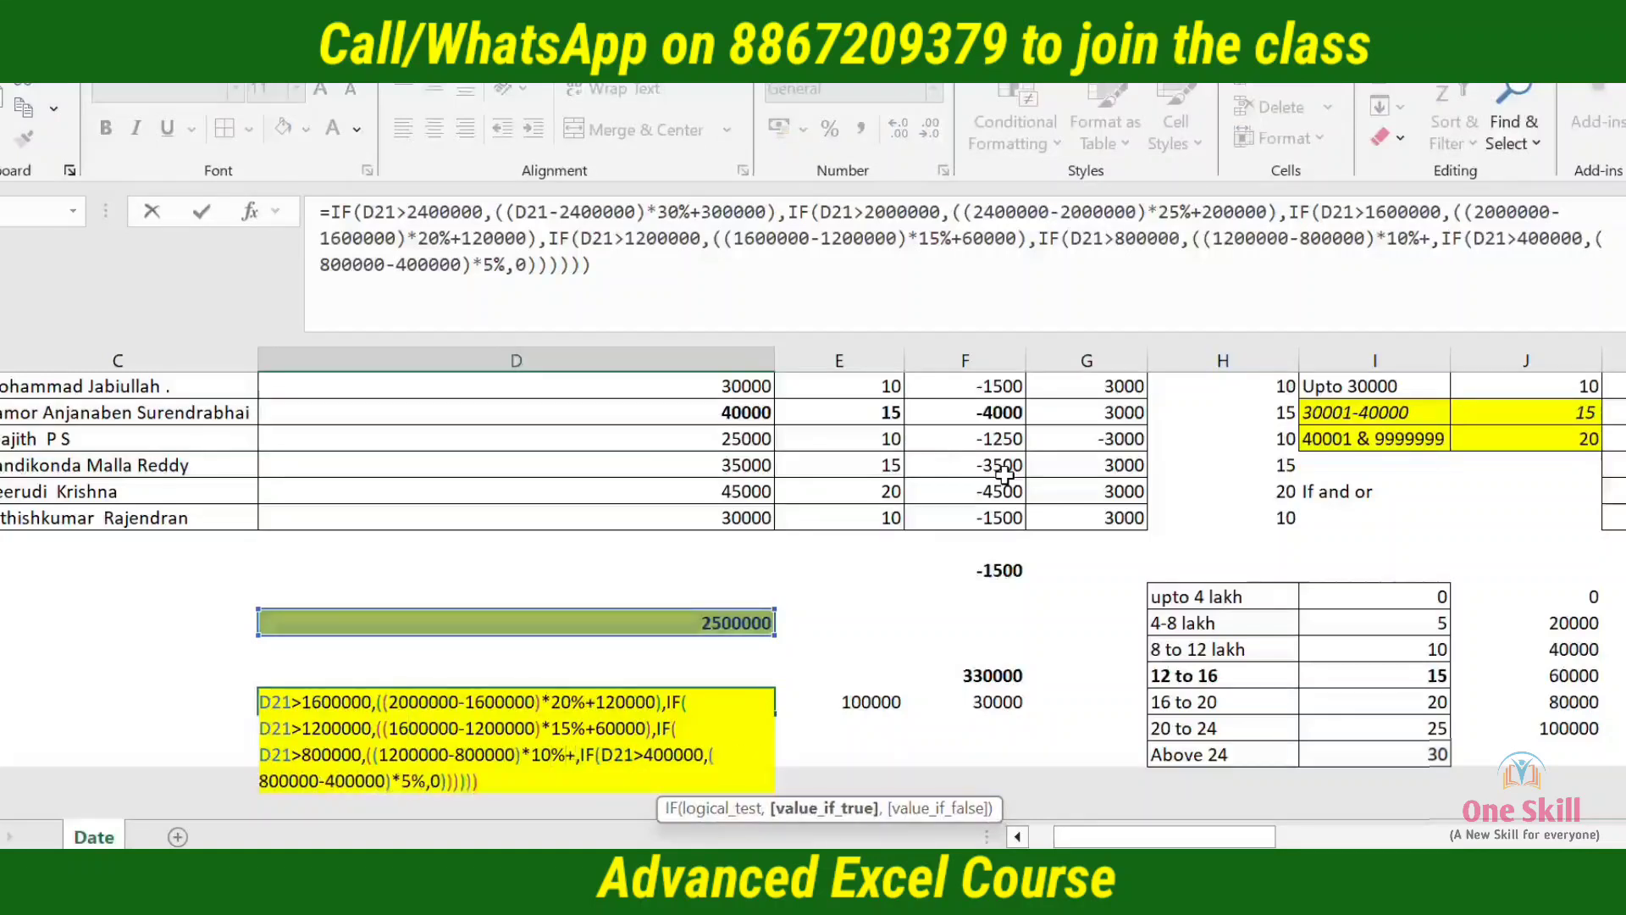
{"action": "type", "text": "20000"}
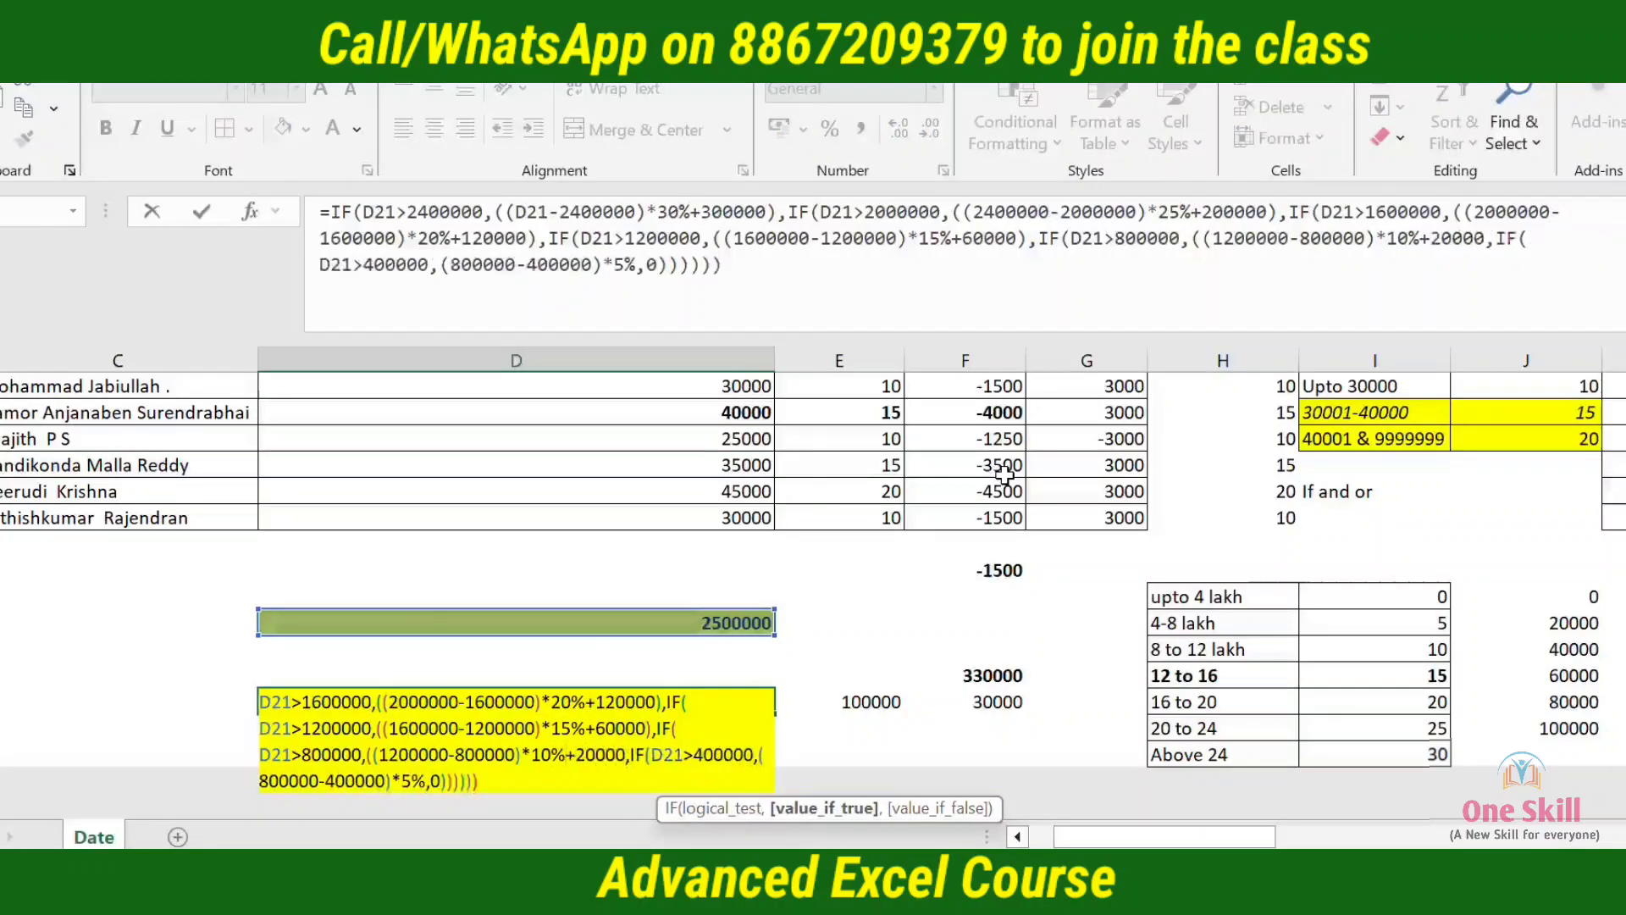
{"action": "type", "text": ","}
{"action": "key", "text": "Return"}
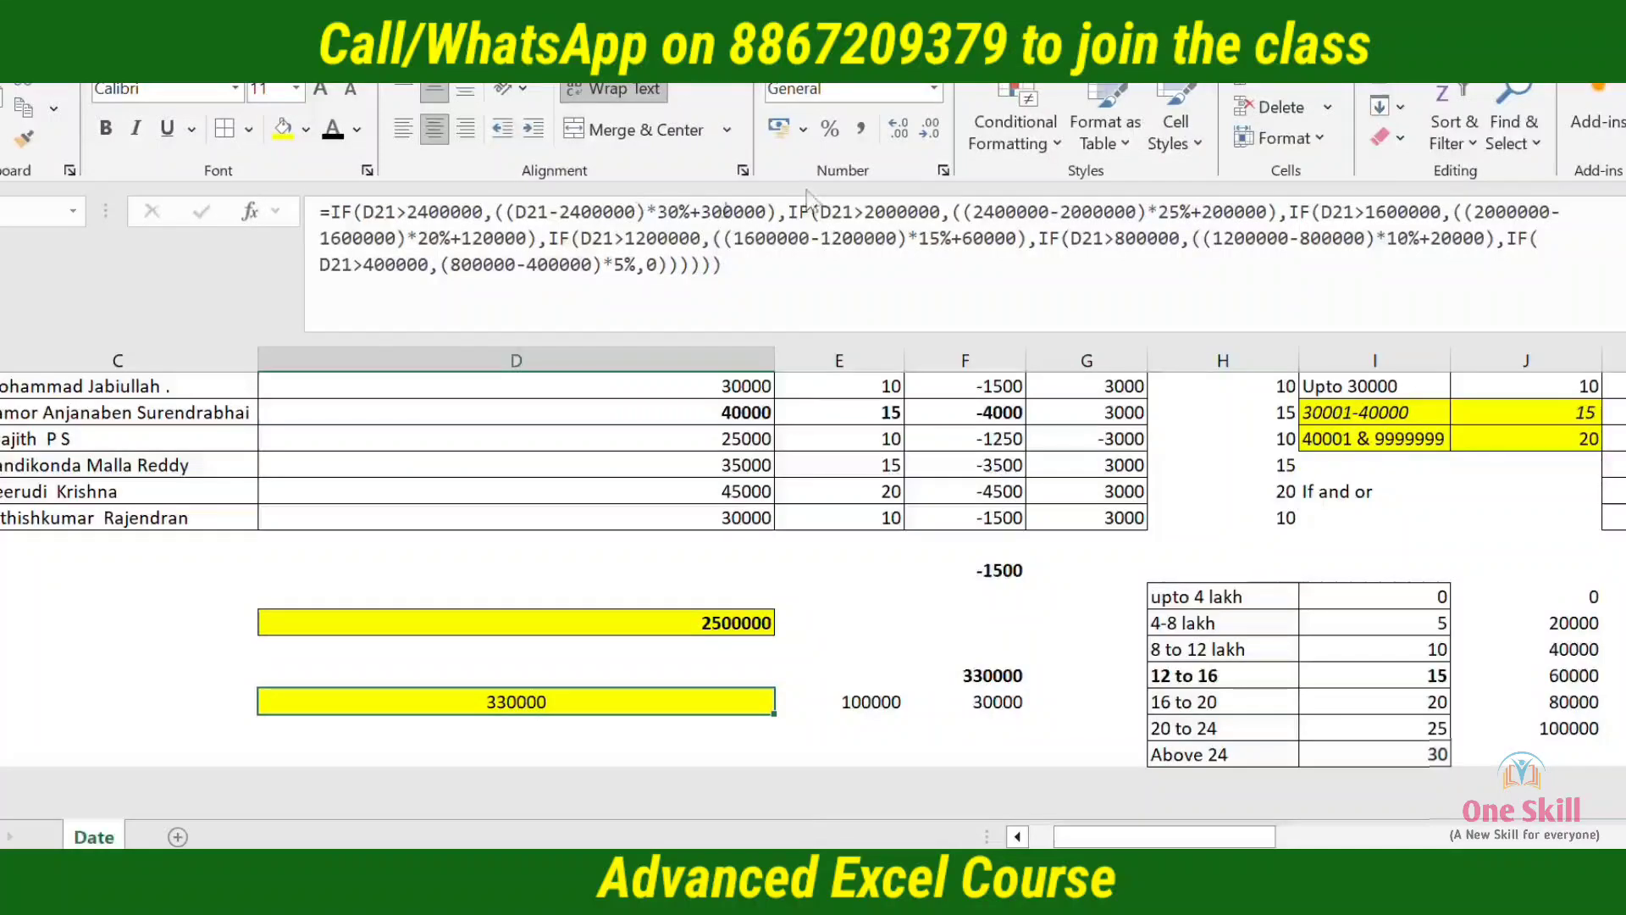
{"action": "left_click", "coordinate": [576, 222]}
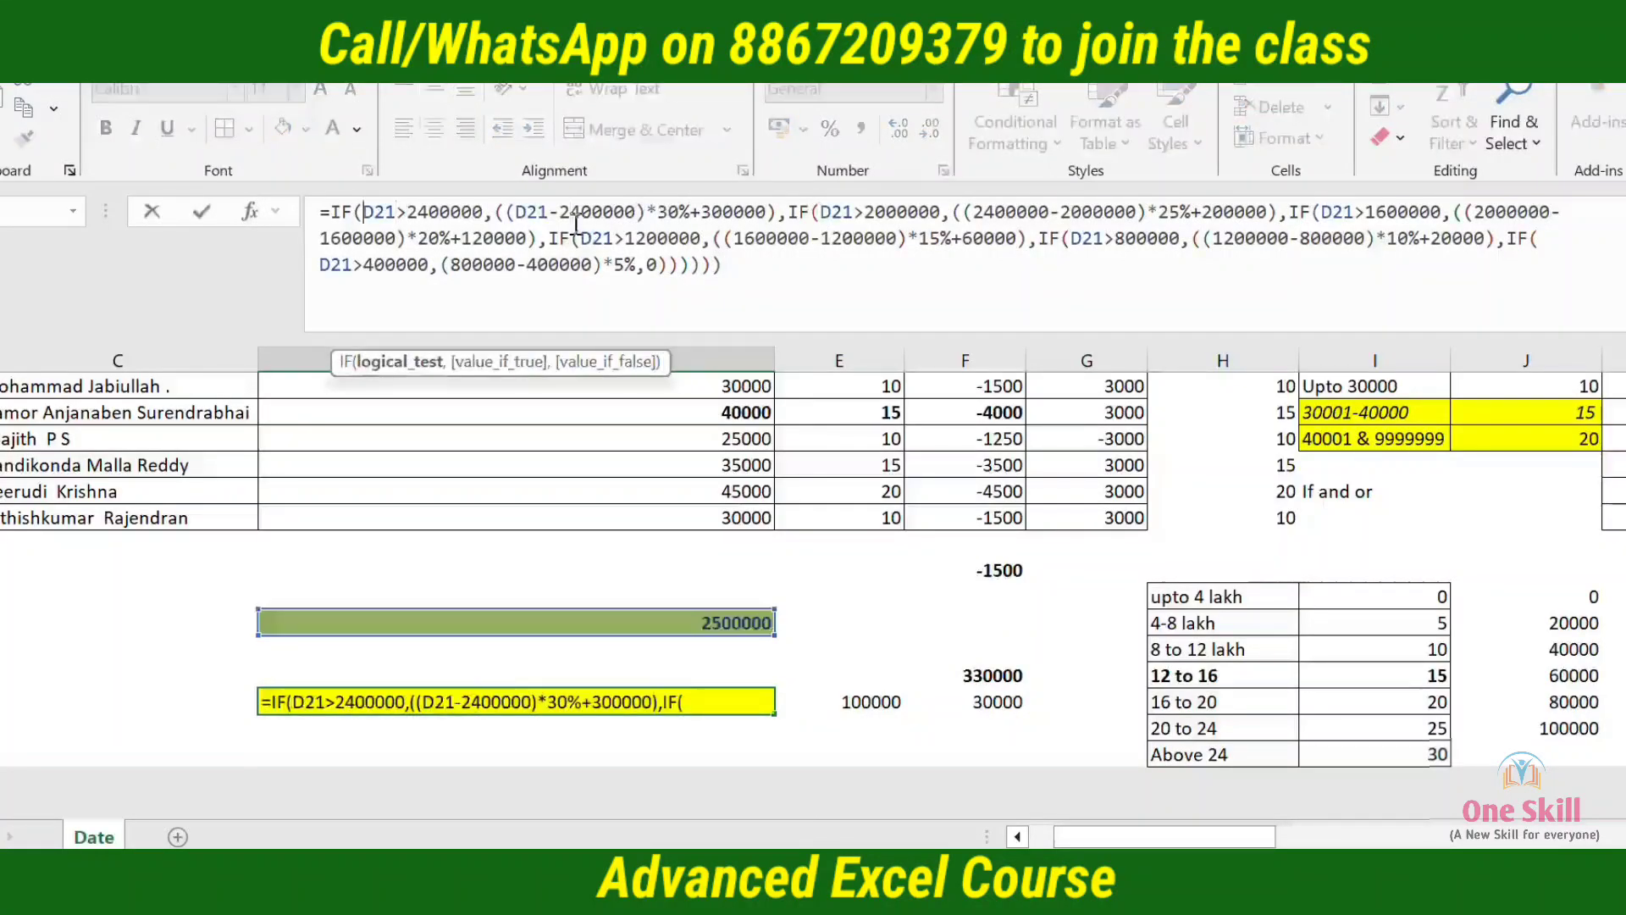
{"action": "key", "text": "ctrl+a"}
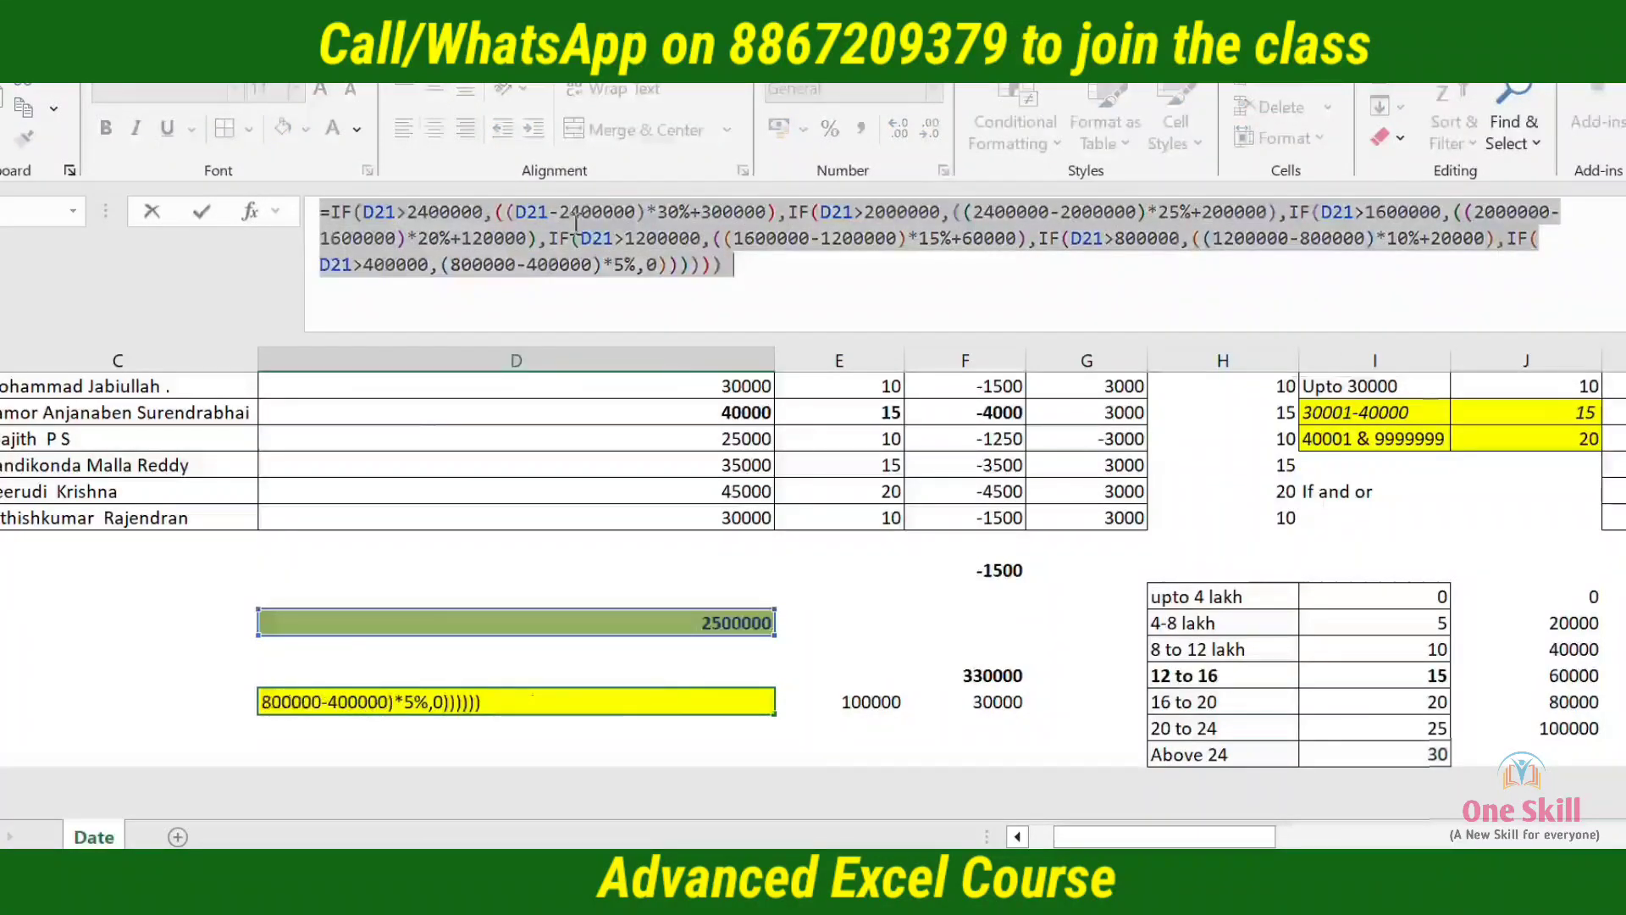
{"action": "left_click", "coordinate": [576, 222]}
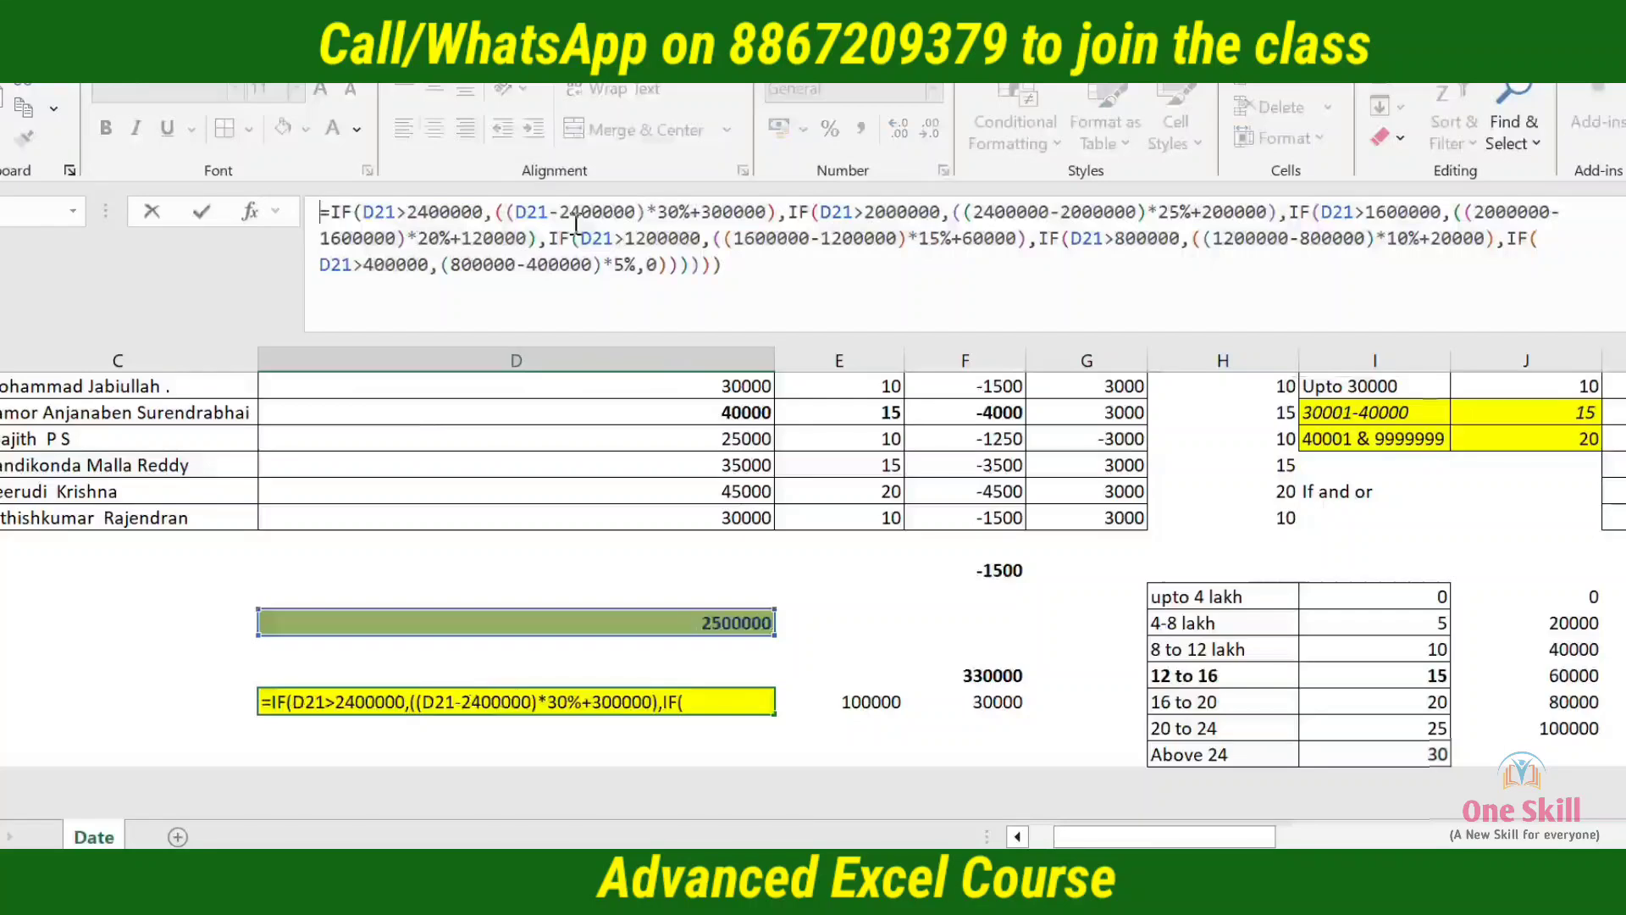
{"action": "key", "text": "ctrl+Return"}
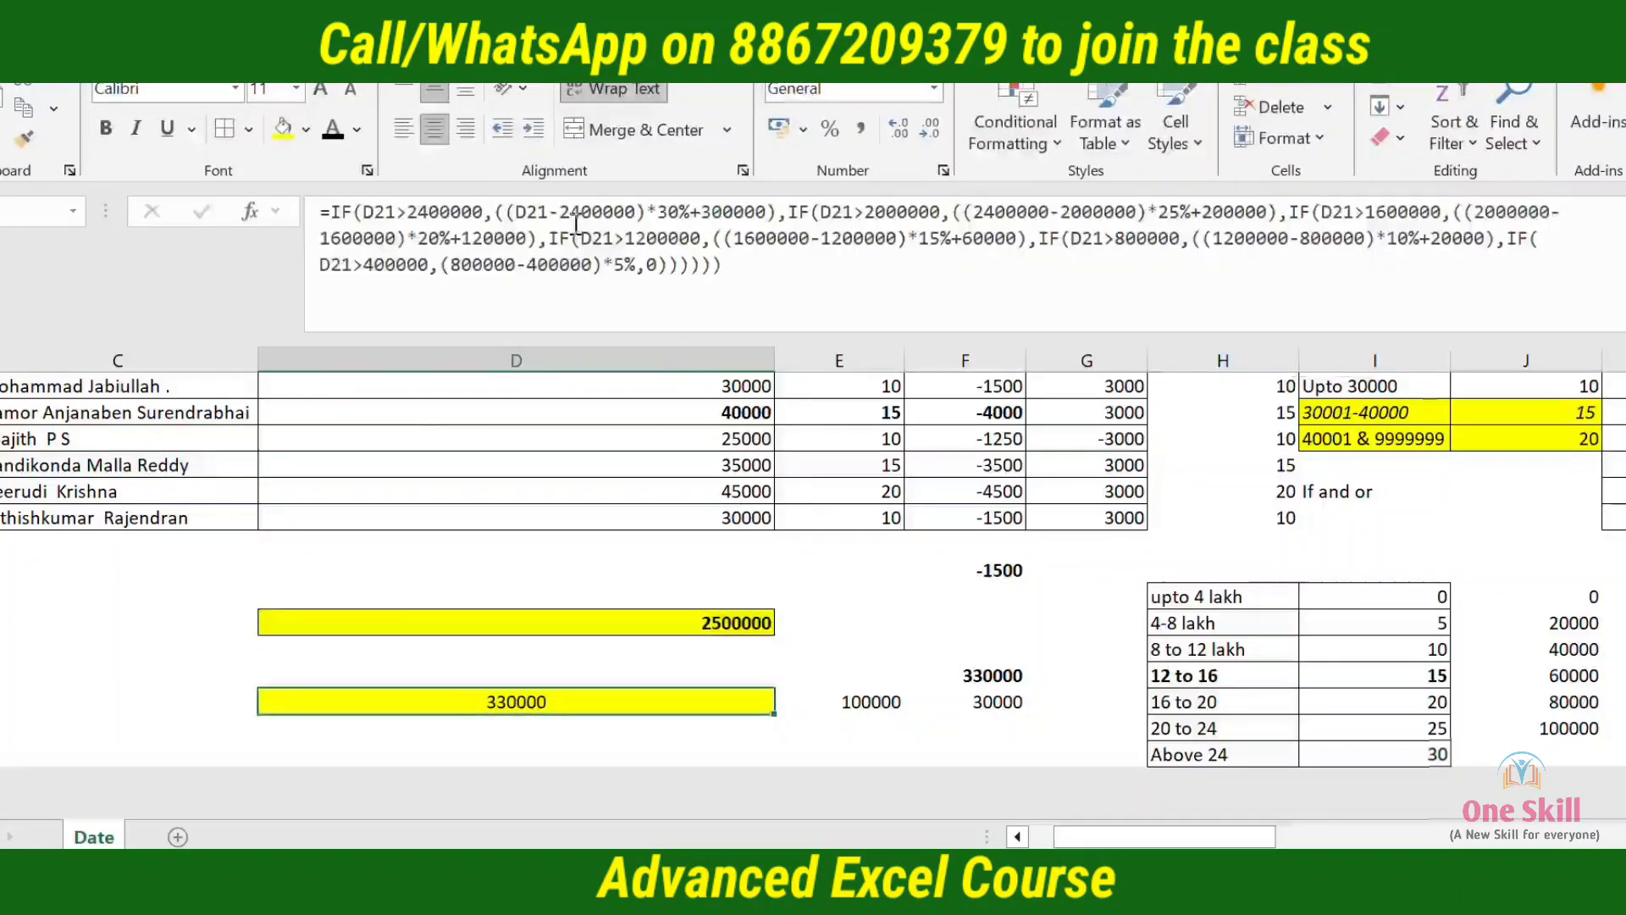
Set the income in D21 to 2000000 to test the tax formula
{"action": "key", "text": "Up"}
{"action": "key", "text": "Up"}
{"action": "key", "text": "Down"}
{"action": "key", "text": "Down"}
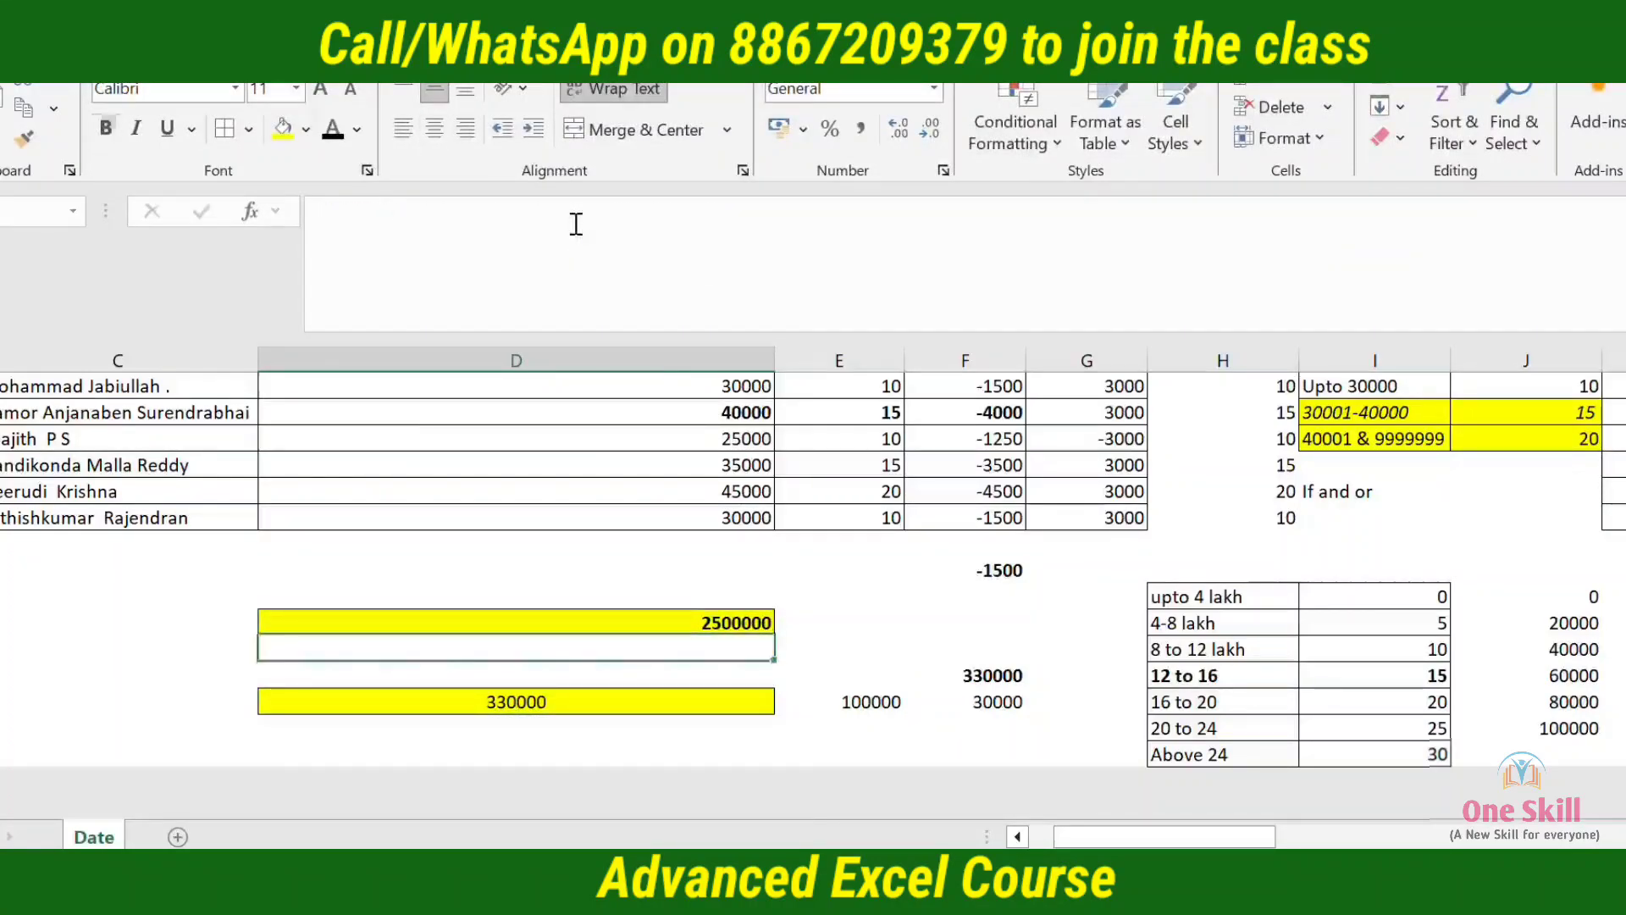
{"action": "key", "text": "Up"}
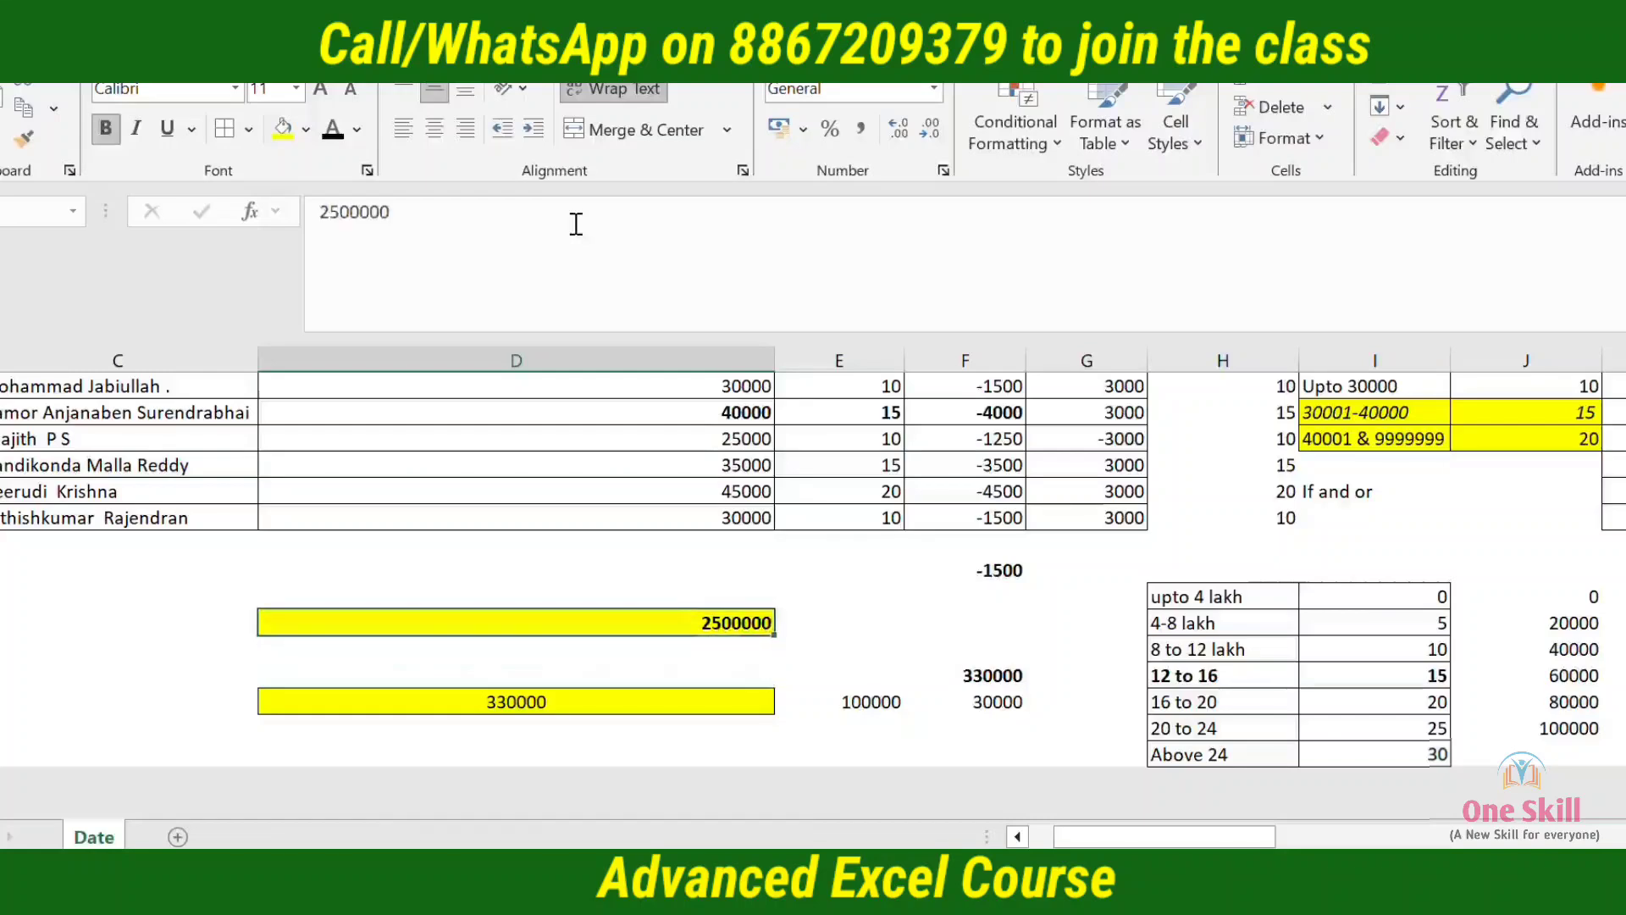
{"action": "type", "text": "20000000"}
{"action": "key", "text": "Right"}
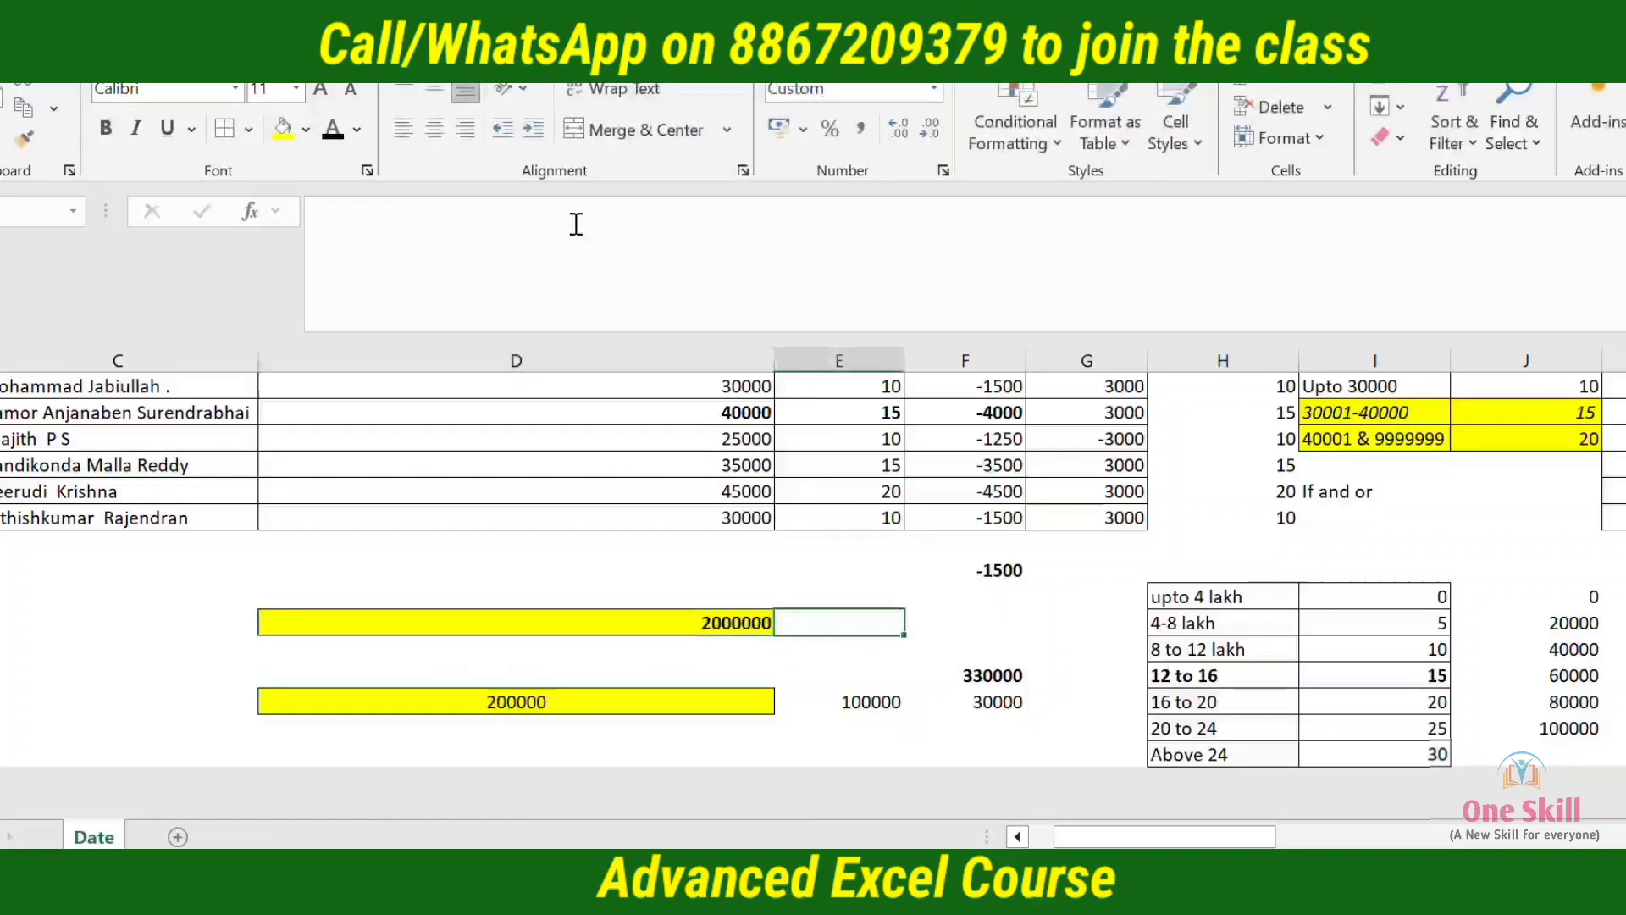
Select the slab tax amounts J20:J24 to check them against the tax calculated in D24
{"action": "key", "text": "Left"}
{"action": "key", "text": "Right"}
{"action": "key", "text": "Right"}
{"action": "key", "text": "Right"}
{"action": "key", "text": "Right"}
{"action": "key", "text": "Down"}
{"action": "key", "text": "Down"}
{"action": "key", "text": "Down"}
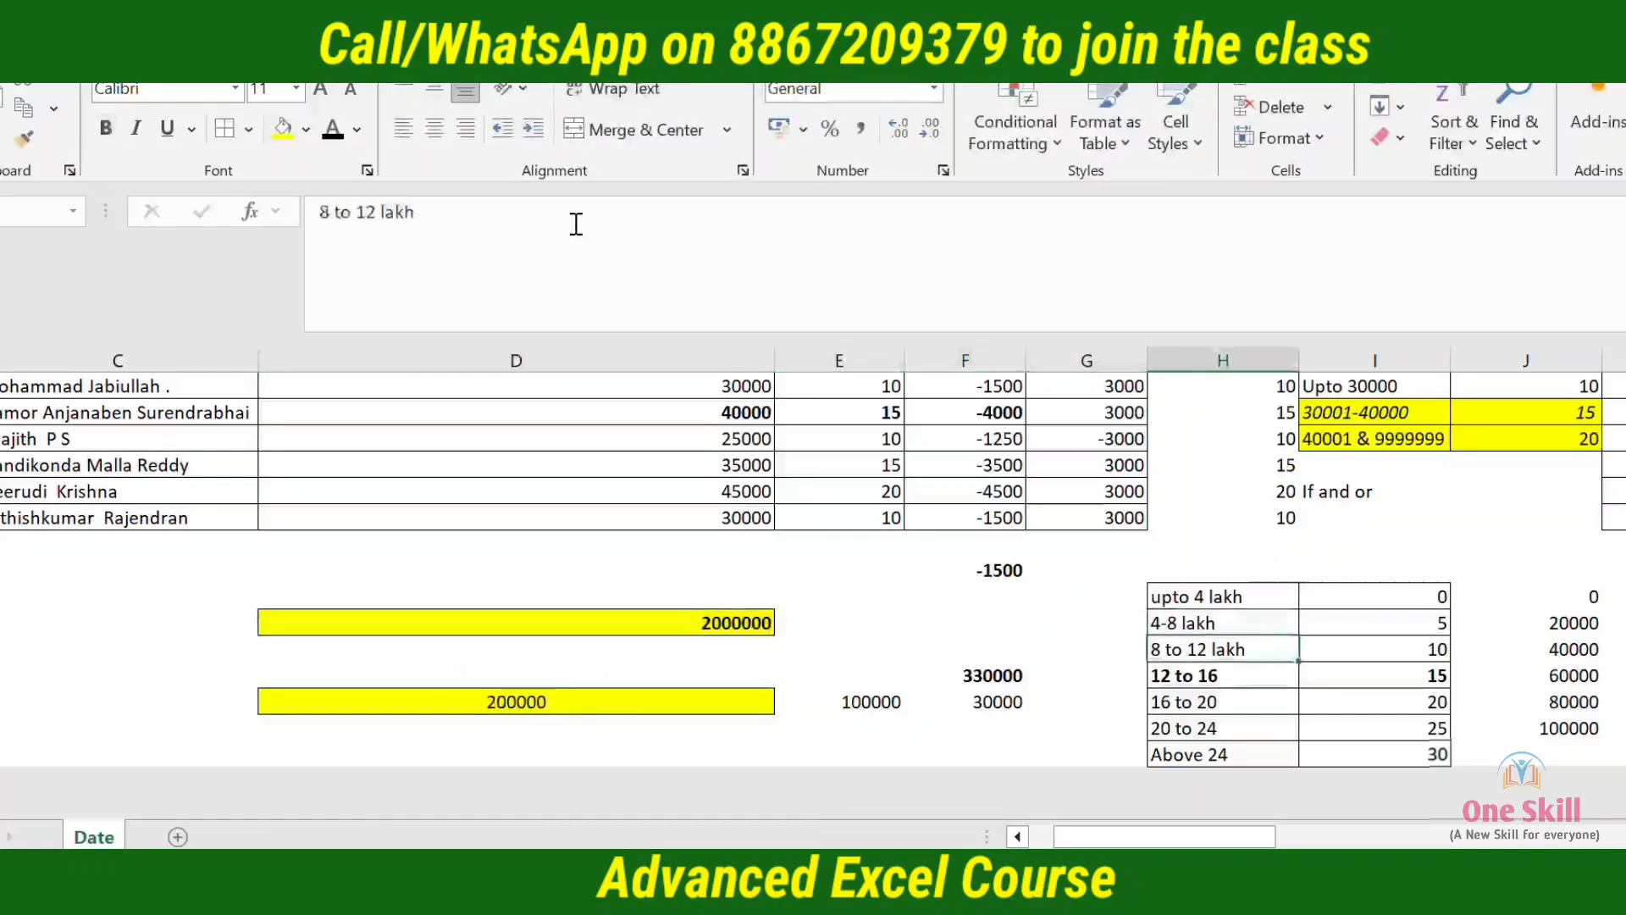
{"action": "key", "text": "Right"}
{"action": "key", "text": "Right"}
{"action": "key", "text": "Right"}
{"action": "key", "text": "Left"}
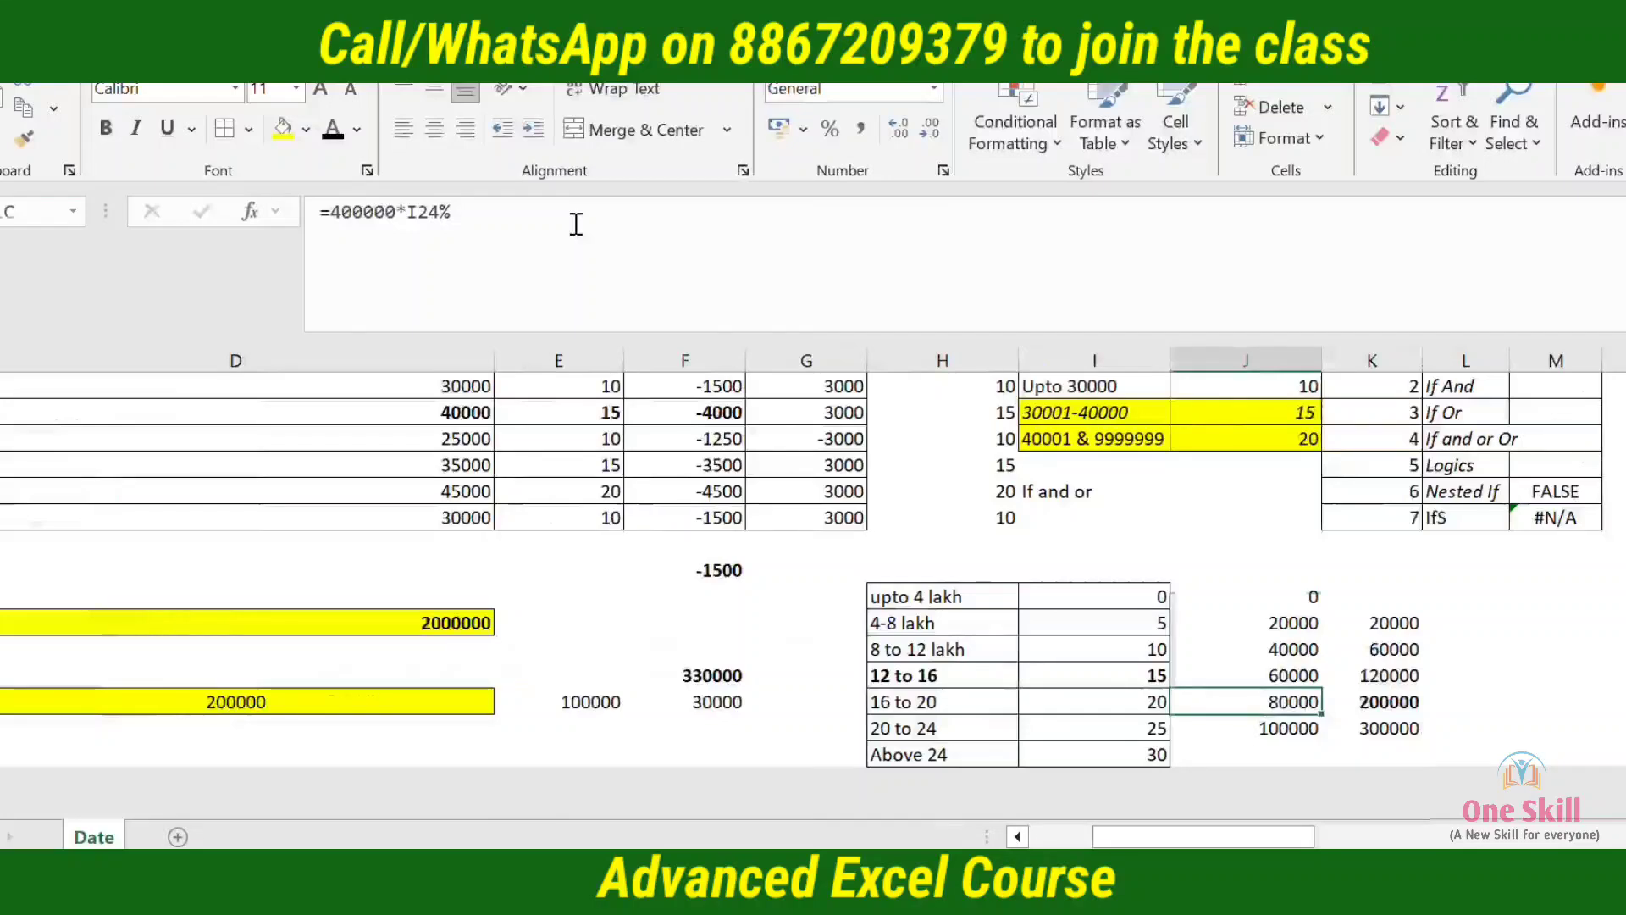
{"action": "key", "text": "shift+Up"}
{"action": "key", "text": "shift+Up"}
{"action": "key", "text": "shift+Up"}
{"action": "key", "text": "shift+Up"}
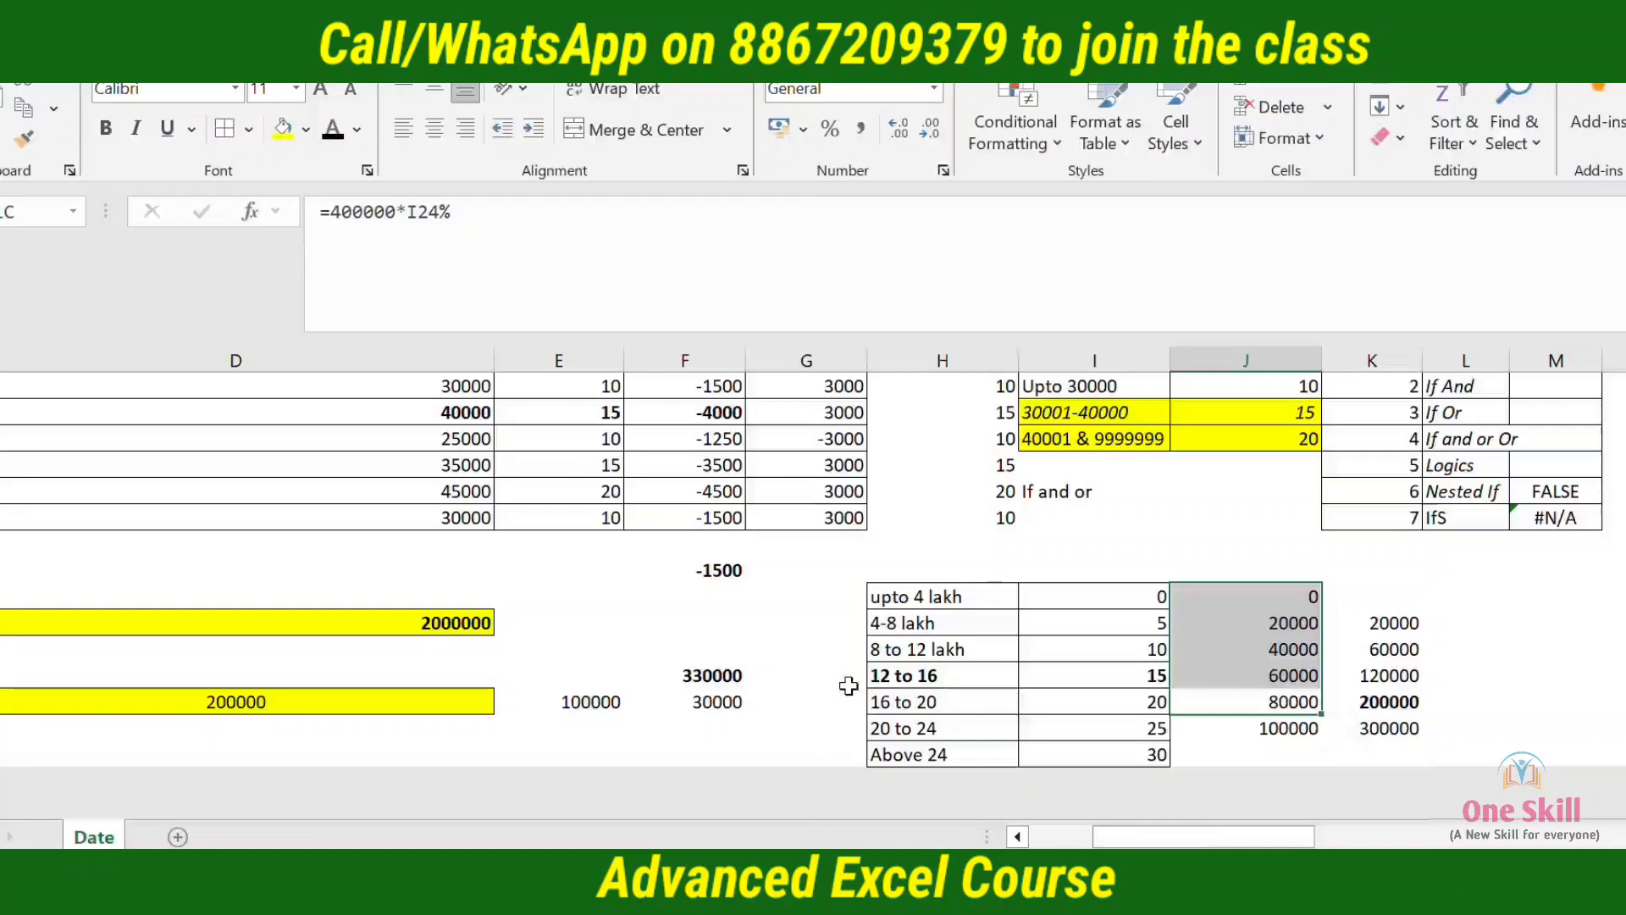
Test the tax formula with an income of 400000 in D21
{"action": "key", "text": "Left"}
{"action": "key", "text": "Left"}
{"action": "key", "text": "Left"}
{"action": "key", "text": "Up"}
{"action": "key", "text": "Left"}
{"action": "key", "text": "Up"}
{"action": "key", "text": "Left"}
{"action": "key", "text": "Up"}
{"action": "key", "text": "Left"}
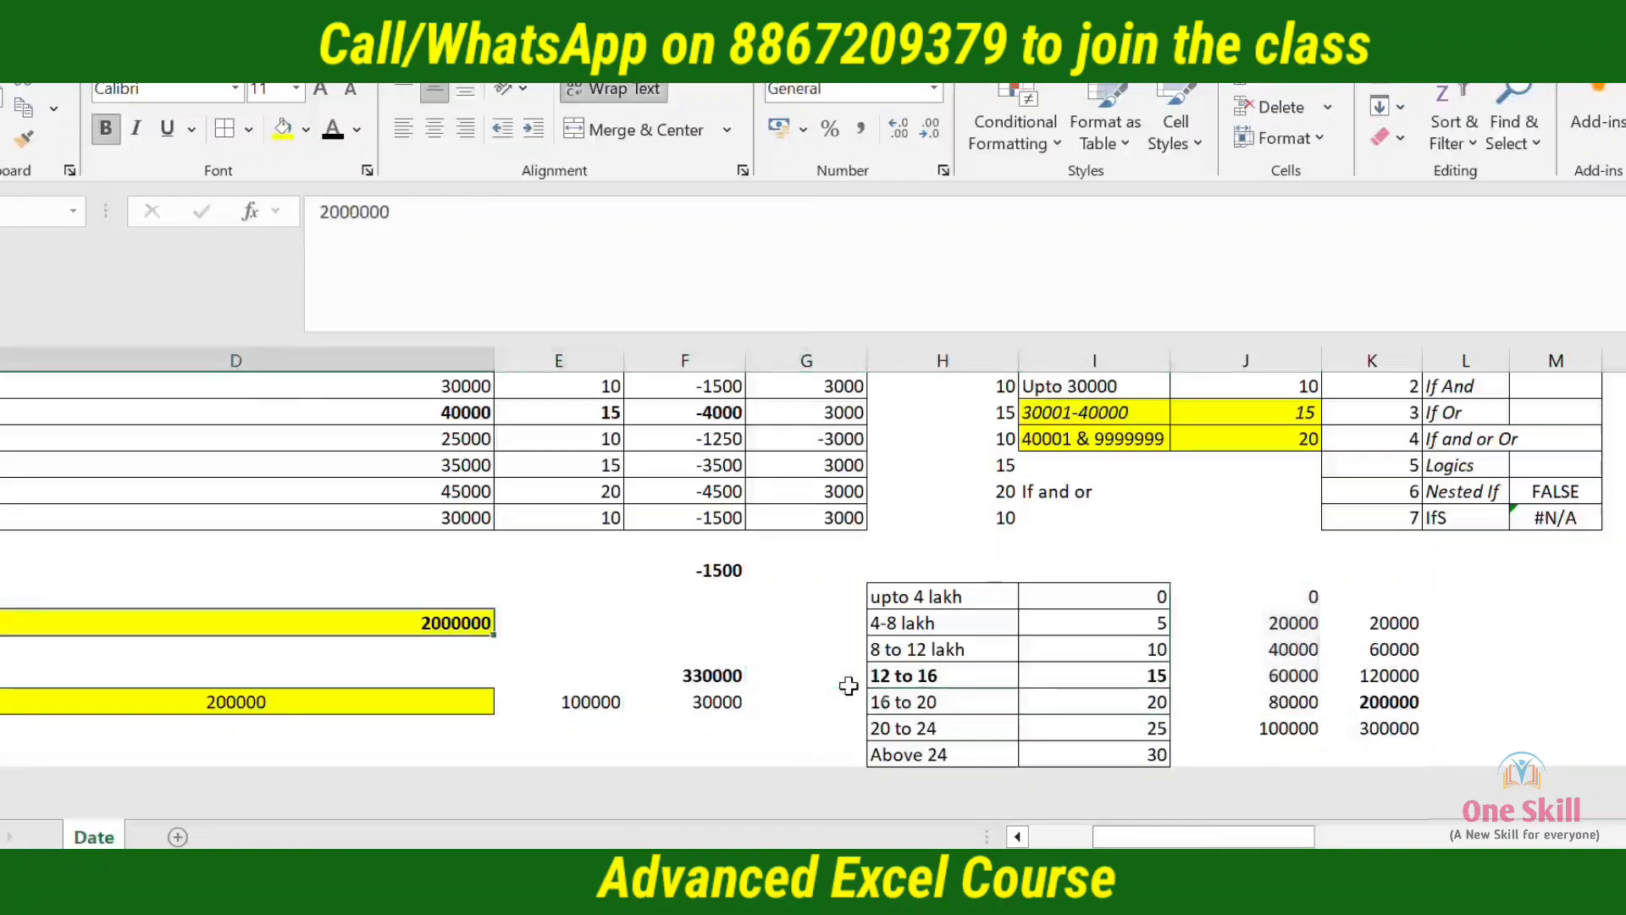
{"action": "type", "text": "400000"}
{"action": "key", "text": "Return"}
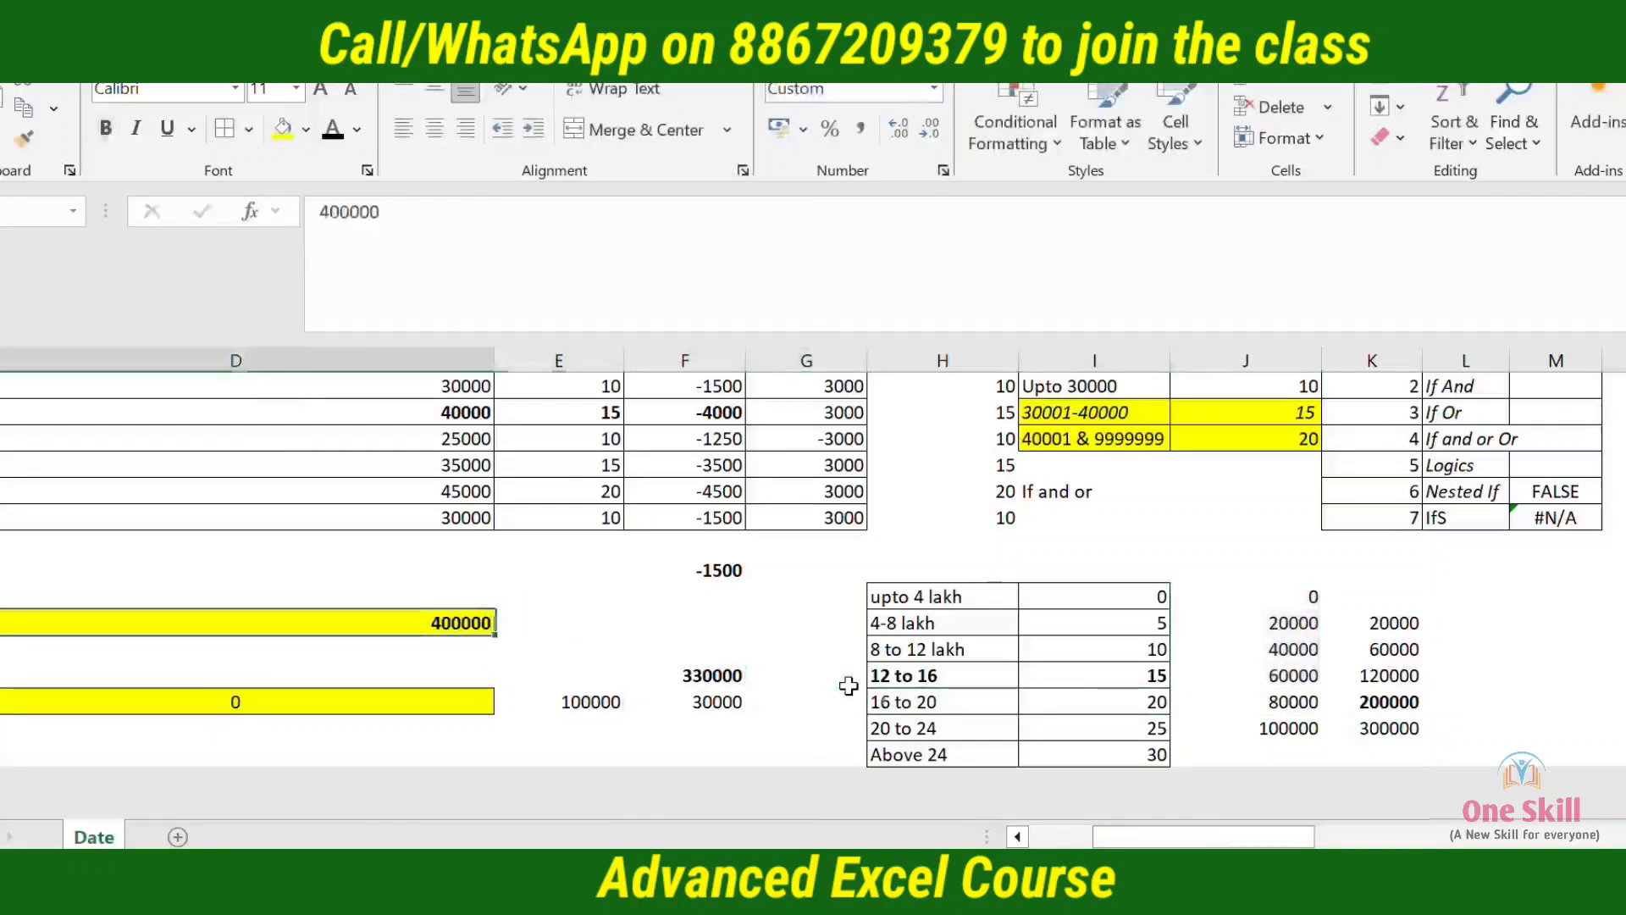
Compare the calculated tax with the upto 4 lakh slab and its rate in H20:I20
{"action": "scroll", "coordinate": [848, 685], "scroll_direction": "left", "scroll_amount": 2}
{"action": "key", "text": "Right"}
{"action": "key", "text": "Right"}
{"action": "key", "text": "Right"}
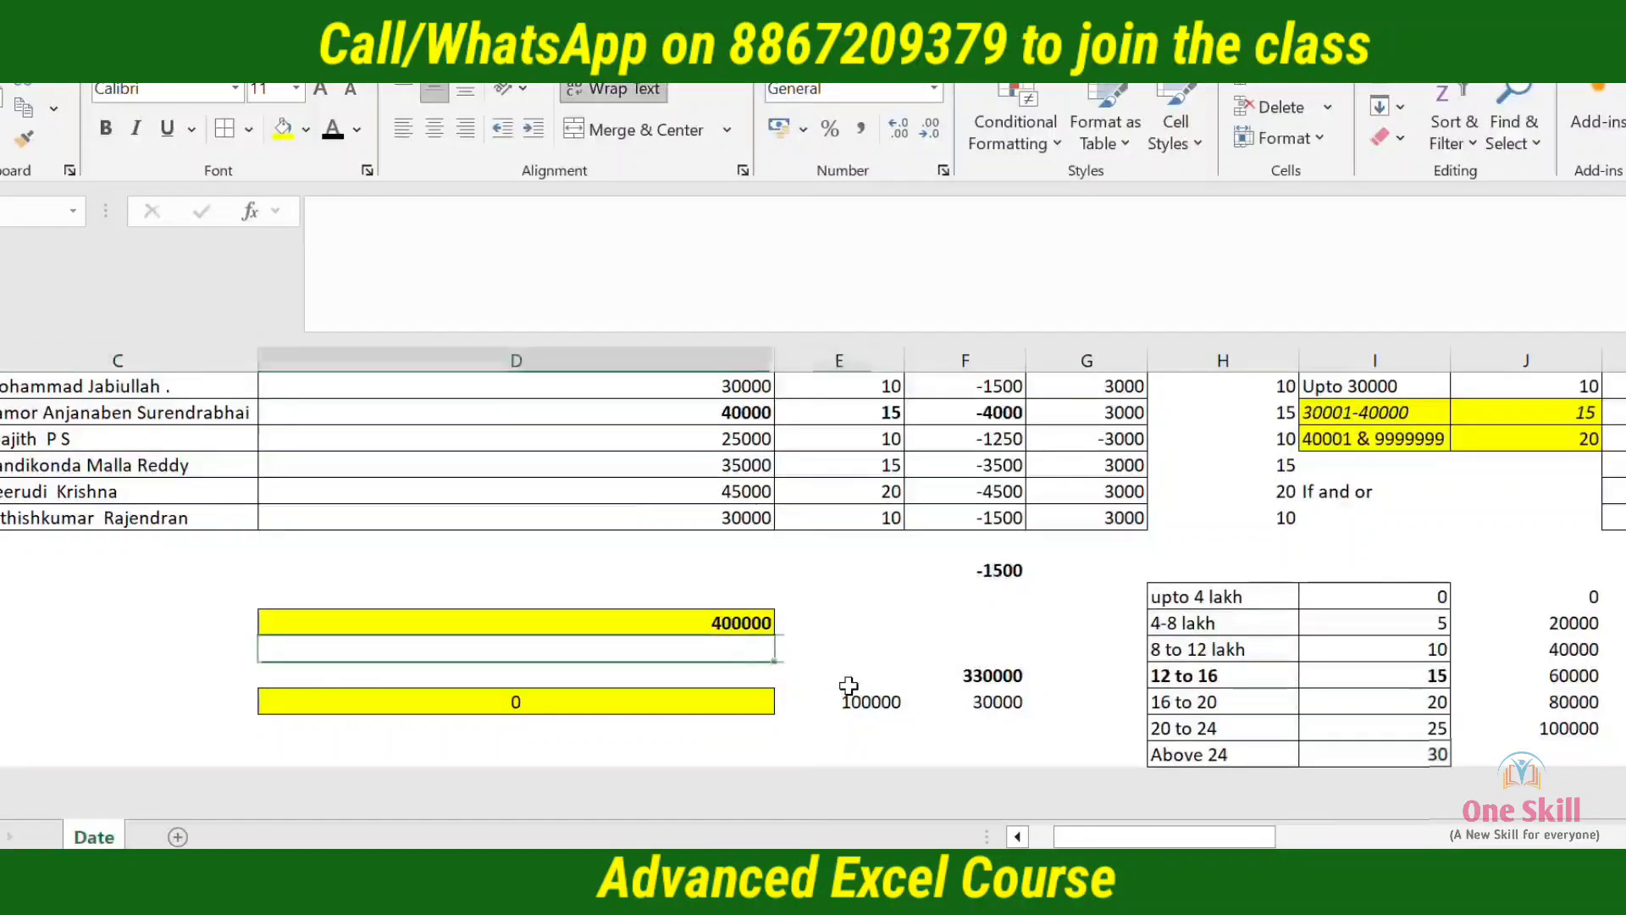
{"action": "key", "text": "Right"}
{"action": "key", "text": "Up"}
{"action": "key", "text": "Up"}
{"action": "key", "text": "shift+Right"}
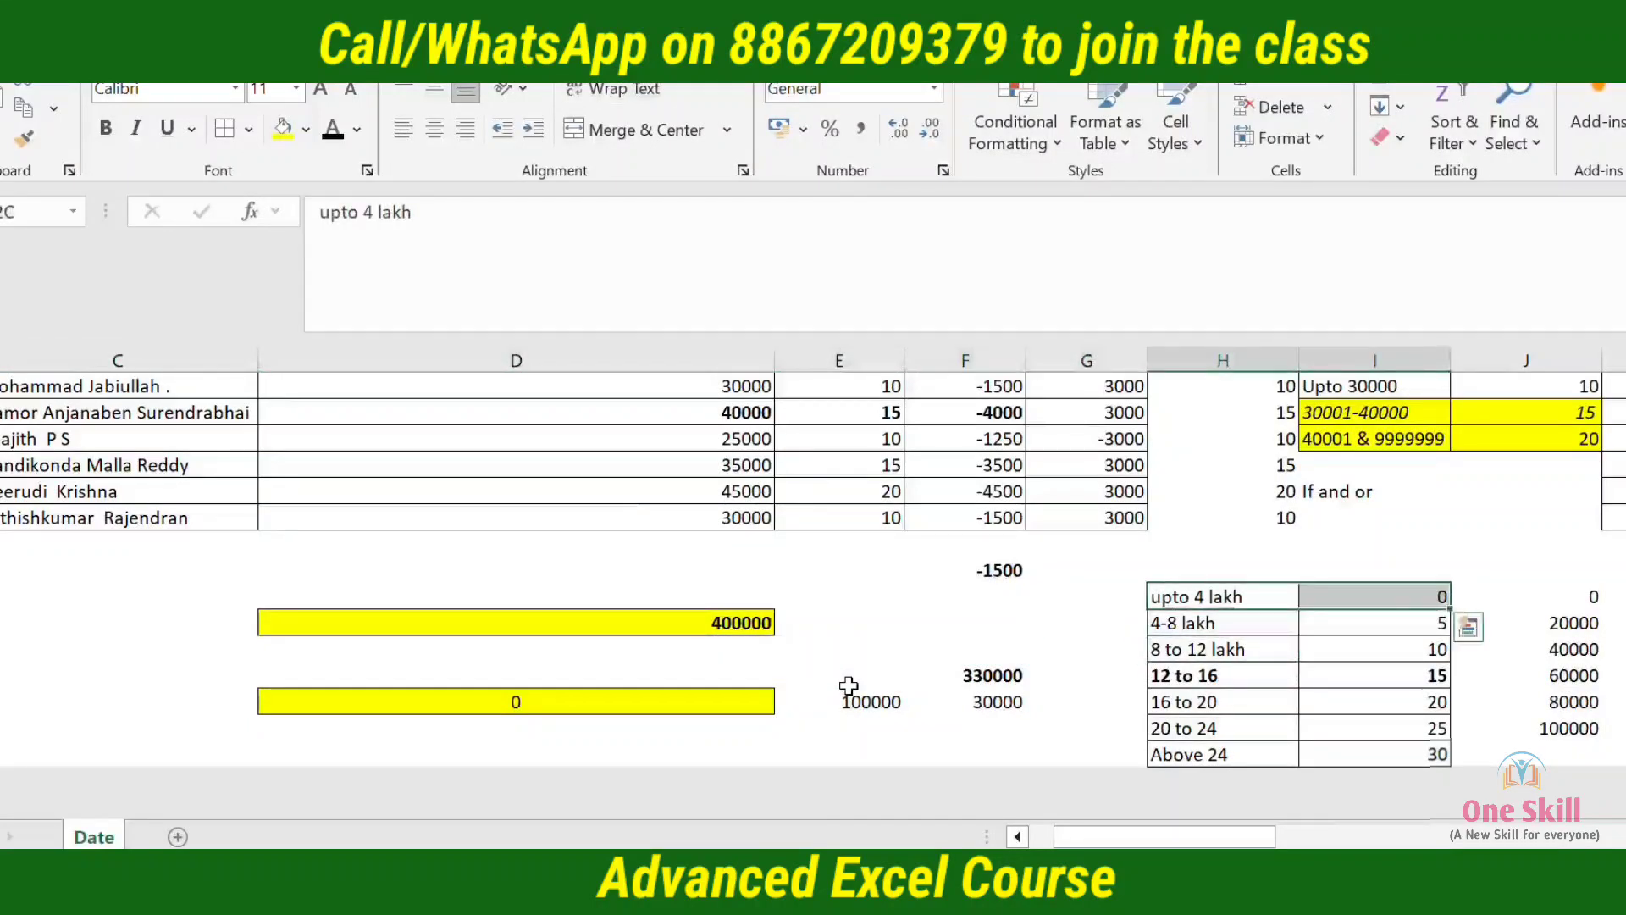
Set the income in D21 to 500000 and check the tax formula in D24
{"action": "key", "text": "Down"}
{"action": "key", "text": "Left"}
{"action": "key", "text": "Left"}
{"action": "key", "text": "Left"}
{"action": "key", "text": "Left"}
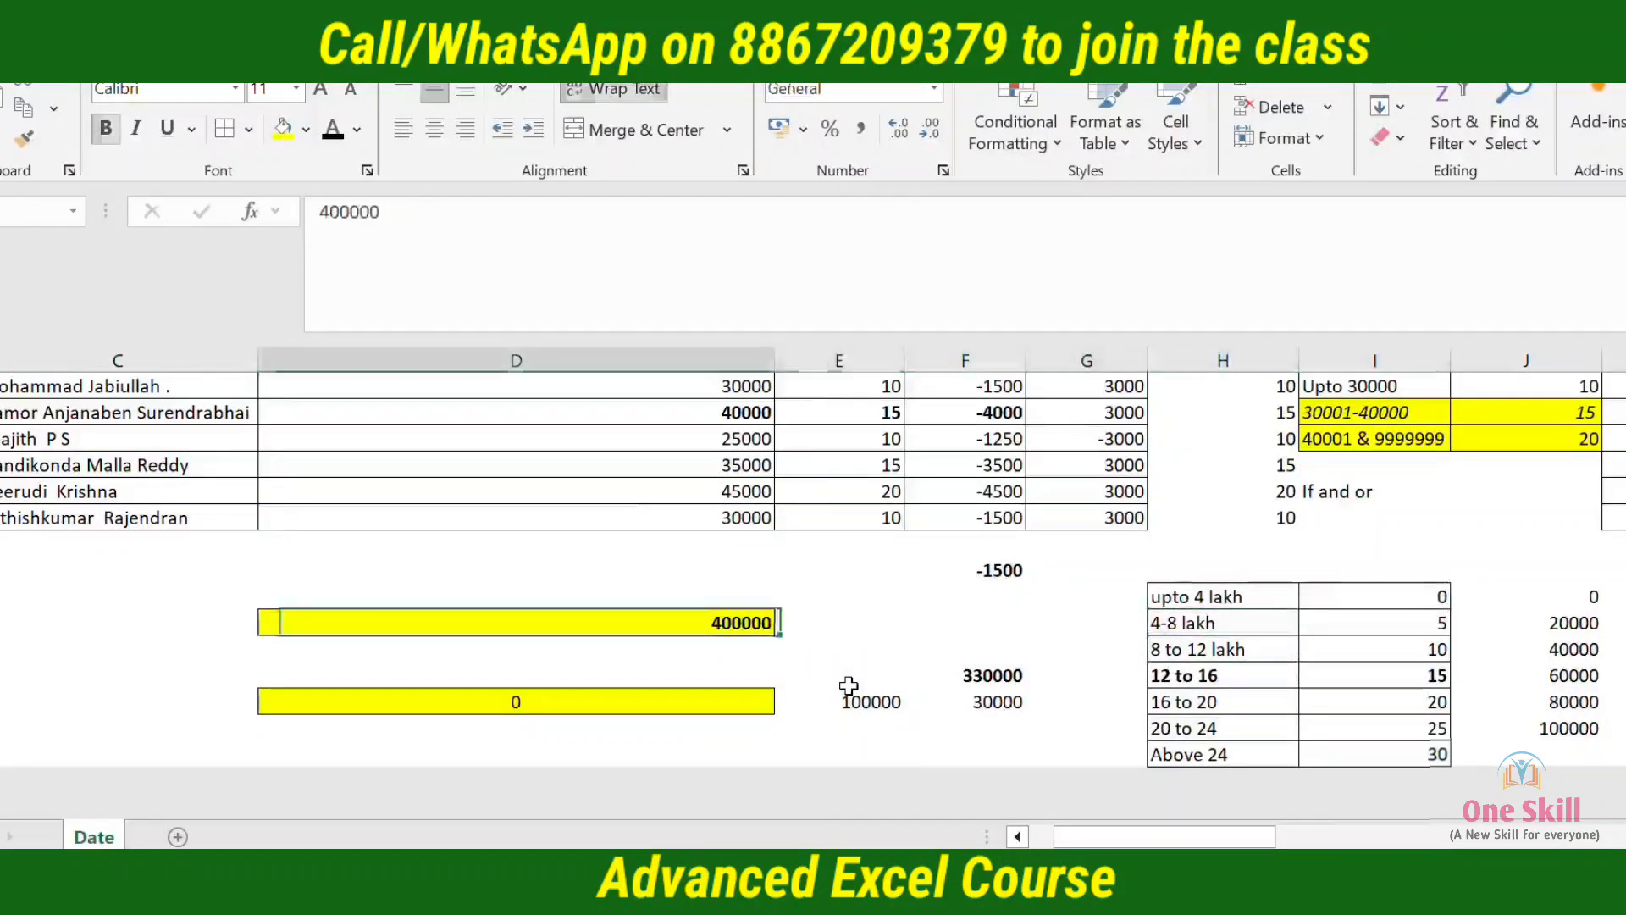
{"action": "type", "text": "500000"}
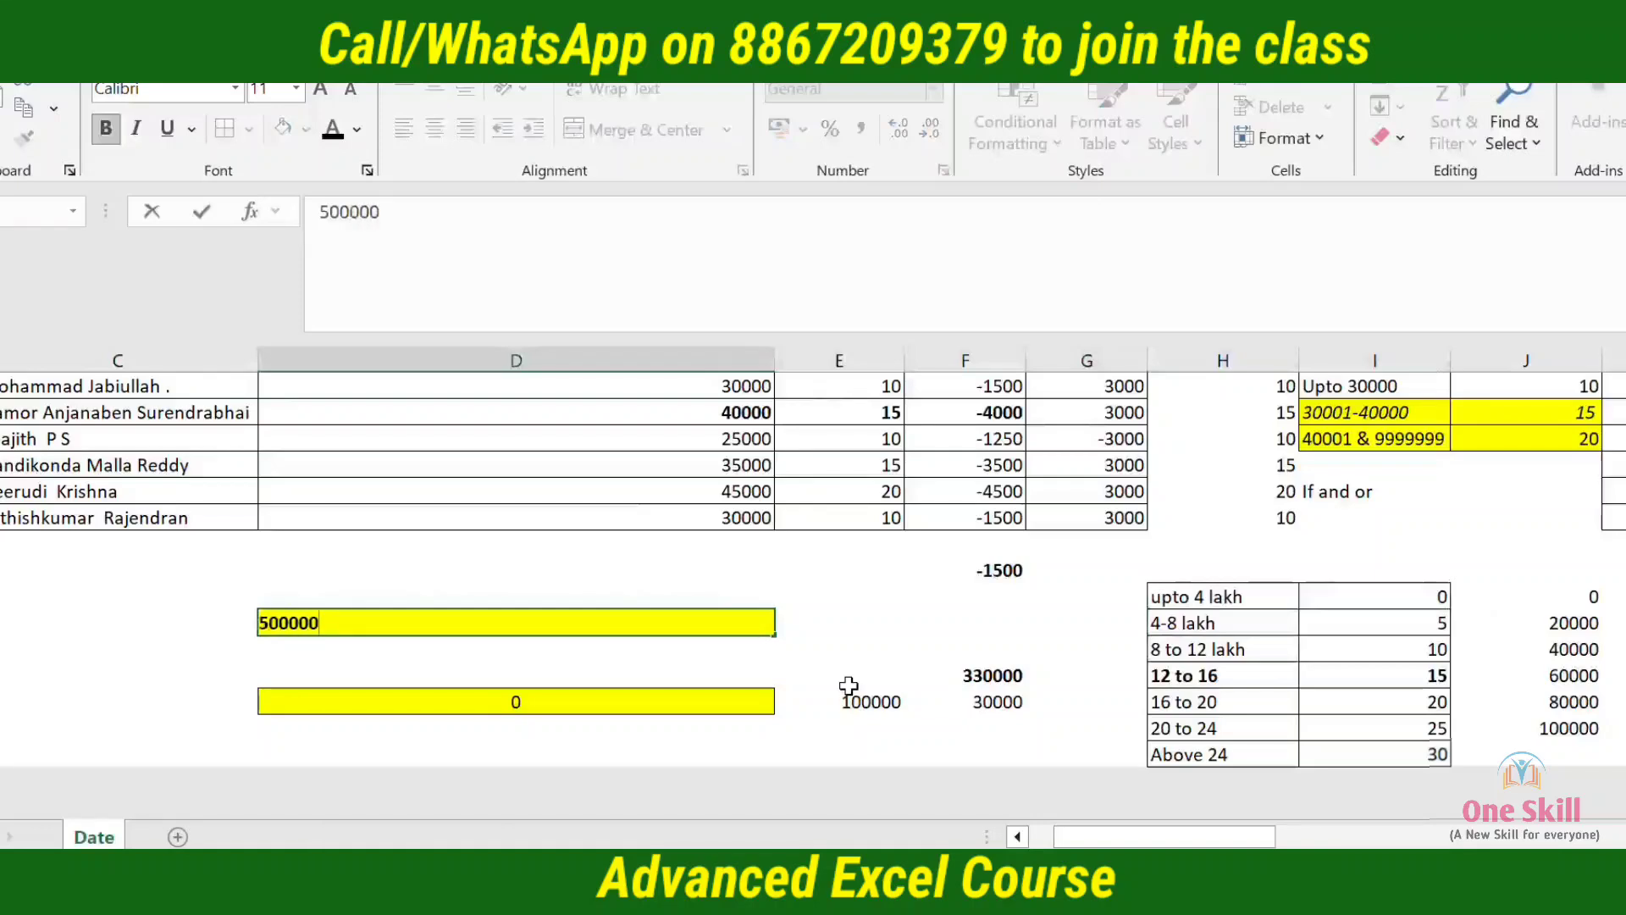
{"action": "key", "text": "Tab"}
{"action": "key", "text": "Left"}
{"action": "key", "text": "Down"}
{"action": "key", "text": "Down"}
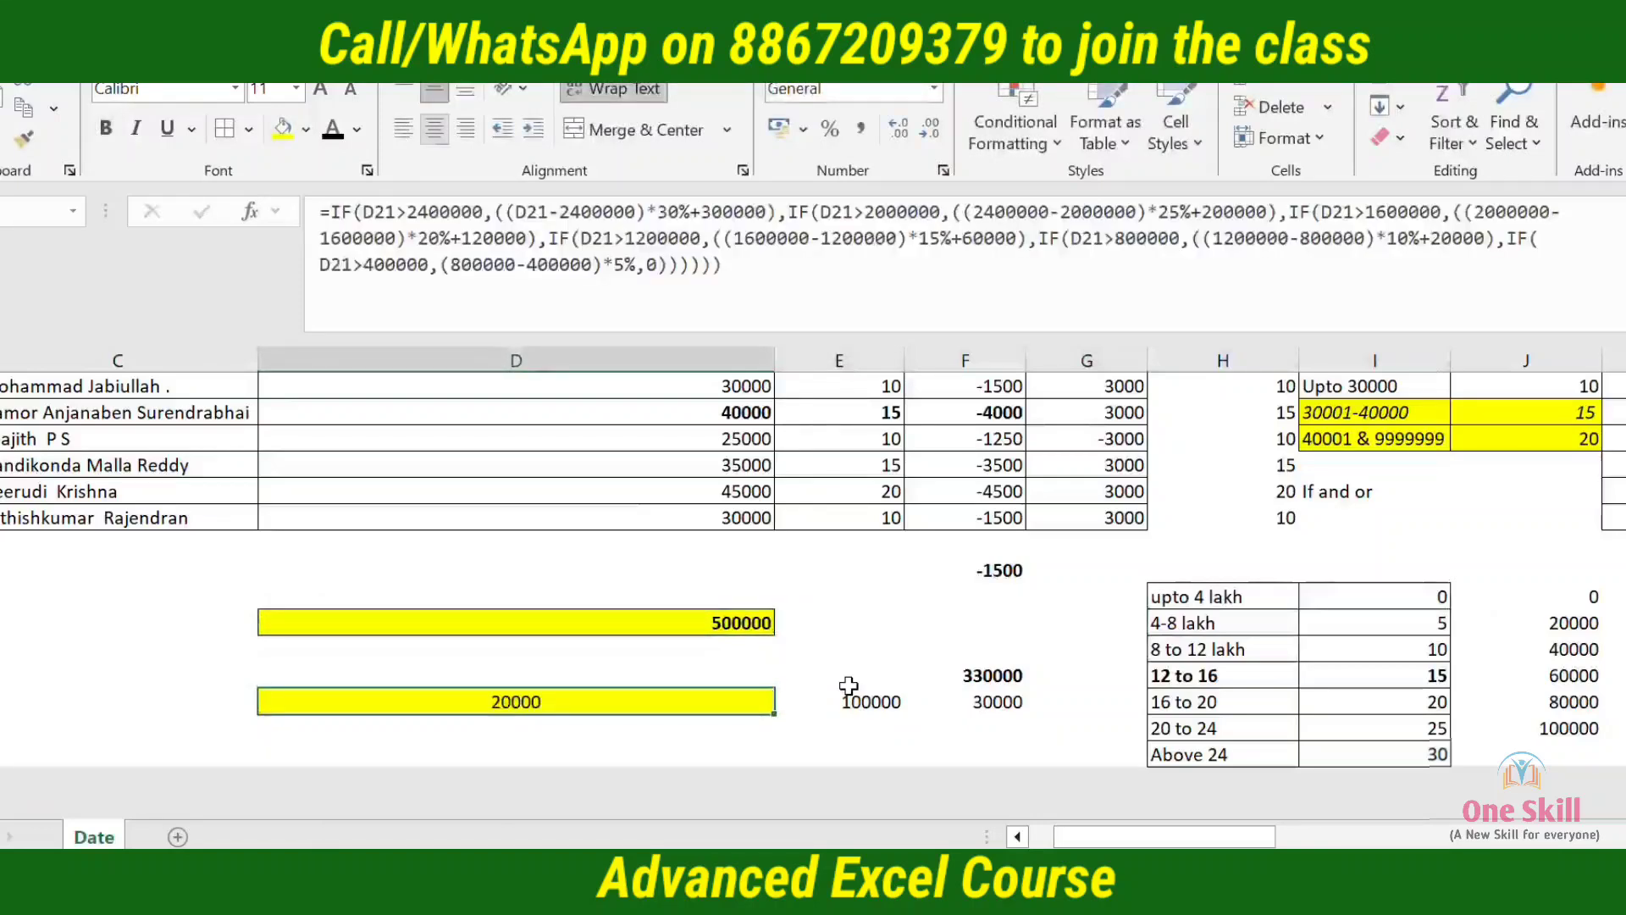
Enter the label Relief in C20, above and to the left of the income cell
{"action": "key", "text": "Up"}
{"action": "key", "text": "Right"}
{"action": "key", "text": "Up"}
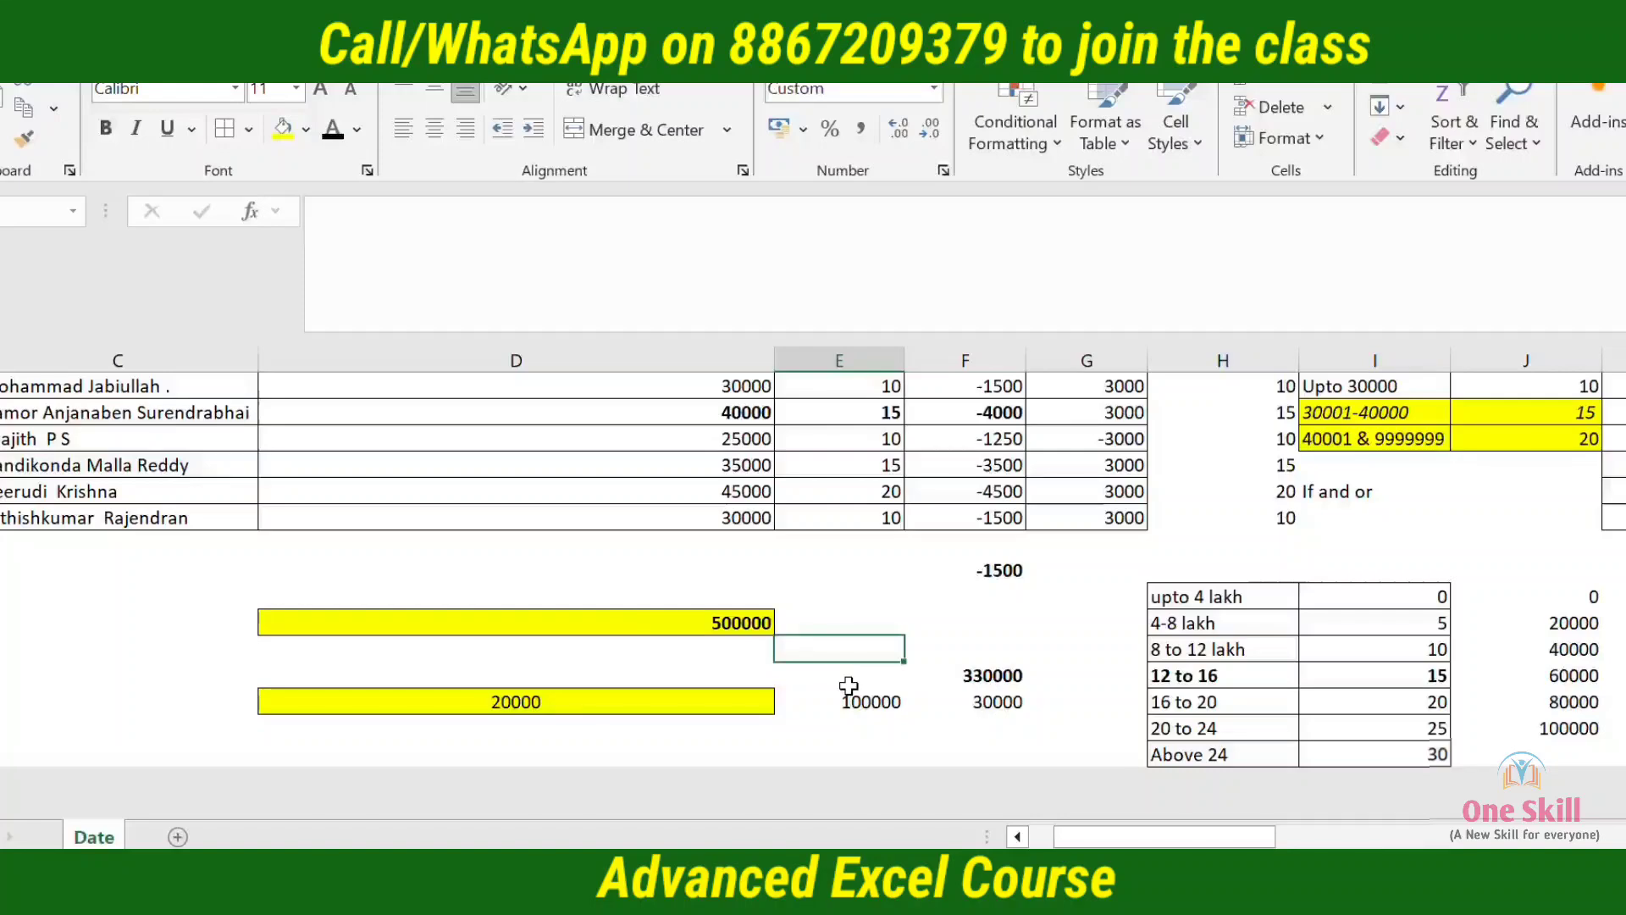
{"action": "key", "text": "Left"}
{"action": "key", "text": "Down"}
{"action": "key", "text": "Down"}
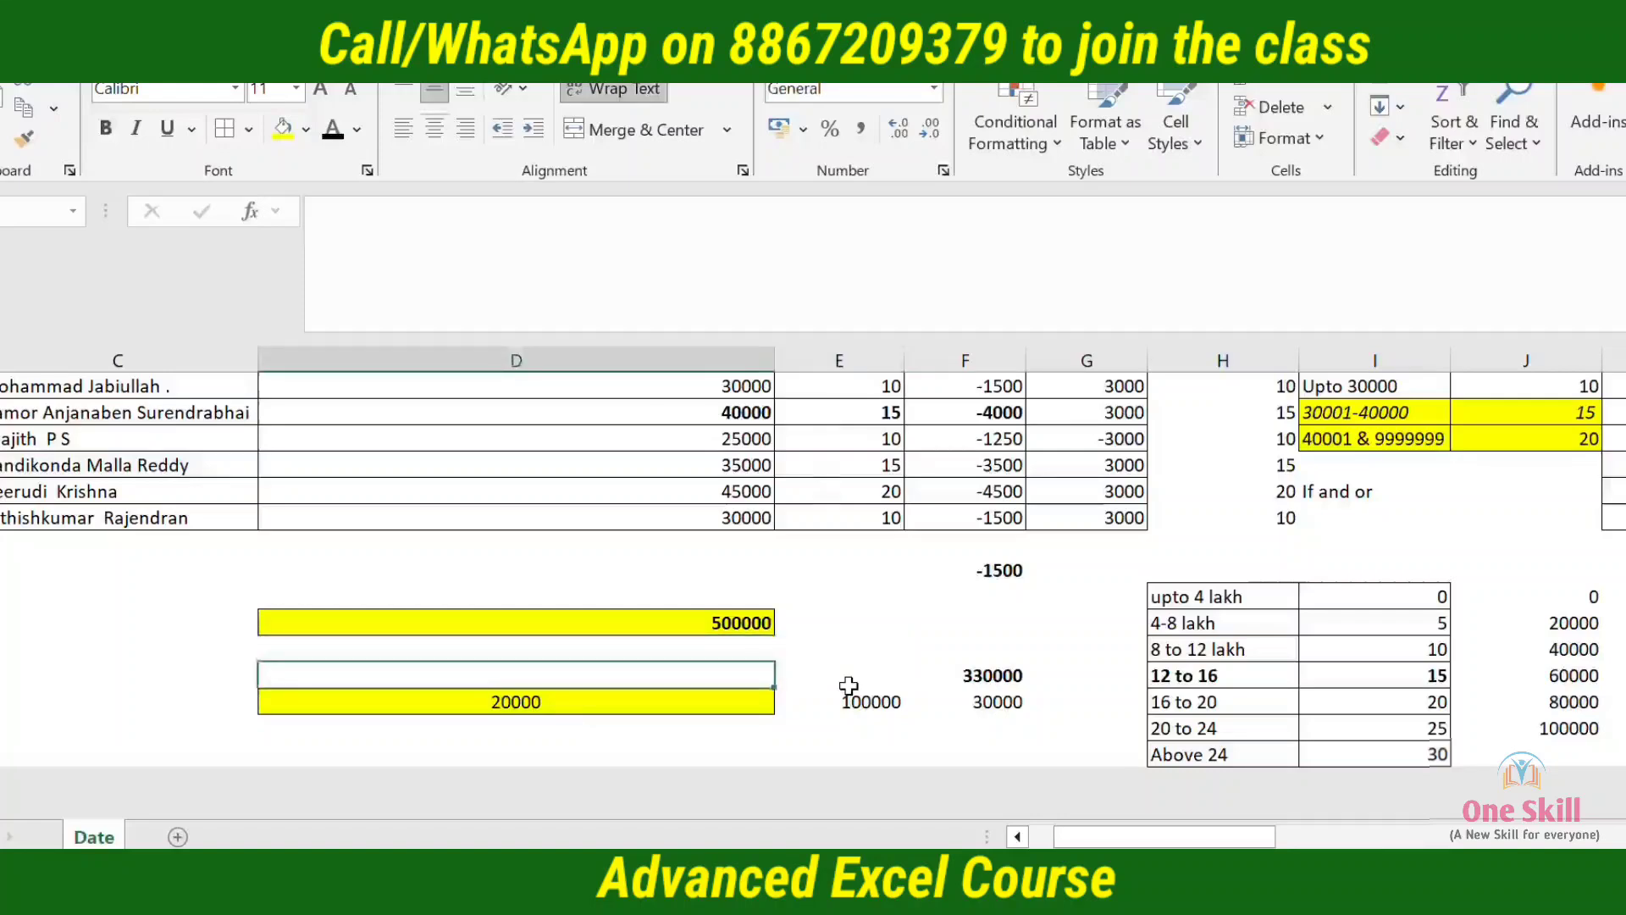
{"action": "key", "text": "Left"}
{"action": "key", "text": "Up"}
{"action": "key", "text": "Up"}
{"action": "key", "text": "Up"}
{"action": "key", "text": "Up"}
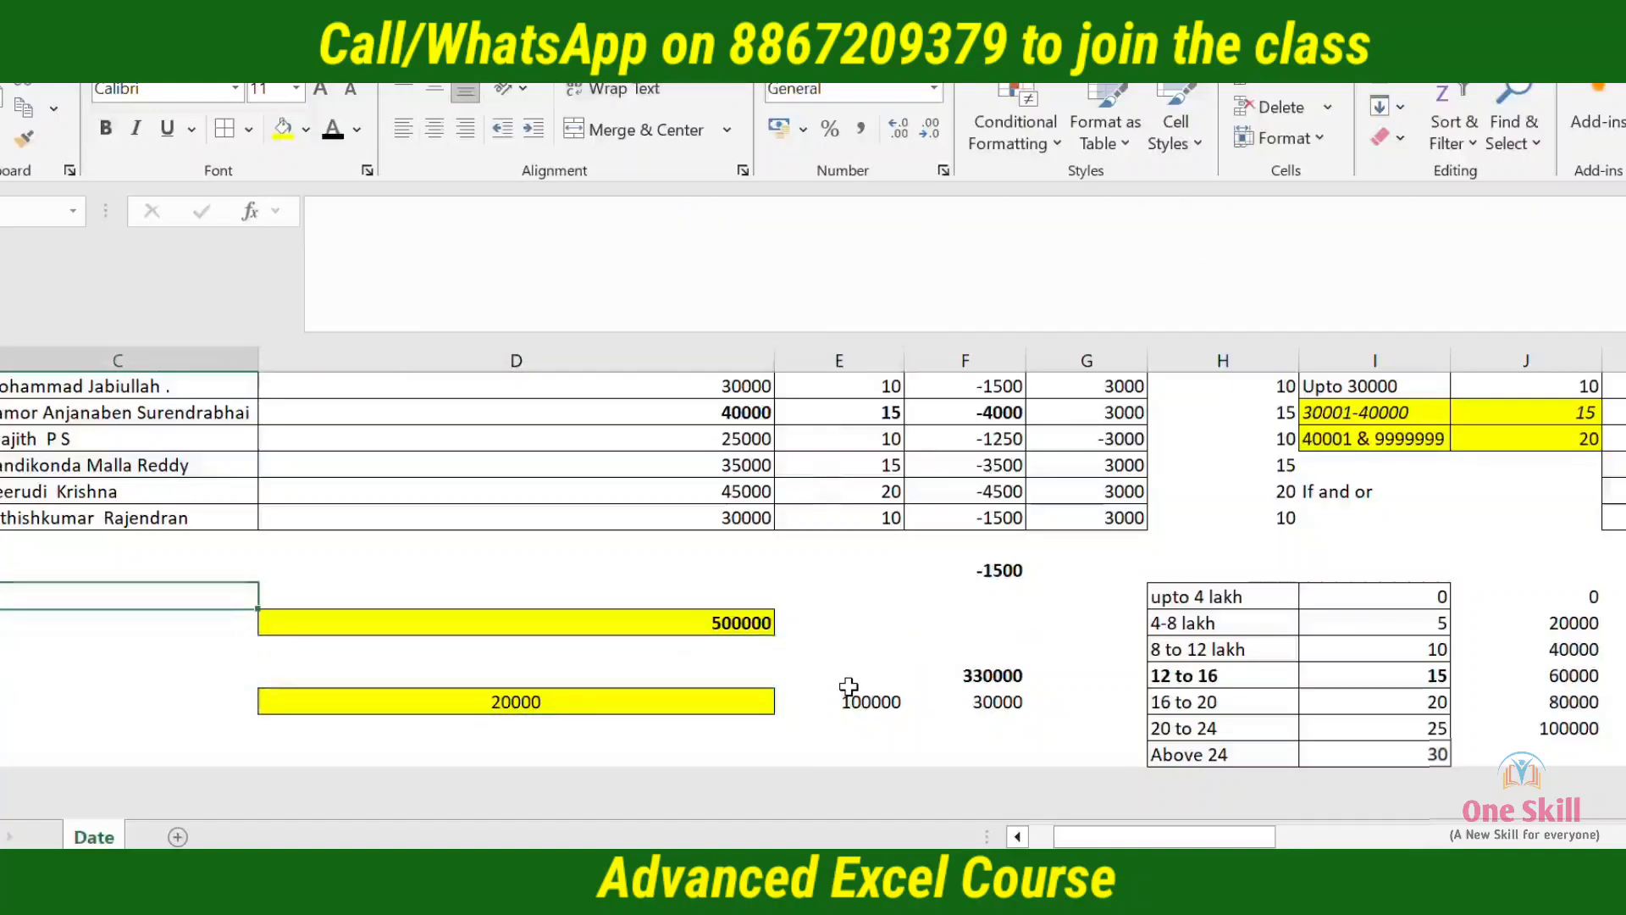
{"action": "type", "text": "rE"}
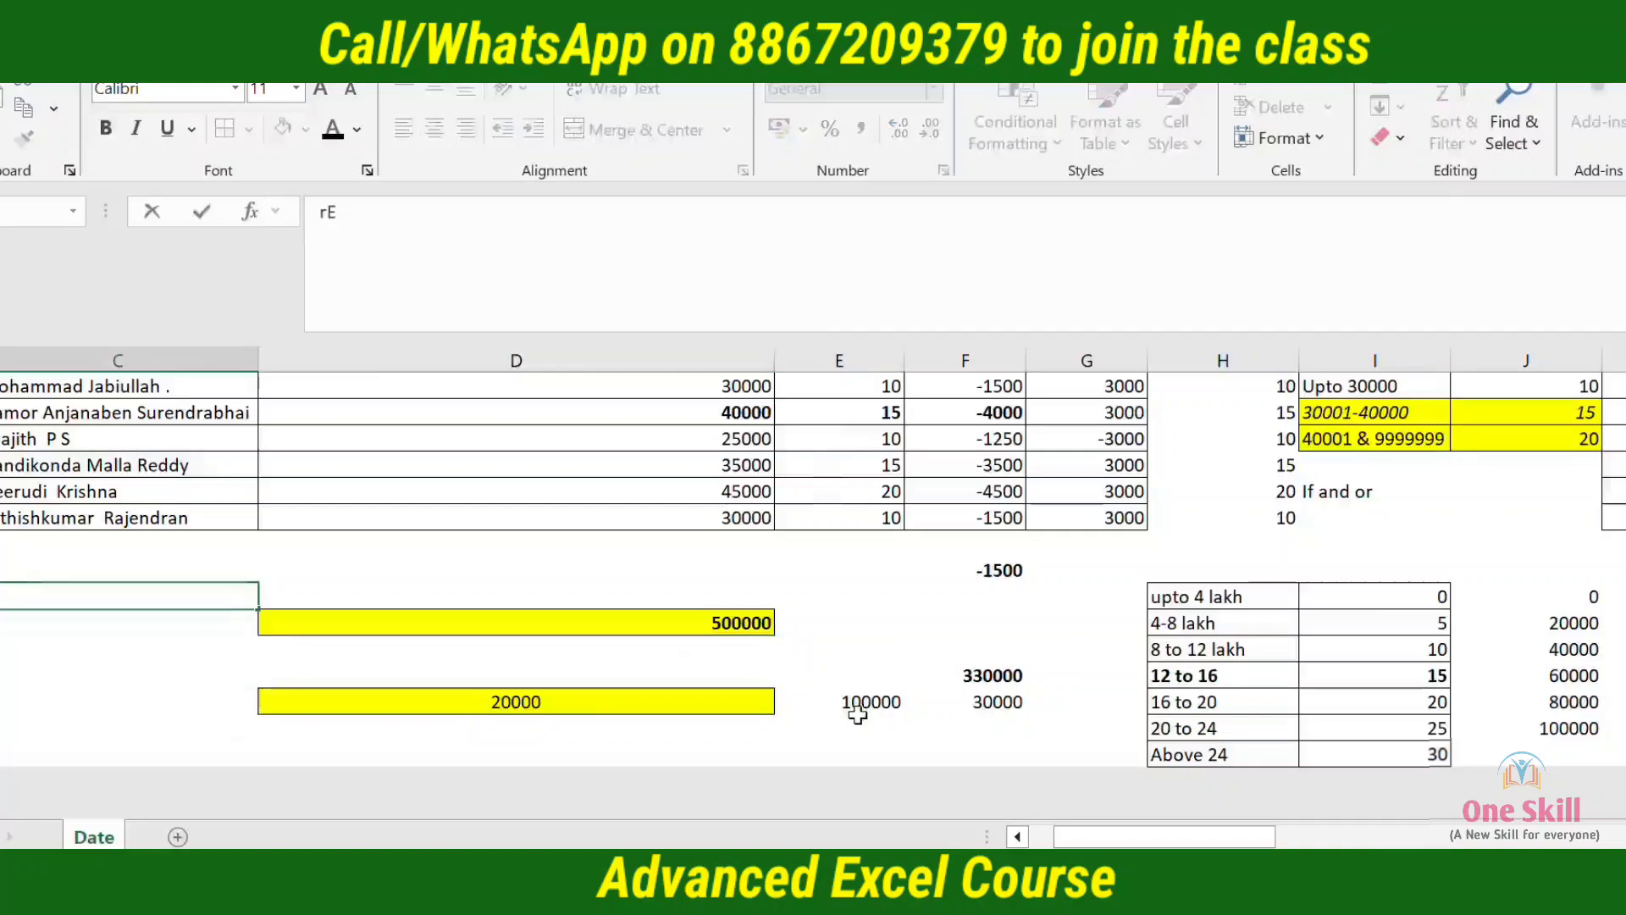
{"action": "type", "text": "LIEF"}
{"action": "key", "text": "Return"}
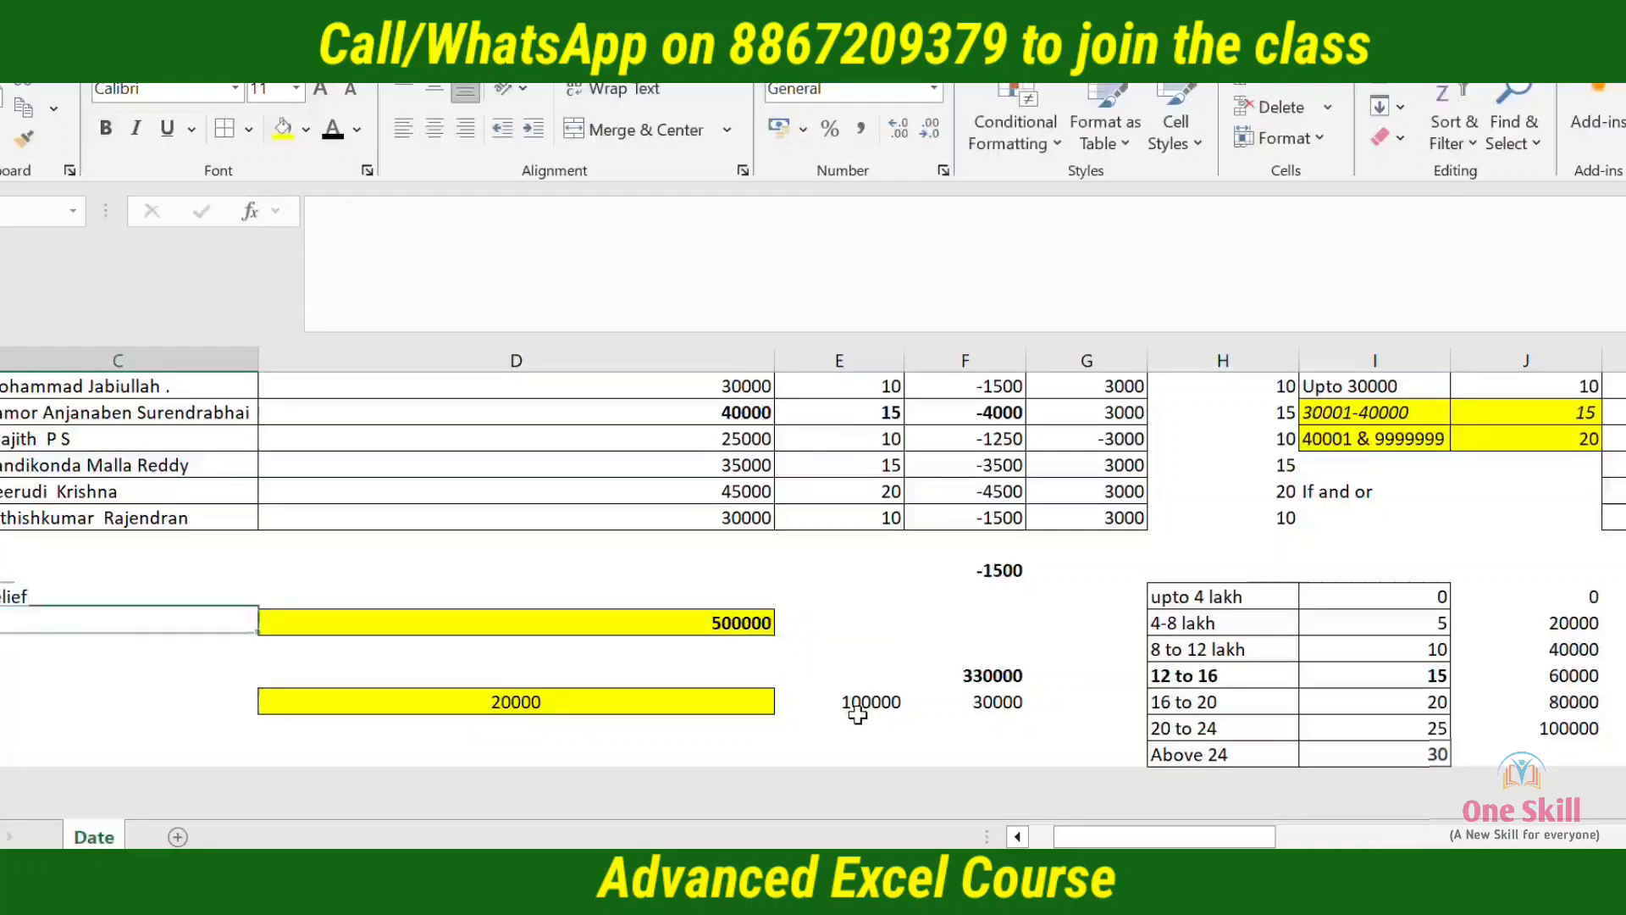
Enter 5000 in C24, beside the calculated tax, as the relief amount
{"action": "key", "text": "Down"}
{"action": "key", "text": "Down"}
{"action": "key", "text": "Down"}
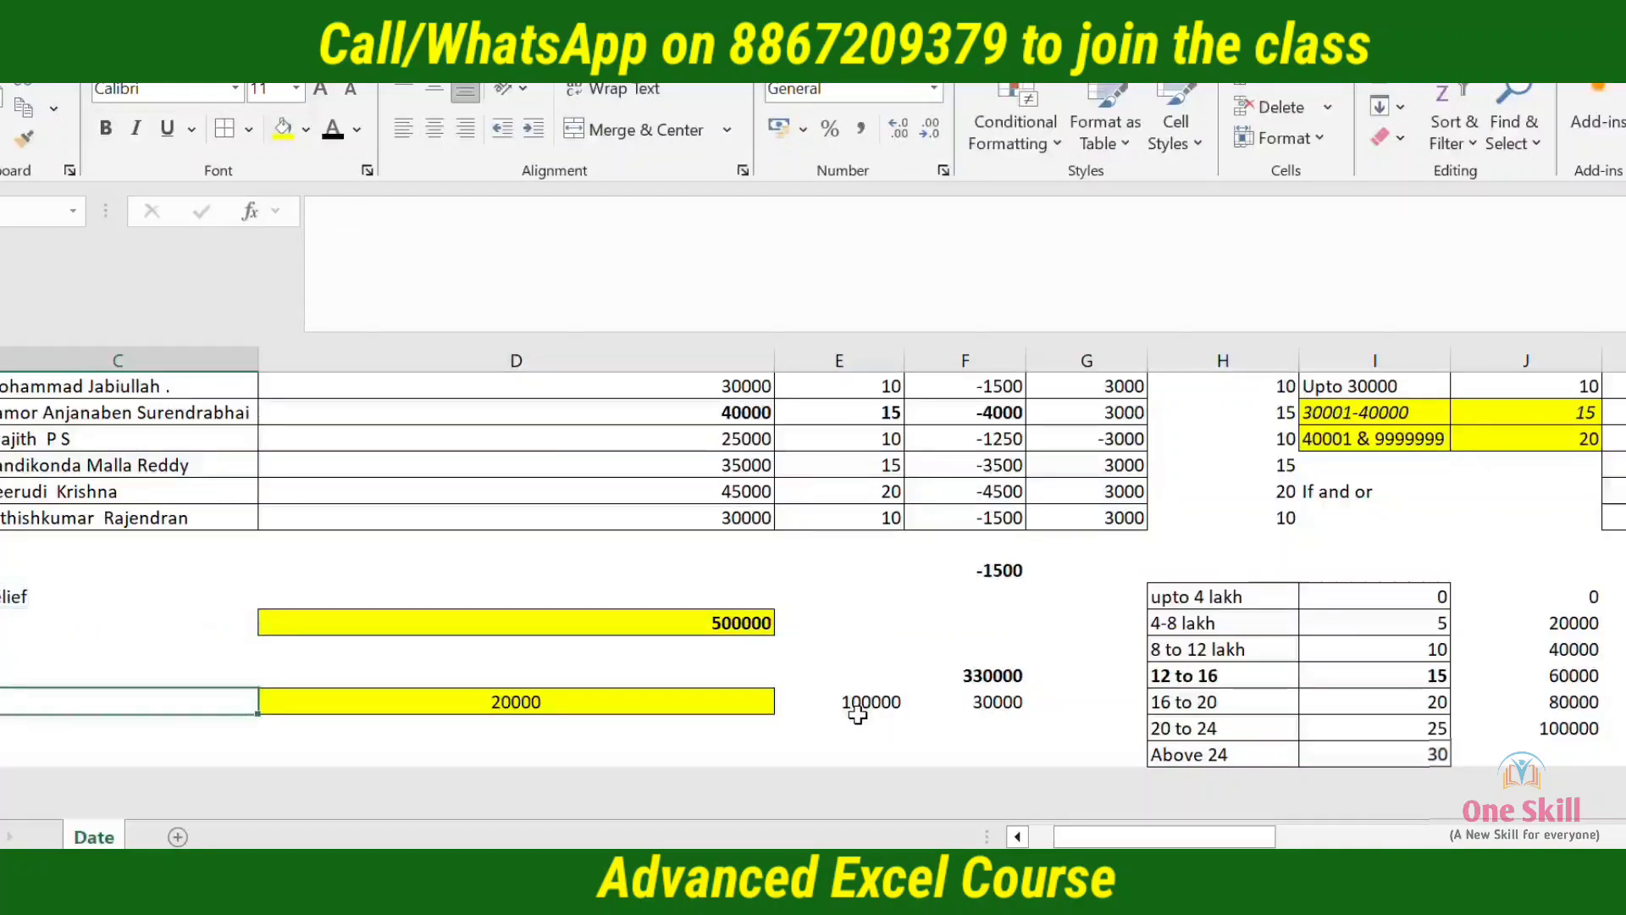
{"action": "type", "text": "="}
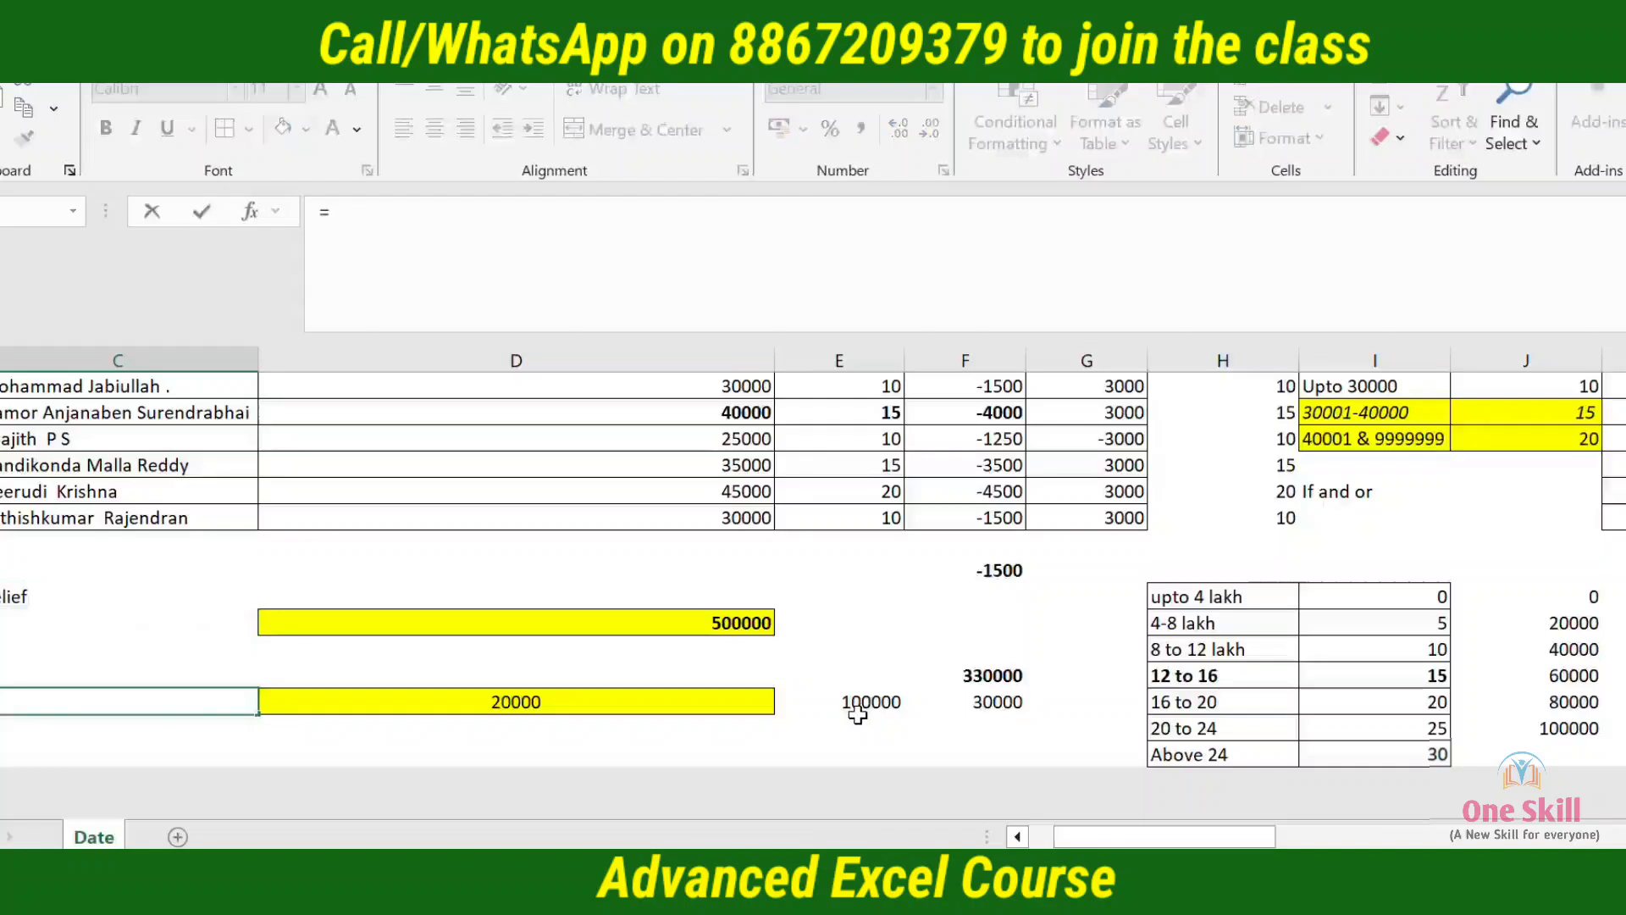
{"action": "key", "text": "BackSpace"}
{"action": "type", "text": "50000"}
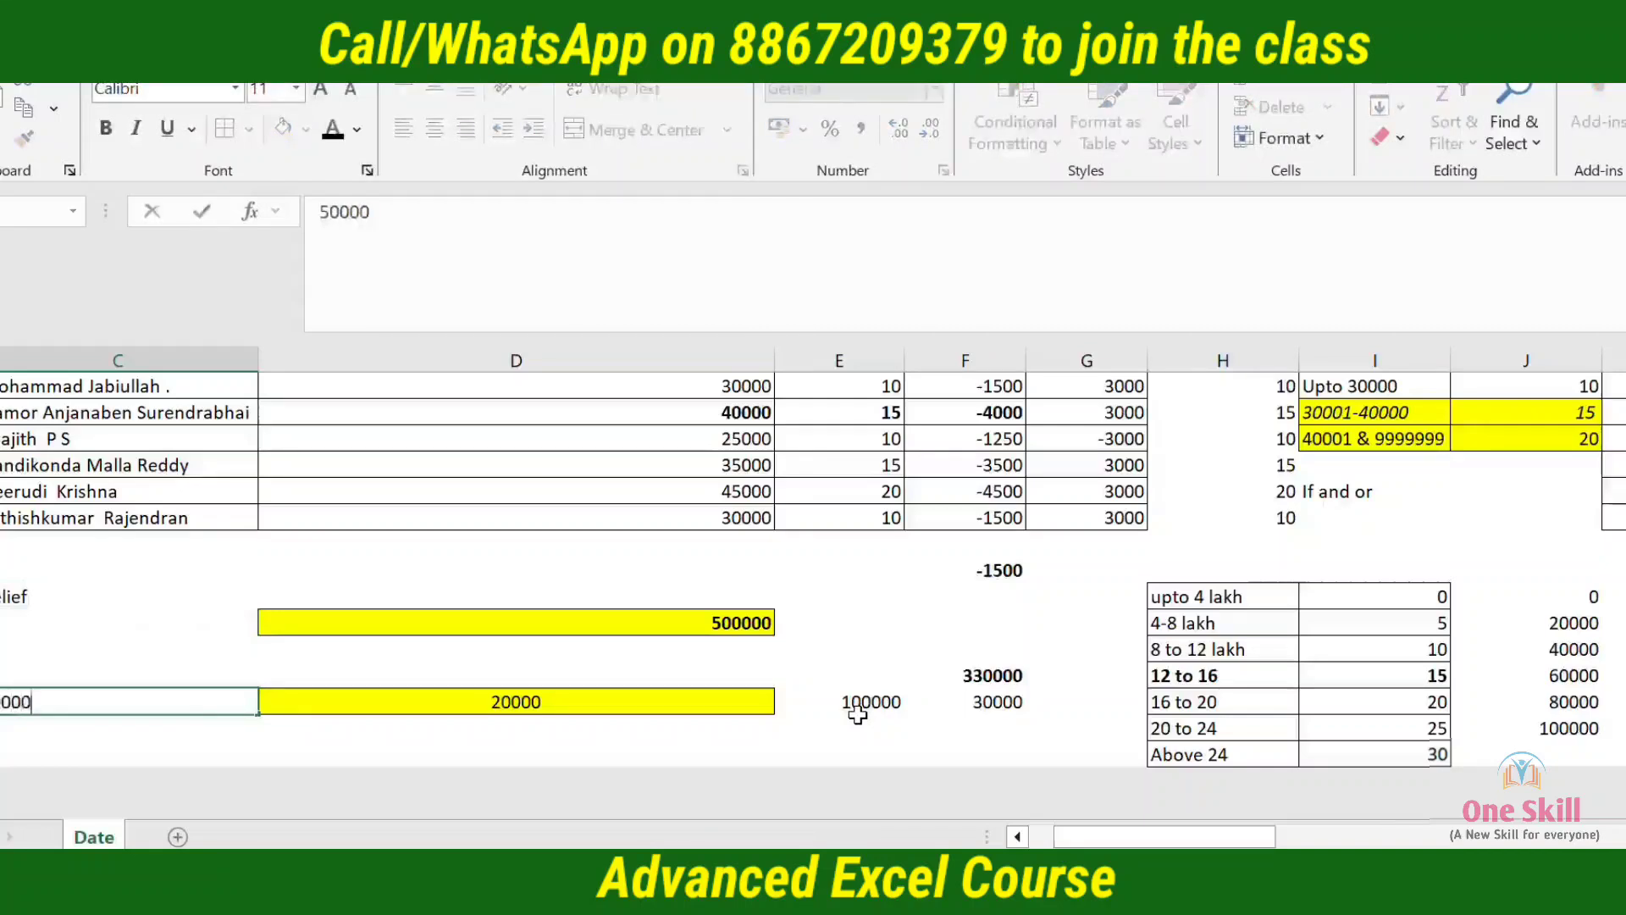
{"action": "key", "text": "Tab"}
{"action": "key", "text": "Left"}
{"action": "key", "text": "F2"}
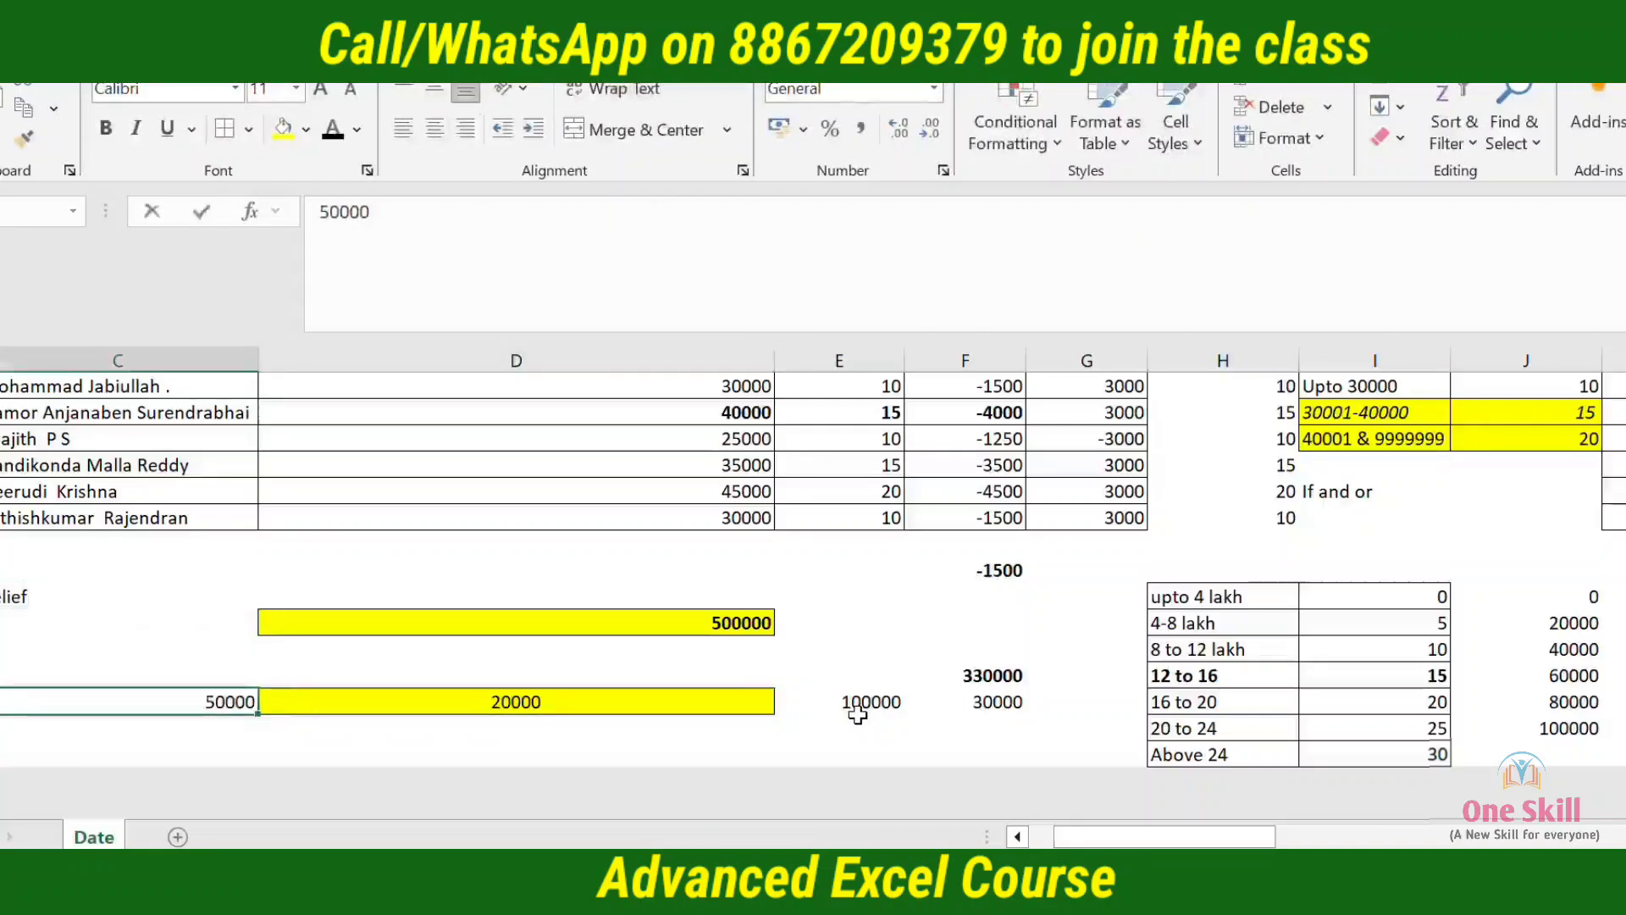
{"action": "key", "text": "BackSpace"}
{"action": "key", "text": "Tab"}
{"action": "key", "text": "Up"}
{"action": "key", "text": "Up"}
{"action": "key", "text": "Up"}
{"action": "key", "text": "Up"}
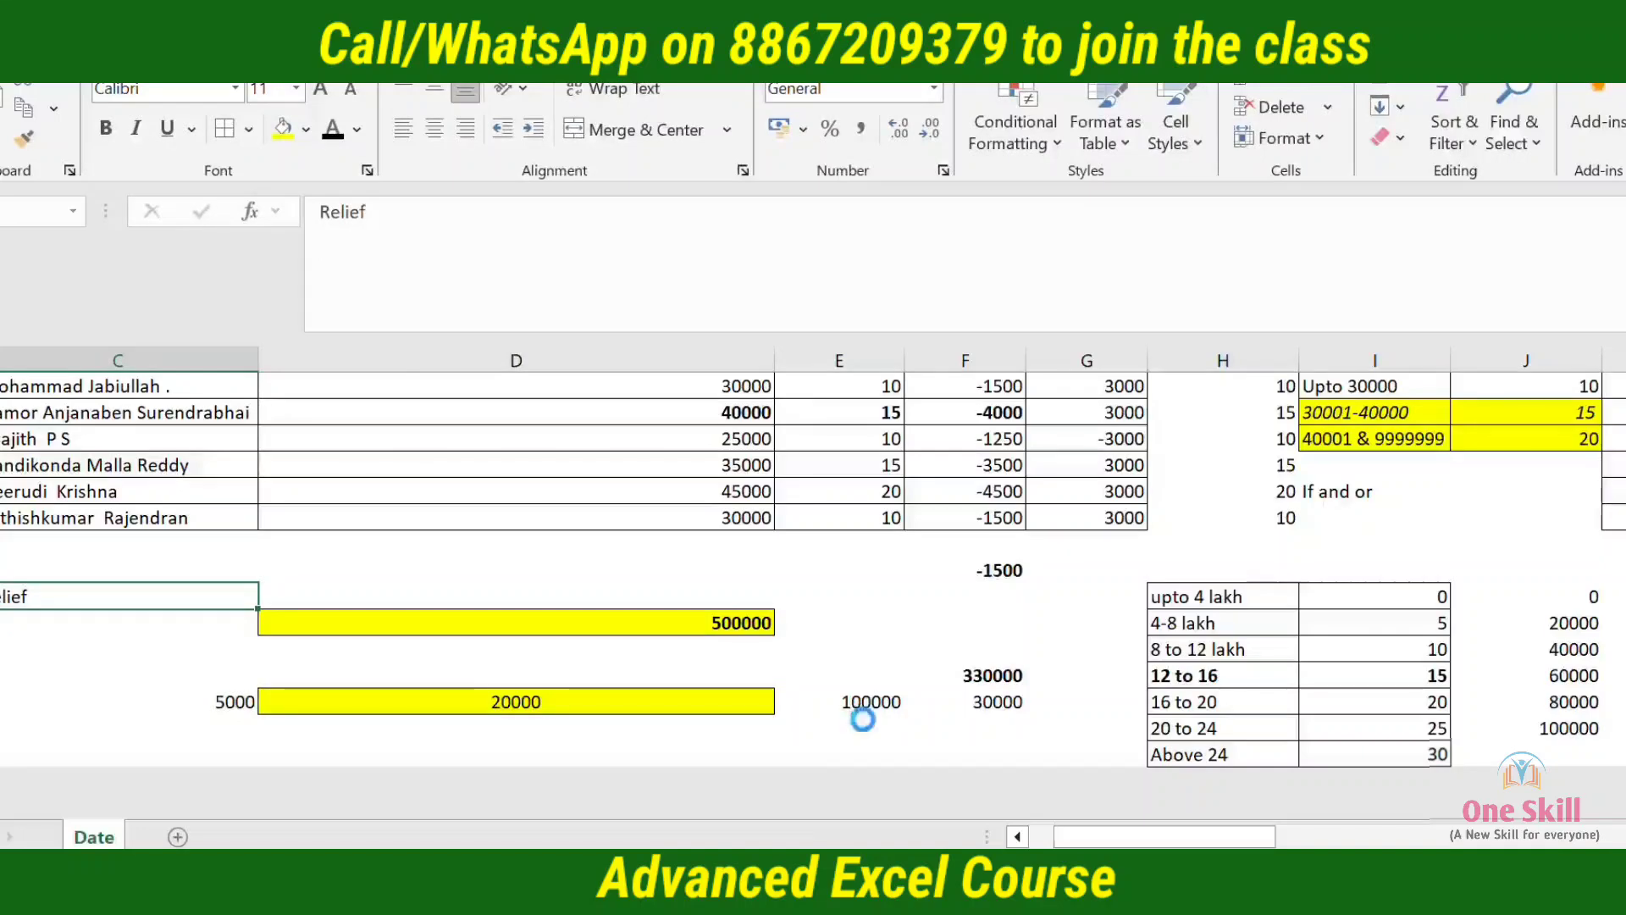
Enter the label Surcharge in C21, below the Relief label, and make it bold
{"action": "key", "text": "Down"}
{"action": "type", "text": "Surch"}
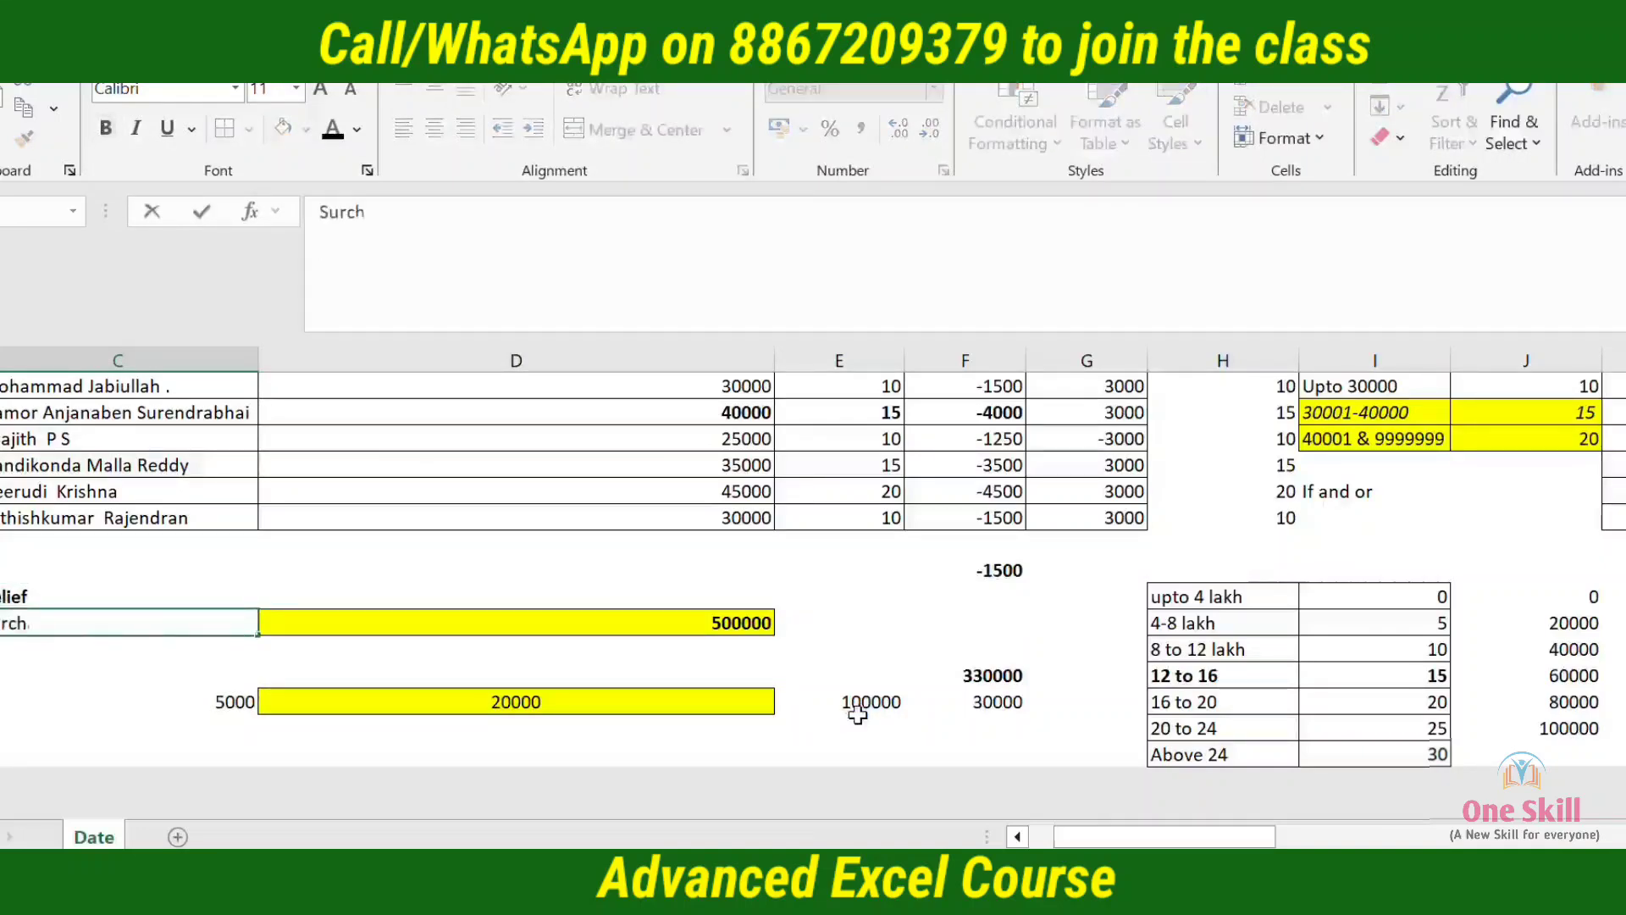
{"action": "type", "text": "arge"}
{"action": "key", "text": "Return"}
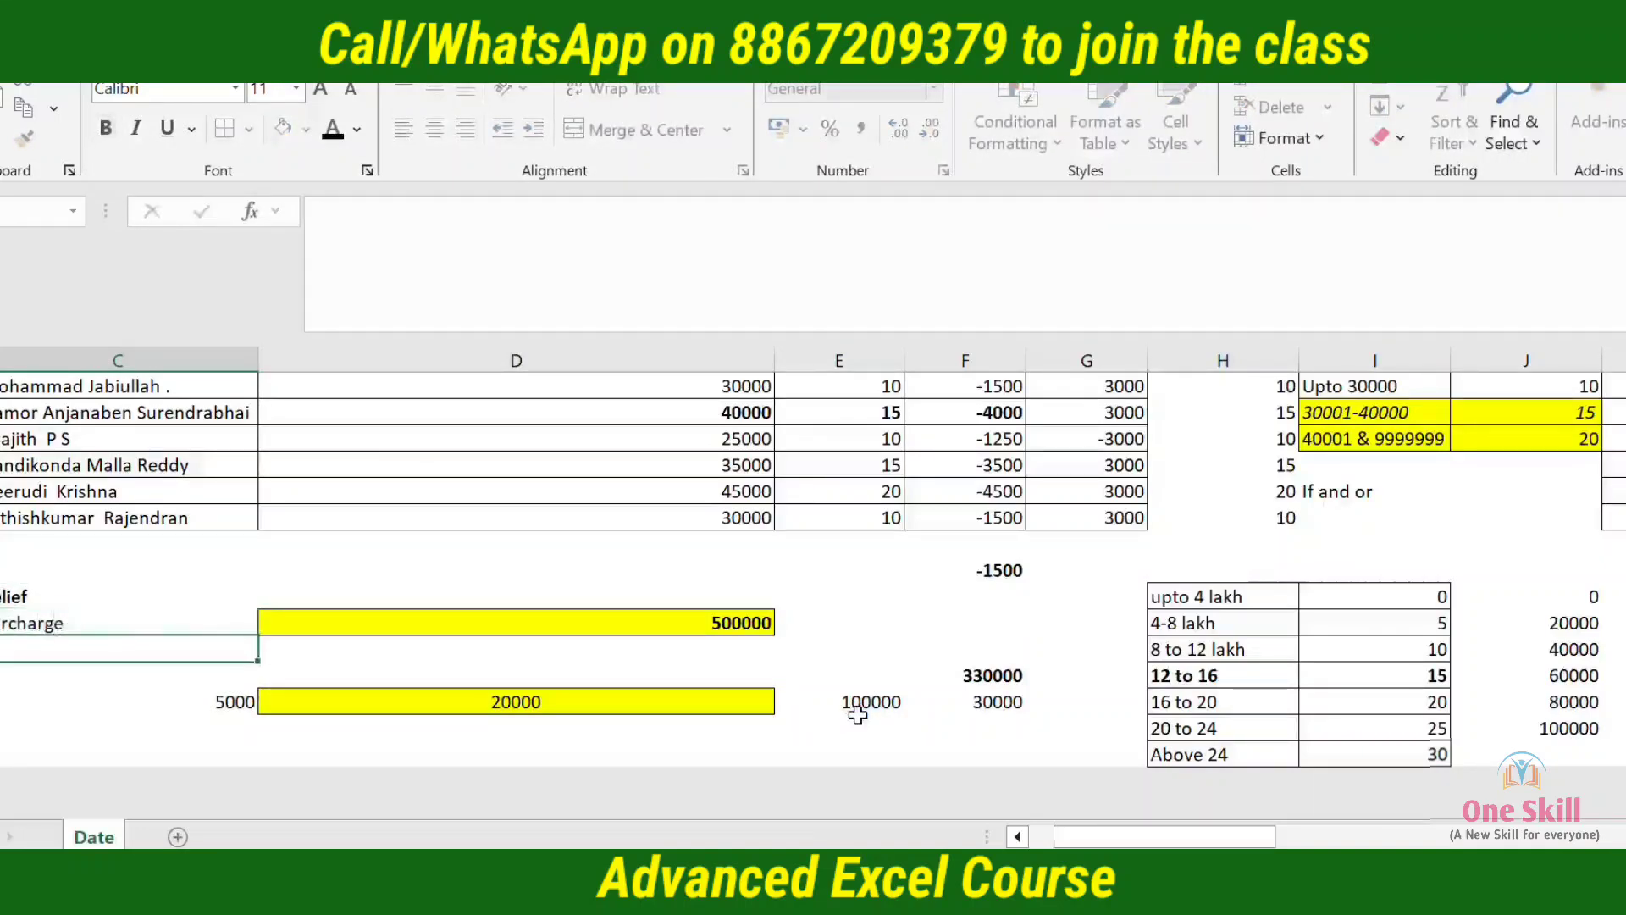
{"action": "key", "text": "Up"}
{"action": "key", "text": "ctrl+b"}
Add borders around the Relief and Surcharge label cells in C20:C21
{"action": "key", "text": "Down"}
{"action": "key", "text": "Up"}
{"action": "key", "text": "Right"}
{"action": "key", "text": "Down"}
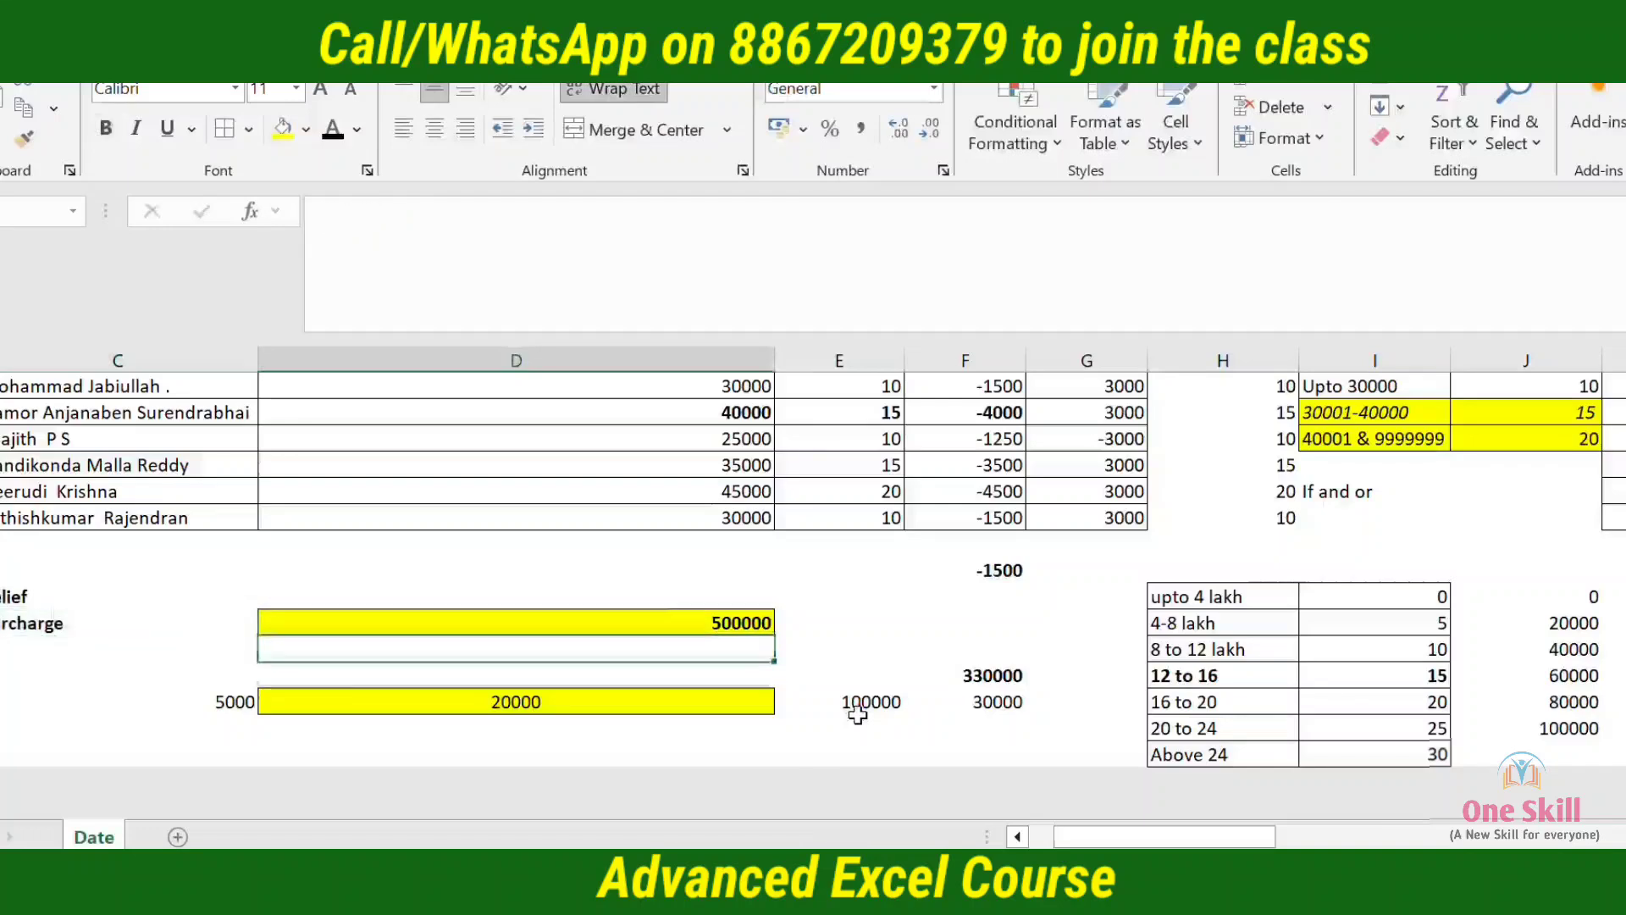
{"action": "key", "text": "Down"}
{"action": "key", "text": "Down"}
{"action": "key", "text": "Left"}
{"action": "key", "text": "Up"}
{"action": "key", "text": "Up"}
{"action": "key", "text": "Up"}
{"action": "key", "text": "Up"}
{"action": "key", "text": "Up"}
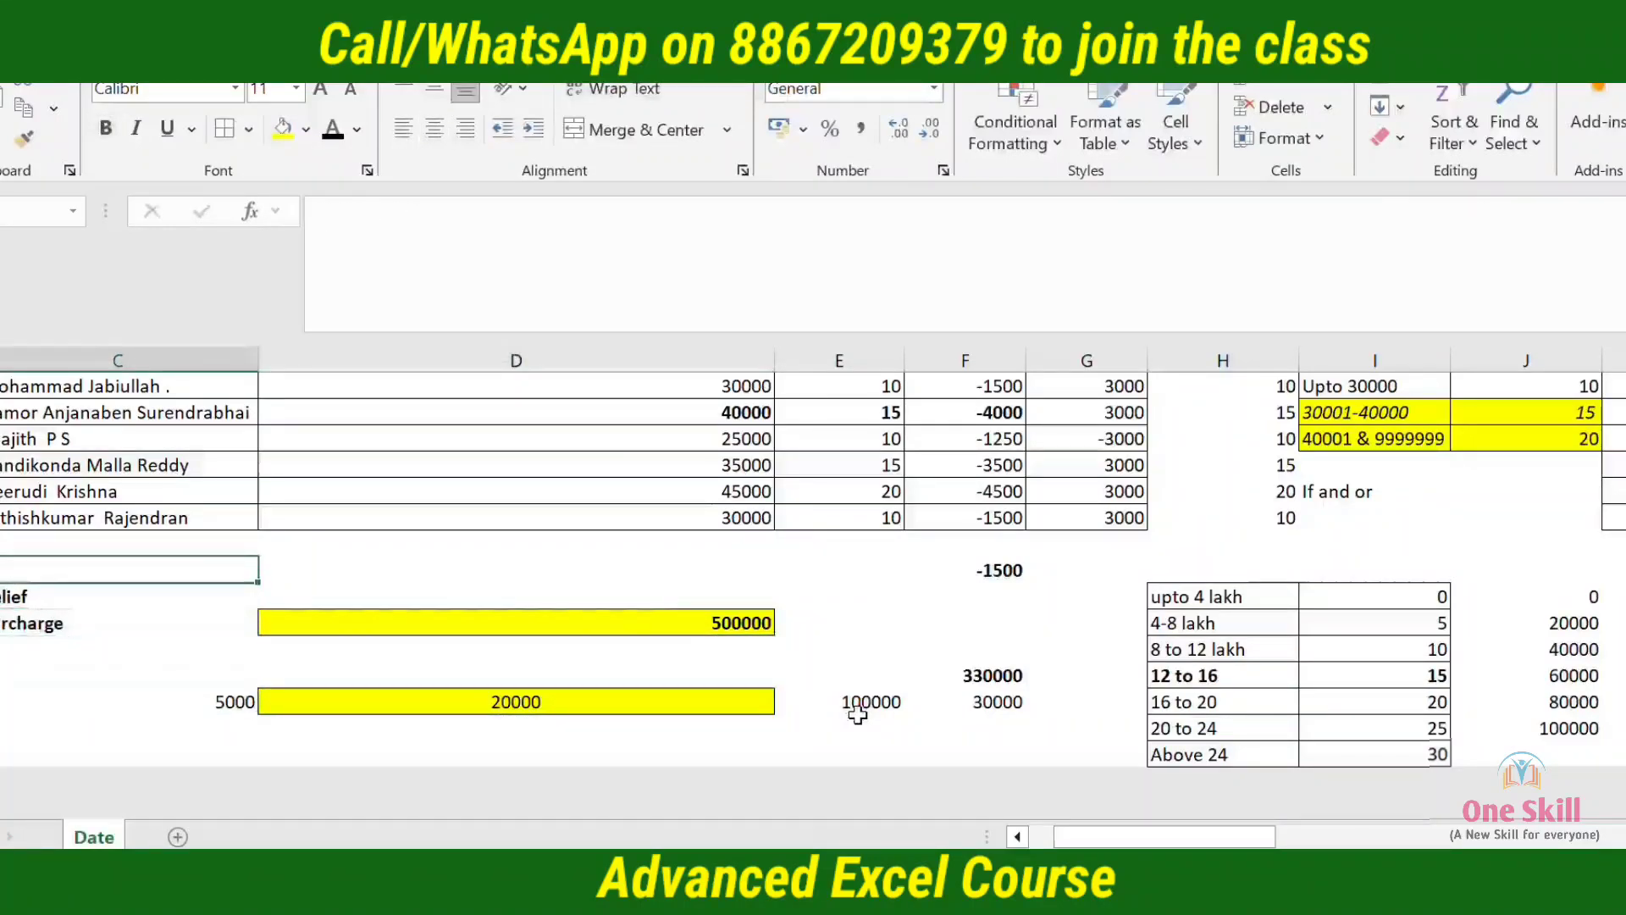
{"action": "key", "text": "Down"}
{"action": "key", "text": "shift+Down"}
{"action": "key", "text": "Down"}
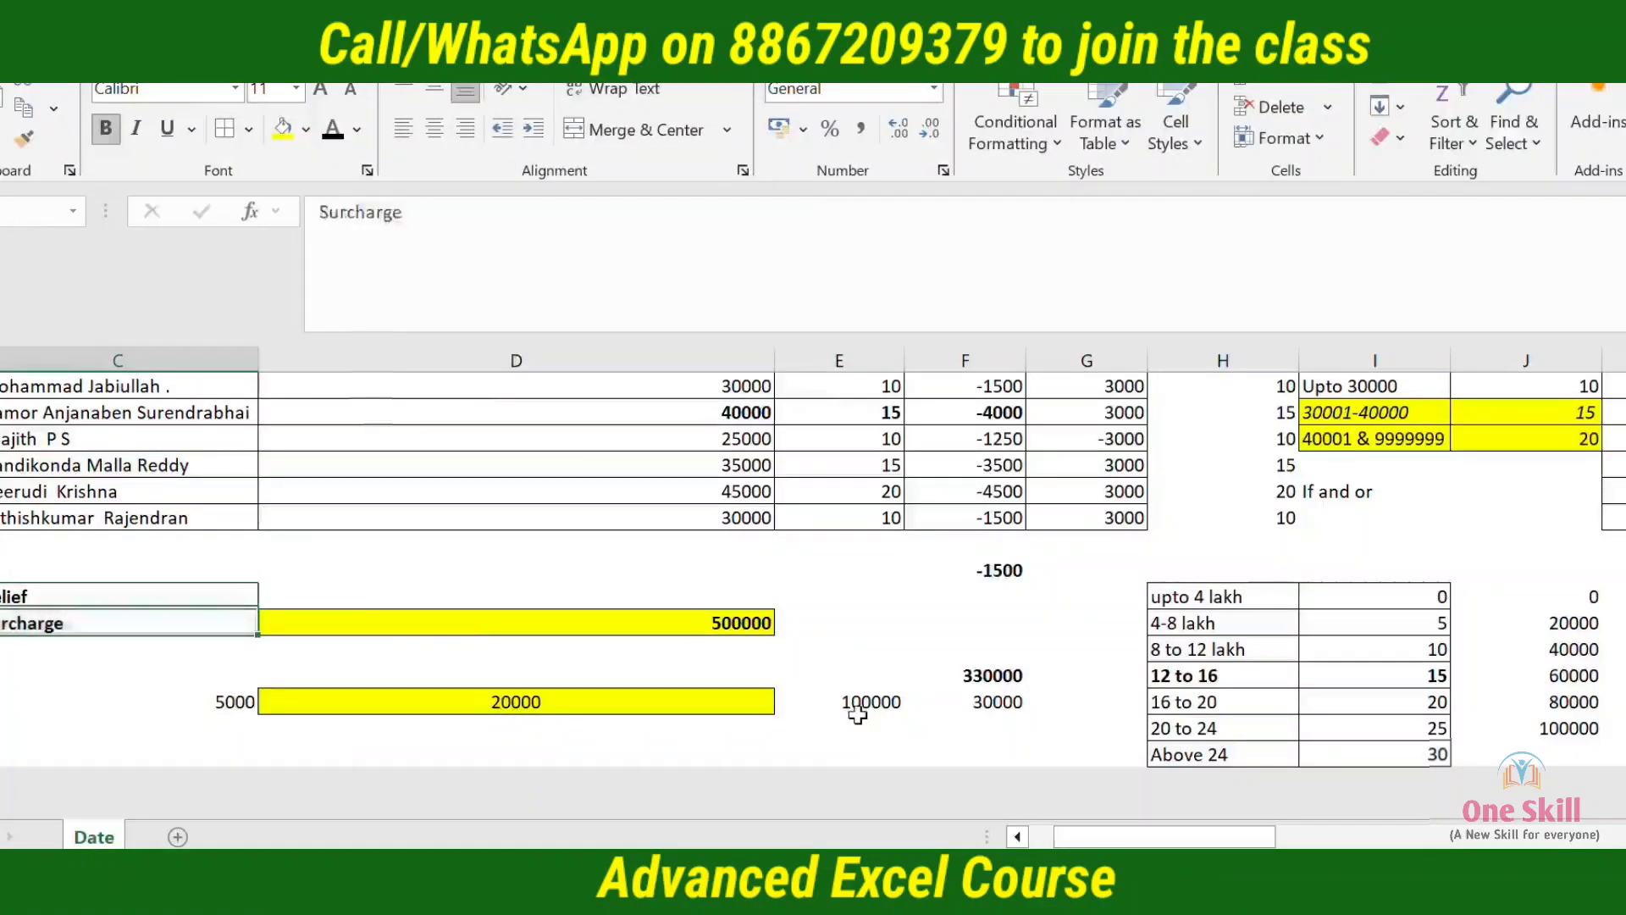
Clear the relief amount from C24, beside the calculated tax
{"action": "key", "text": "Down"}
{"action": "key", "text": "Right"}
{"action": "key", "text": "Down"}
{"action": "key", "text": "Left"}
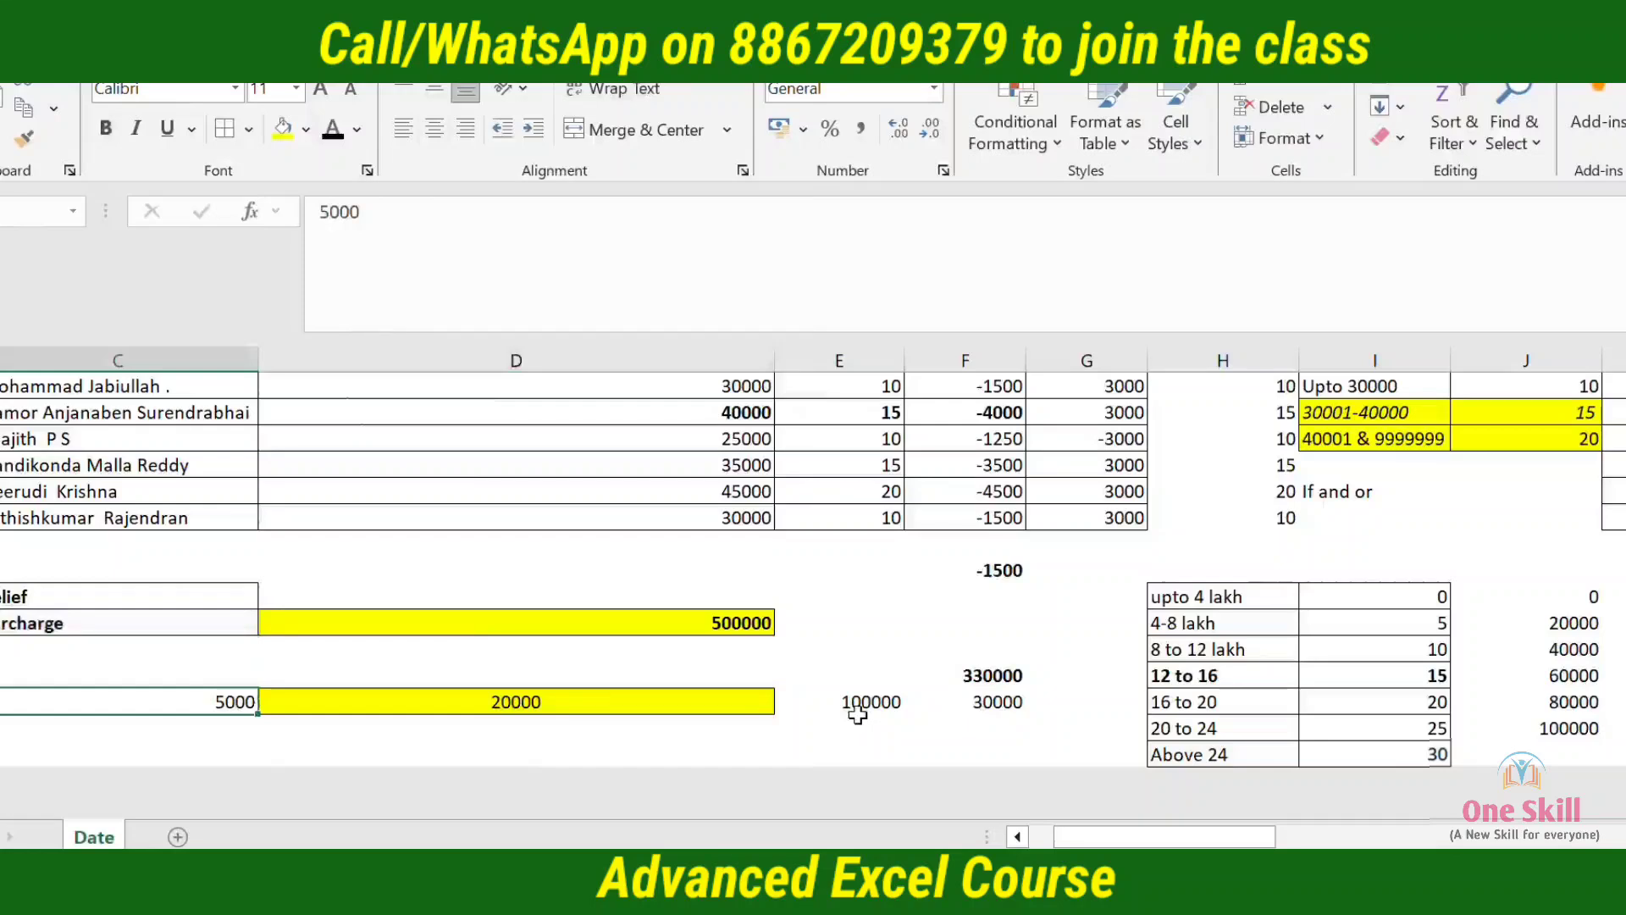
{"action": "key", "text": "Delete"}
Examine the upper income slabs, from 16 to 20 up to Above 24, in the tax rate table
{"action": "key", "text": "Right"}
{"action": "key", "text": "Right"}
{"action": "key", "text": "Right"}
{"action": "key", "text": "Right"}
{"action": "key", "text": "Down"}
{"action": "key", "text": "Right"}
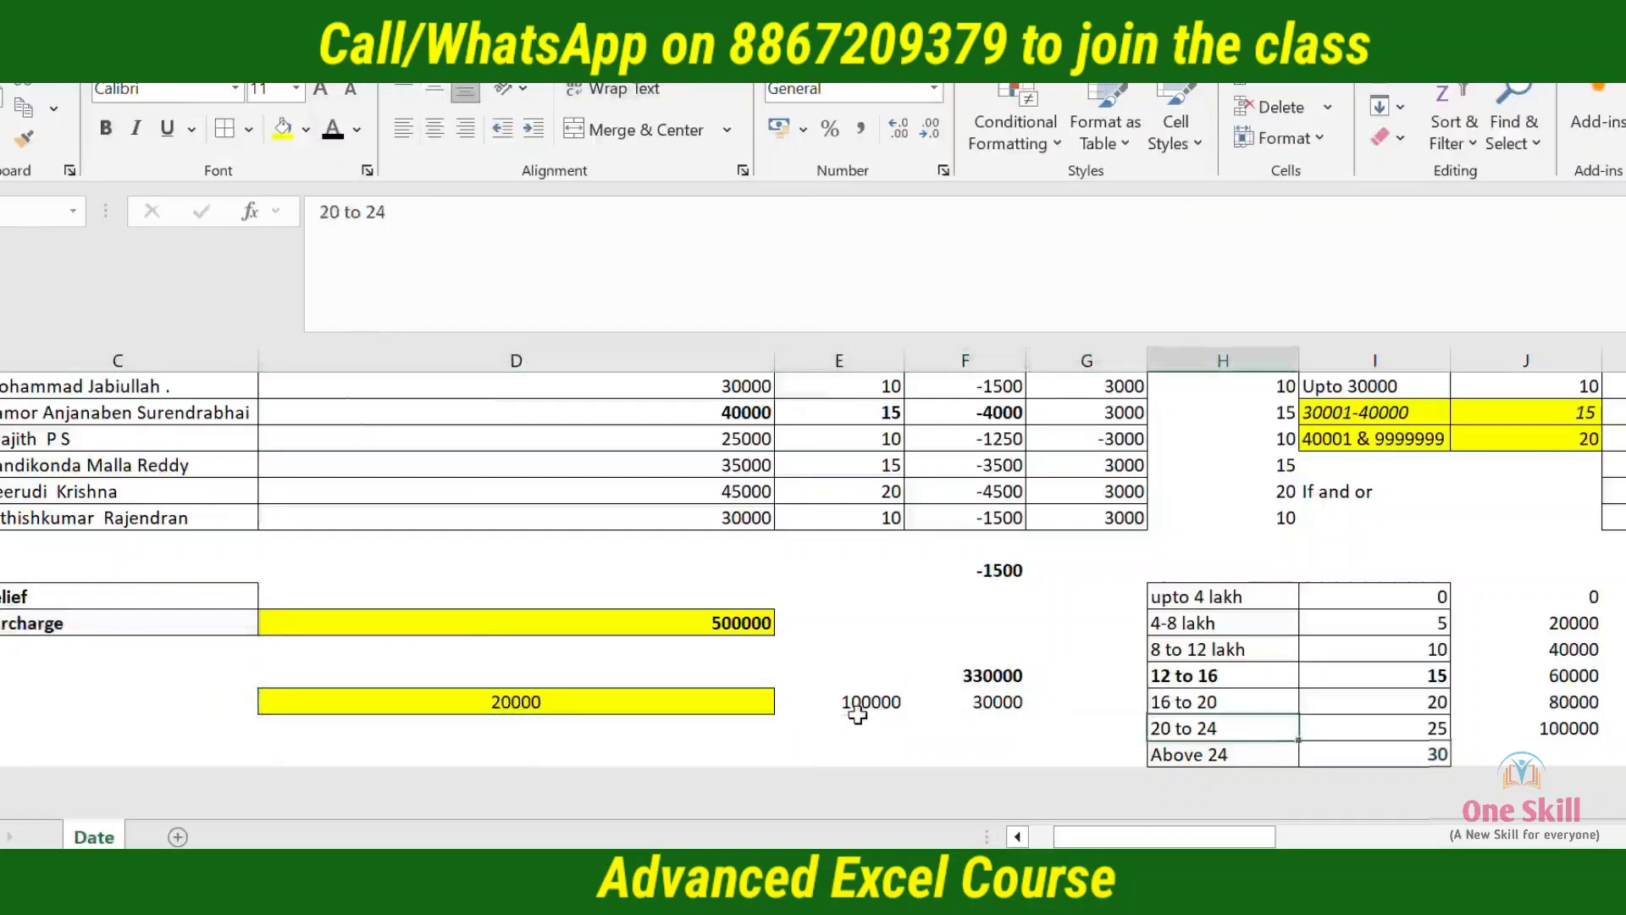
{"action": "key", "text": "Down"}
{"action": "key", "text": "Down"}
{"action": "key", "text": "Up"}
{"action": "key", "text": "Up"}
Set the income in D21 to 1600000 and check the calculated tax in D24
{"action": "key", "text": "Up"}
{"action": "key", "text": "Down"}
{"action": "key", "text": "Left"}
{"action": "key", "text": "Left"}
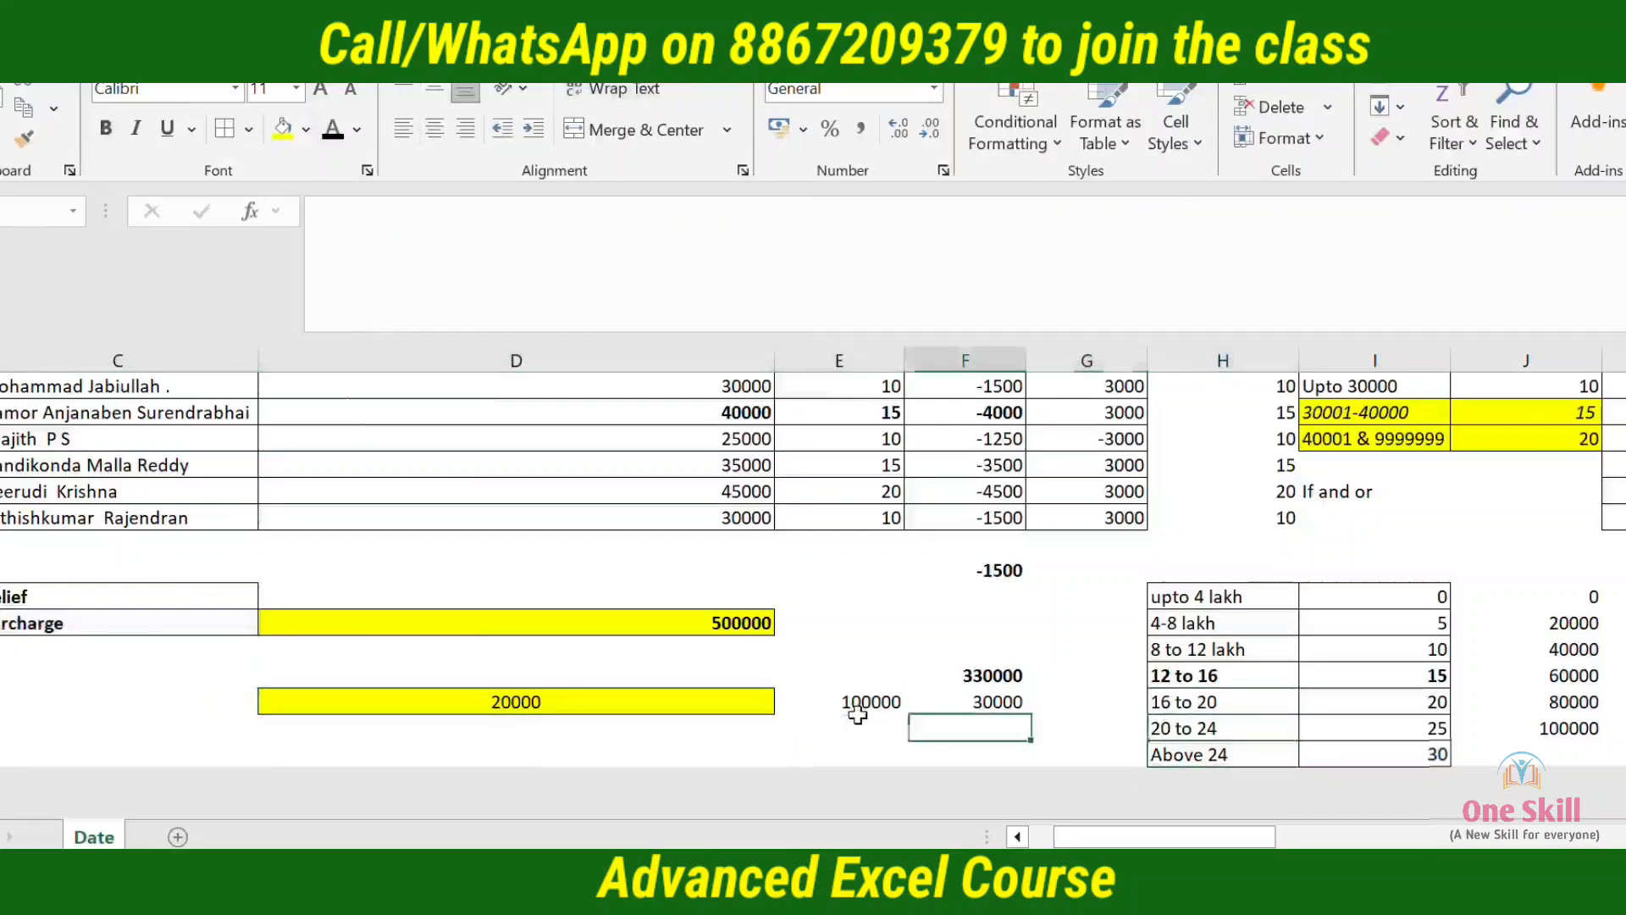
{"action": "key", "text": "Up"}
{"action": "key", "text": "Up"}
{"action": "key", "text": "Up"}
{"action": "key", "text": "Left"}
{"action": "key", "text": "Left"}
{"action": "key", "text": "Up"}
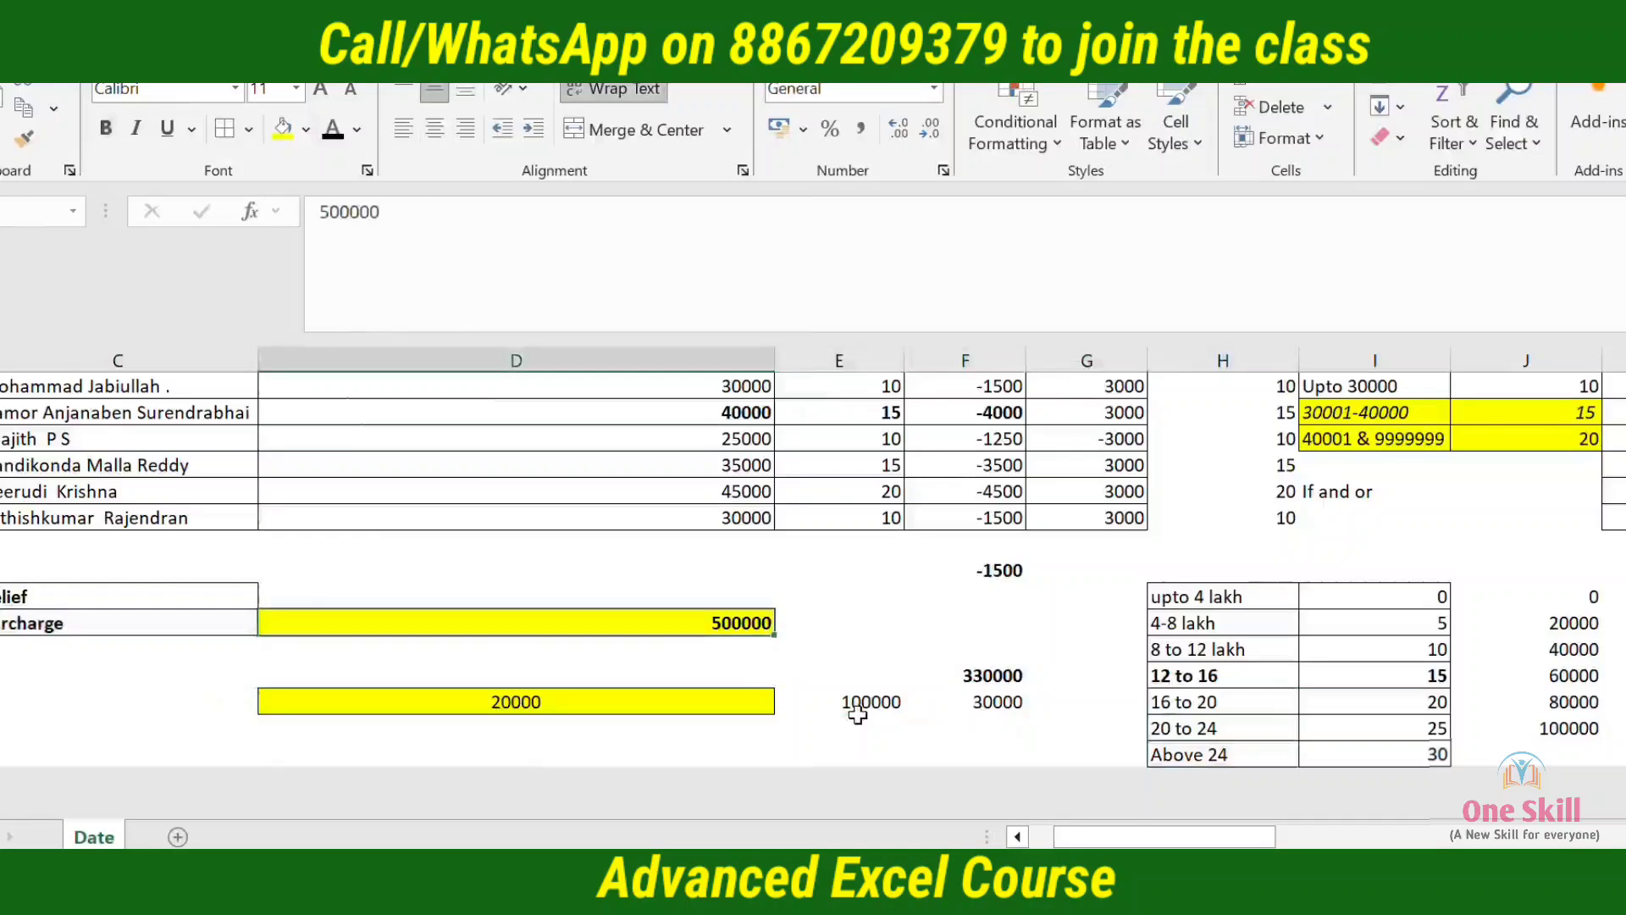
{"action": "type", "text": "1600000"}
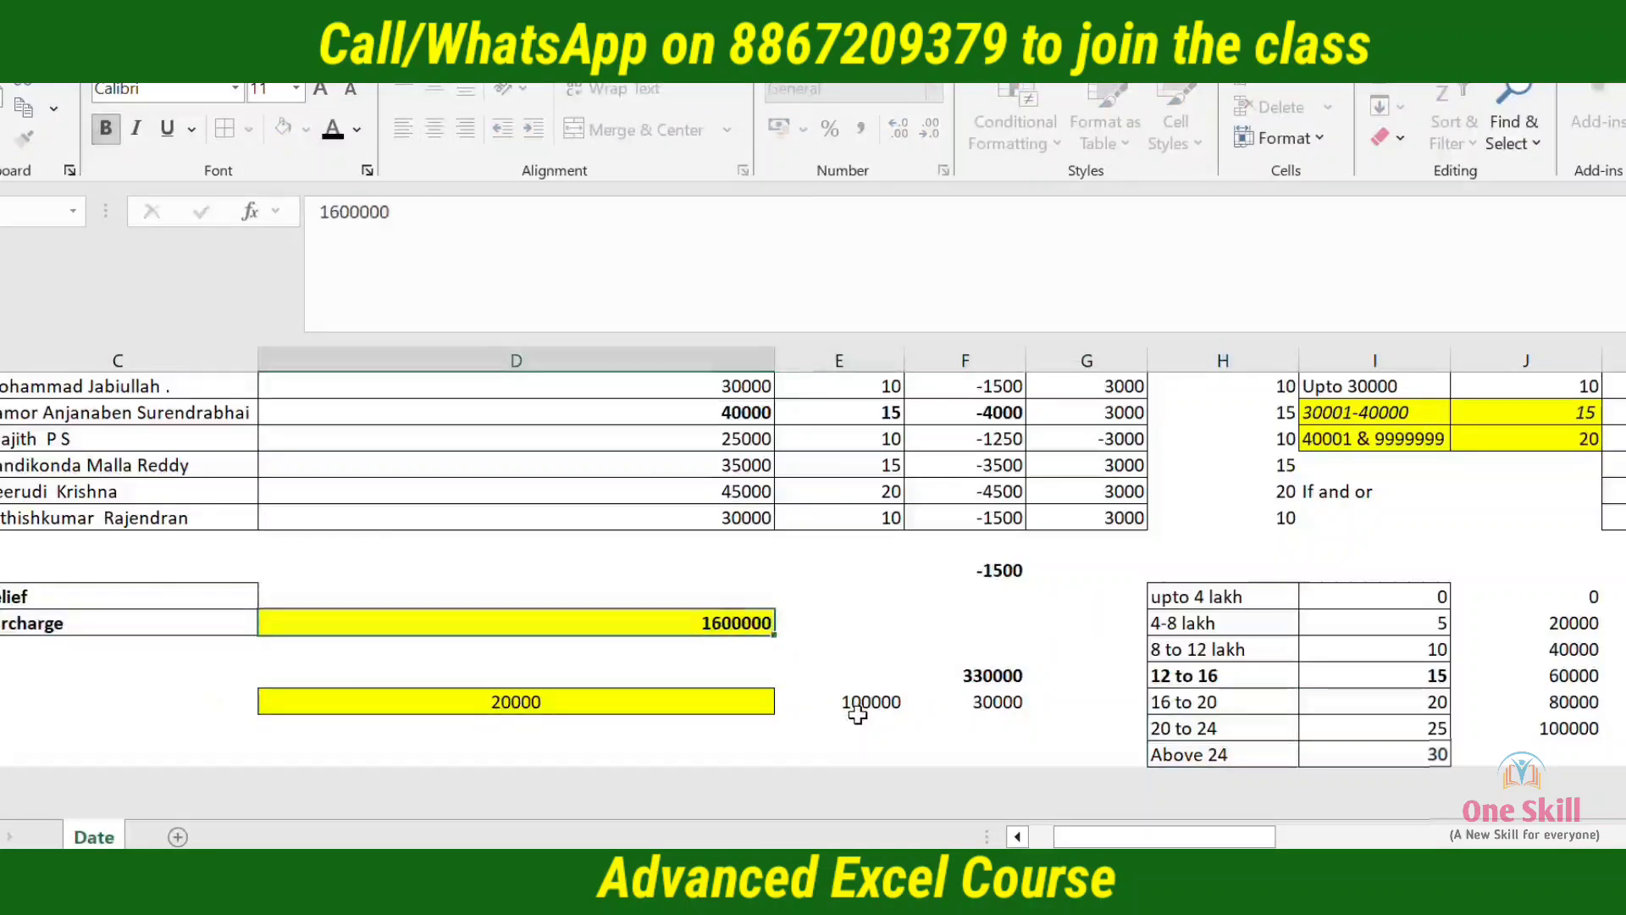
{"action": "key", "text": "Right"}
{"action": "key", "text": "Down"}
{"action": "key", "text": "Down"}
{"action": "key", "text": "Left"}
Compare the calculated tax with the 12 to 16 slab row and the combined slab amounts in J21:J23
{"action": "key", "text": "Right"}
{"action": "key", "text": "Right"}
{"action": "key", "text": "Right"}
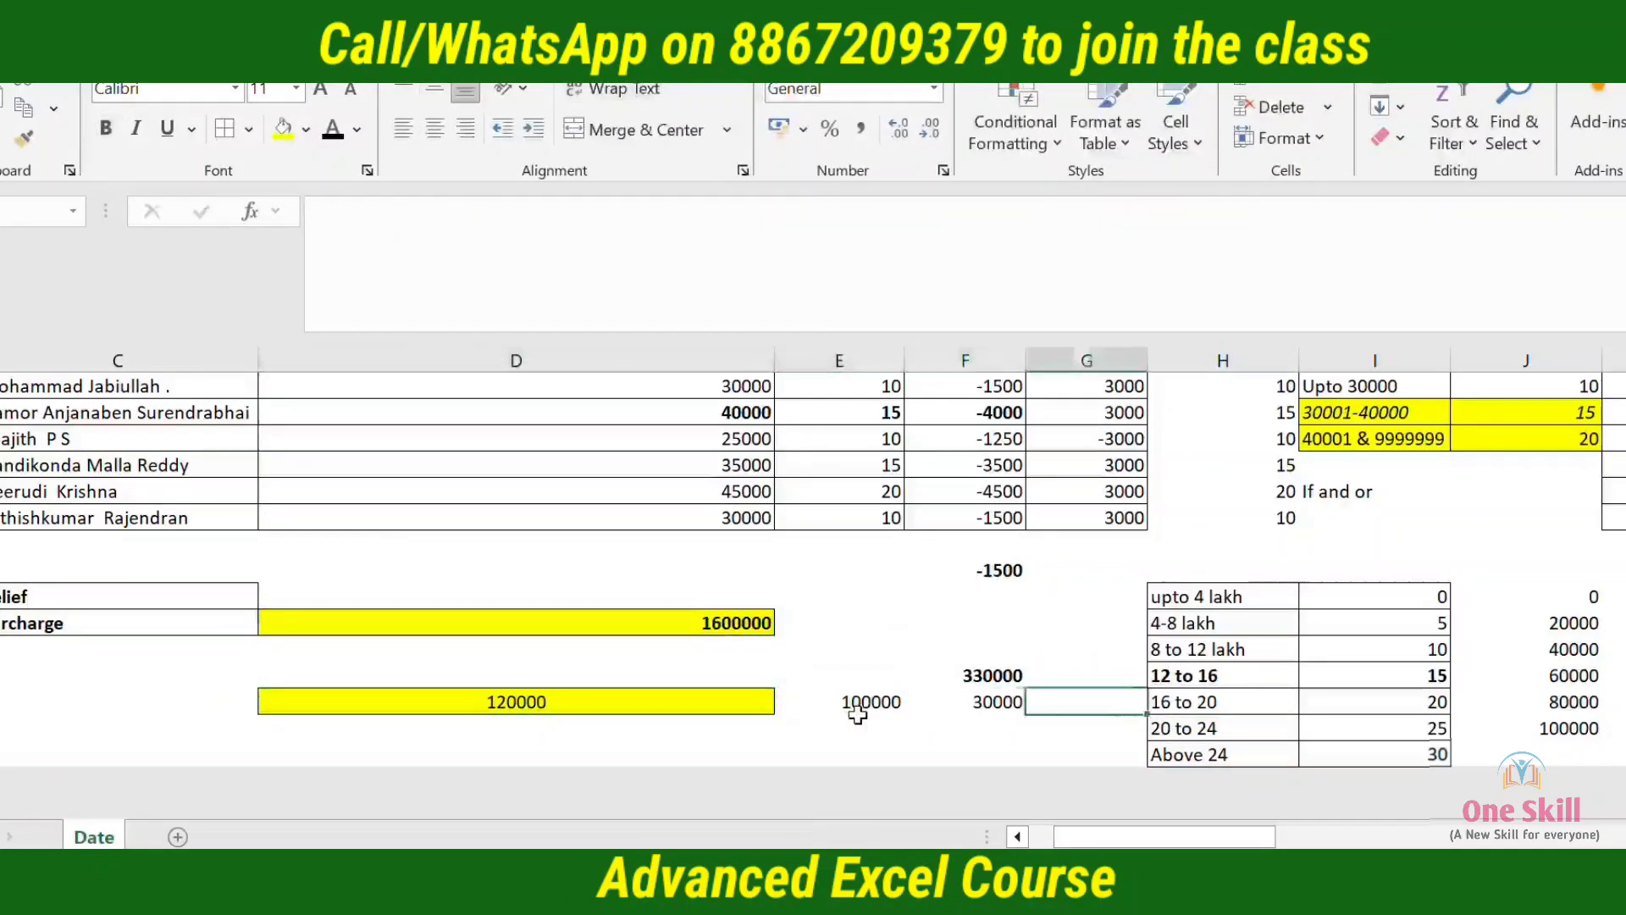
{"action": "key", "text": "Right"}
{"action": "key", "text": "Right"}
{"action": "key", "text": "Up"}
{"action": "key", "text": "Left"}
{"action": "key", "text": "shift+Right"}
{"action": "key", "text": "shift+Right"}
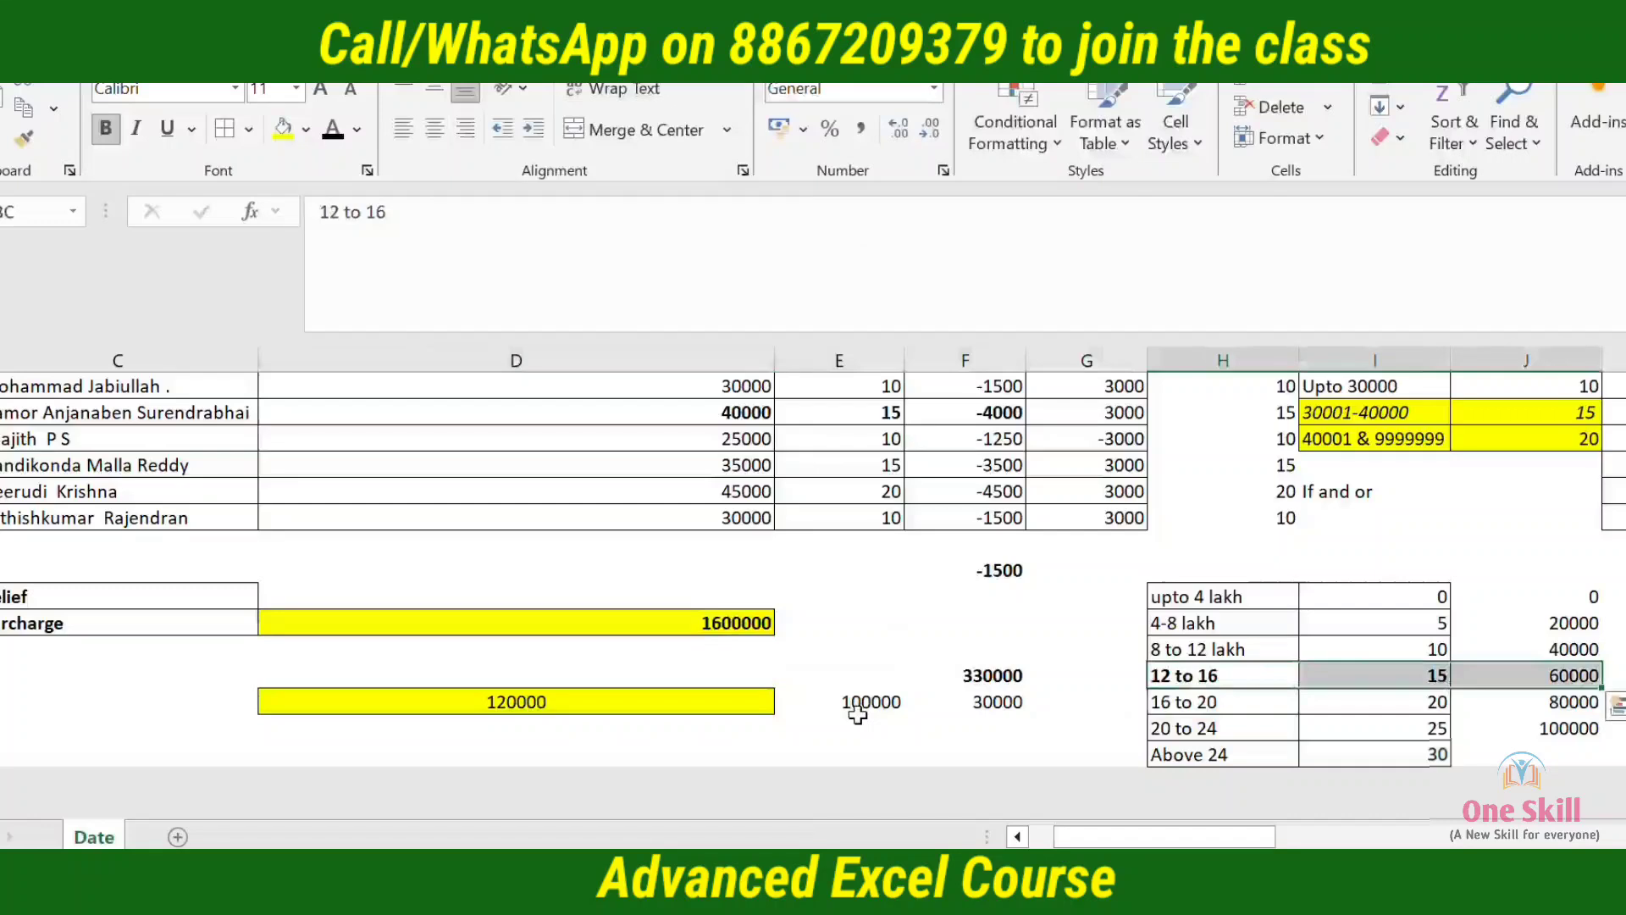
{"action": "key", "text": "Right"}
{"action": "key", "text": "Right"}
{"action": "key", "text": "Right"}
{"action": "key", "text": "Left"}
{"action": "key", "text": "shift+Up"}
{"action": "key", "text": "shift+Up"}
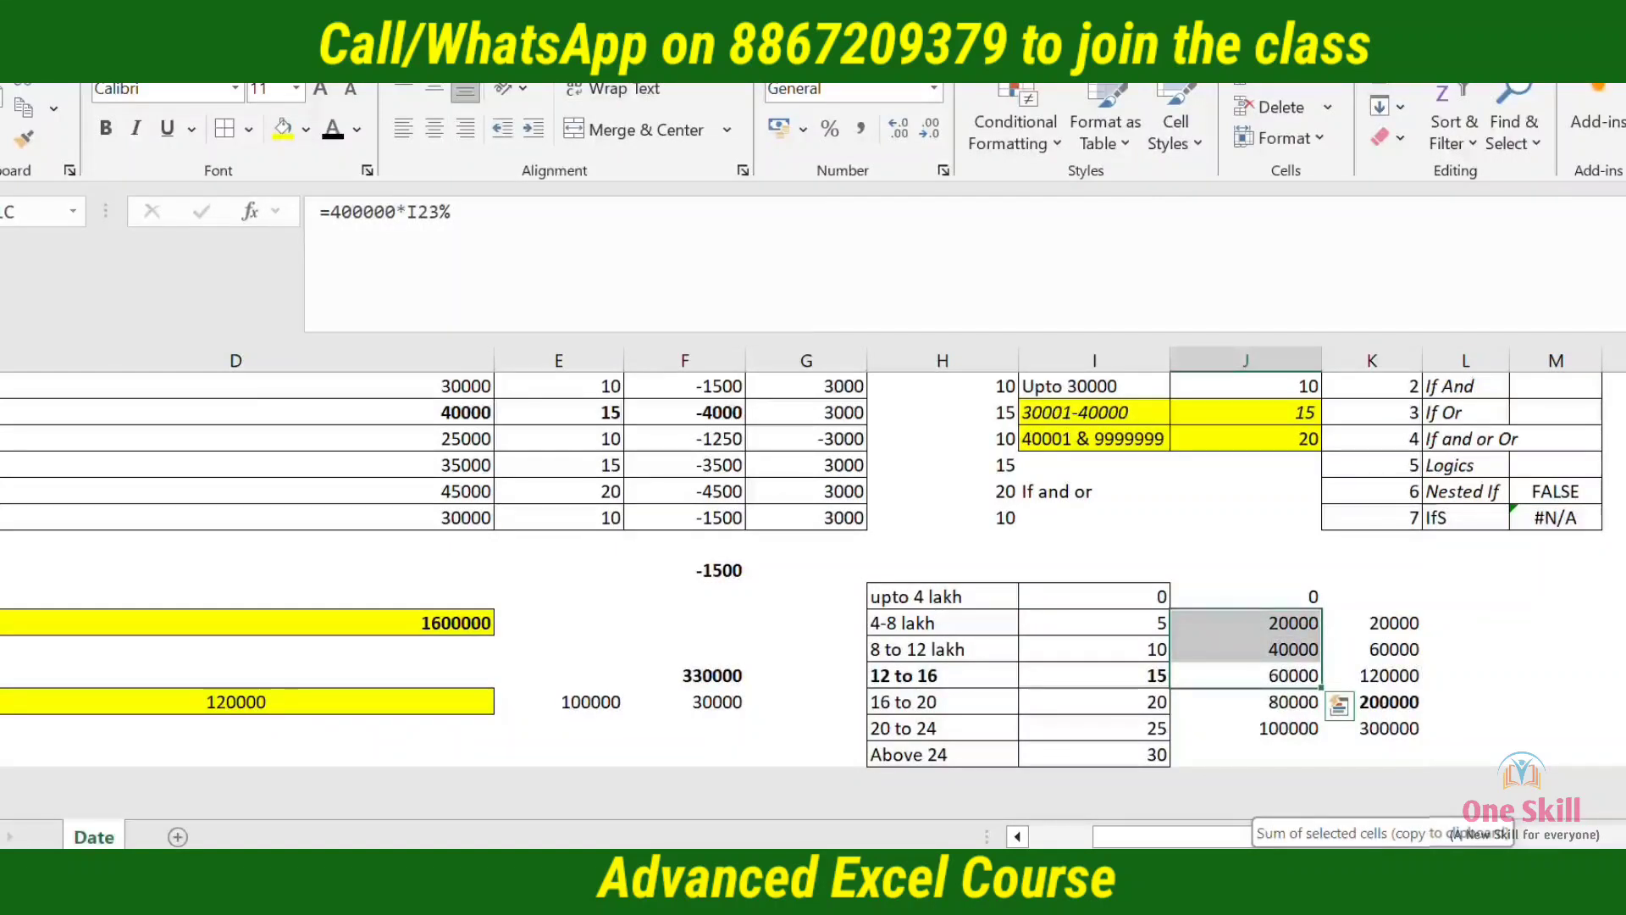
Examine each nested IF in the D24 tax formula in turn, leaving the formula as it is
{"action": "key", "text": "Left"}
{"action": "key", "text": "Left"}
{"action": "key", "text": "Left"}
{"action": "key", "text": "Left"}
{"action": "key", "text": "Left"}
{"action": "key", "text": "Left"}
{"action": "key", "text": "Left"}
{"action": "key", "text": "Left"}
{"action": "key", "text": "Left"}
{"action": "key", "text": "Right"}
{"action": "key", "text": "Right"}
{"action": "key", "text": "Right"}
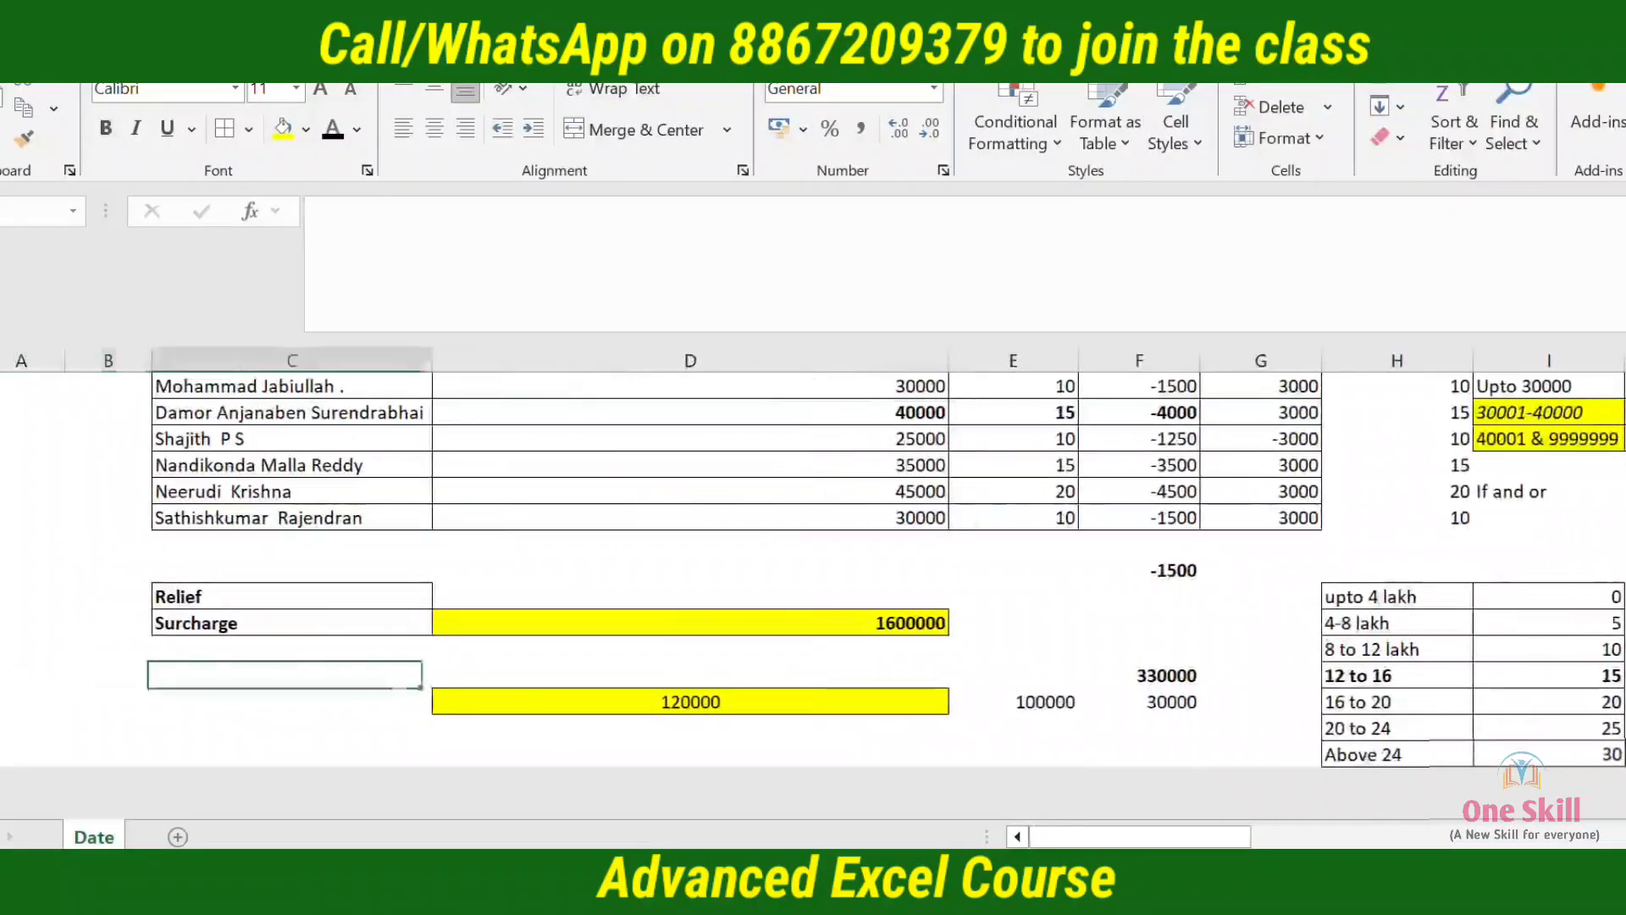
{"action": "key", "text": "Up"}
{"action": "key", "text": "Up"}
{"action": "key", "text": "Down"}
{"action": "key", "text": "Down"}
{"action": "key", "text": "Down"}
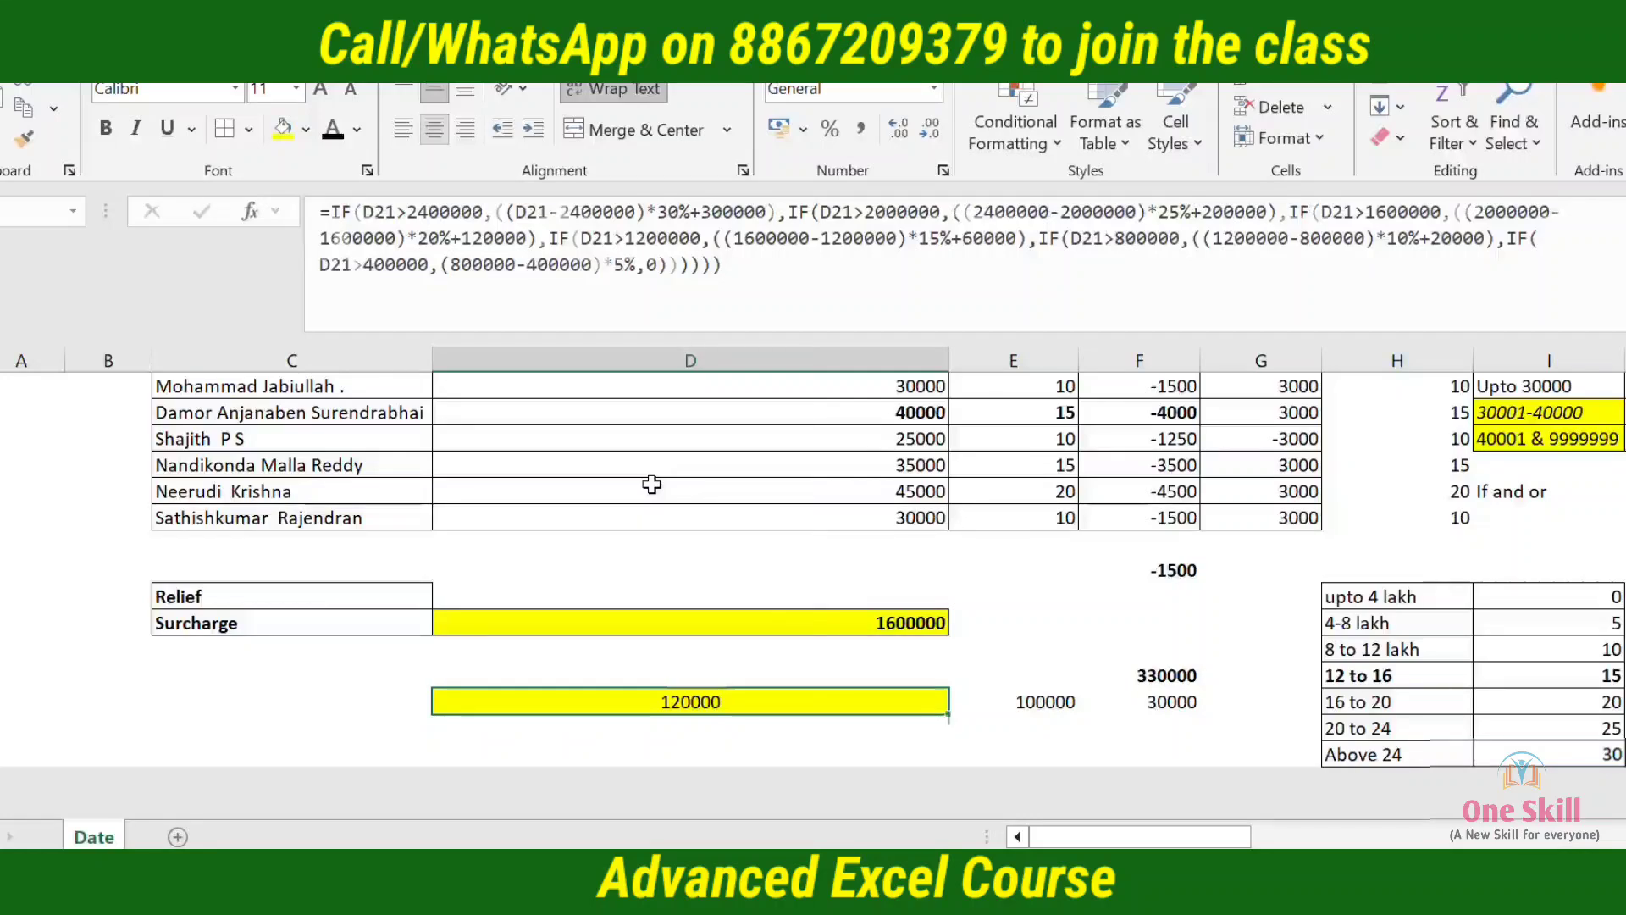
{"action": "key", "text": "F2"}
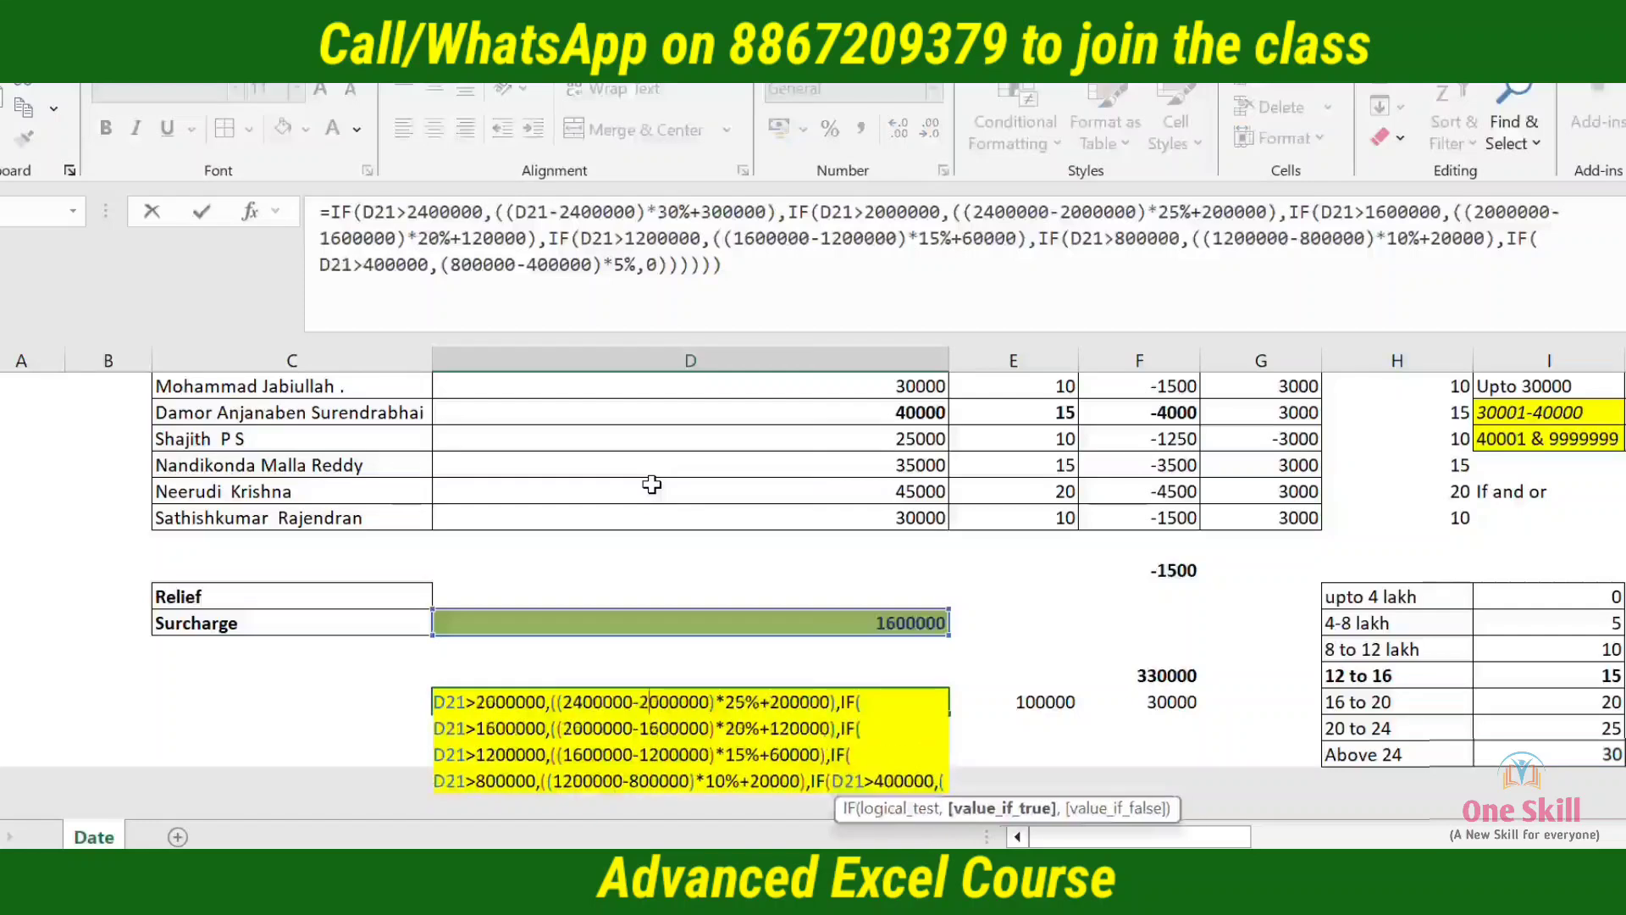
{"action": "key", "text": "Escape"}
{"action": "left_click", "coordinate": [807, 218]}
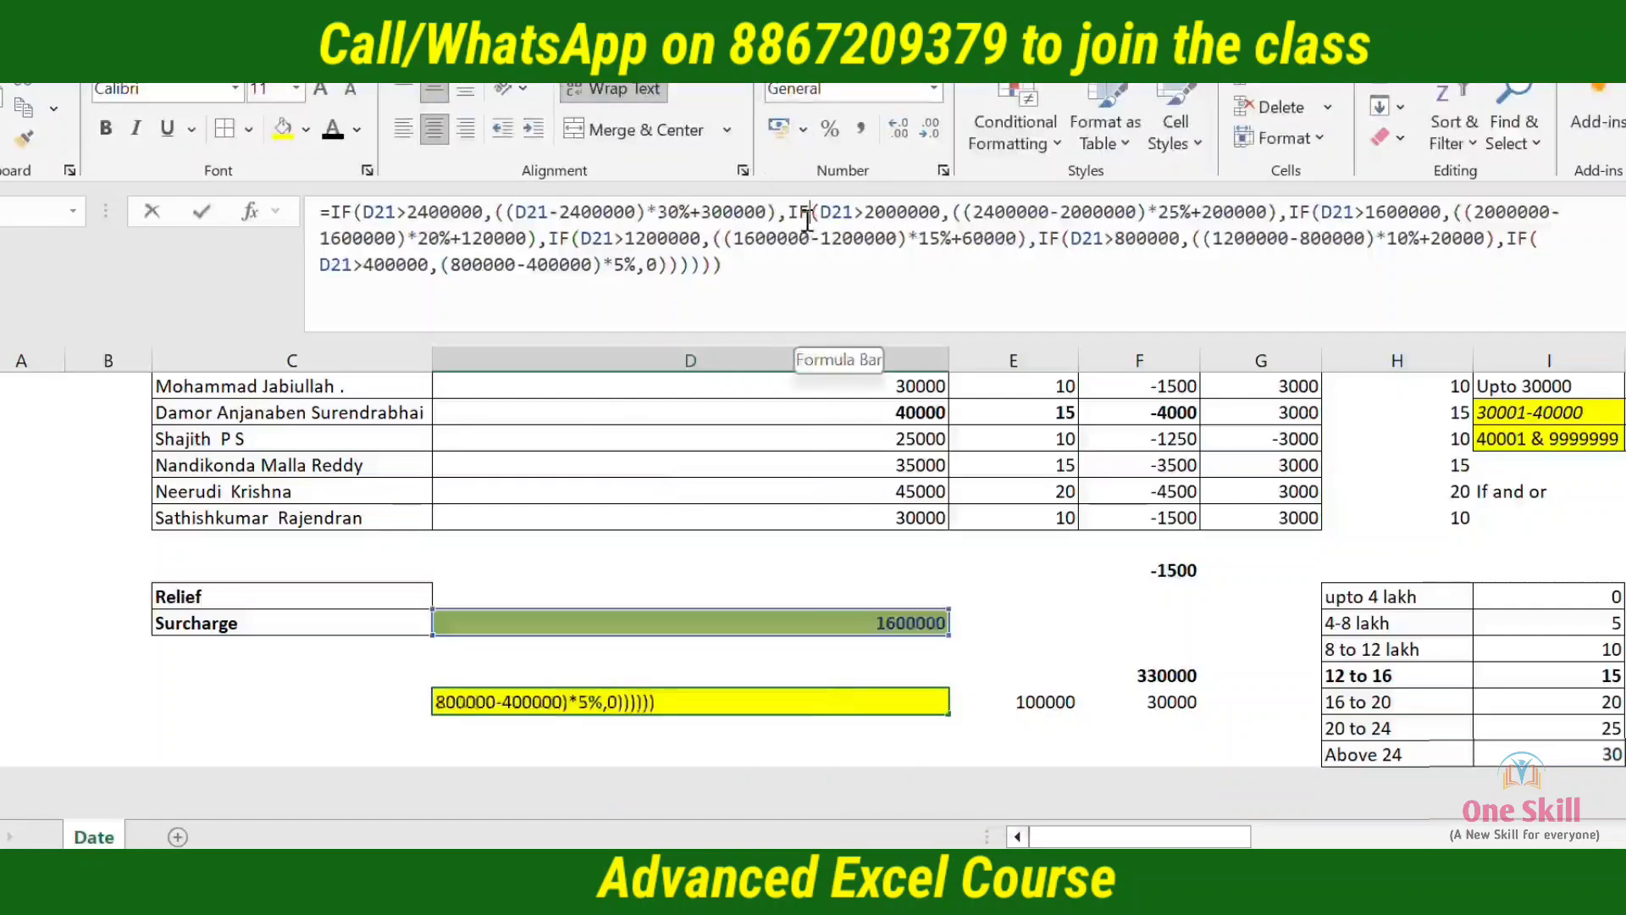
{"action": "double_click", "coordinate": [805, 216]}
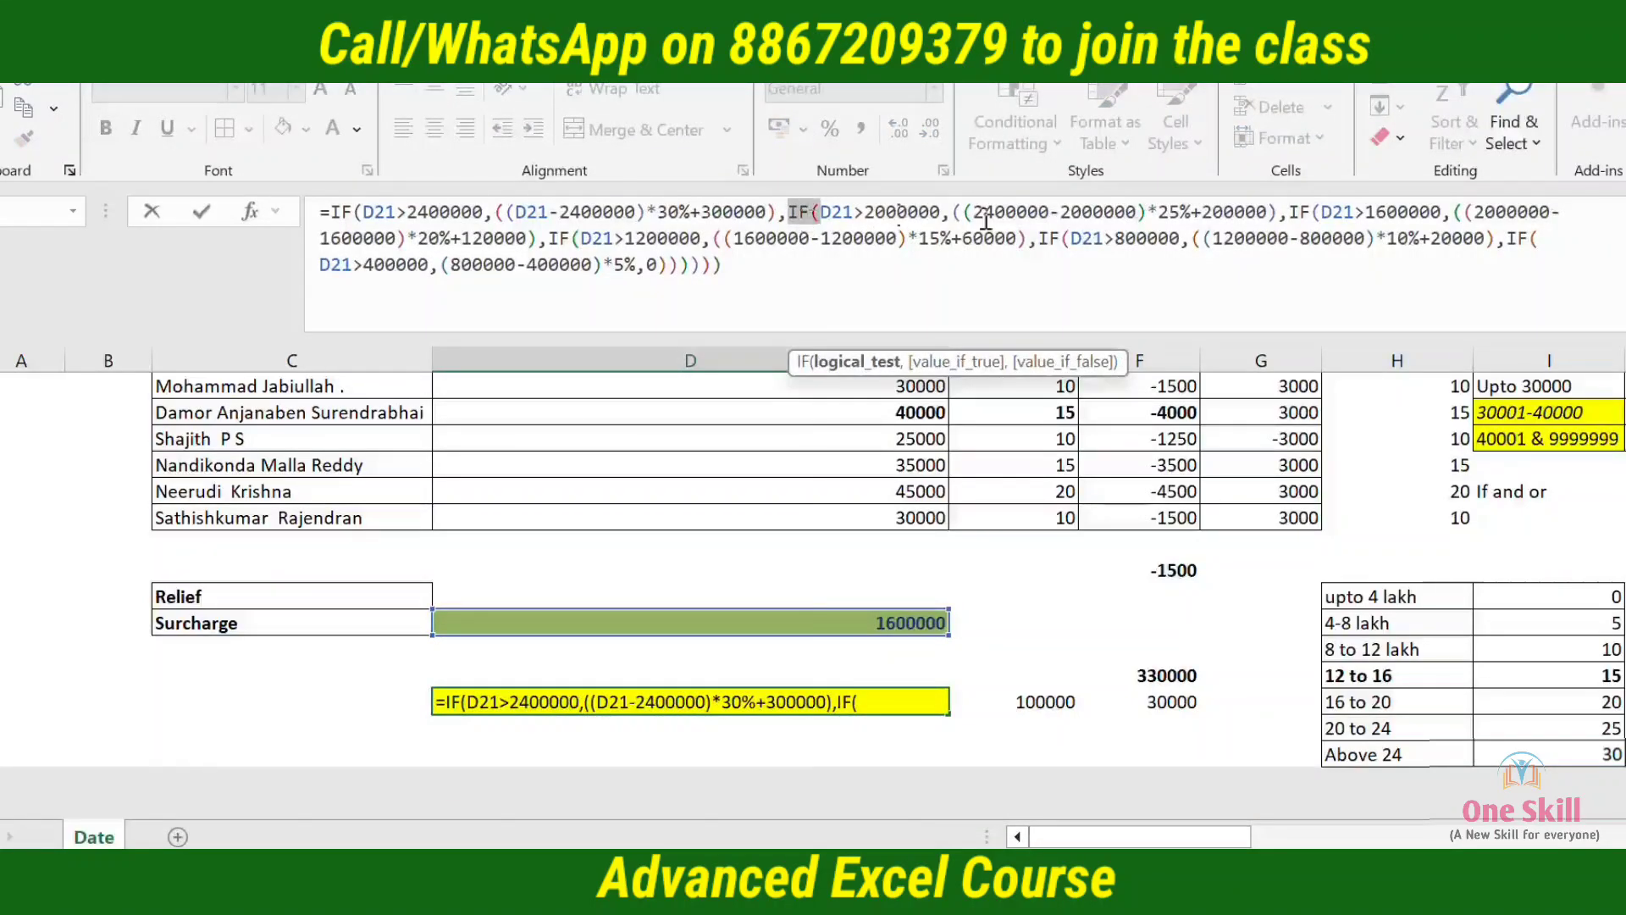
{"action": "left_click", "coordinate": [1289, 212]}
{"action": "double_click", "coordinate": [1298, 212]}
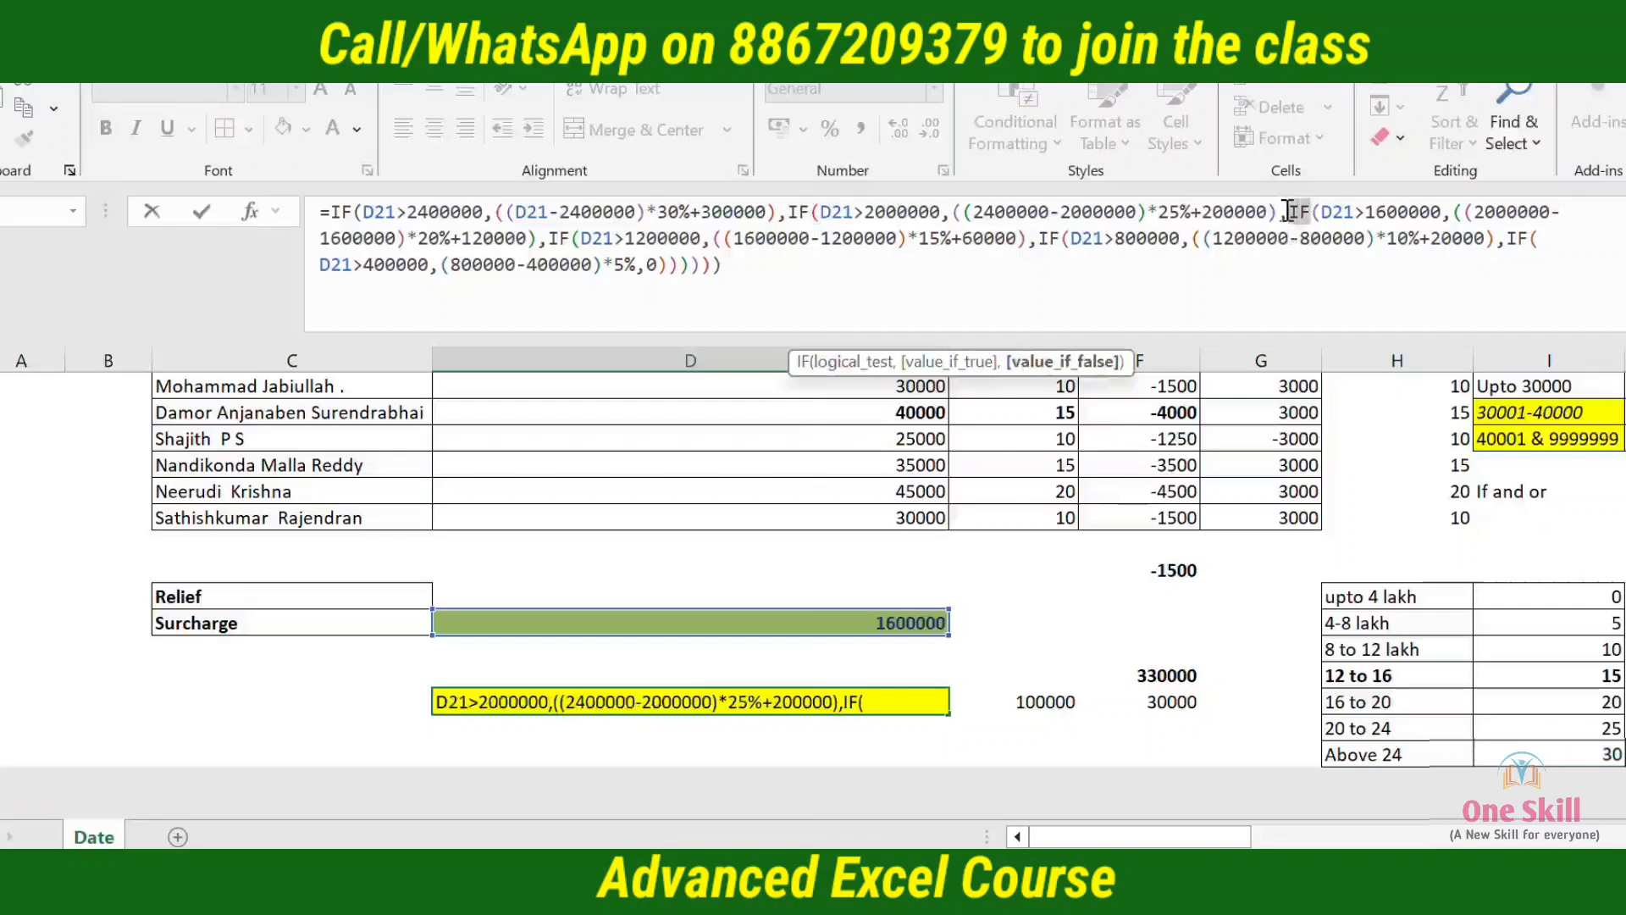
{"action": "left_click", "coordinate": [552, 238]}
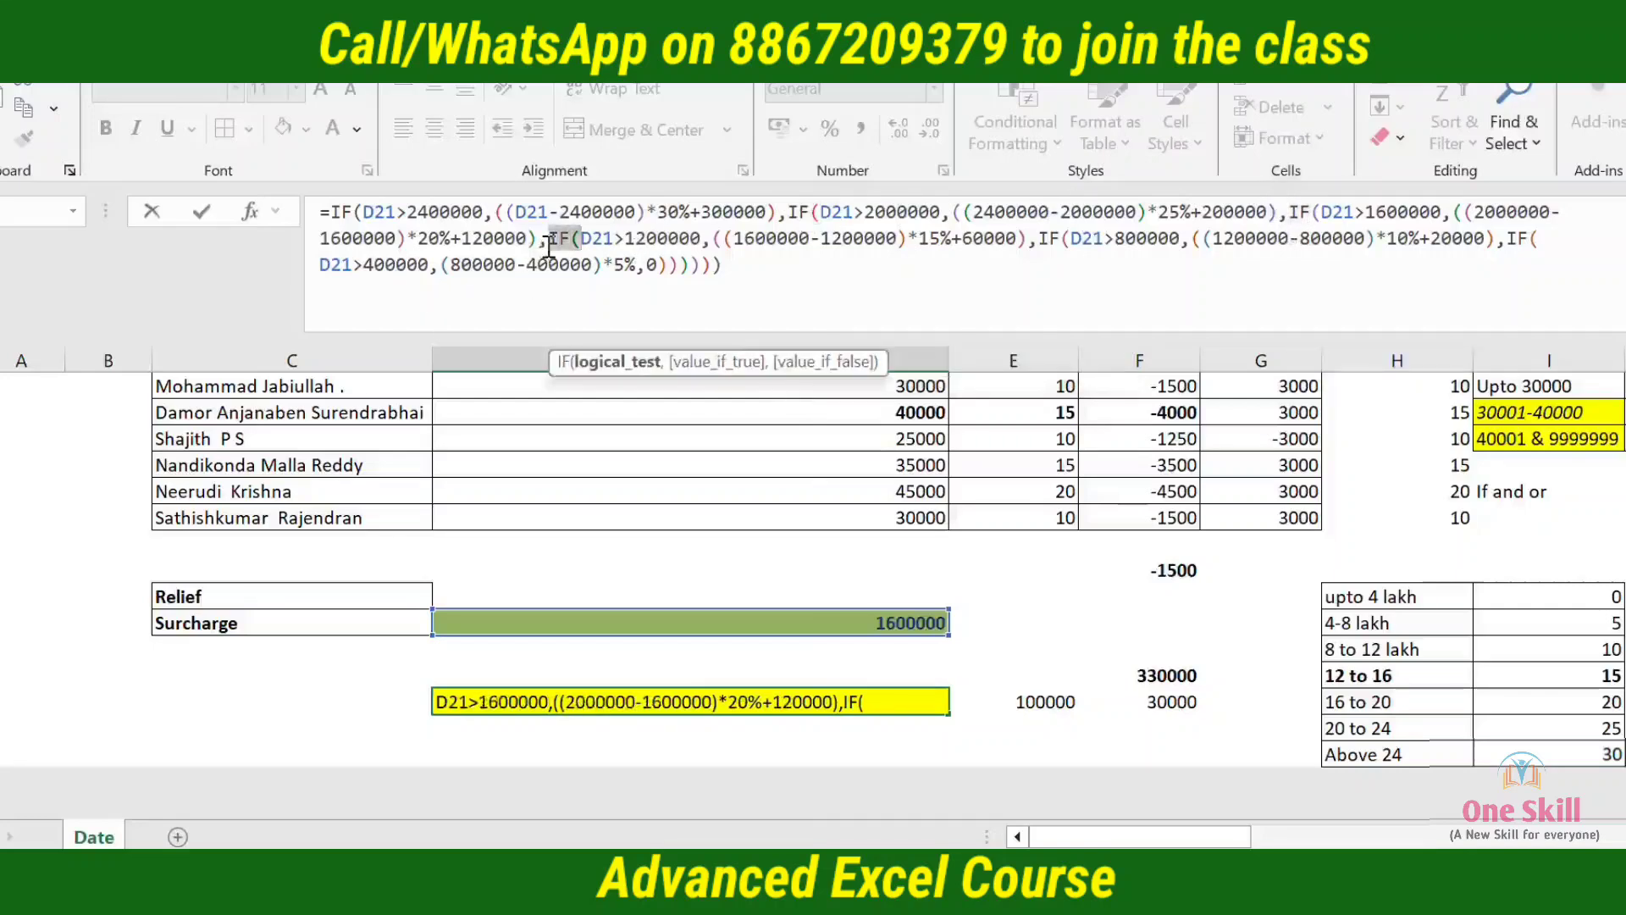
{"action": "double_click", "coordinate": [1047, 240]}
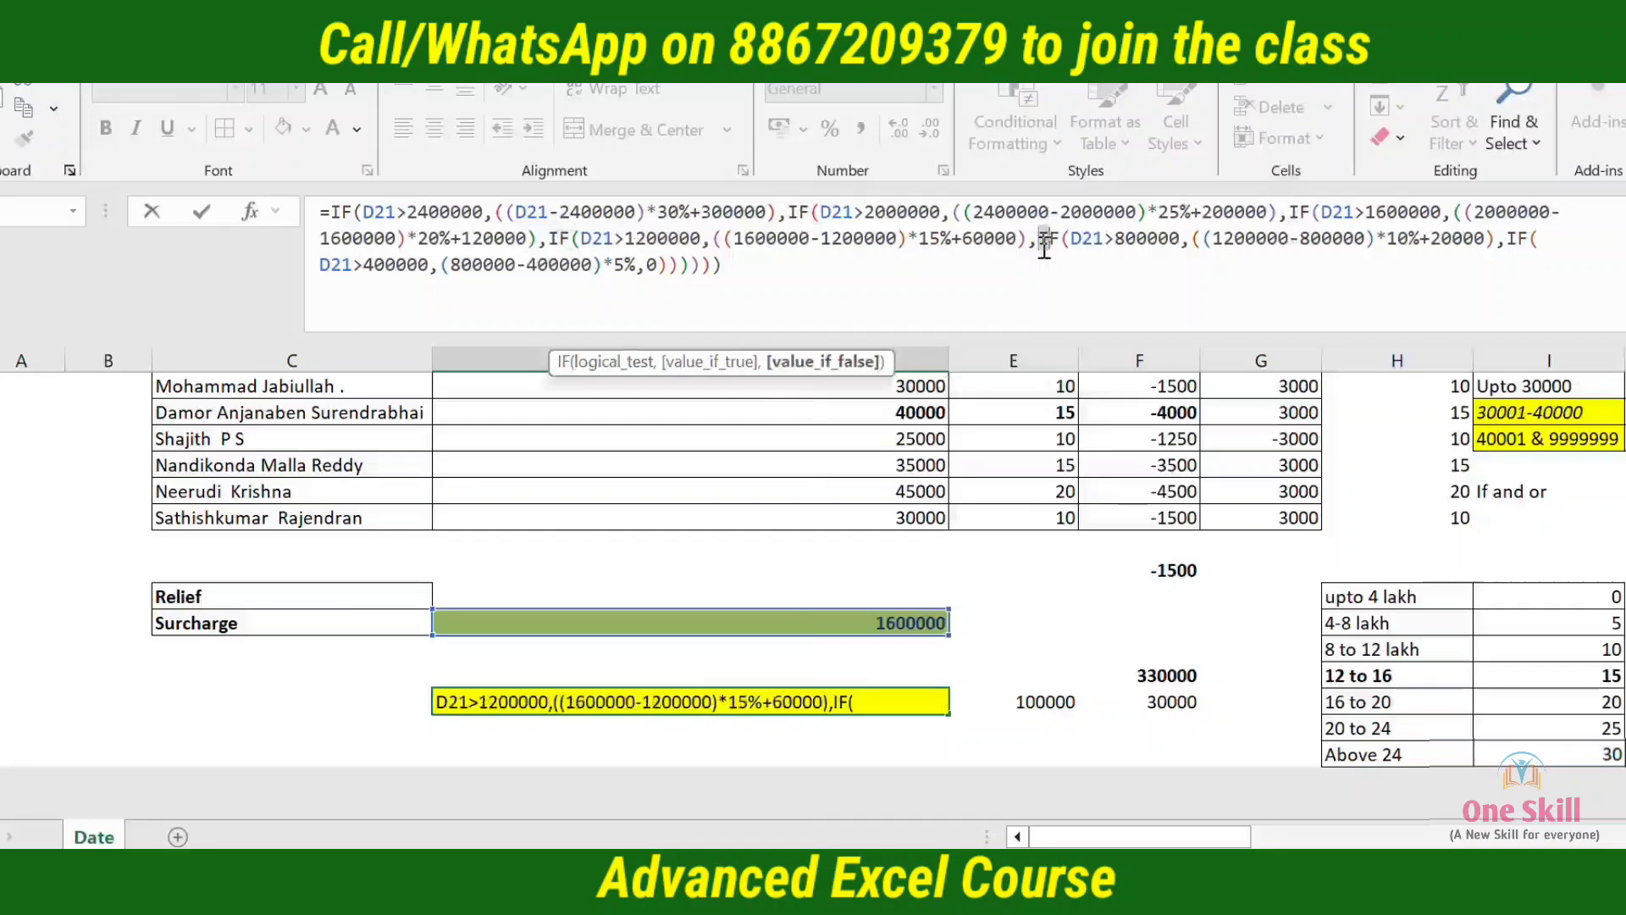
{"action": "double_click", "coordinate": [1518, 244]}
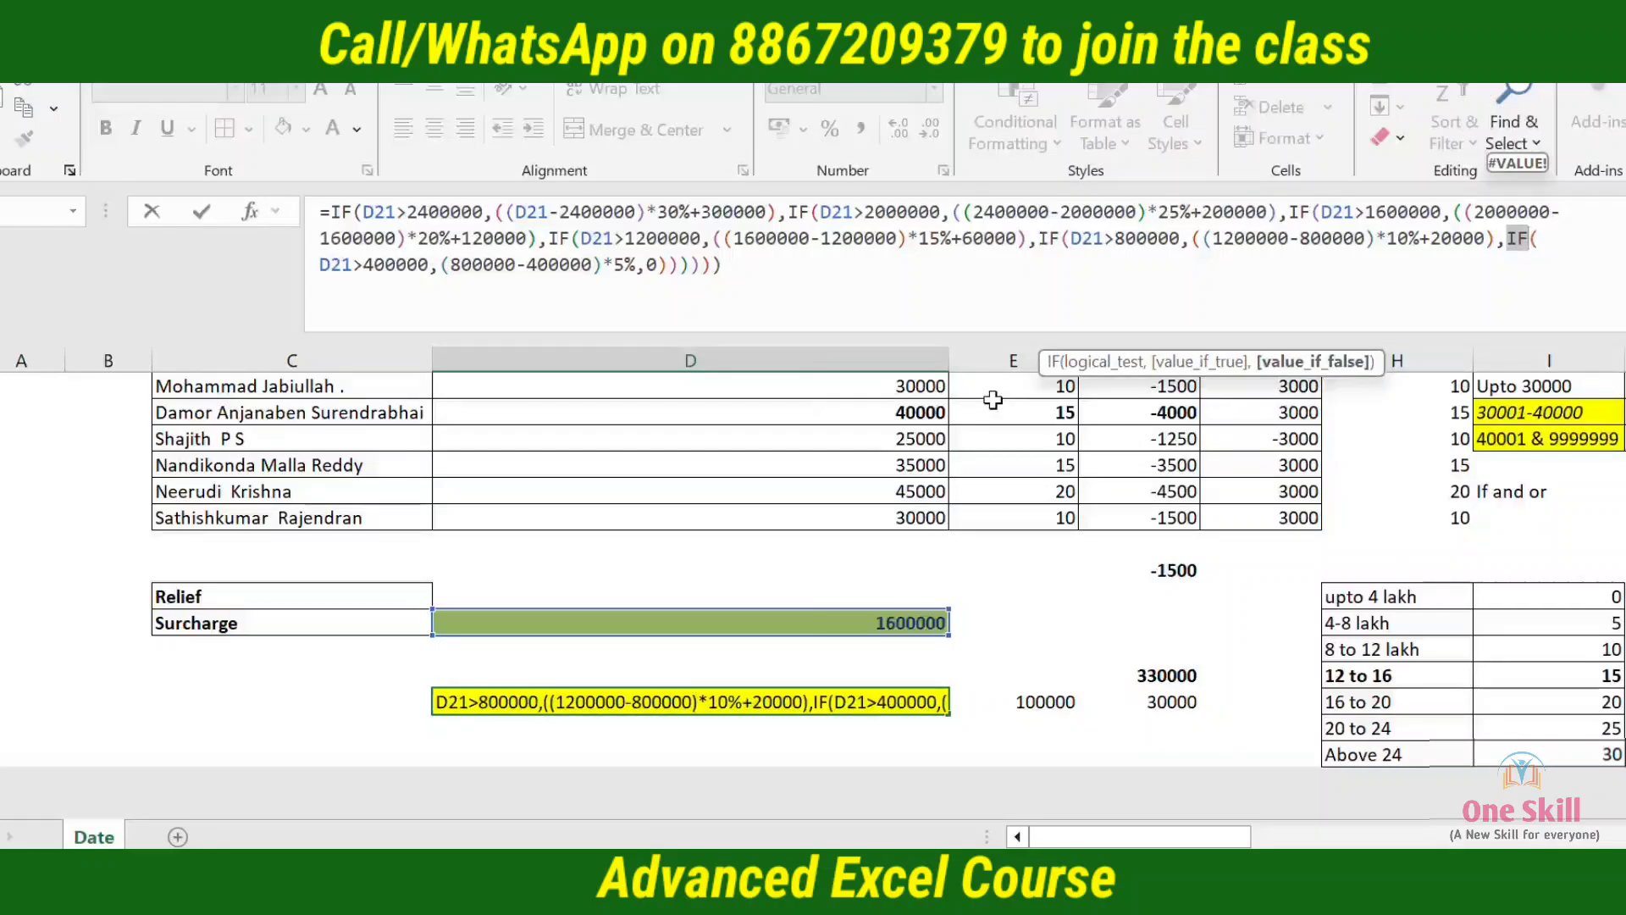
{"action": "key", "text": "ctrl+Return"}
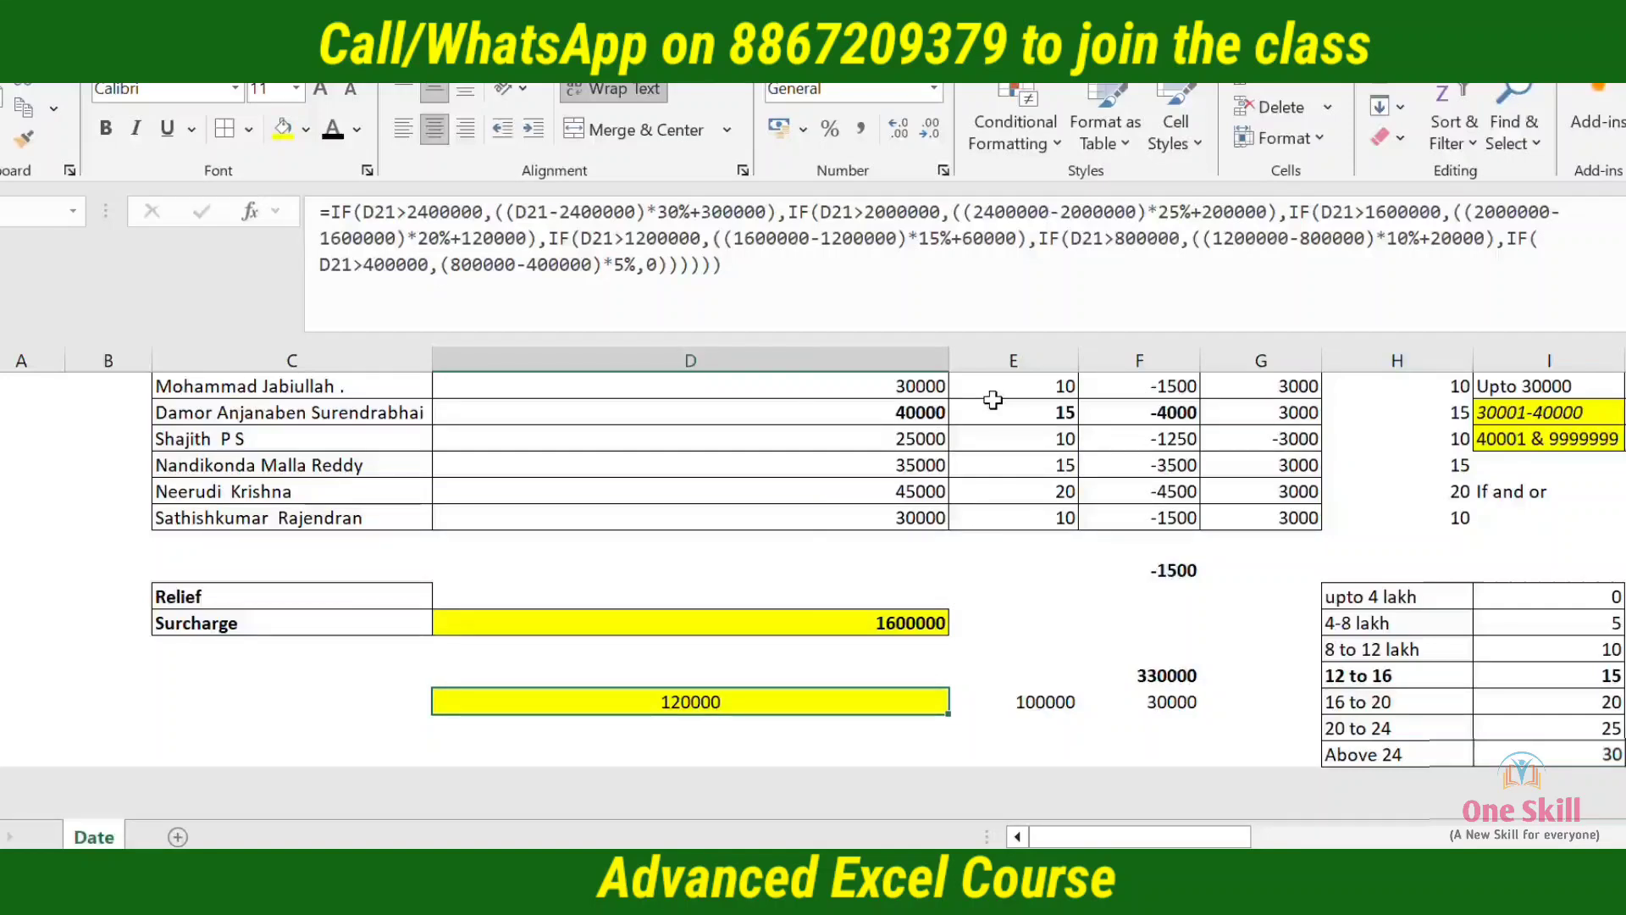
Enter the note "upto 12 lakh" in C24, beside the calculated tax
{"action": "key", "text": "Left"}
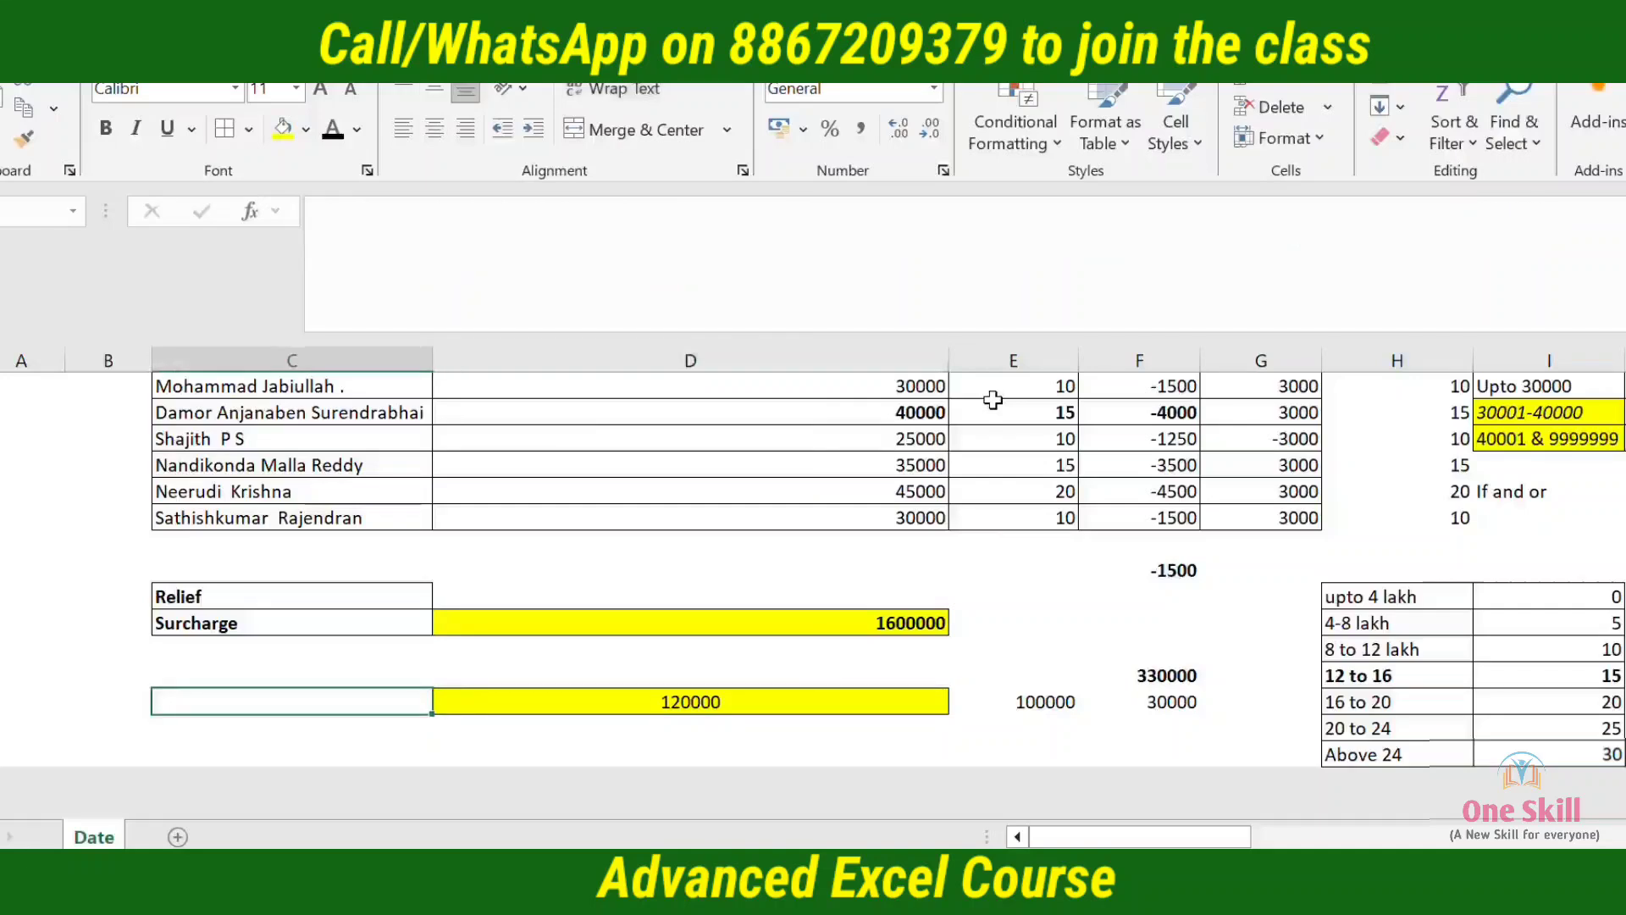
{"action": "type", "text": "upto 12l"}
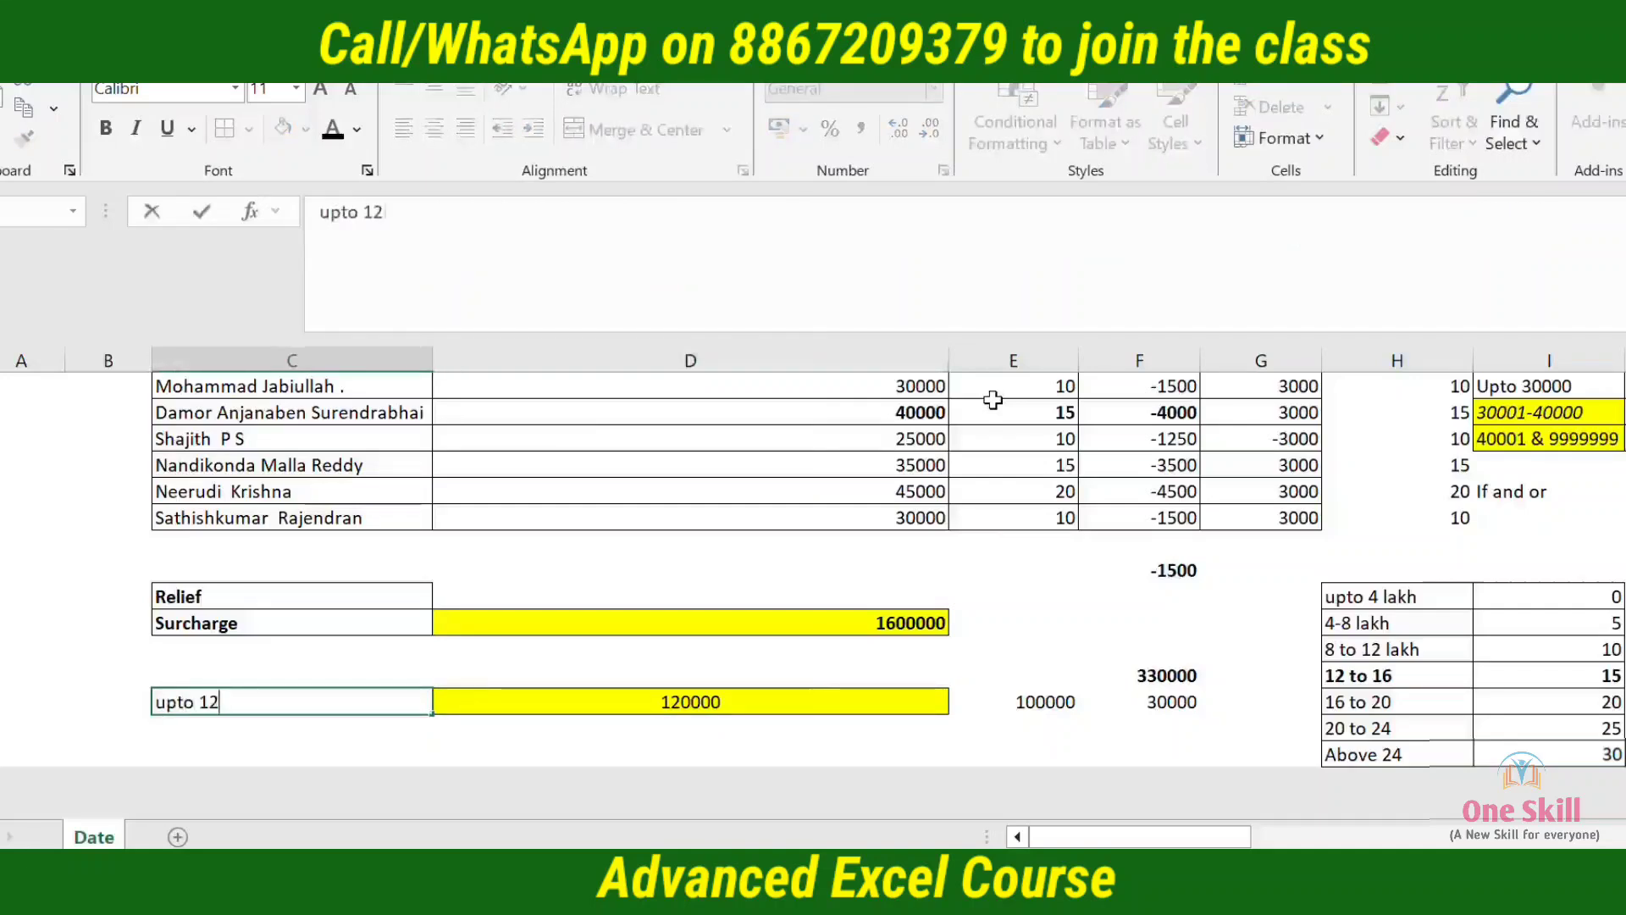
{"action": "key", "text": "BackSpace"}
{"action": "key", "text": "BackSpace"}
{"action": "type", "text": "2 alk"}
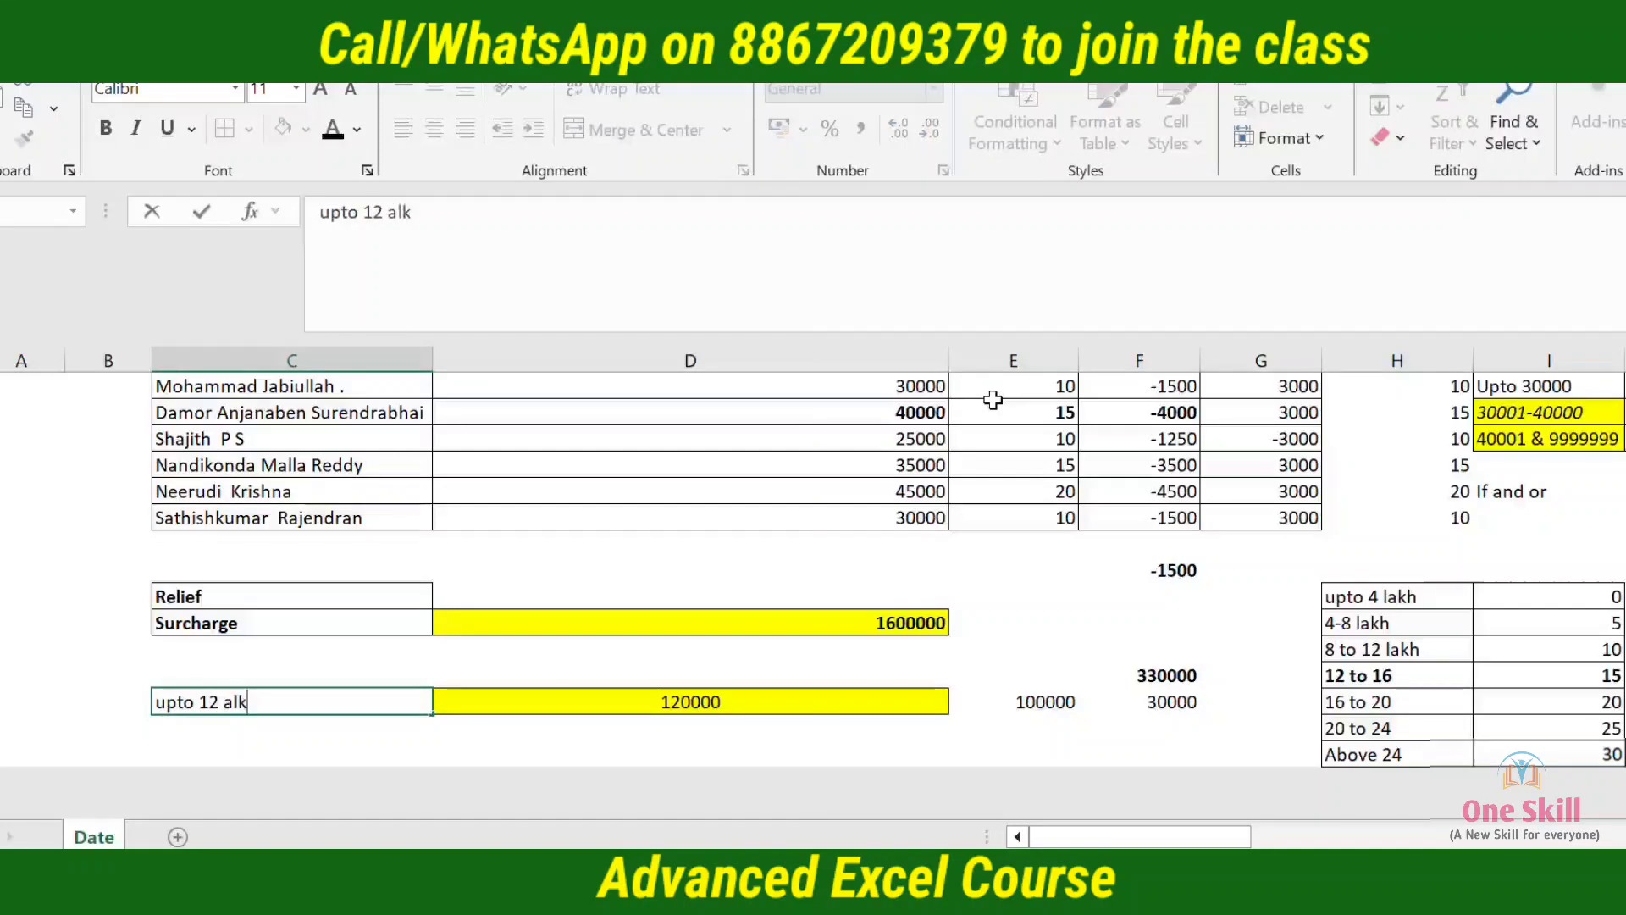
{"action": "key", "text": "BackSpace"}
{"action": "key", "text": "BackSpace"}
{"action": "key", "text": "BackSpace"}
{"action": "key", "text": "BackSpace"}
{"action": "type", "text": "la"}
{"action": "key", "text": "BackSpace"}
{"action": "key", "text": "BackSpace"}
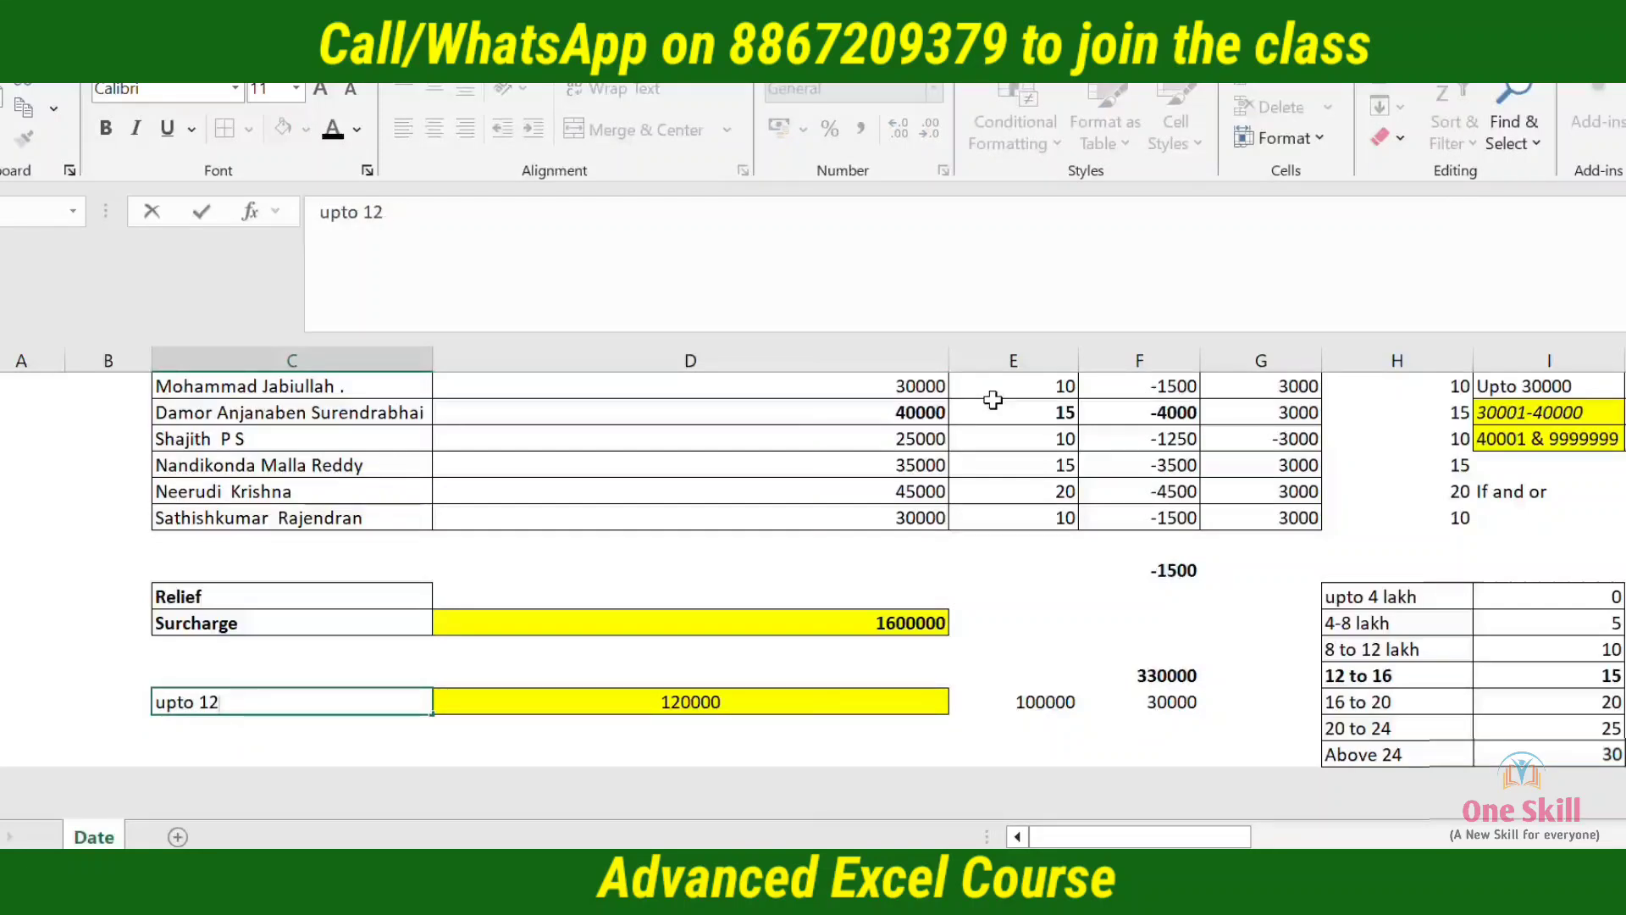
{"action": "type", "text": "lakh"}
{"action": "key", "text": "Return"}
Check the slab tax amounts in column J beside the rate table
{"action": "key", "text": "Up"}
{"action": "key", "text": "Right"}
{"action": "key", "text": "Right"}
{"action": "key", "text": "Right"}
{"action": "key", "text": "Right"}
{"action": "key", "text": "Right"}
{"action": "key", "text": "Right"}
{"action": "key", "text": "Right"}
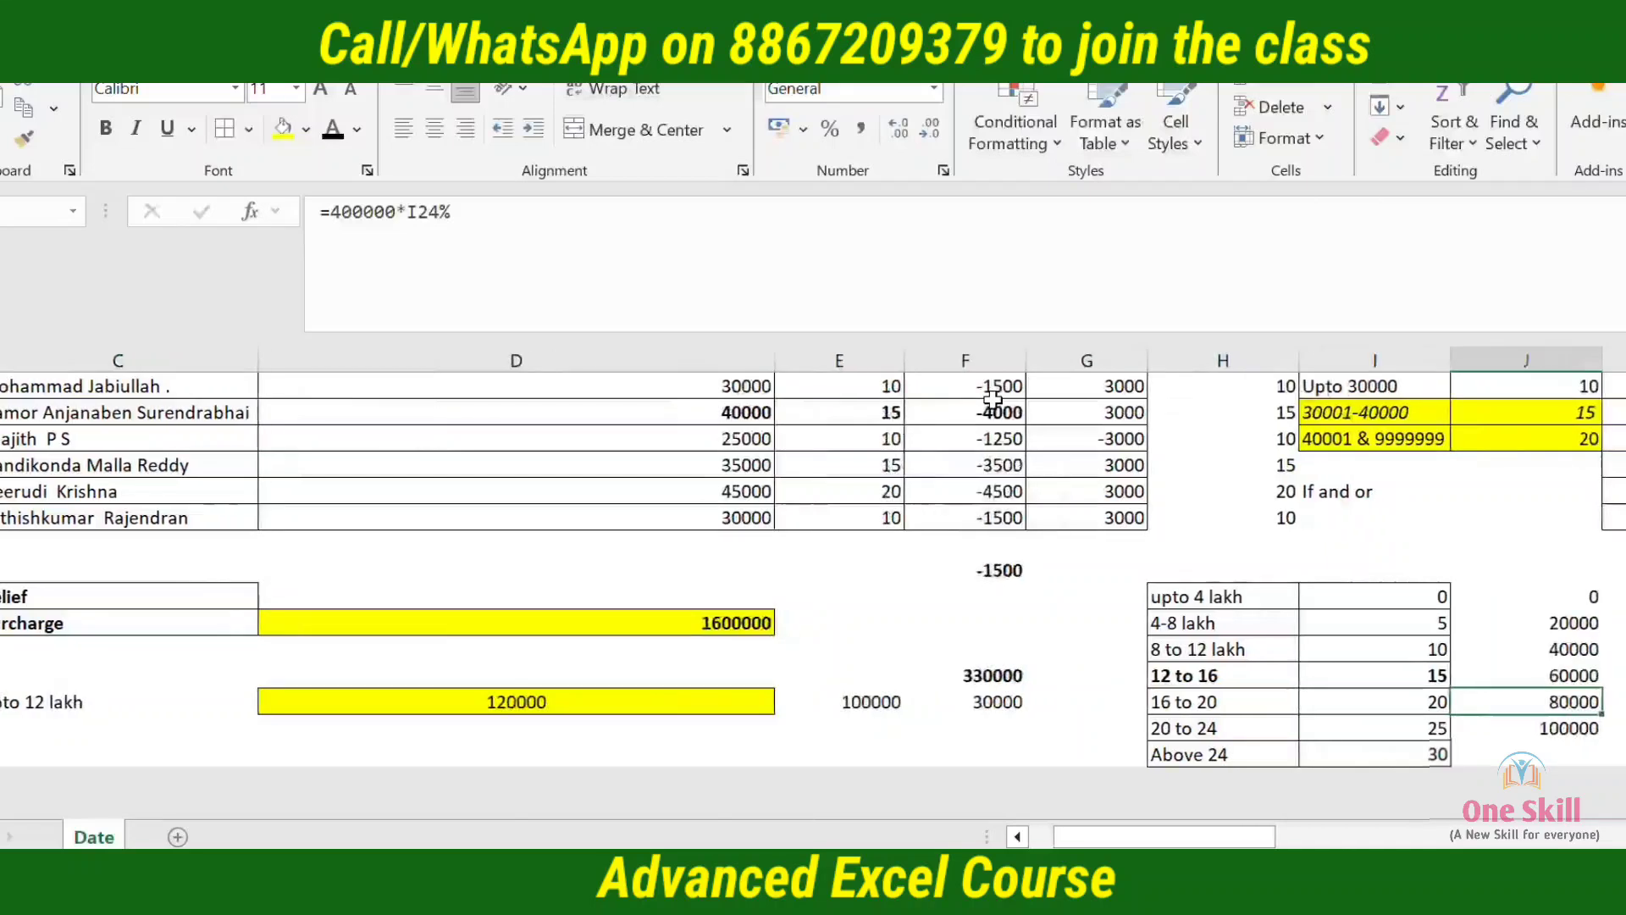
{"action": "key", "text": "Up"}
{"action": "key", "text": "Up"}
{"action": "key", "text": "Left"}
{"action": "key", "text": "Left"}
{"action": "key", "text": "Left"}
{"action": "key", "text": "Left"}
{"action": "key", "text": "Left"}
{"action": "key", "text": "Left"}
{"action": "key", "text": "Left"}
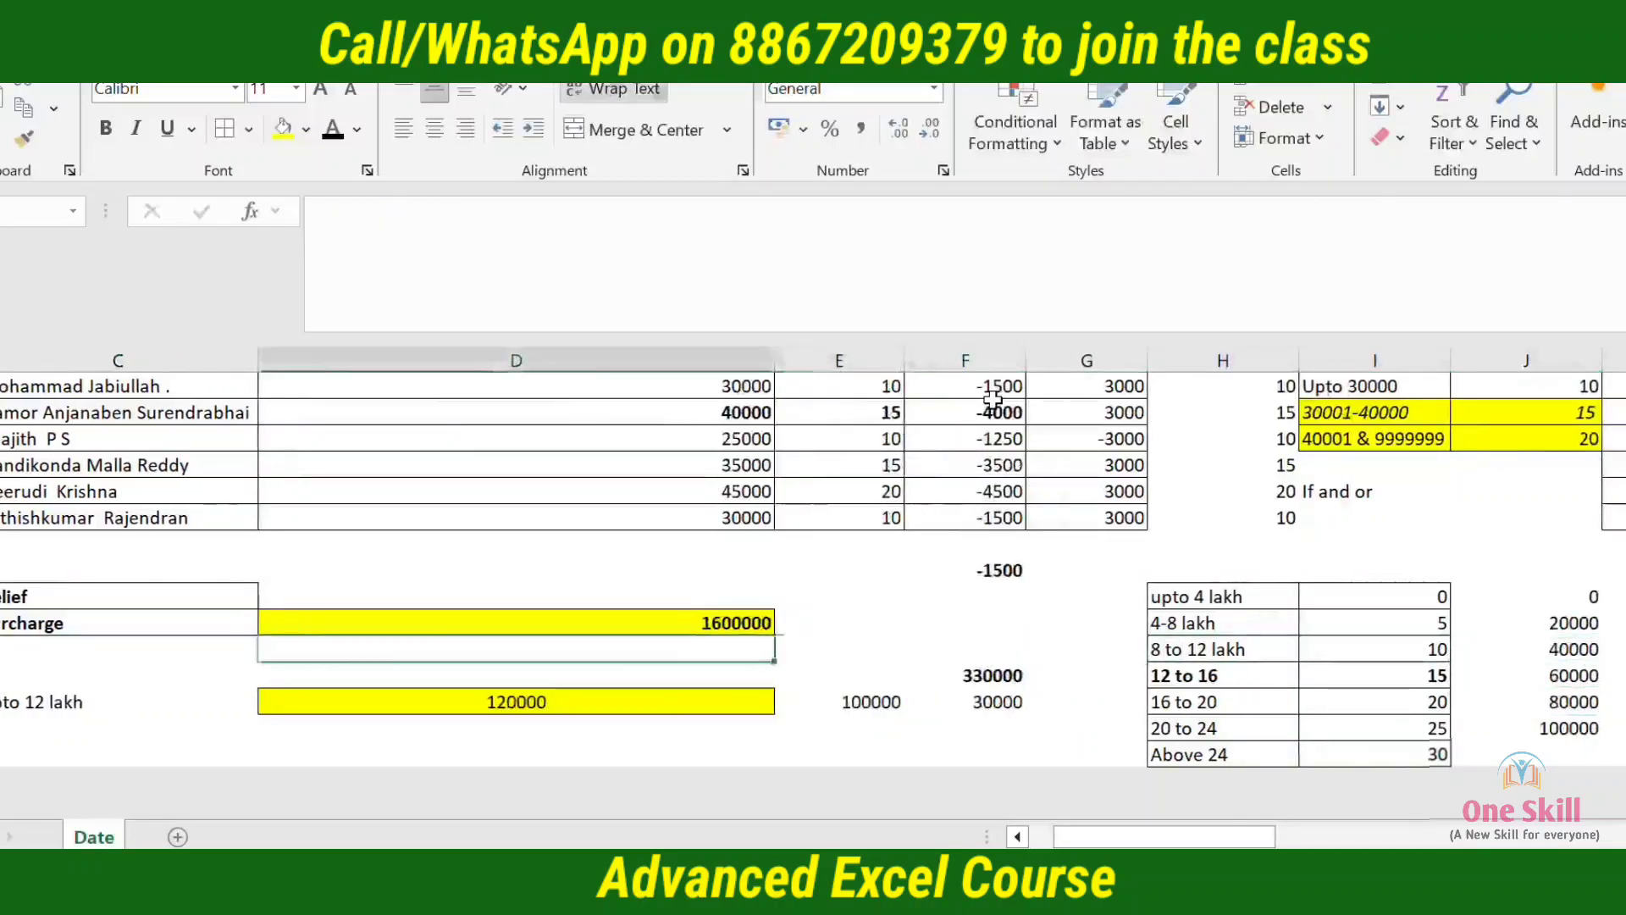
Enter 60000 in C25, below the upto 12 lakh note, and make it bold
{"action": "key", "text": "Down"}
{"action": "key", "text": "Down"}
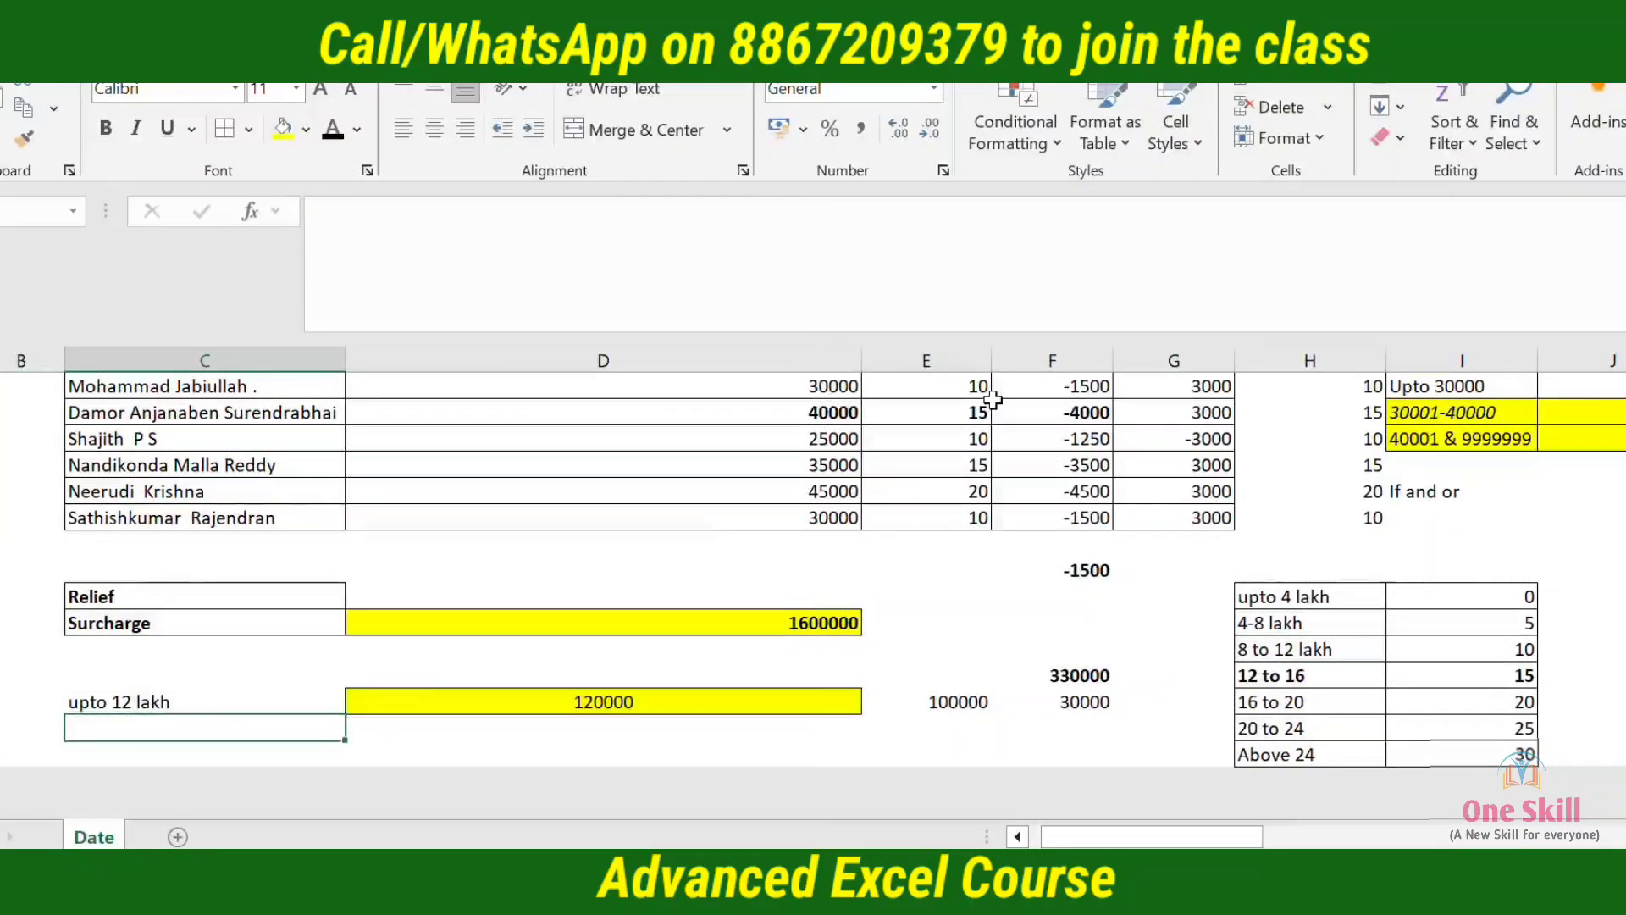
{"action": "type", "text": "60"}
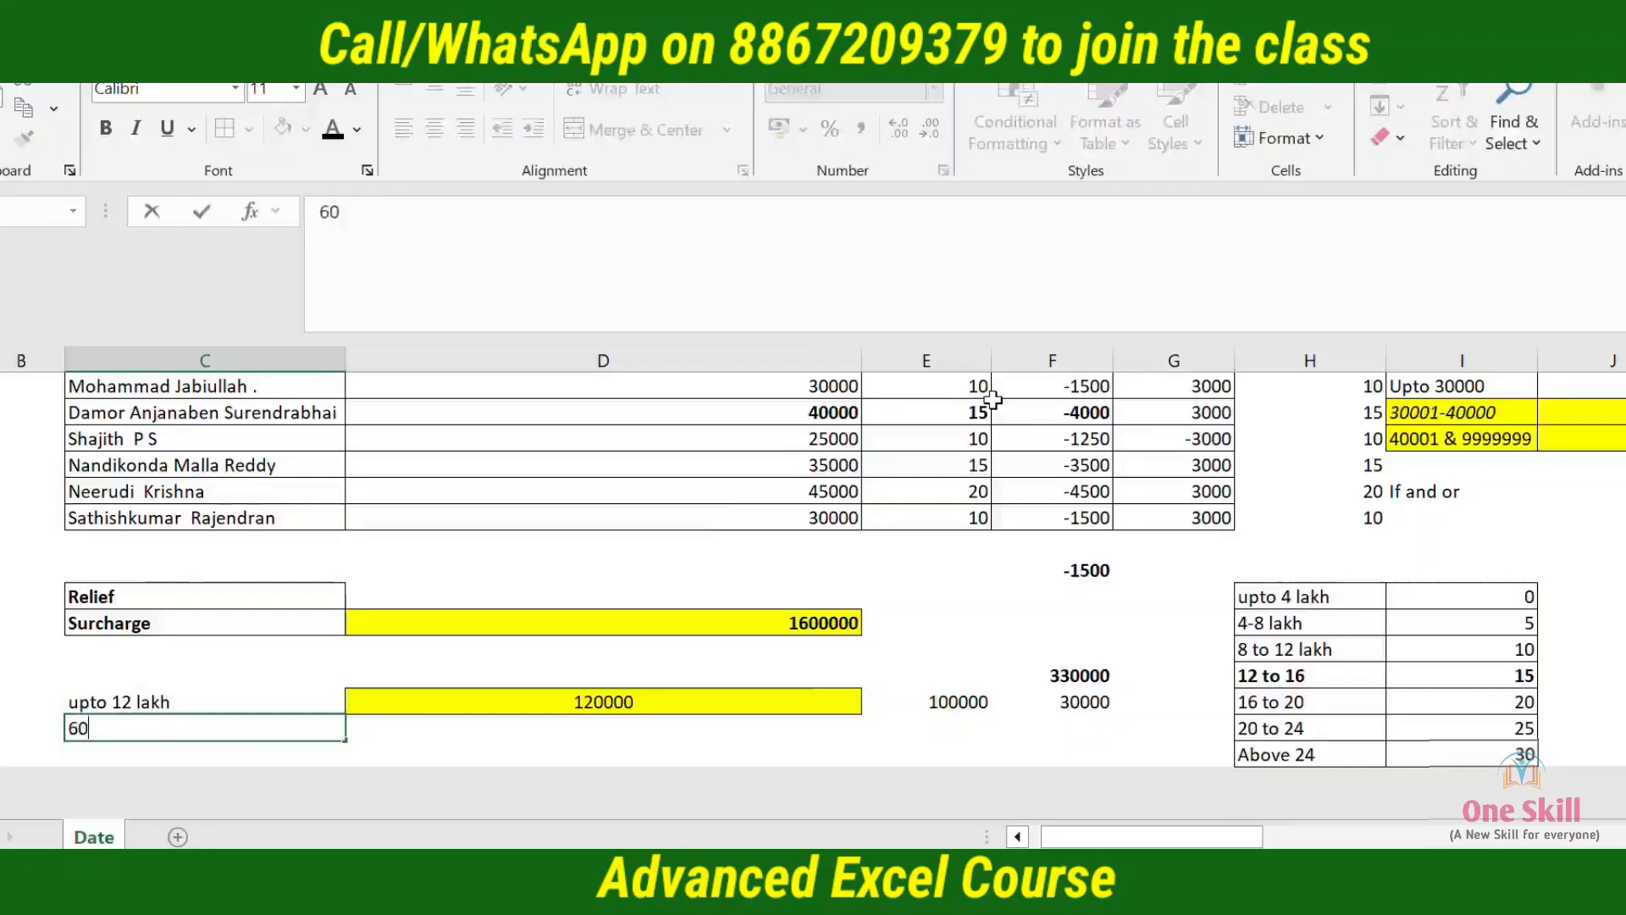
{"action": "type", "text": "000"}
{"action": "key", "text": "ctrl+Return"}
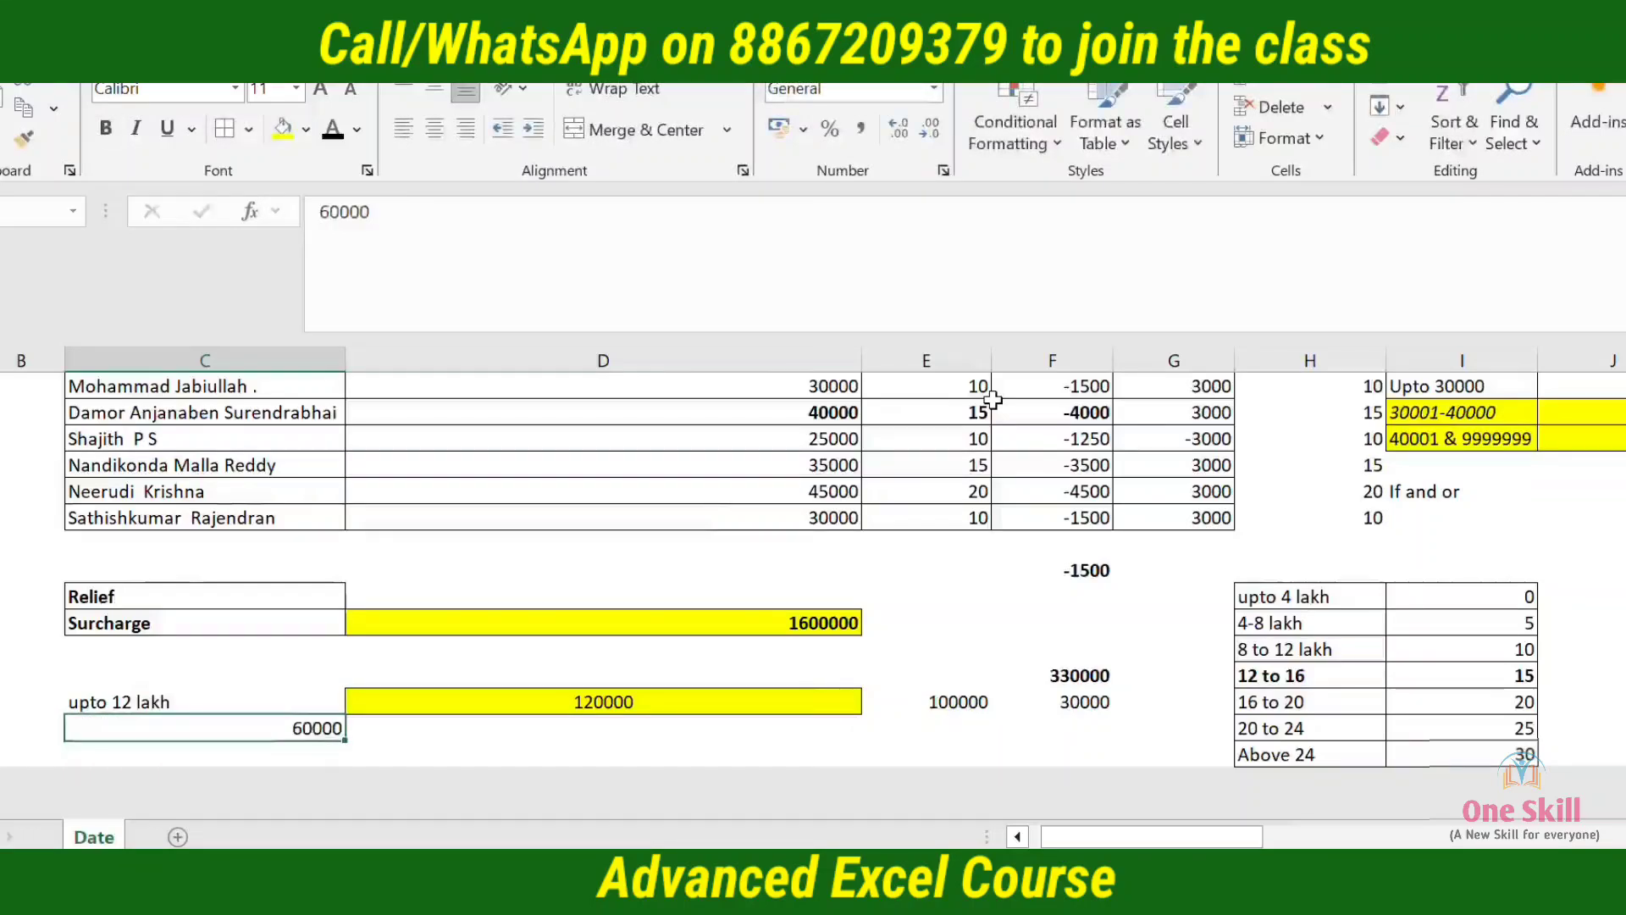
Compare the 60000 relief amount with the combined tax of the 4-8 lakh and 8 to 12 lakh slabs in J21:J22
{"action": "key", "text": "Right"}
{"action": "key", "text": "Right"}
{"action": "key", "text": "Right"}
{"action": "key", "text": "Right"}
{"action": "key", "text": "Right"}
{"action": "key", "text": "Right"}
{"action": "key", "text": "Right"}
{"action": "key", "text": "Right"}
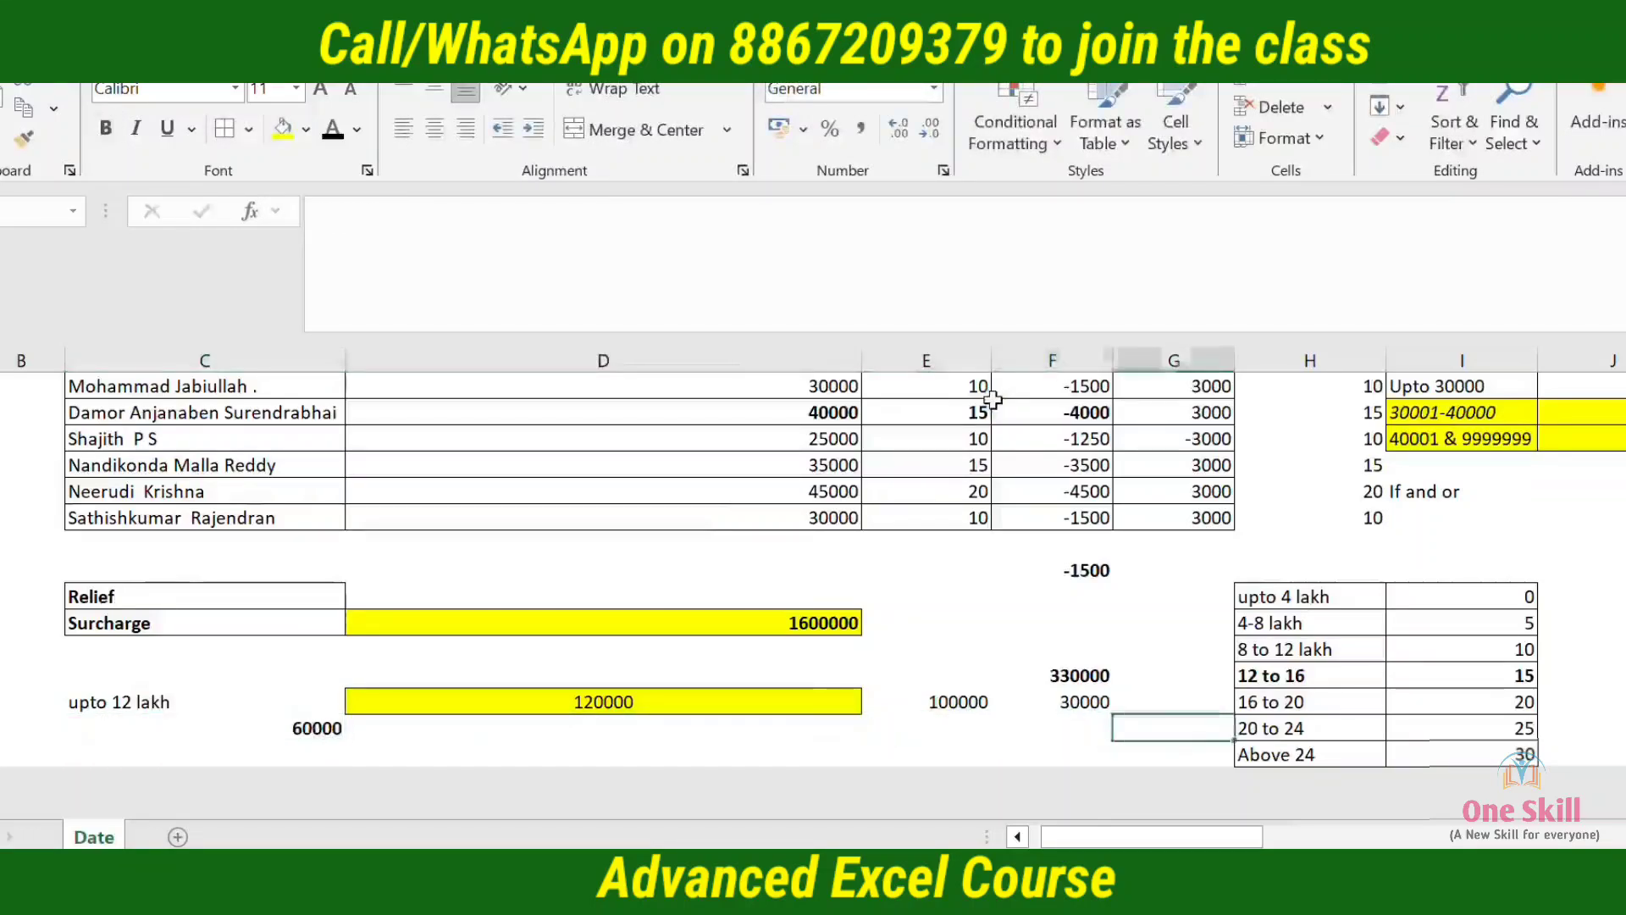
{"action": "key", "text": "Up"}
{"action": "key", "text": "Left"}
{"action": "key", "text": "Up"}
{"action": "key", "text": "Up"}
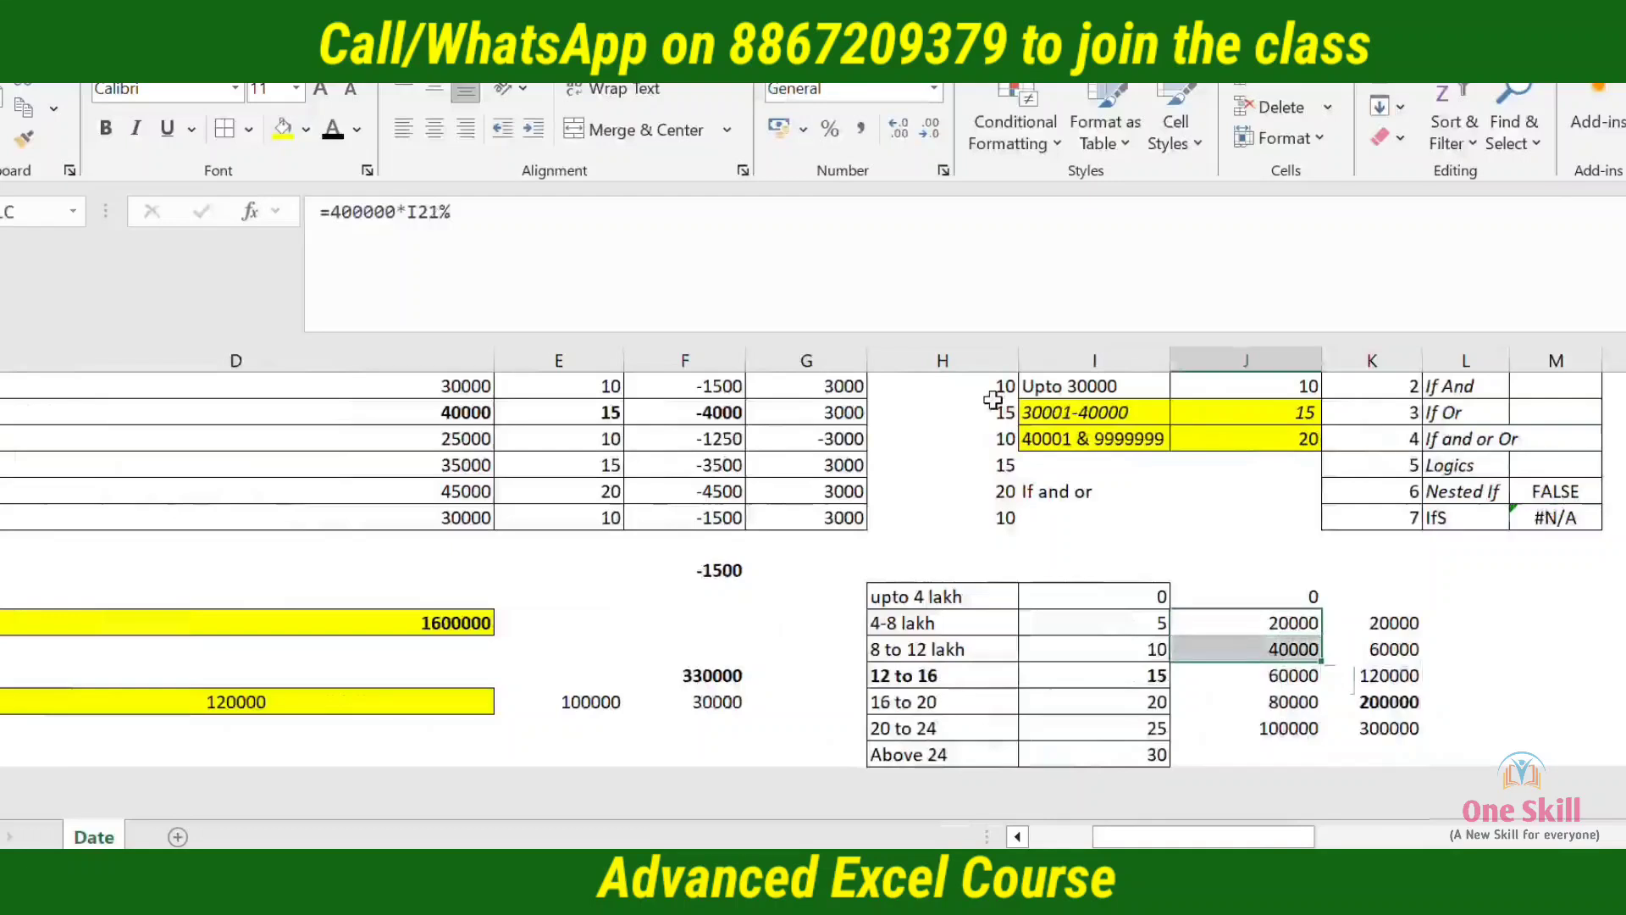
{"action": "key", "text": "Left"}
{"action": "key", "text": "Left"}
{"action": "key", "text": "Up"}
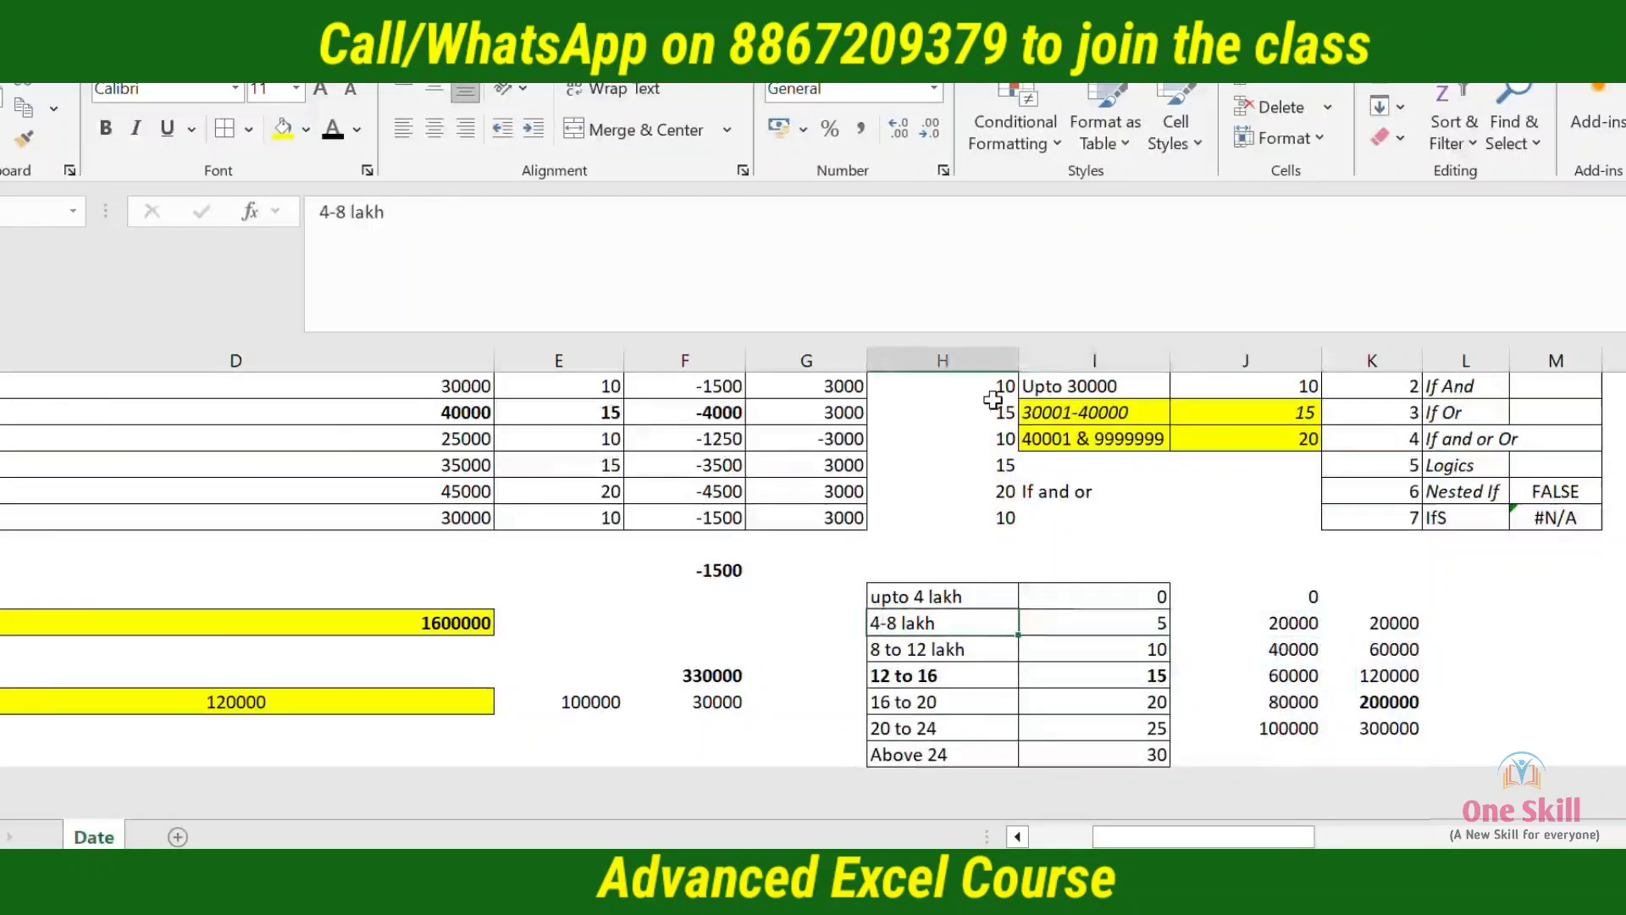
Examine the rates, slab tax and cumulative tax of the 4-8 lakh and 8 to 12 lakh slabs in H21:K22
{"action": "key", "text": "shift+Right"}
{"action": "key", "text": "shift+Right"}
{"action": "key", "text": "shift+Right"}
{"action": "key", "text": "shift+Down"}
{"action": "key", "text": "shift+Down"}
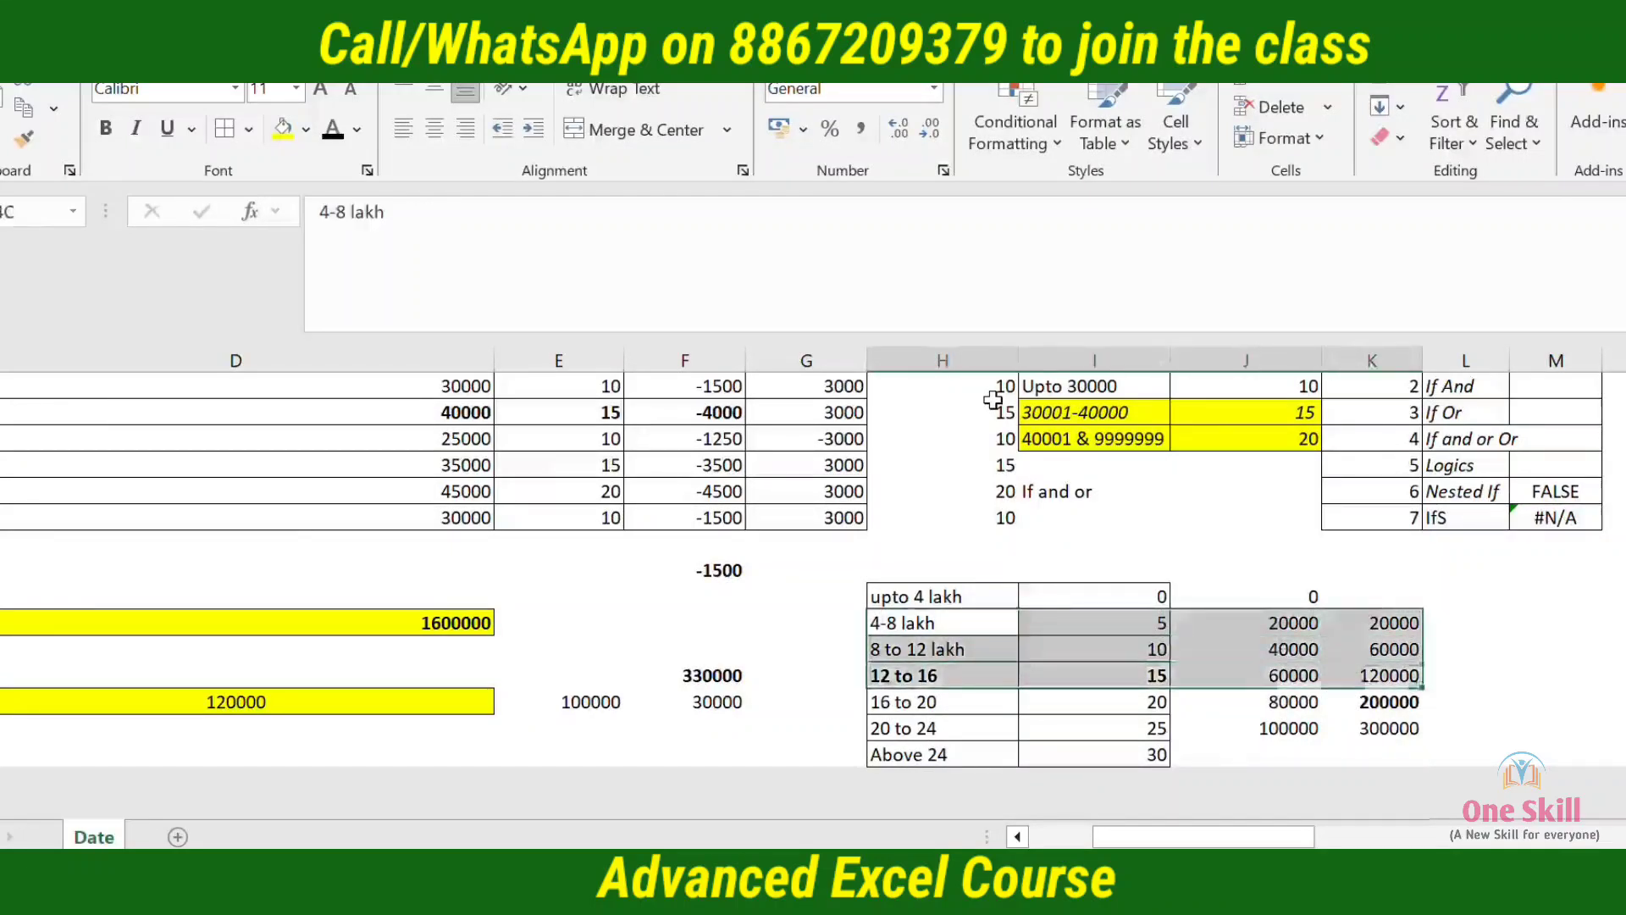
{"action": "key", "text": "shift+Up"}
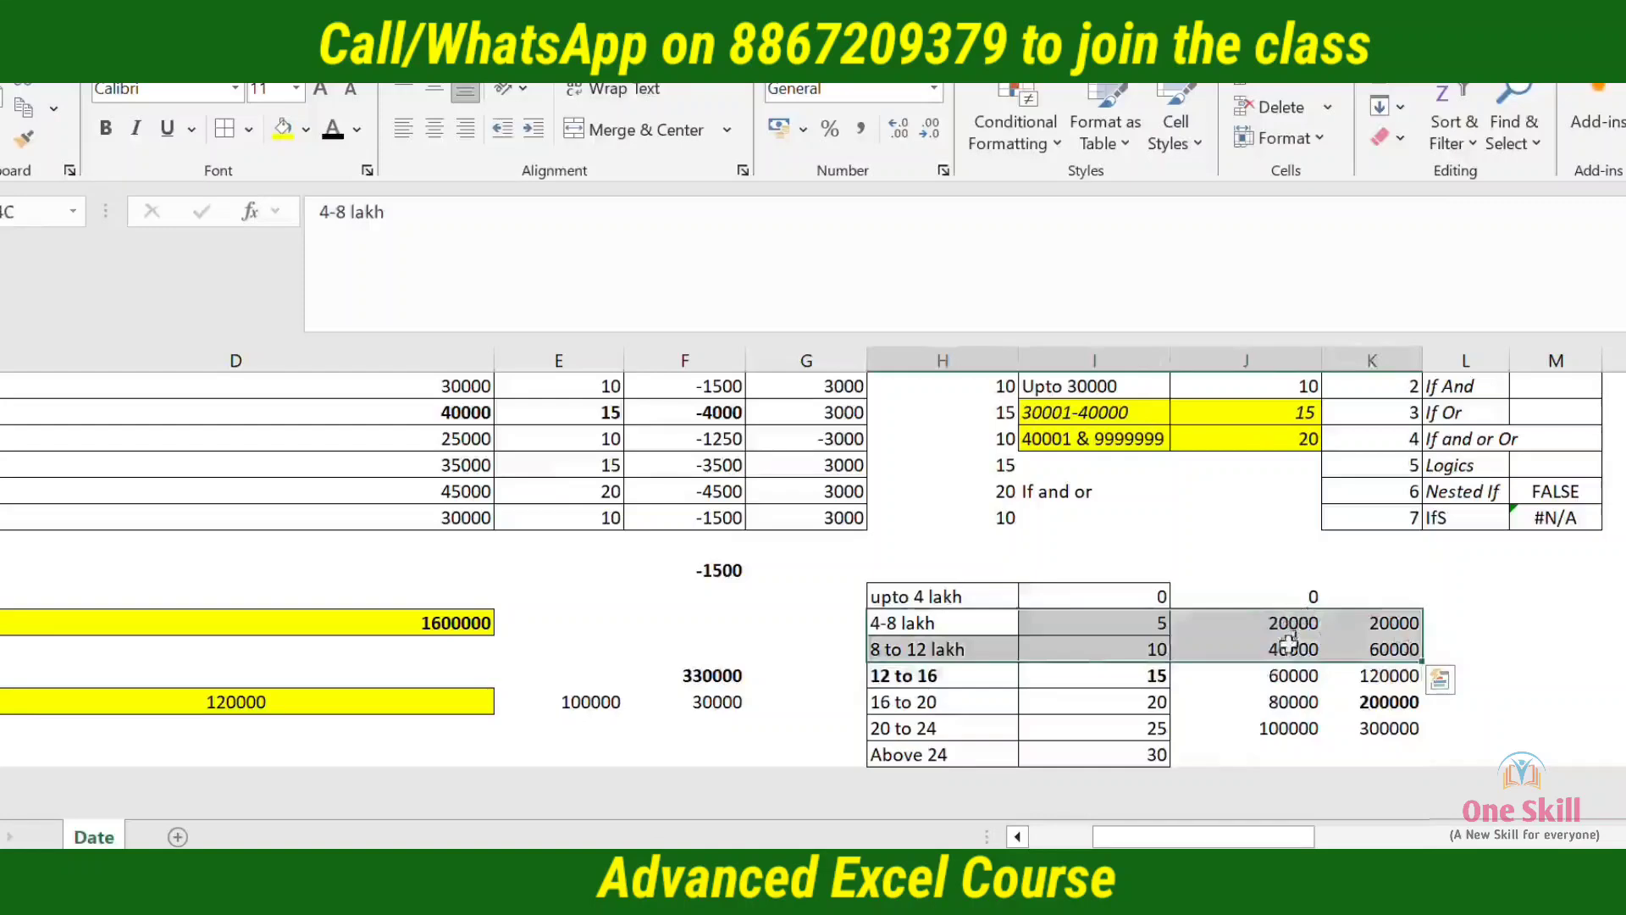
Enter 75000 in C22, directly below the Surcharge label
{"action": "key", "text": "Left"}
{"action": "key", "text": "Left"}
{"action": "key", "text": "Left"}
{"action": "key", "text": "Left"}
{"action": "key", "text": "Left"}
{"action": "key", "text": "Left"}
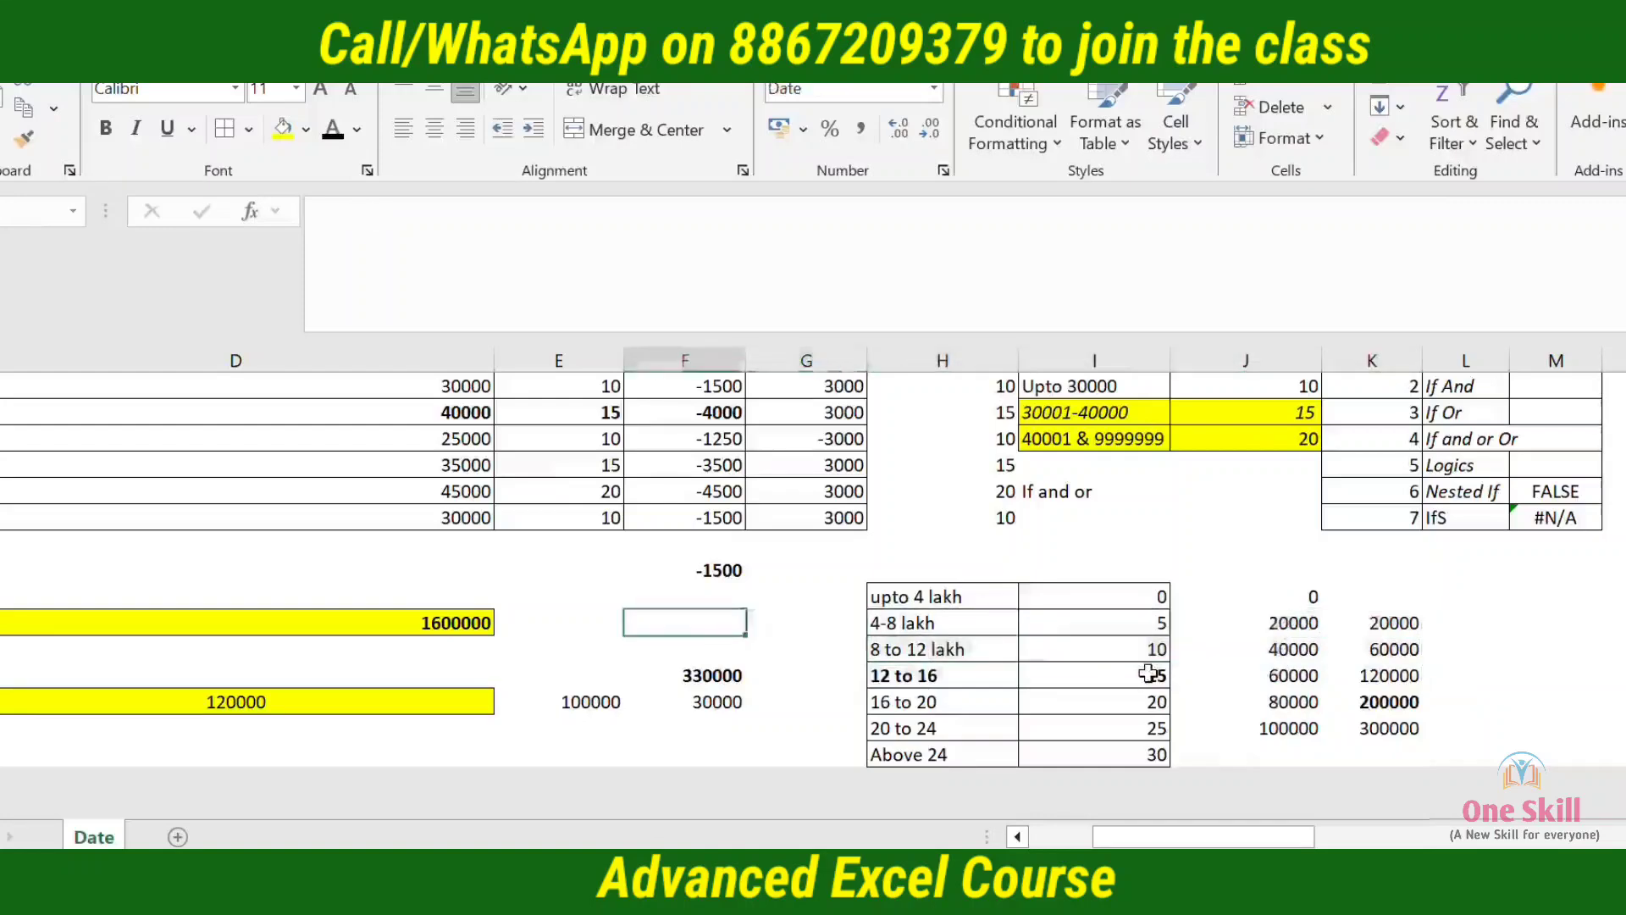
{"action": "key", "text": "Right"}
{"action": "key", "text": "Down"}
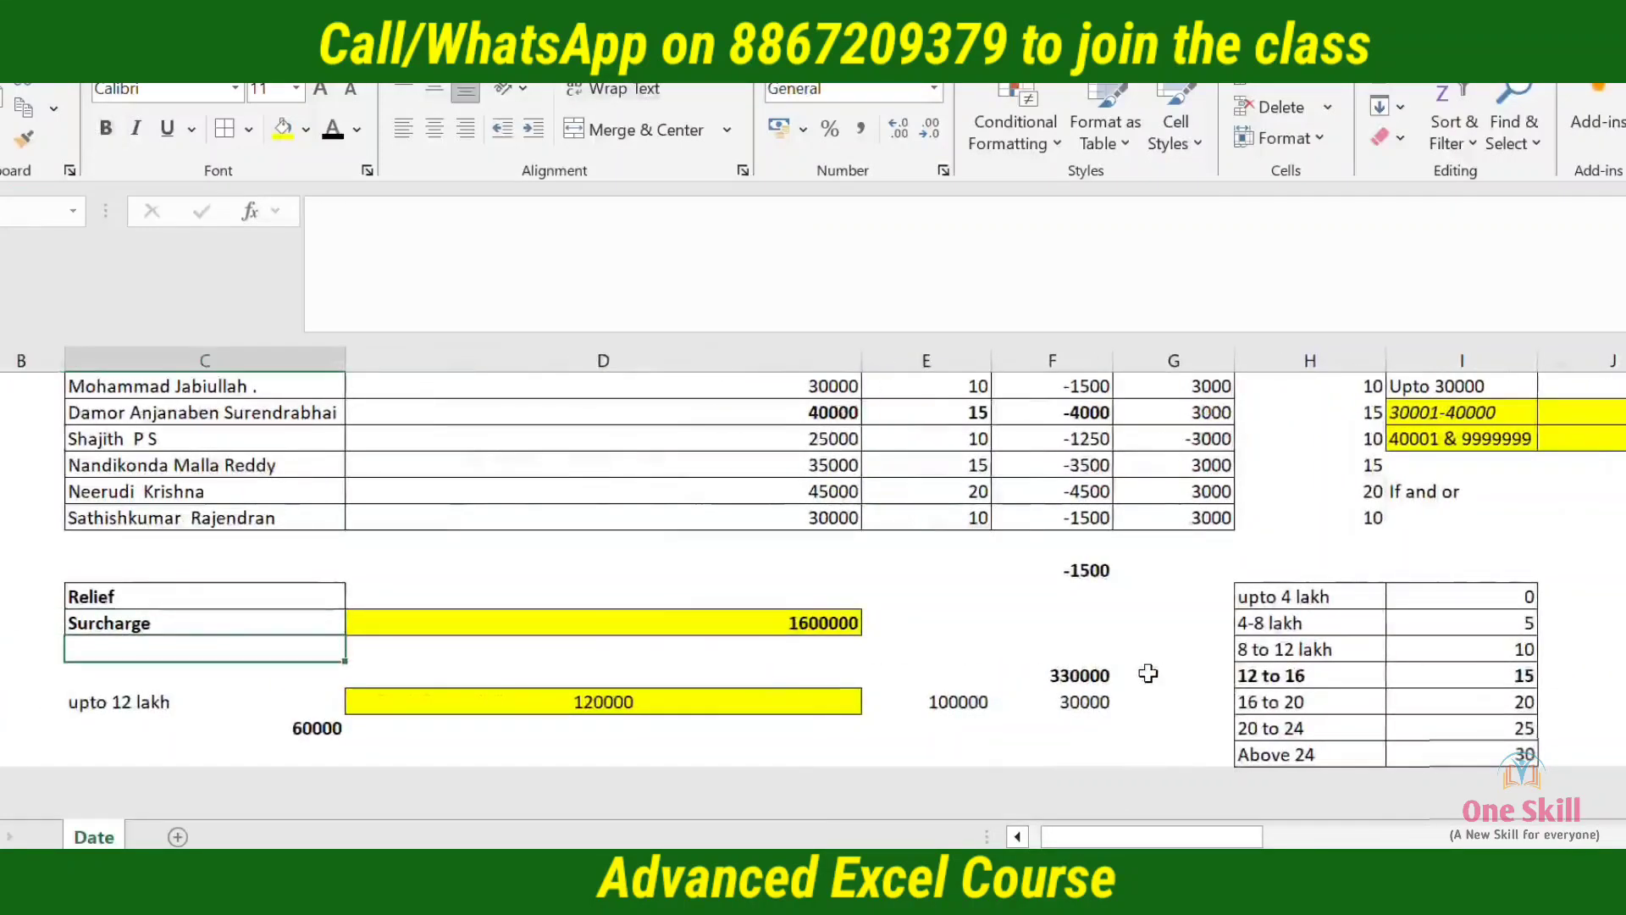
{"action": "type", "text": "75000"}
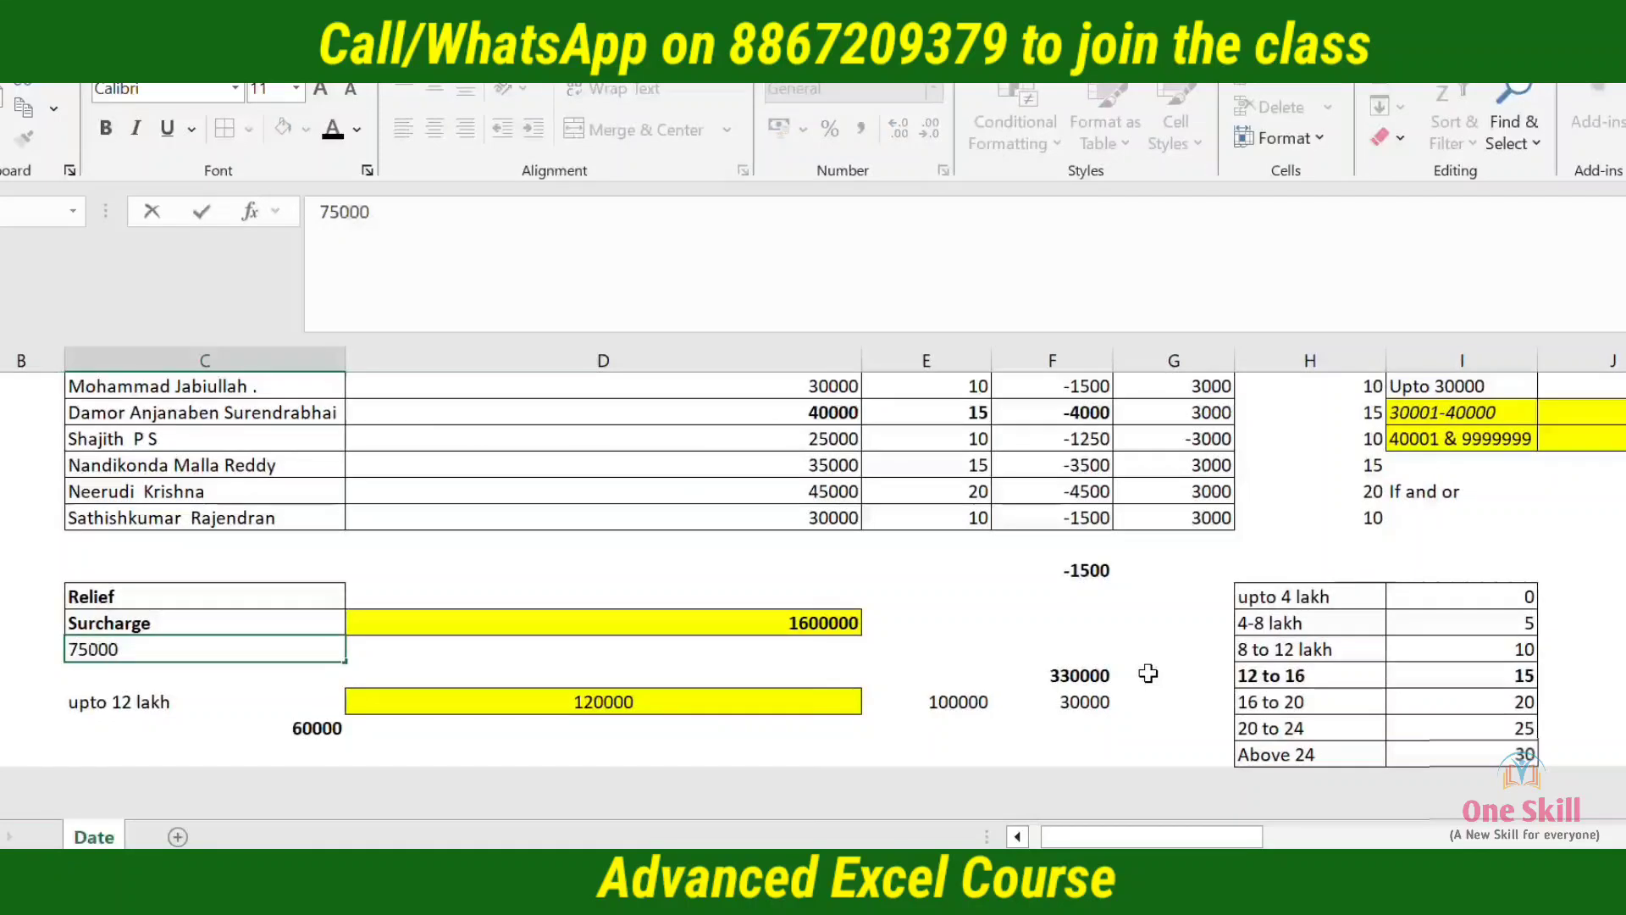
{"action": "key", "text": "Return"}
{"action": "key", "text": "Down"}
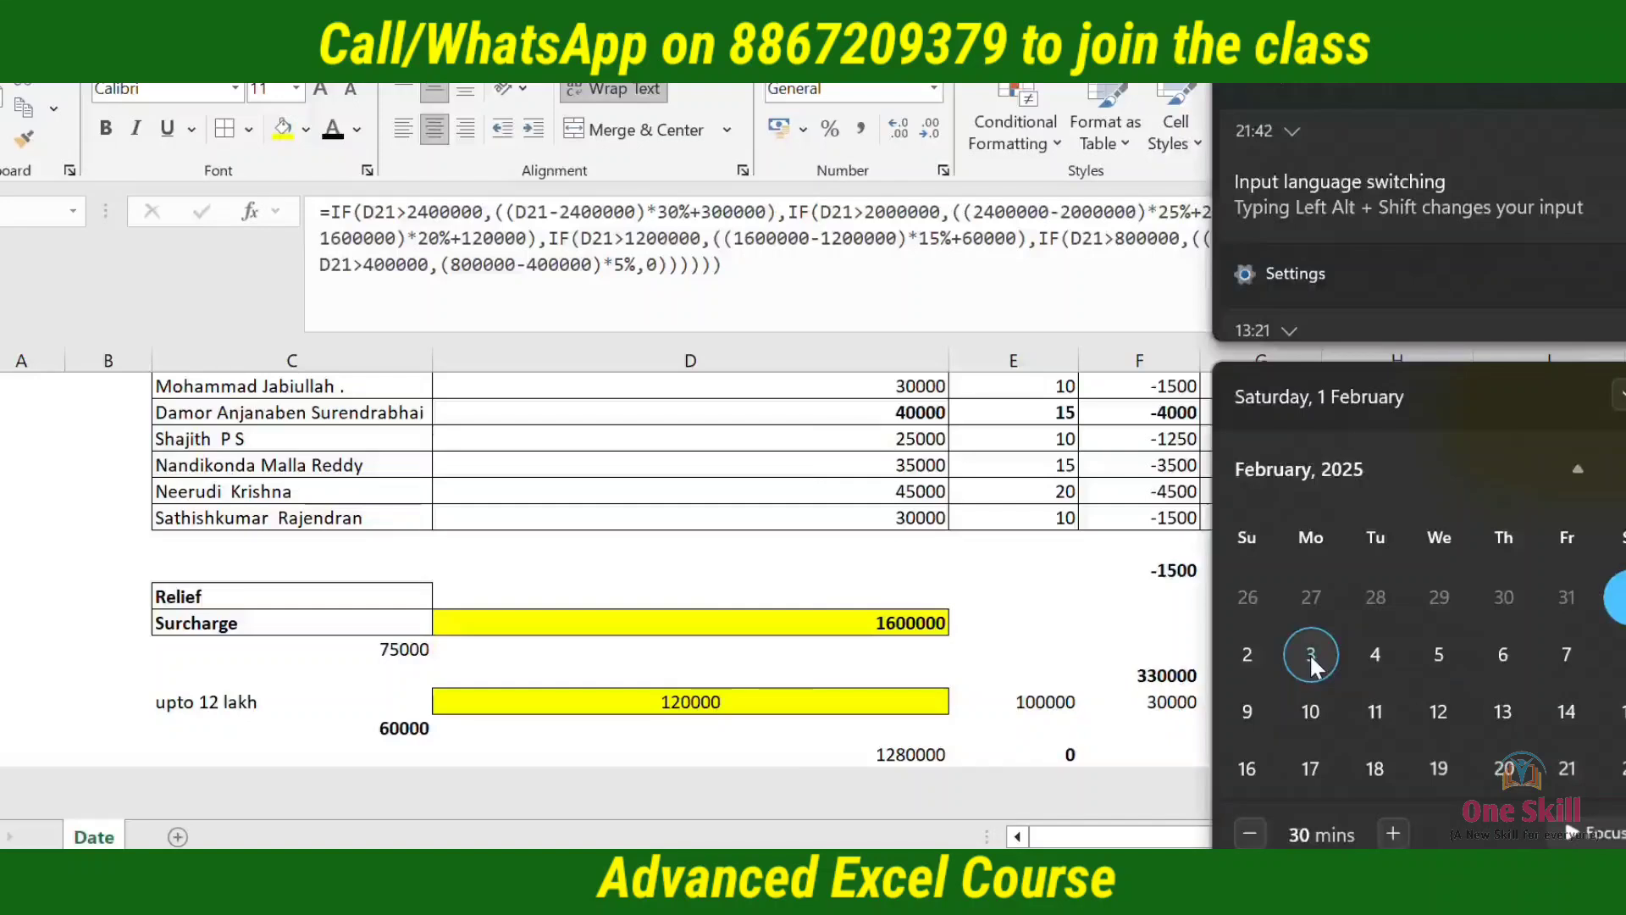
{"action": "left_click", "coordinate": [904, 593]}
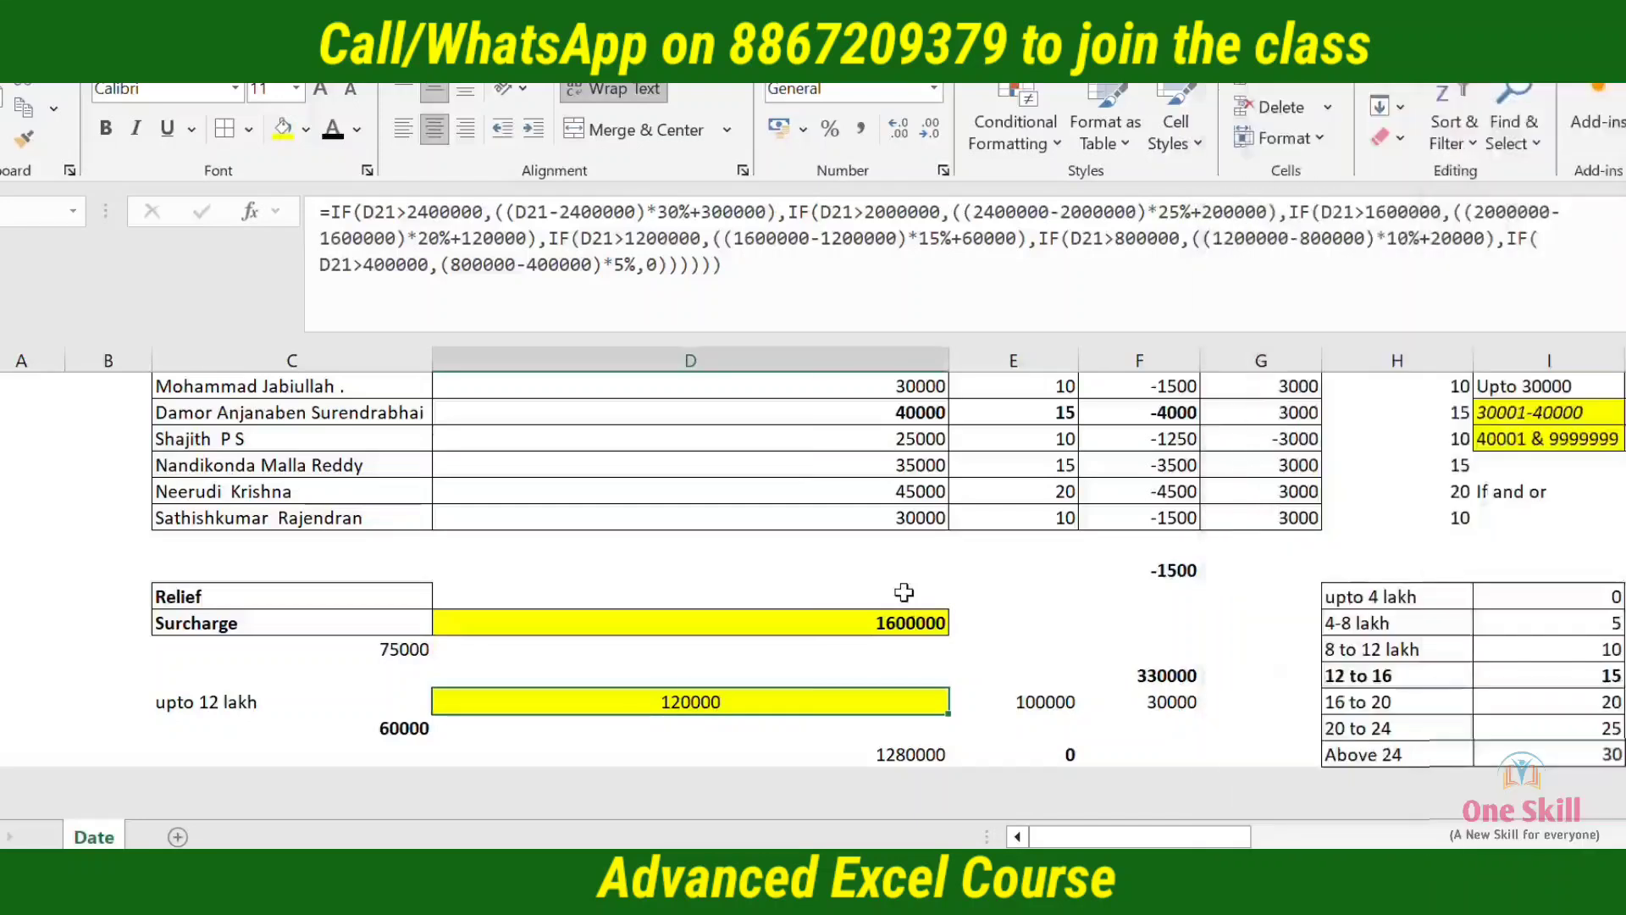